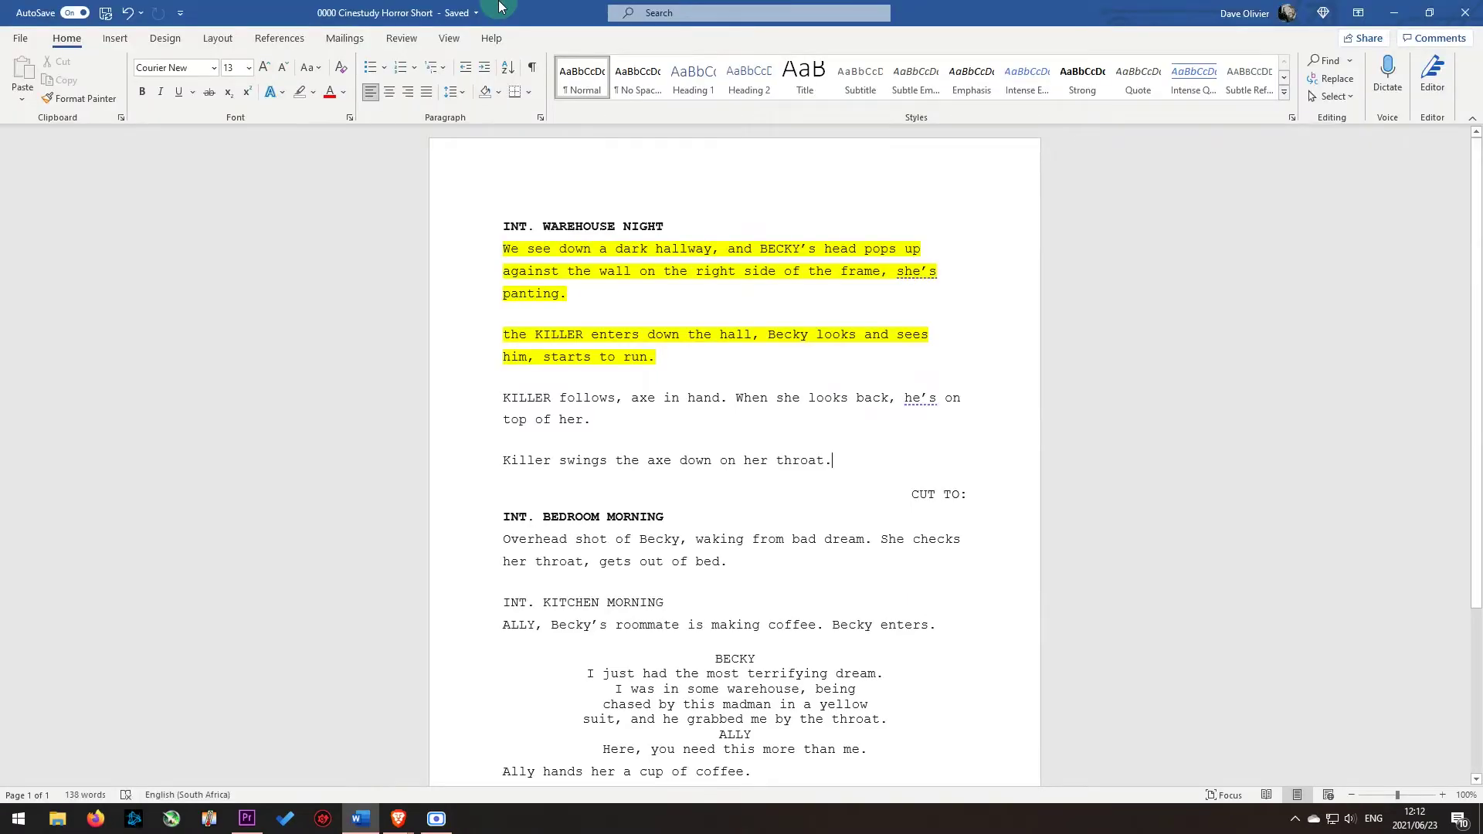
Highlight the two warehouse script paragraphs from "KILLER follows, axe in hand" through "down on her throat."
{"action": "left_click", "coordinate": [532, 428]}
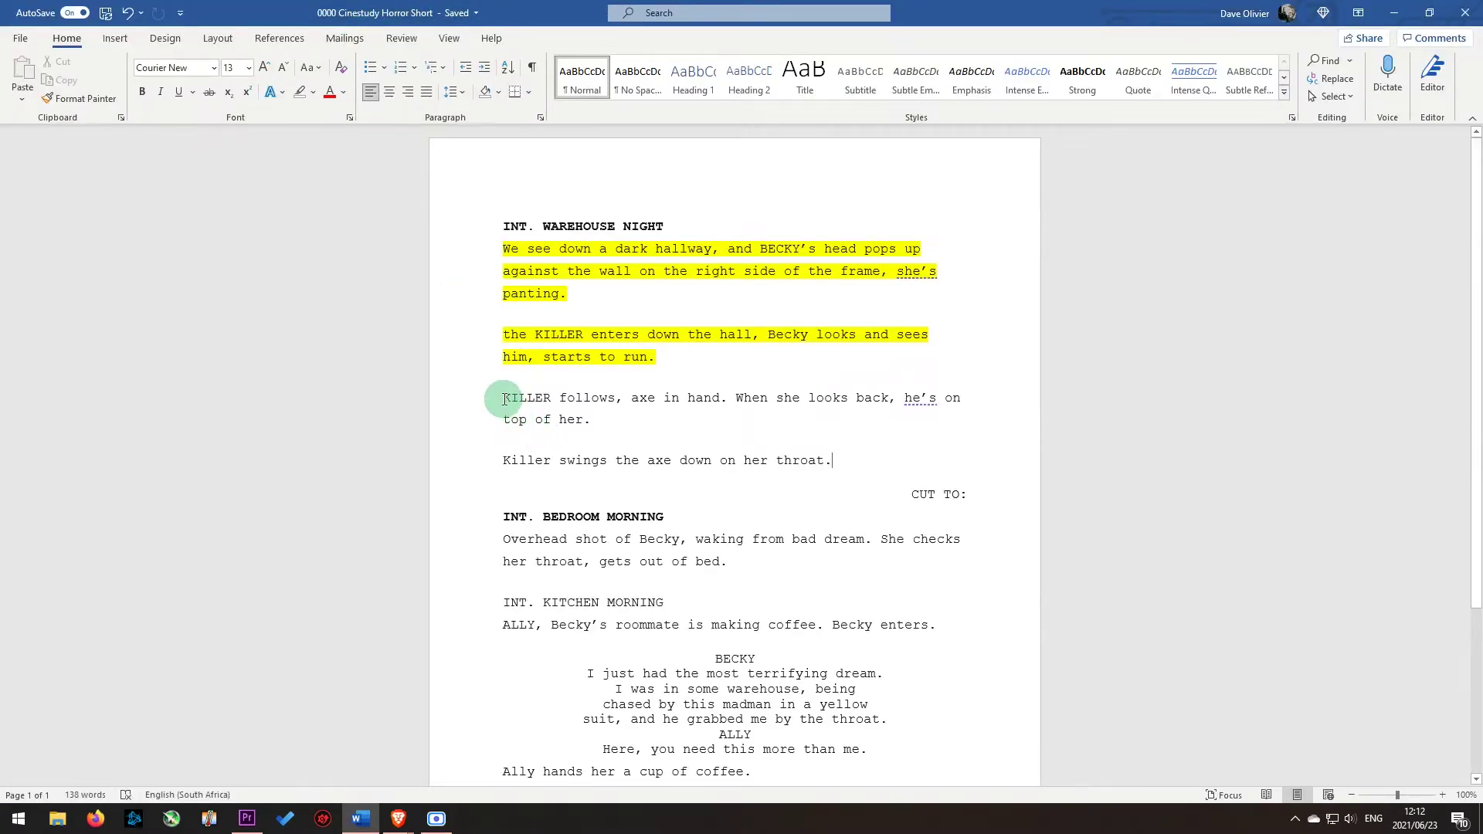
{"action": "left_click_drag", "start_coordinate": [505, 400], "coordinate": [829, 463]}
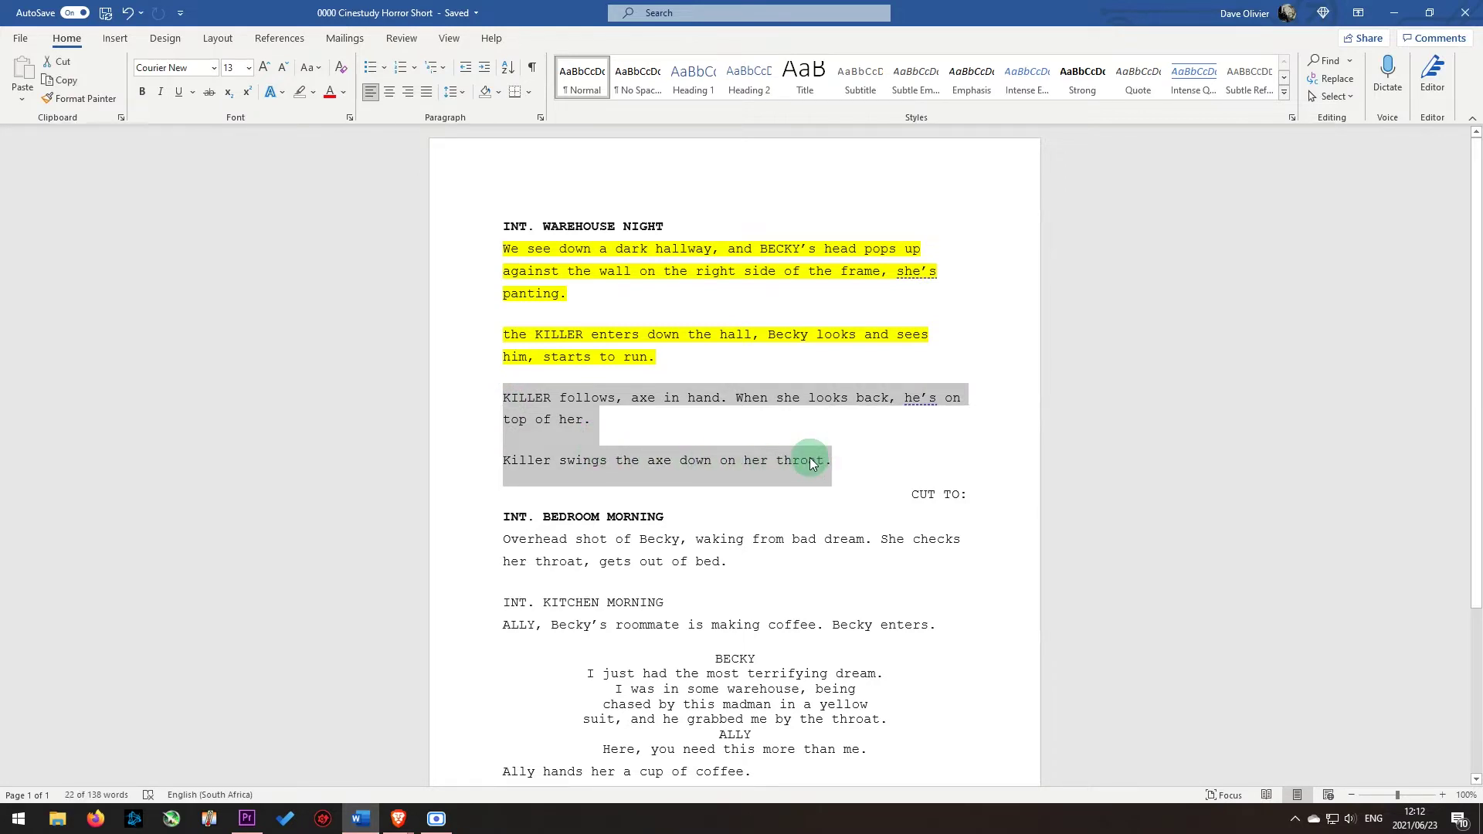
{"action": "left_click", "coordinate": [313, 92]}
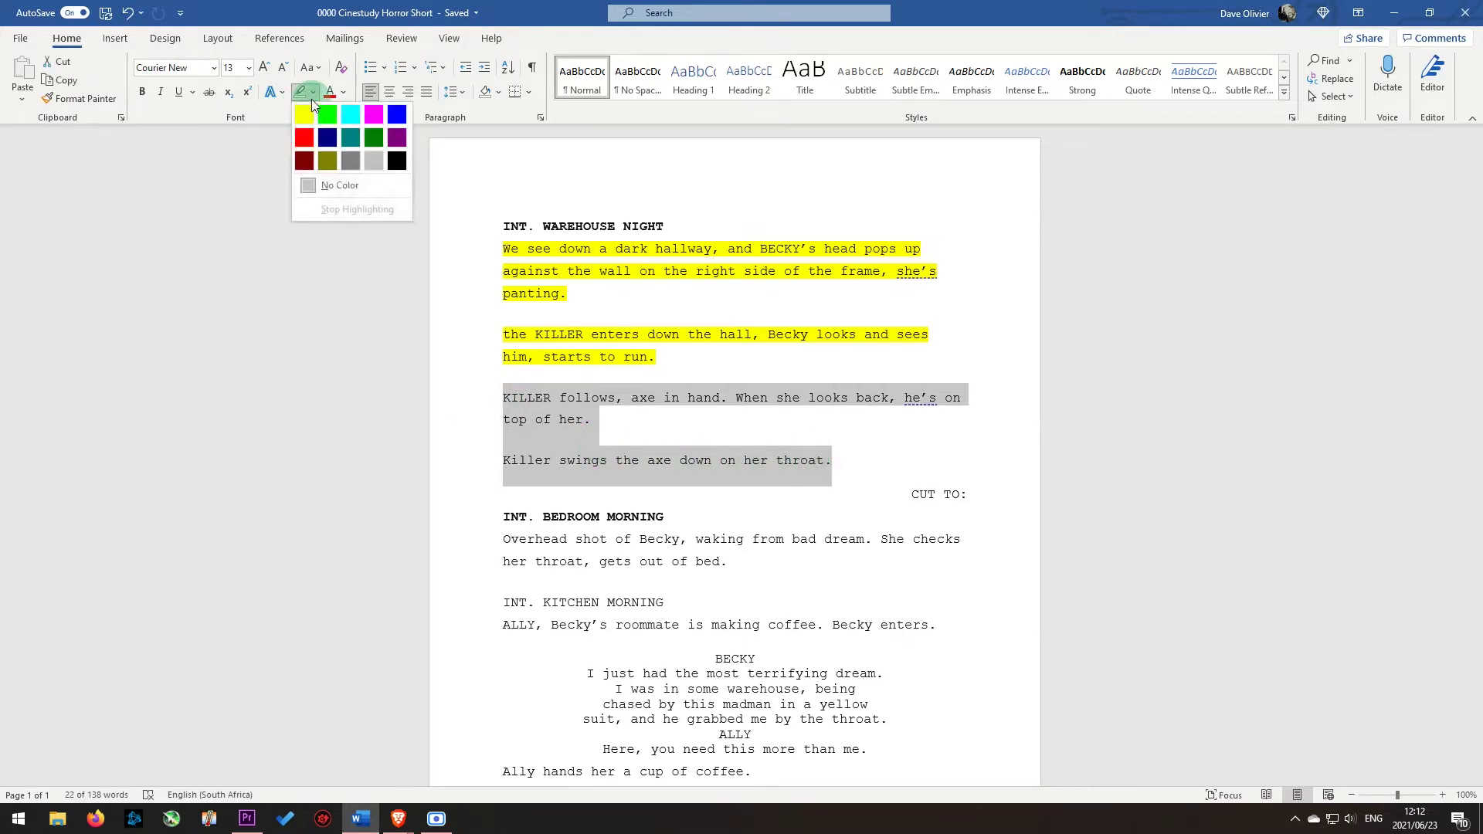
{"action": "left_click", "coordinate": [323, 108]}
{"action": "left_click", "coordinate": [853, 462]}
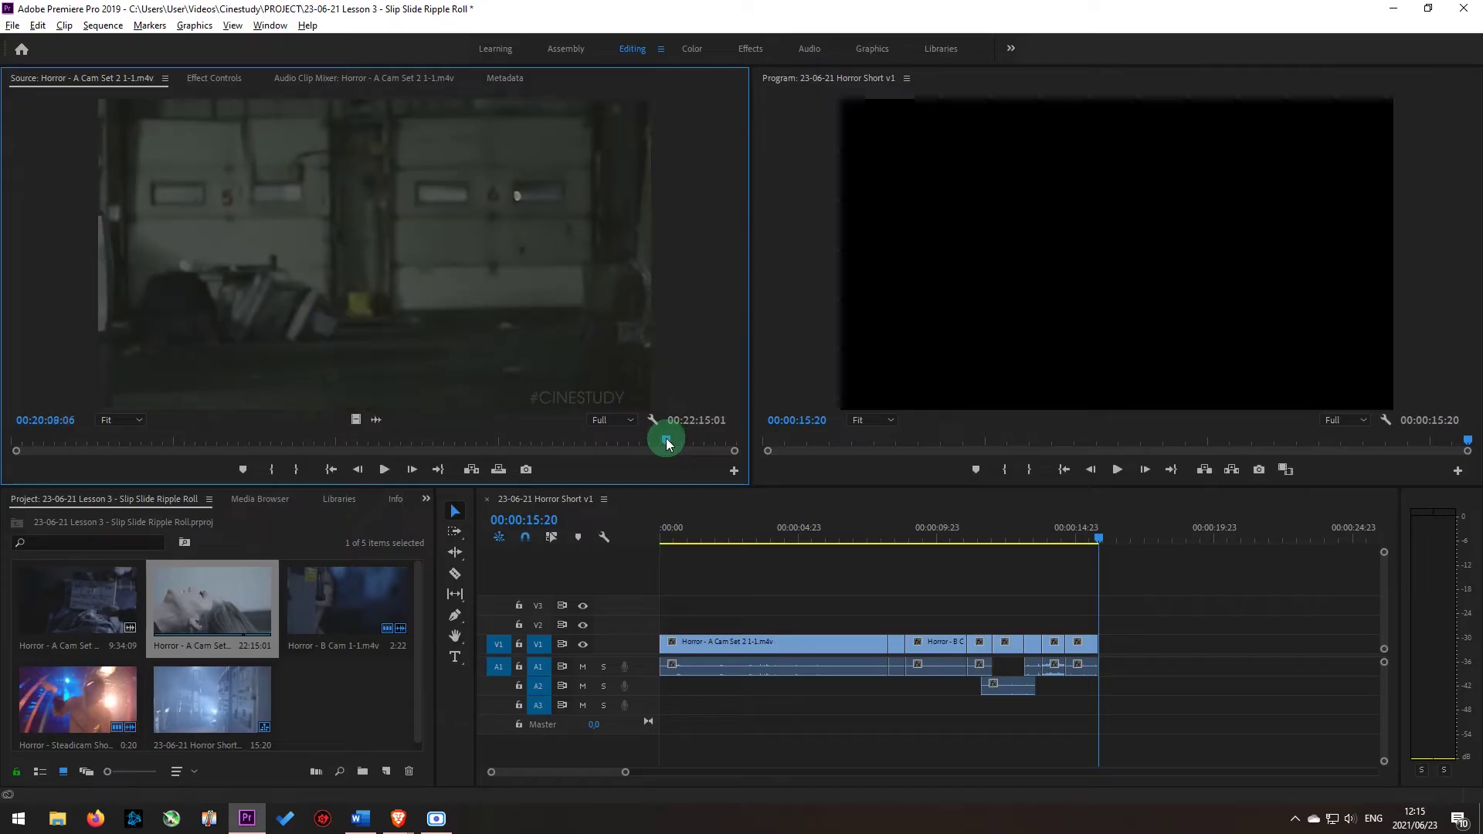
In Premiere Pro, mark about 14 seconds of Horror - A Cam Set 2 1-1.m4v from about 00:20:01 and overwrite it onto the sequence's end
{"action": "left_click_drag", "start_coordinate": [665, 443], "coordinate": [661, 442]}
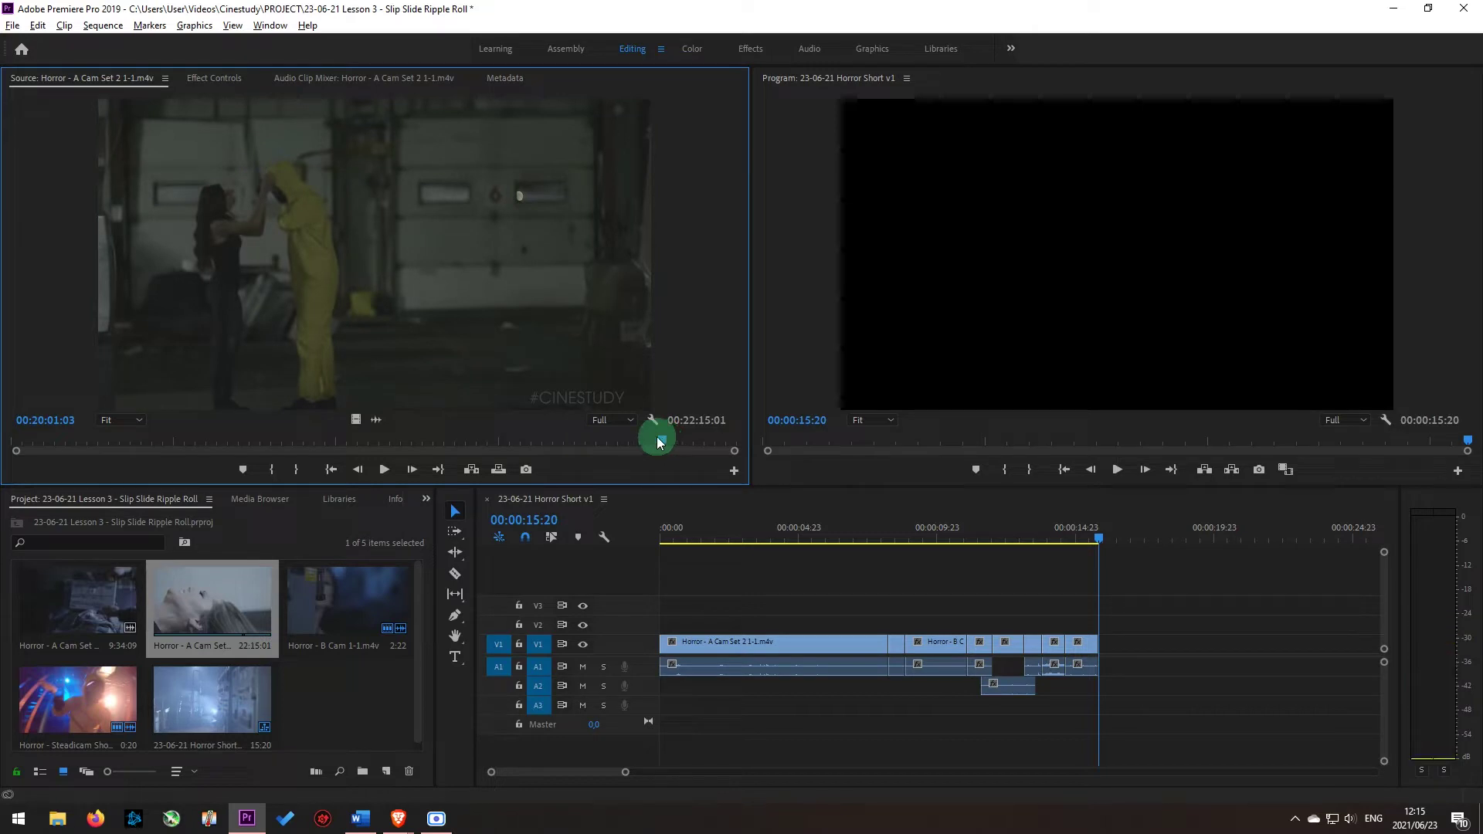
{"action": "key", "text": "space"}
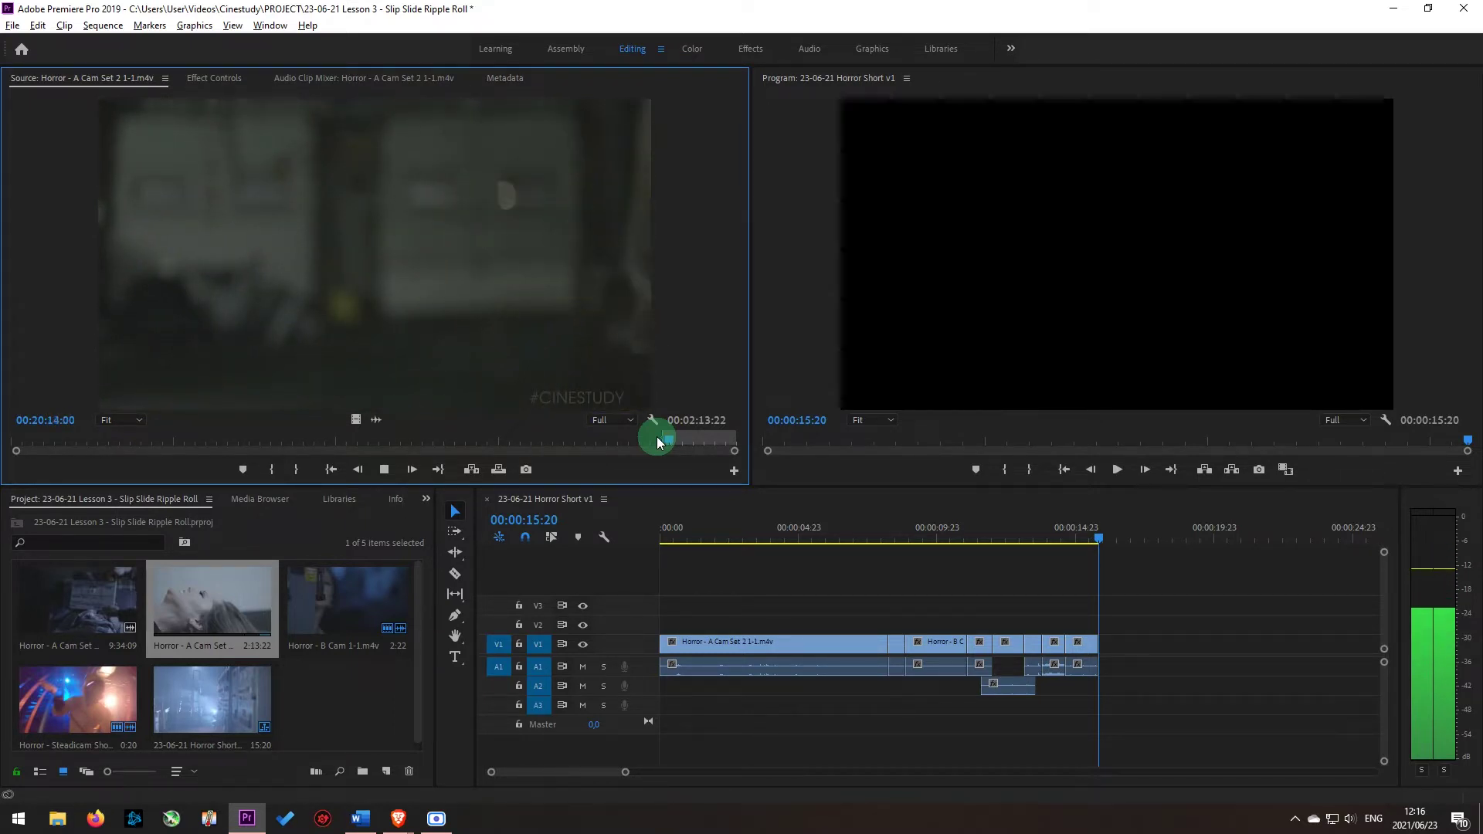
{"action": "left_click", "coordinate": [658, 441]}
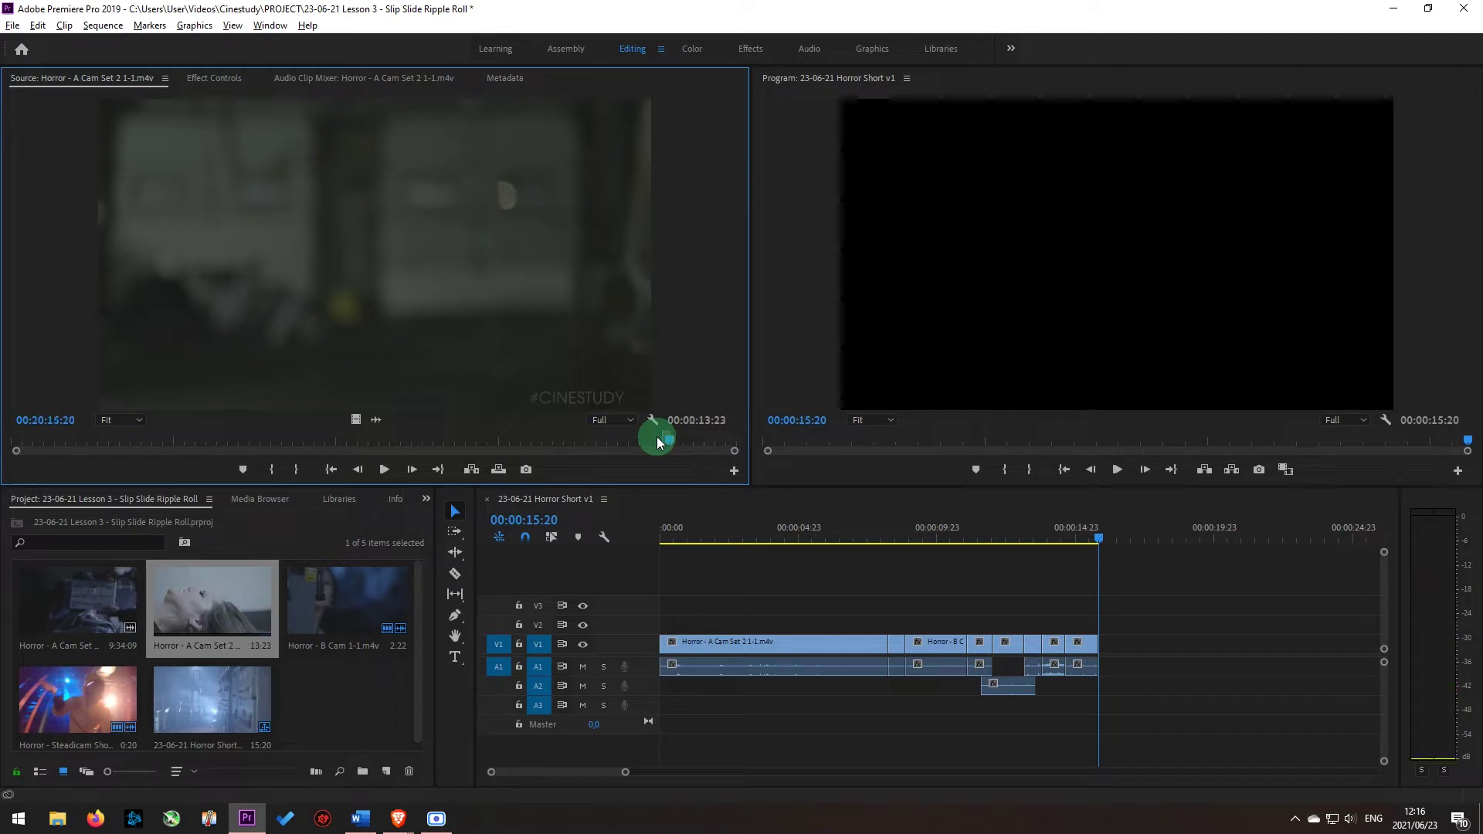
{"action": "key", "text": "period"}
Play the sequence from two edits before the newly added A Cam Set 2 clip to review the transition into it
{"action": "left_click", "coordinate": [626, 544]}
{"action": "key", "text": "minus"}
{"action": "key", "text": "minus"}
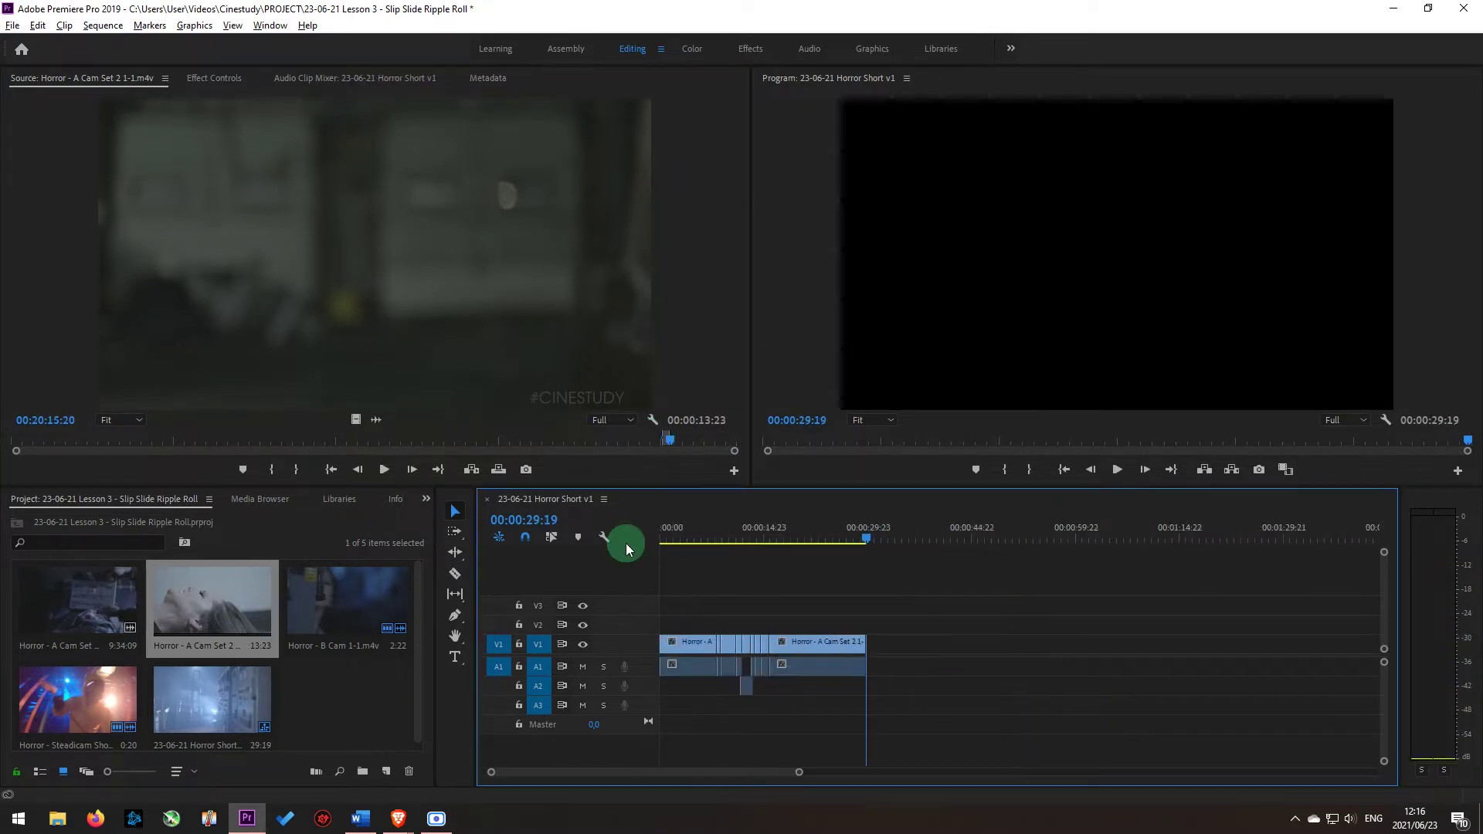
{"action": "key", "text": "Up"}
{"action": "key", "text": "Up"}
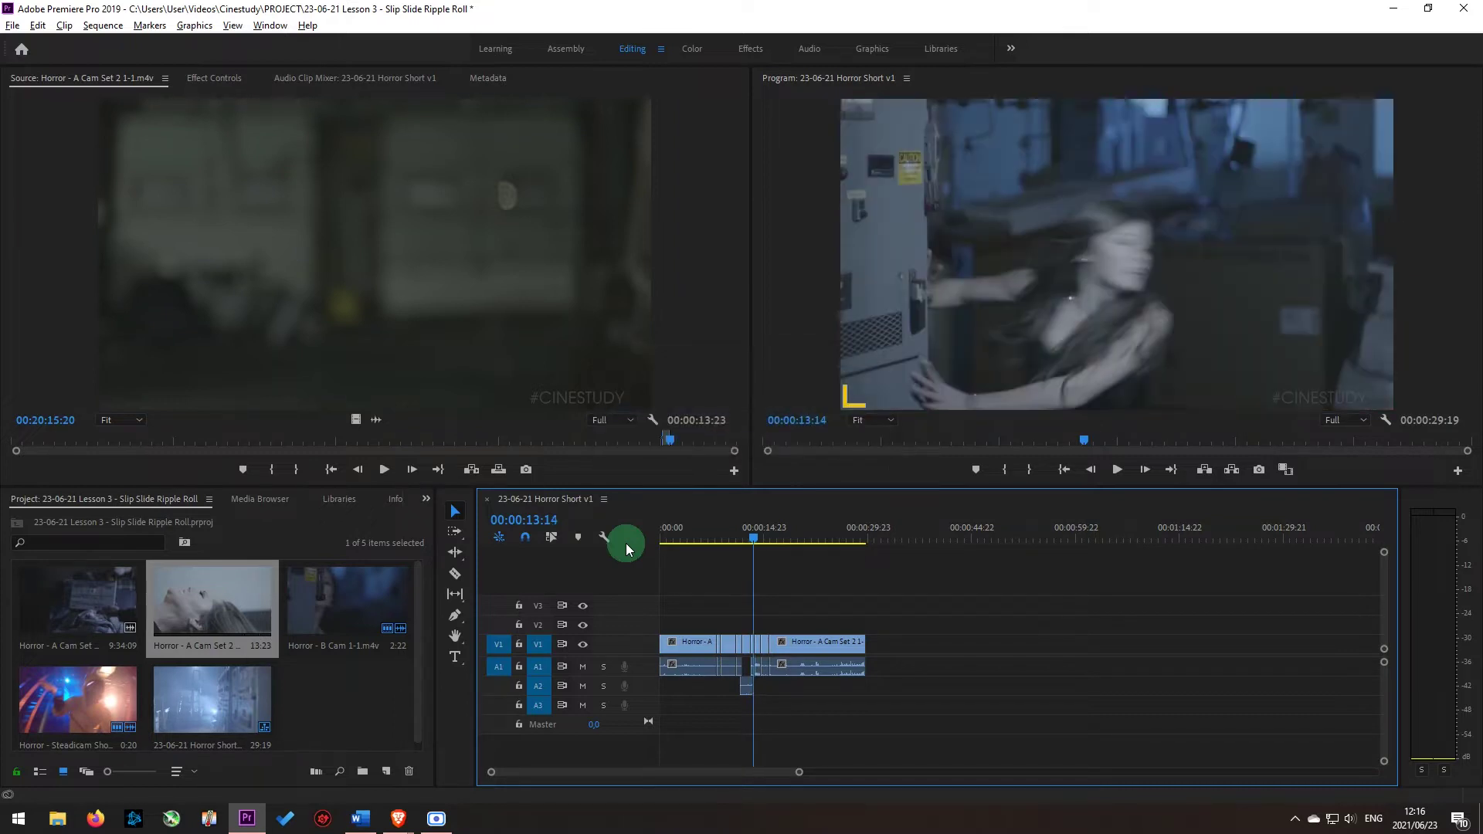
{"action": "key", "text": "space"}
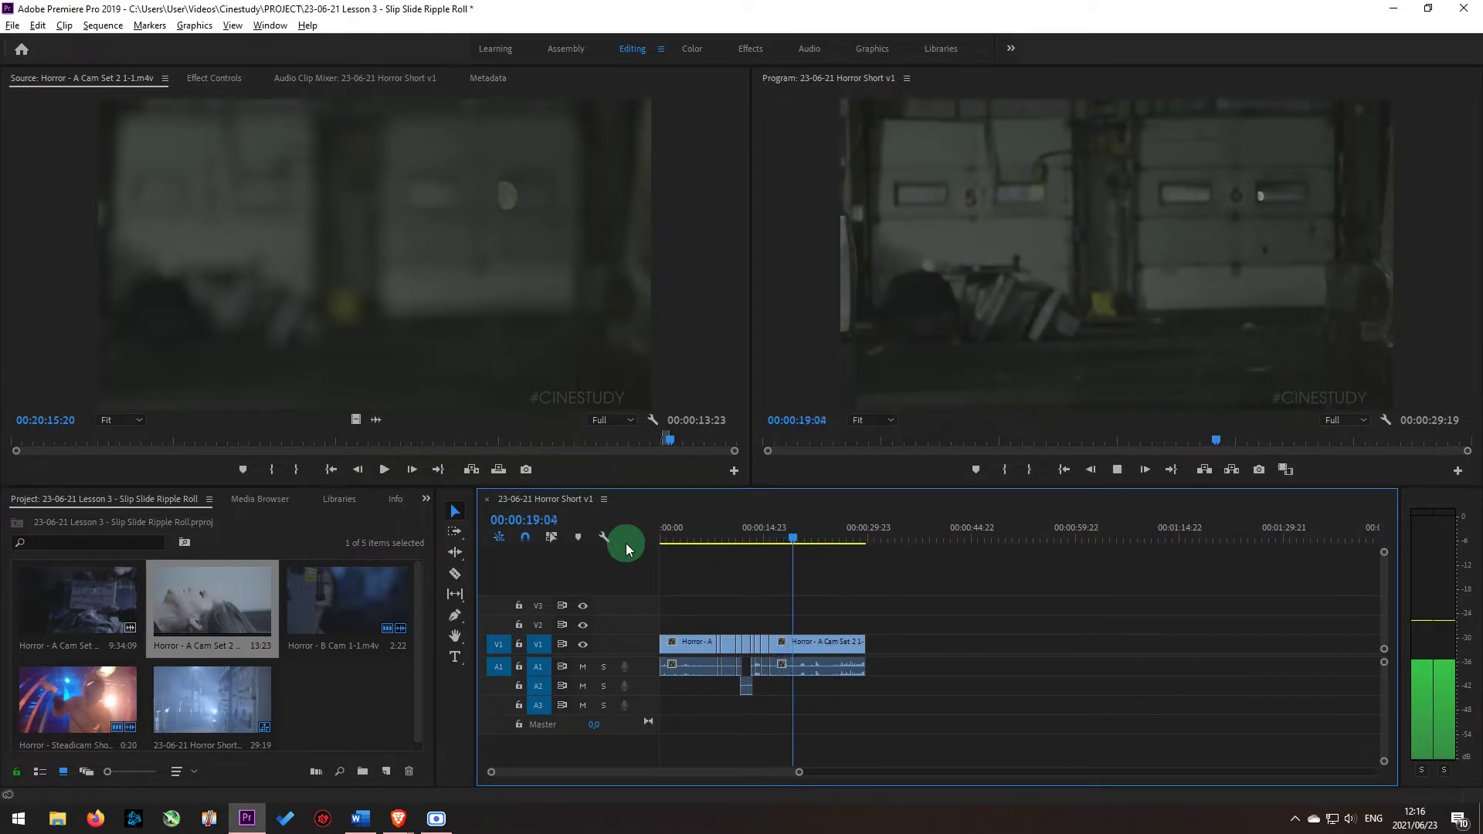
{"action": "key", "text": "space"}
Ripple-trim the start of the last A Cam Set 2 clip by 00:00:08:07
{"action": "key", "text": "backslash"}
{"action": "left_click_drag", "start_coordinate": [1037, 572], "coordinate": [1118, 707]}
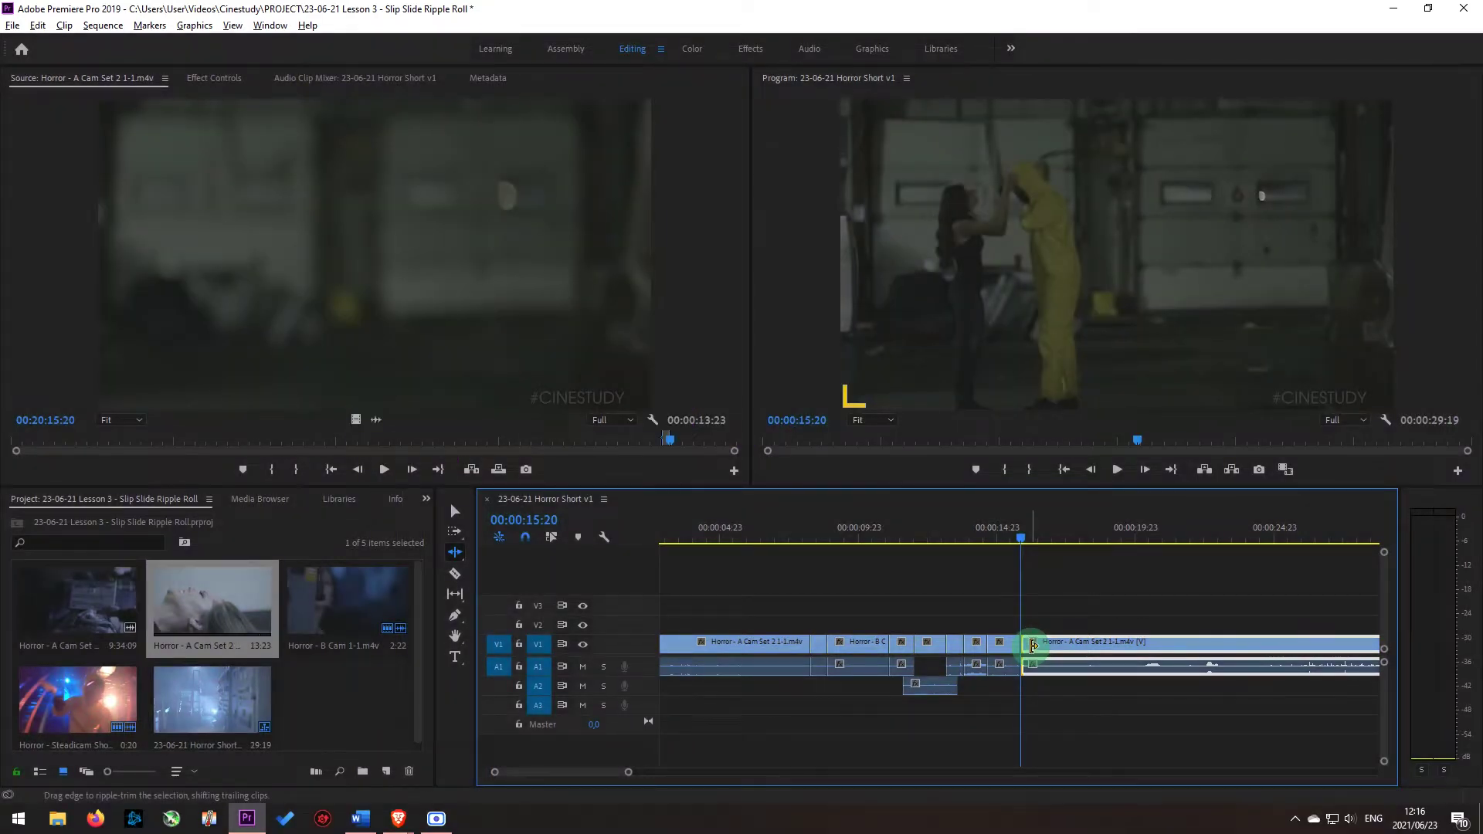
{"action": "left_click_drag", "start_coordinate": [1033, 646], "coordinate": [1105, 654]}
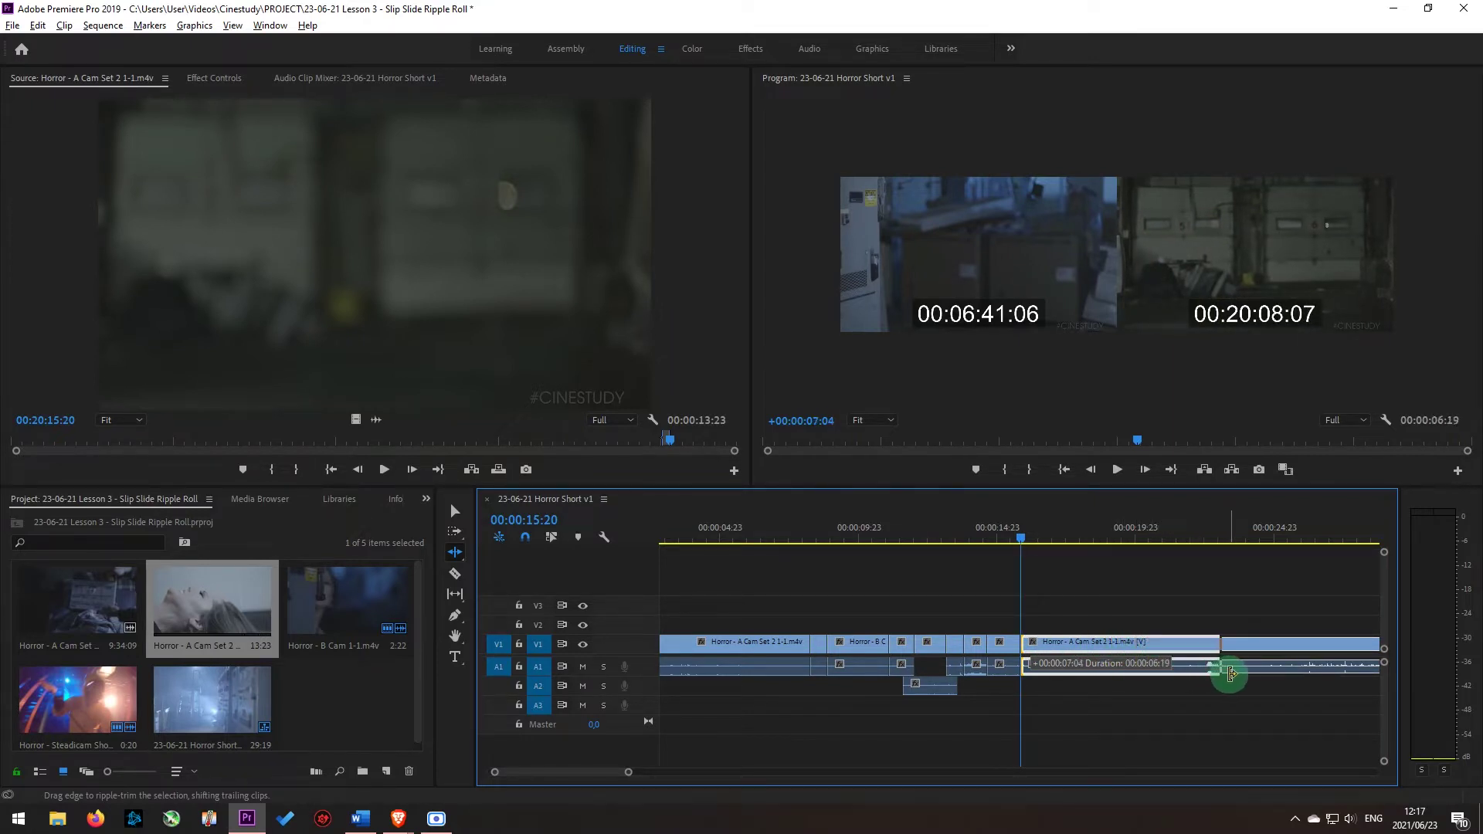
{"action": "left_click_drag", "start_coordinate": [1231, 674], "coordinate": [1266, 679]}
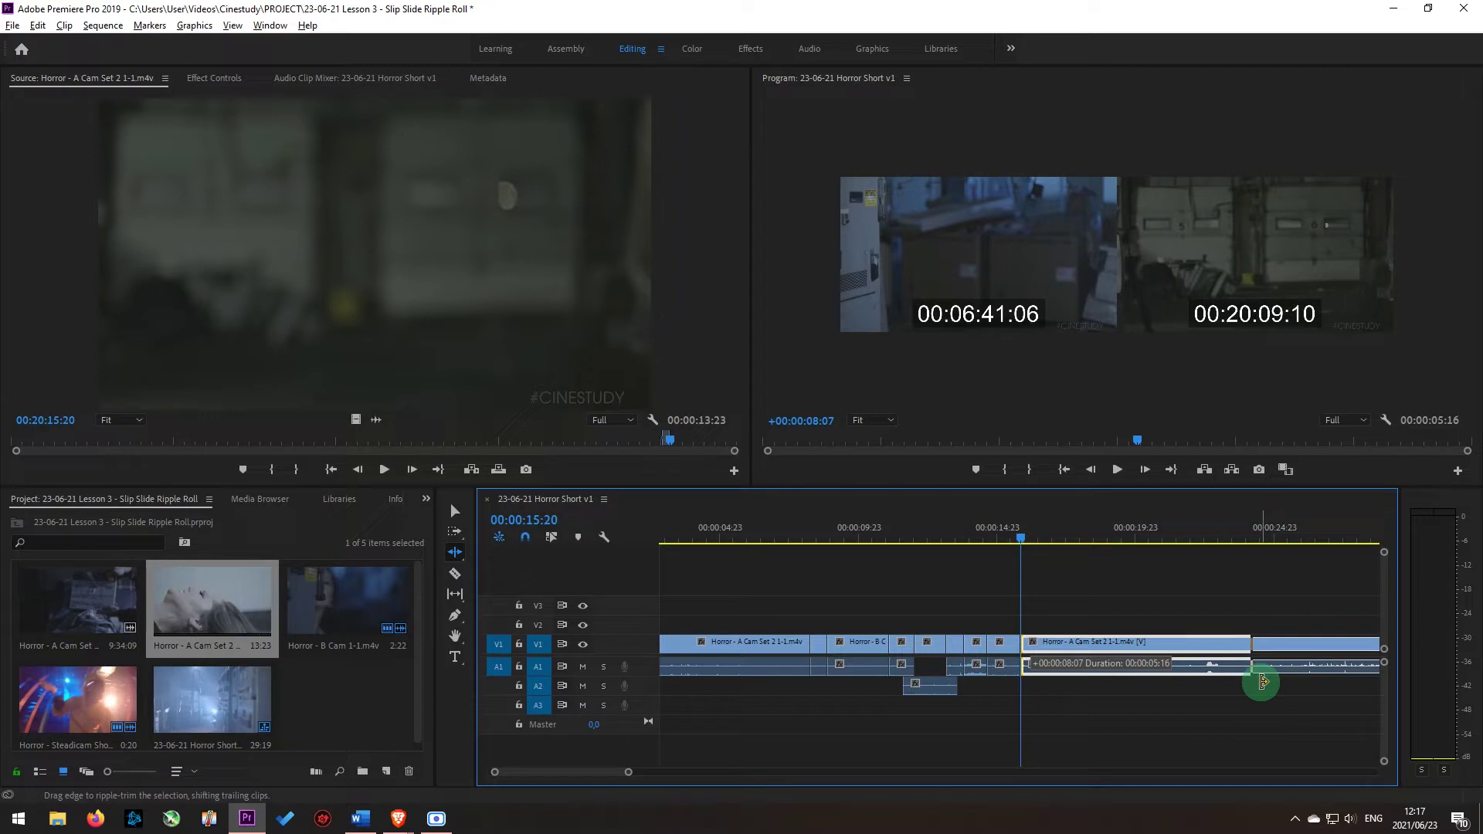
{"action": "left_click_drag", "start_coordinate": [1263, 681], "coordinate": [1258, 681]}
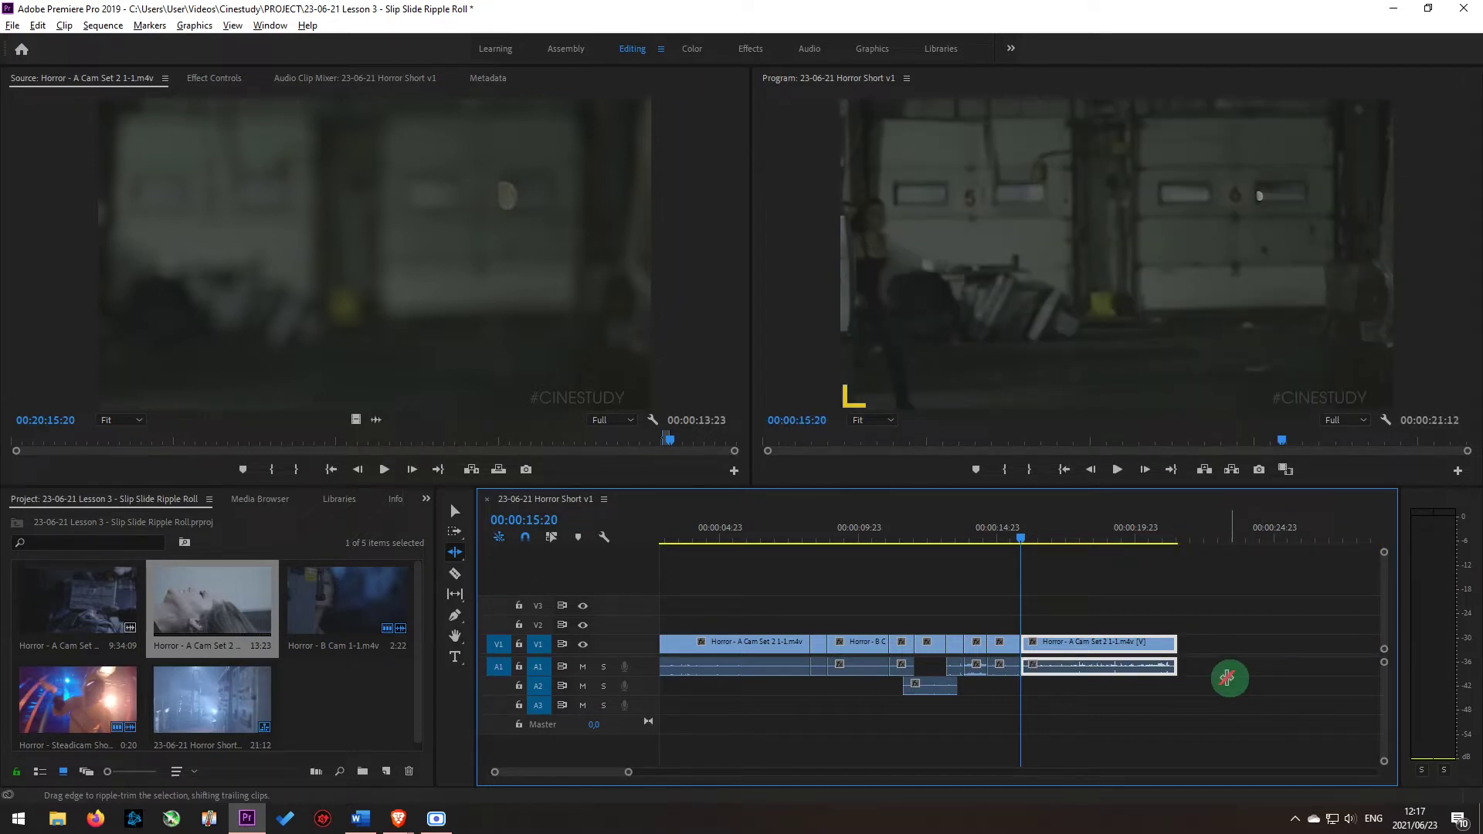
Play through the last cut, park the playhead at 00:00:18:19 and trim the last clip's end to it
{"action": "key", "text": "Up"}
{"action": "key", "text": "Up"}
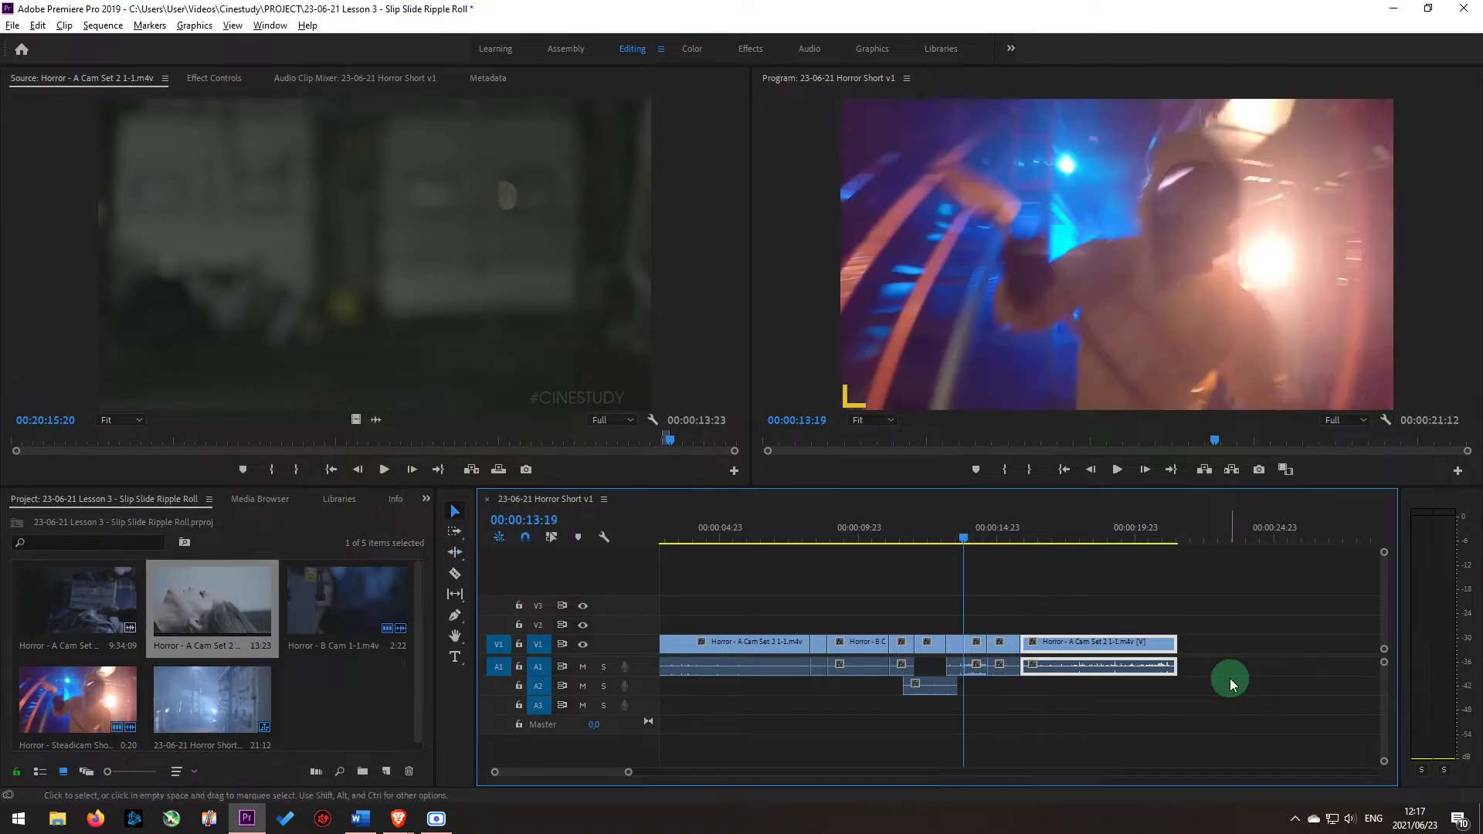
{"action": "key", "text": "space"}
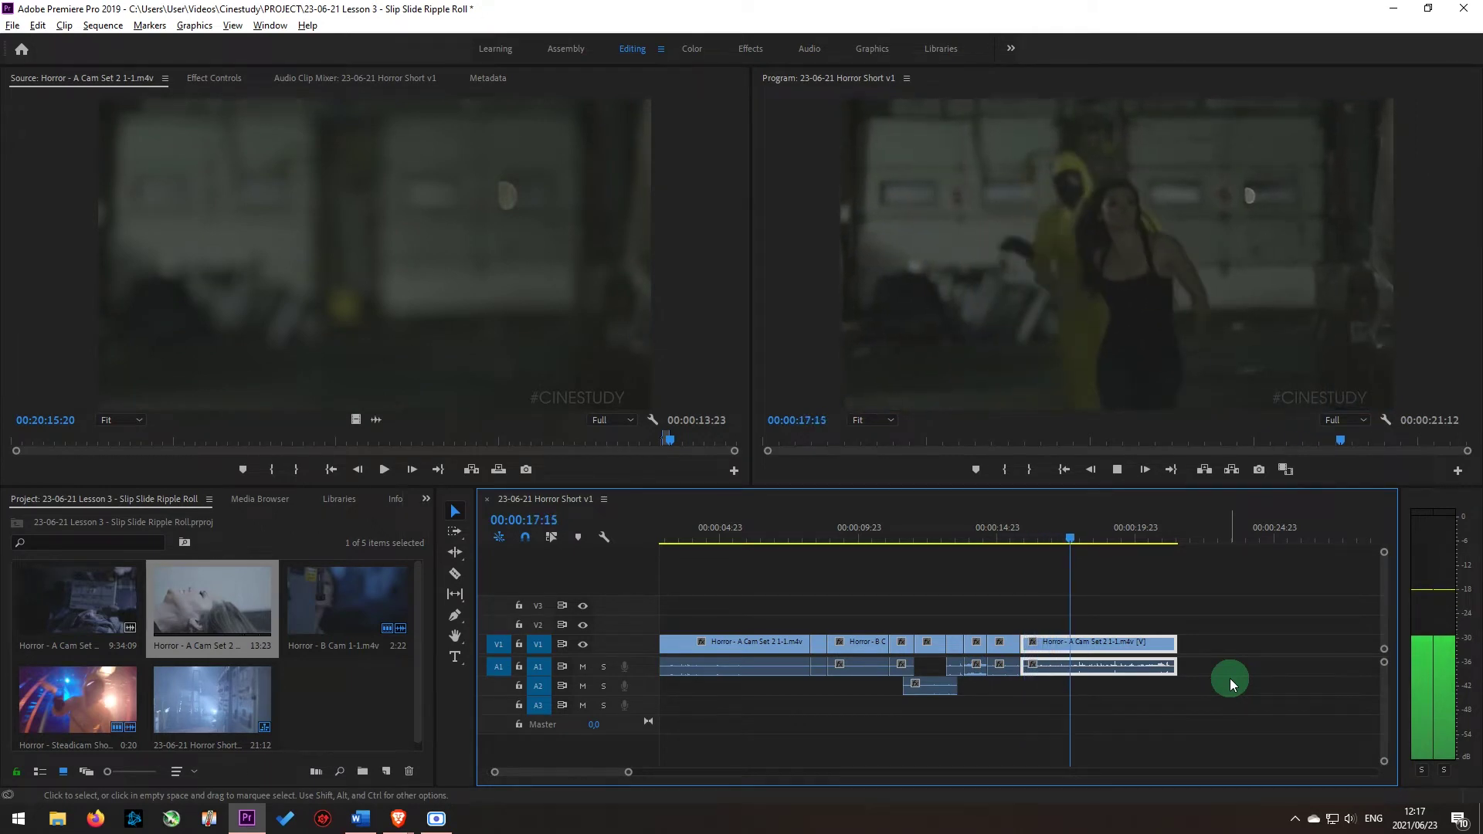
{"action": "key", "text": "space"}
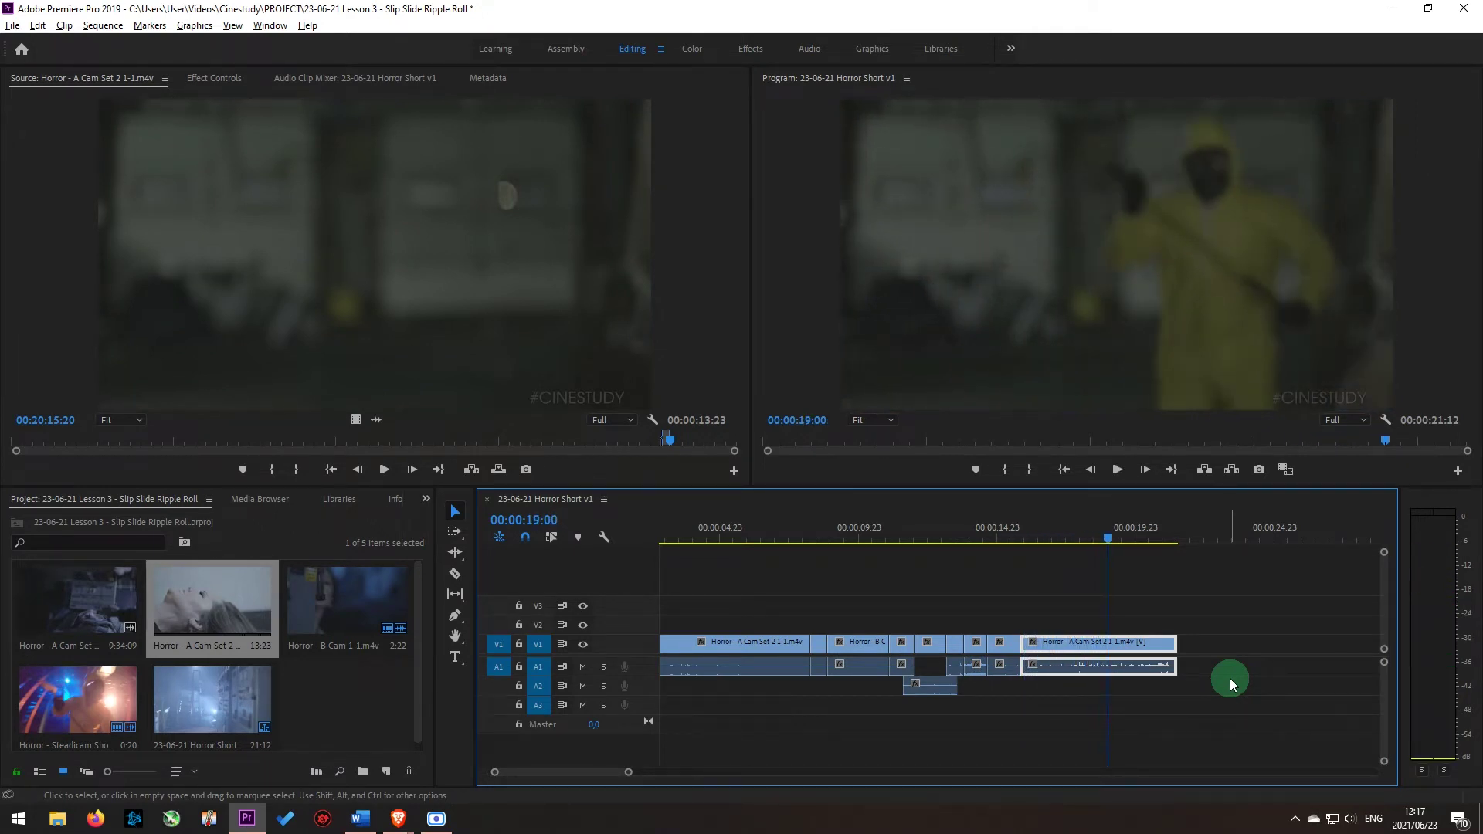
{"action": "key", "text": "j"}
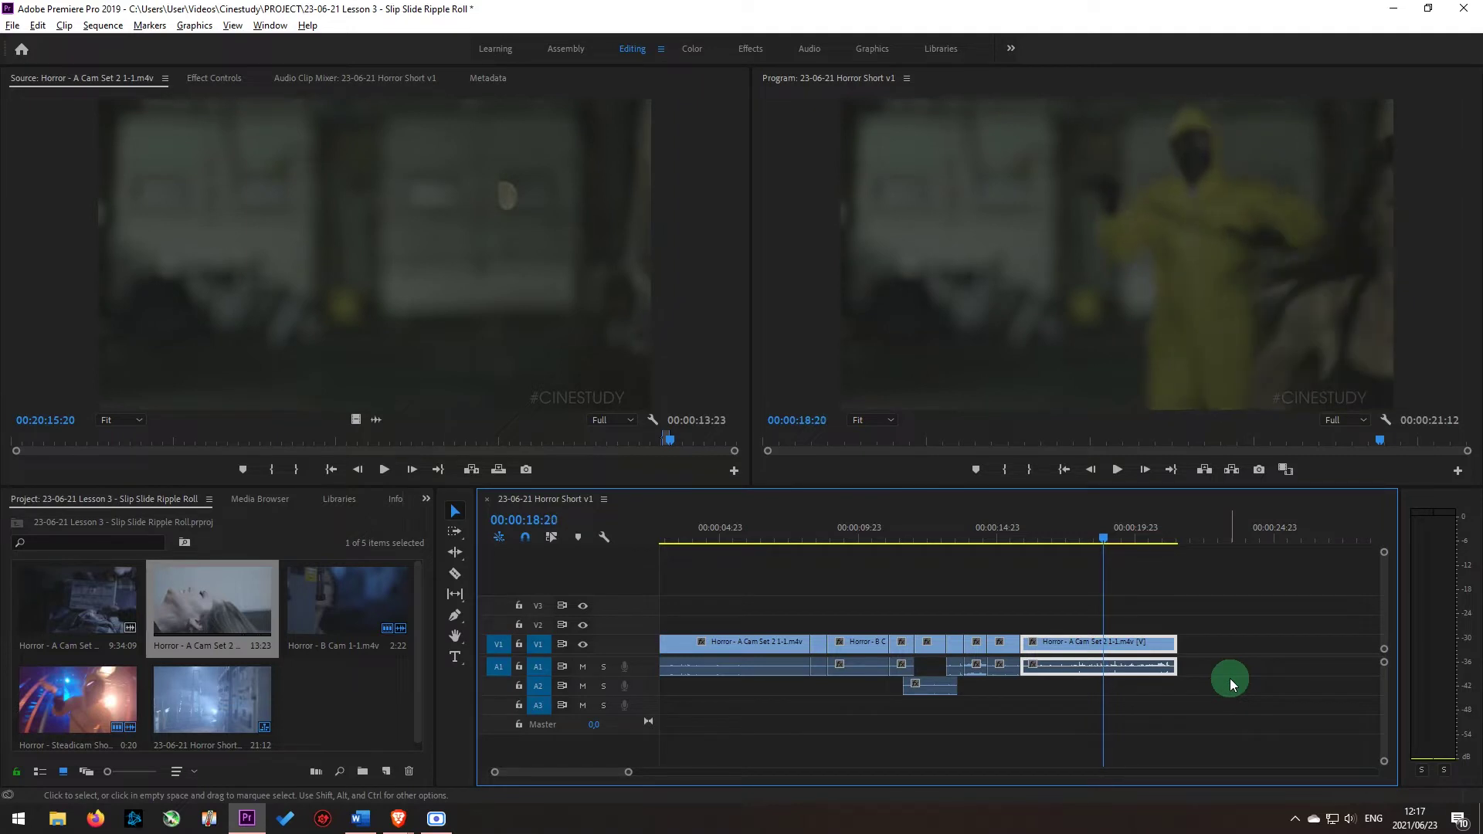
{"action": "key", "text": "l"}
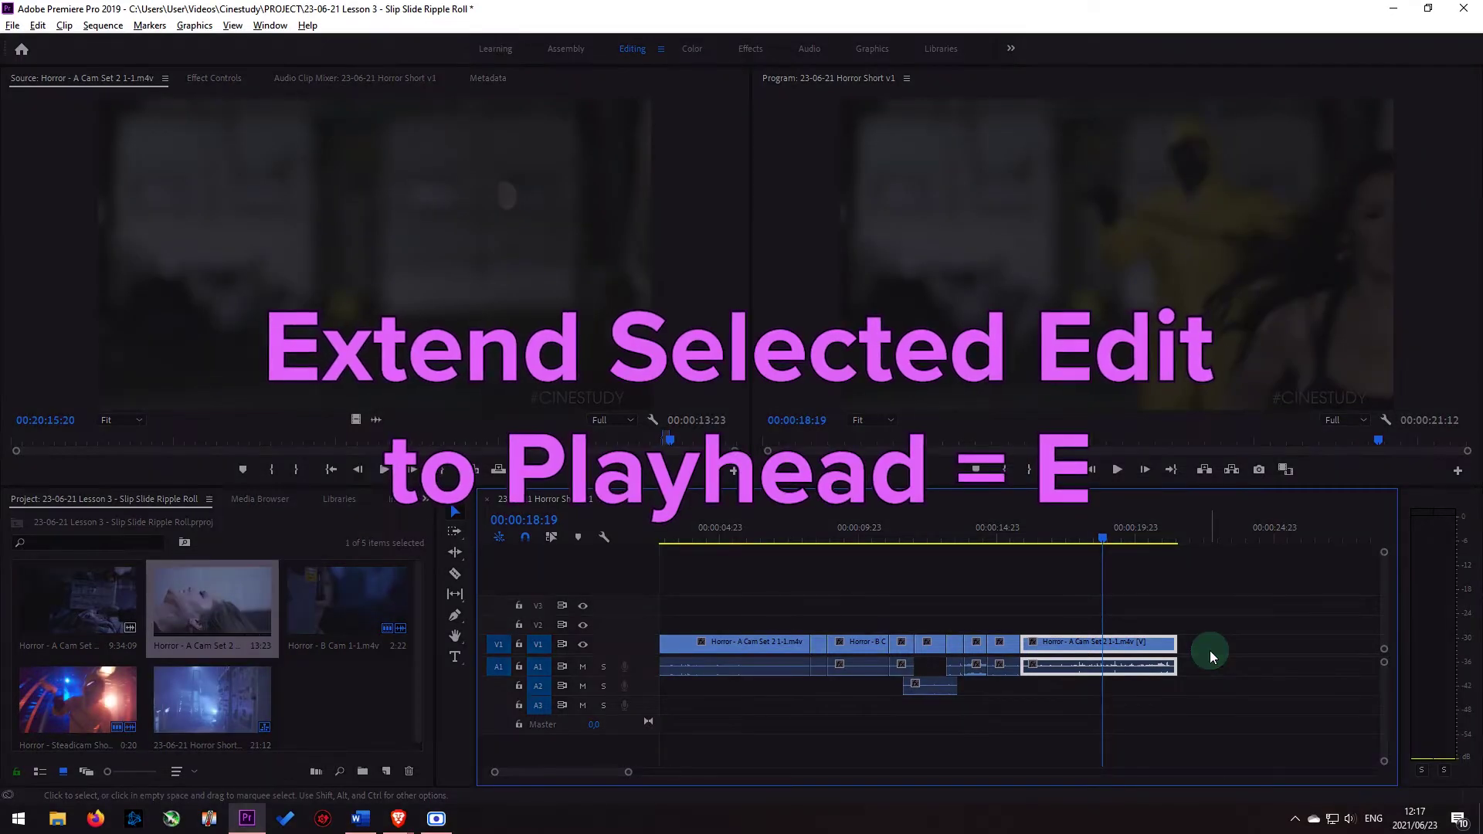
{"action": "left_click", "coordinate": [1175, 645]}
{"action": "key", "text": "e"}
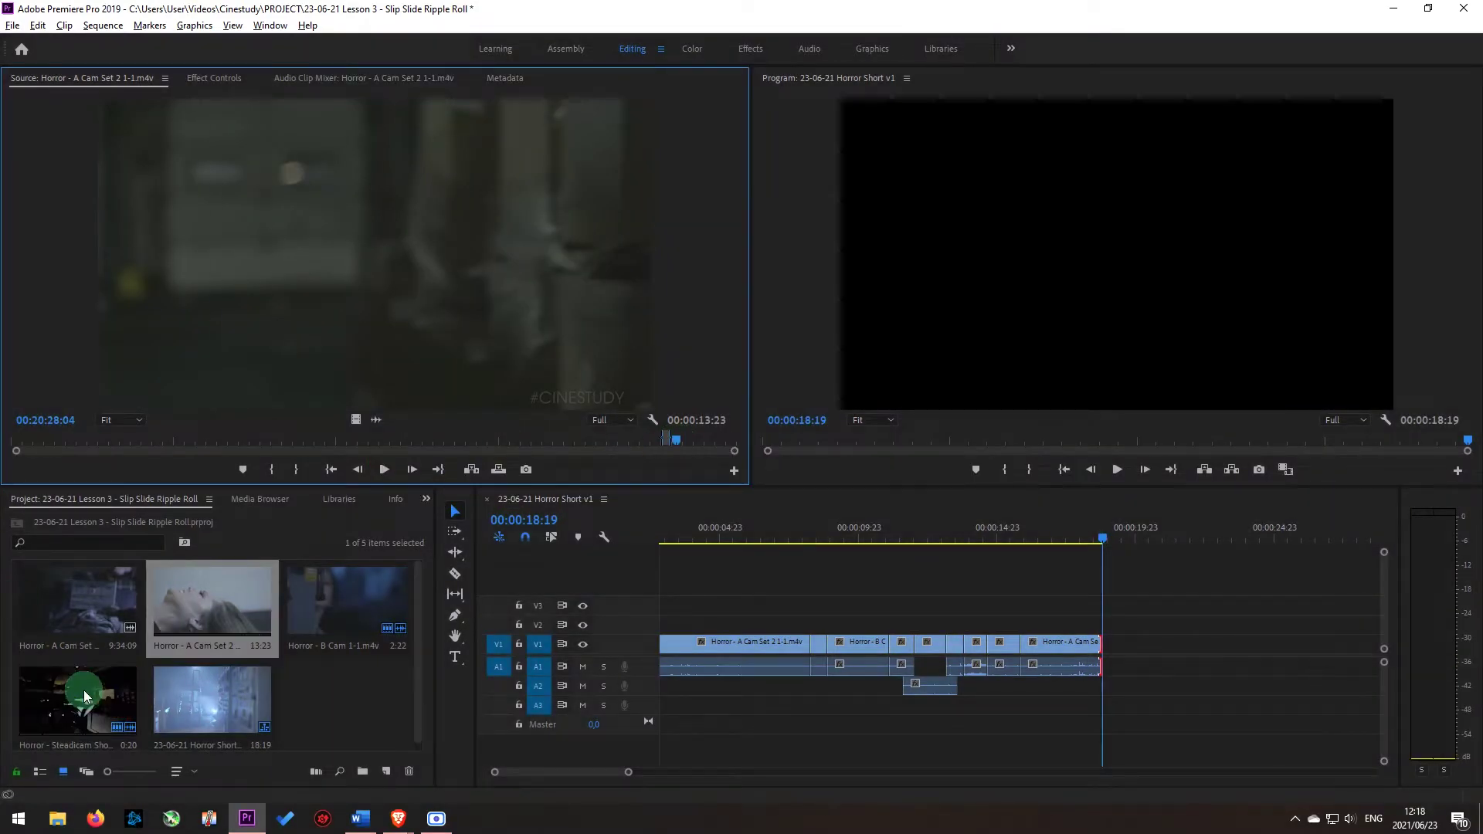
Open the Horror - Steadicam Shots 1-1.m4v clip in the Source monitor and mark an In point at 00:03:43:16
{"action": "double_click", "coordinate": [83, 690]}
{"action": "left_click_drag", "start_coordinate": [564, 428], "coordinate": [419, 438]}
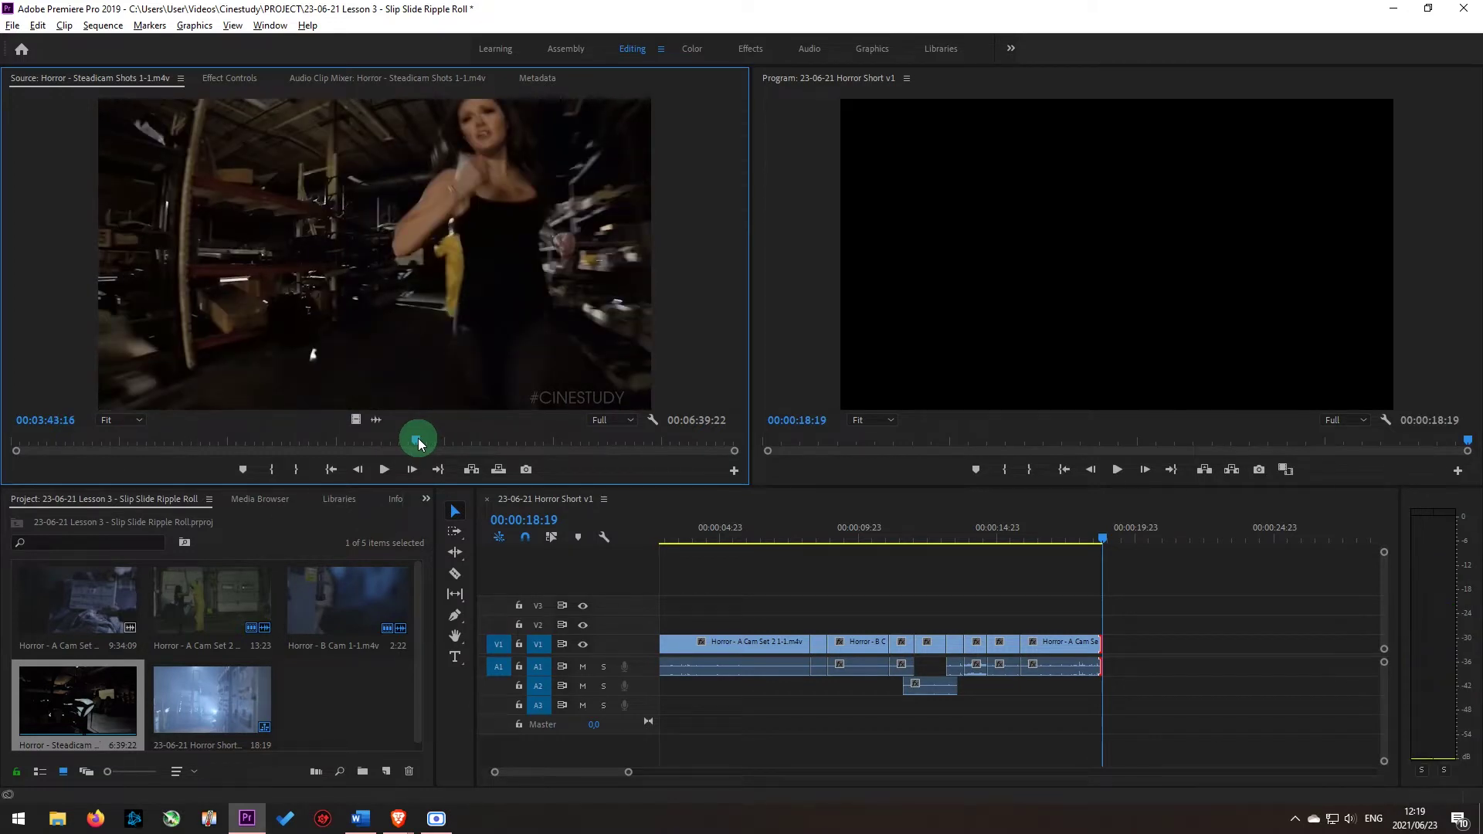
{"action": "key", "text": "i"}
Mark the Steadicam clip's Out point at 00:03:50:19 and overwrite the marked section onto the end of the sequence
{"action": "key", "text": "space"}
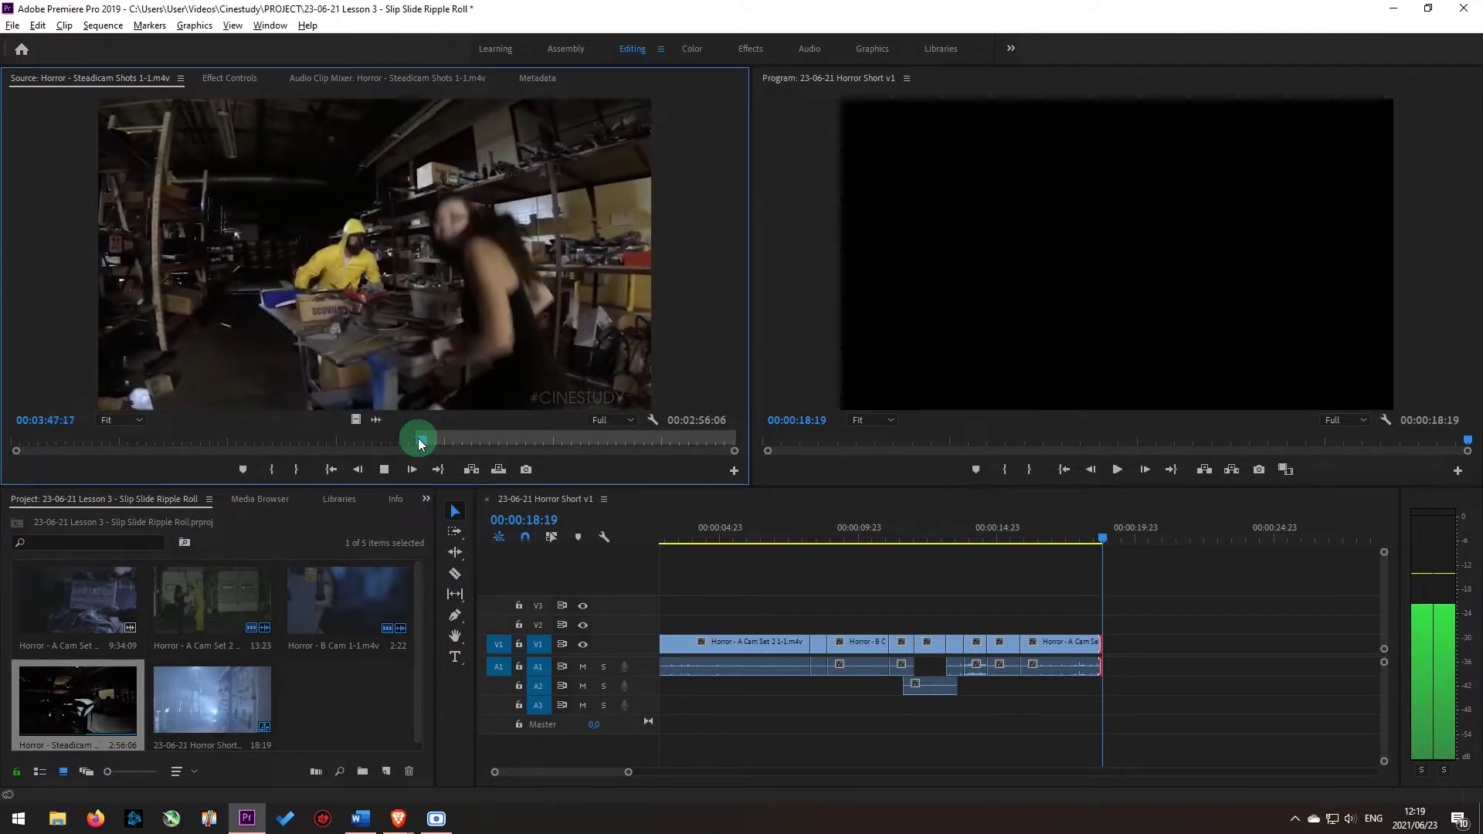
{"action": "key", "text": "space"}
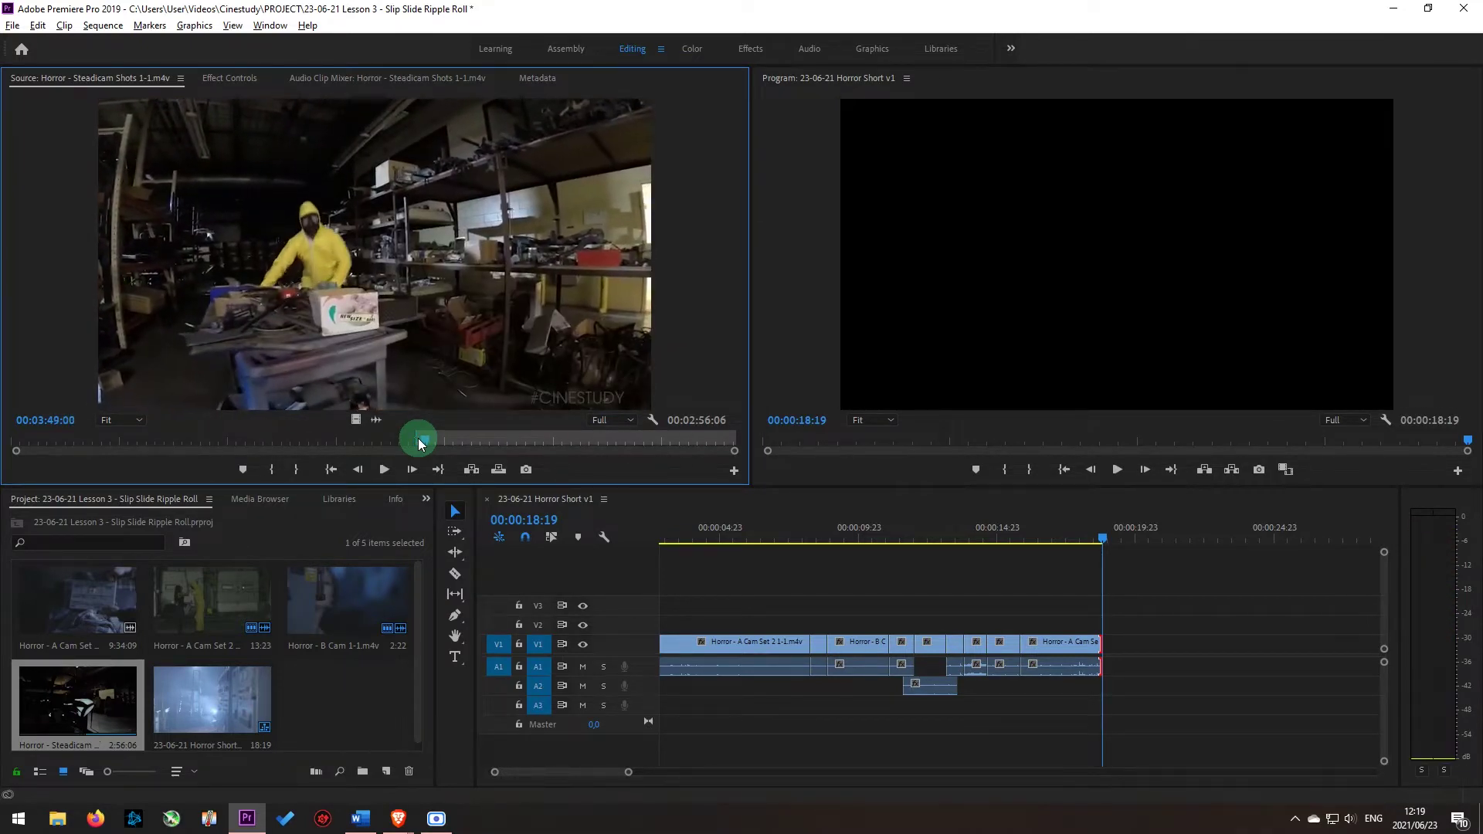
{"action": "key", "text": "space"}
{"action": "key", "text": "space"}
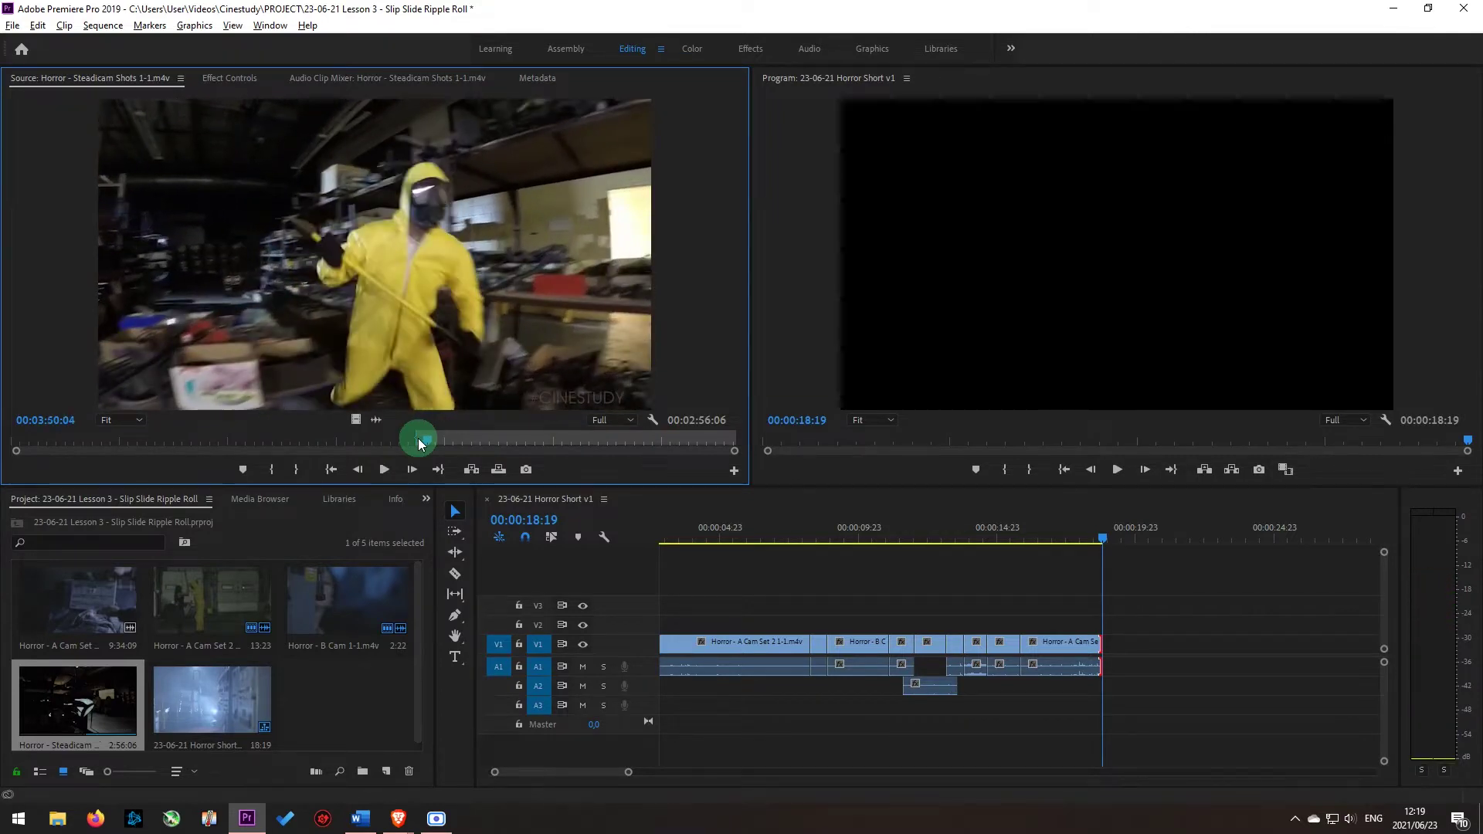
{"action": "key", "text": "space"}
{"action": "key", "text": "space"}
{"action": "key", "text": "o"}
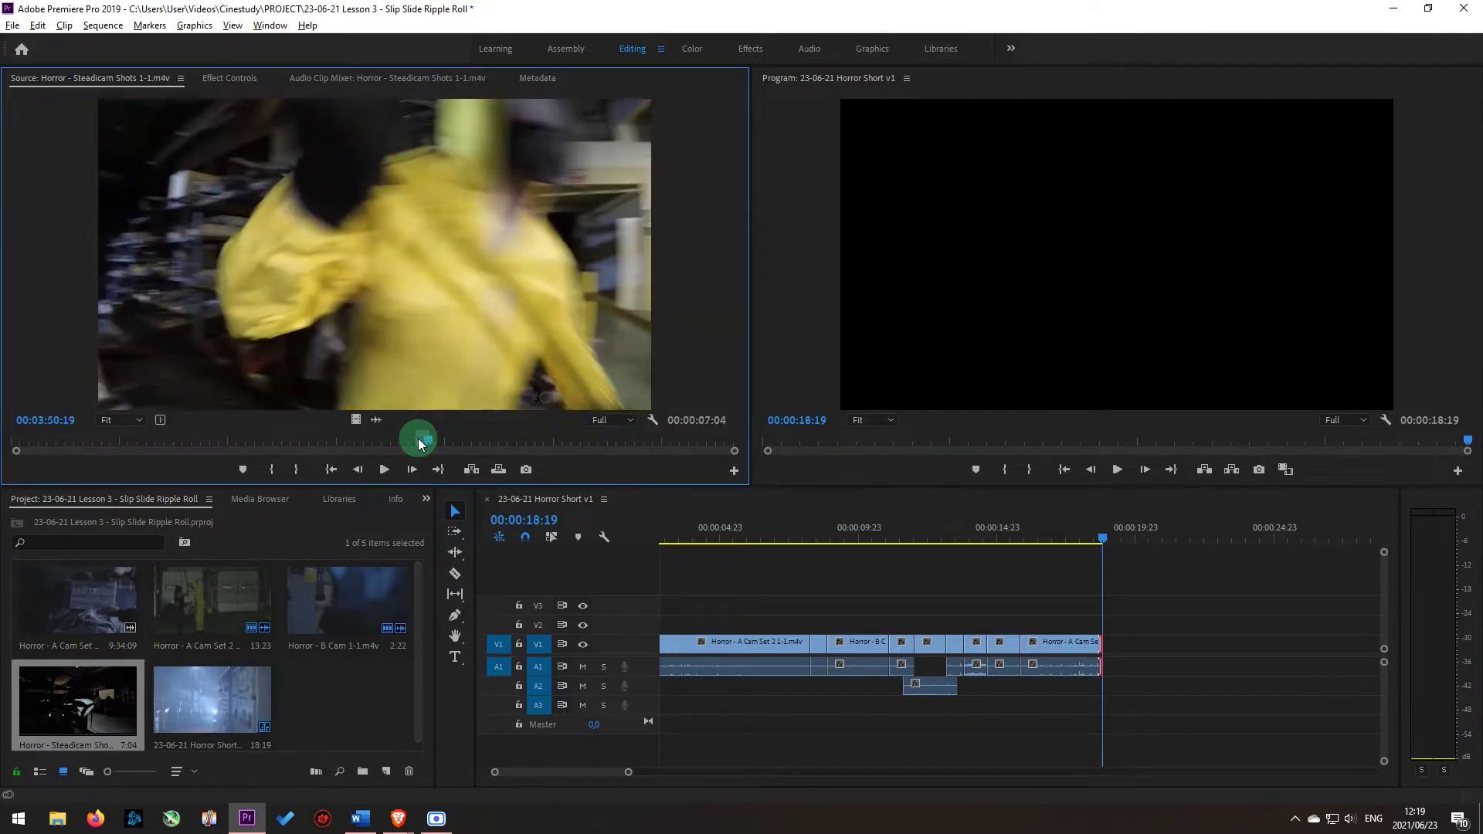
{"action": "key", "text": "period"}
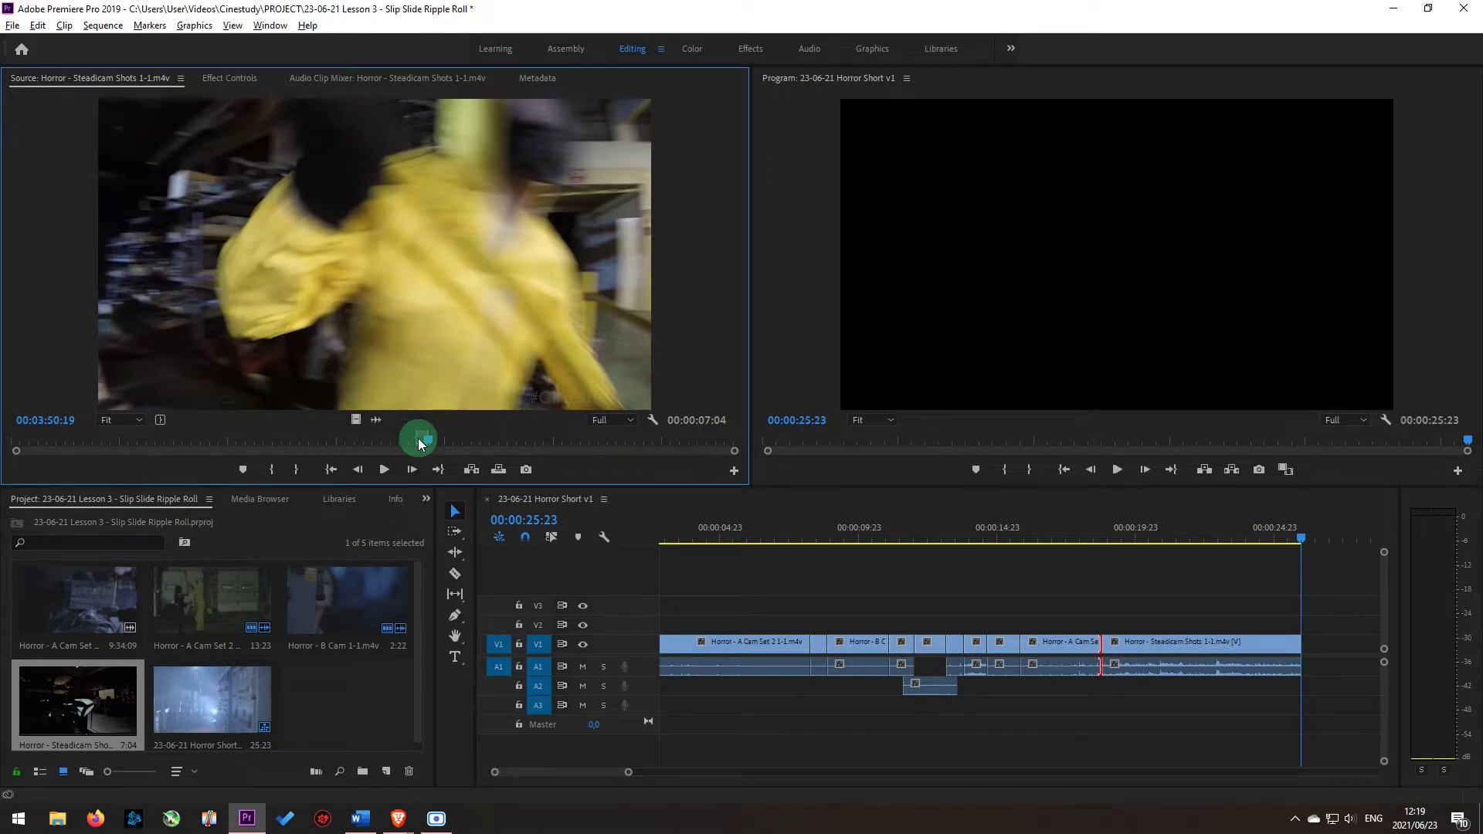
Play the sequence through the cut into the Steadicam clip to judge the match in action
{"action": "left_click", "coordinate": [560, 556]}
{"action": "key", "text": "Up"}
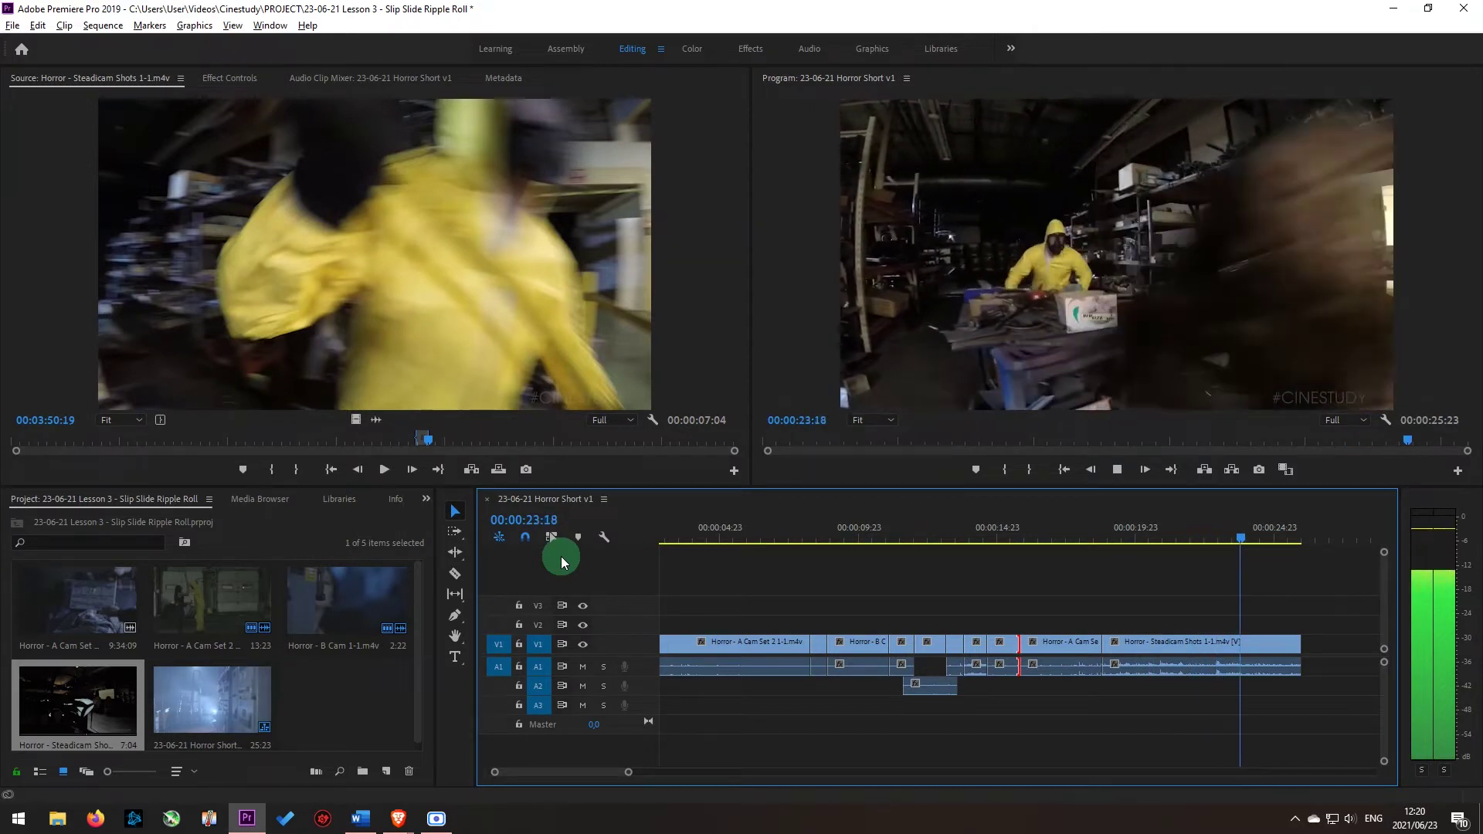
{"action": "key", "text": "space"}
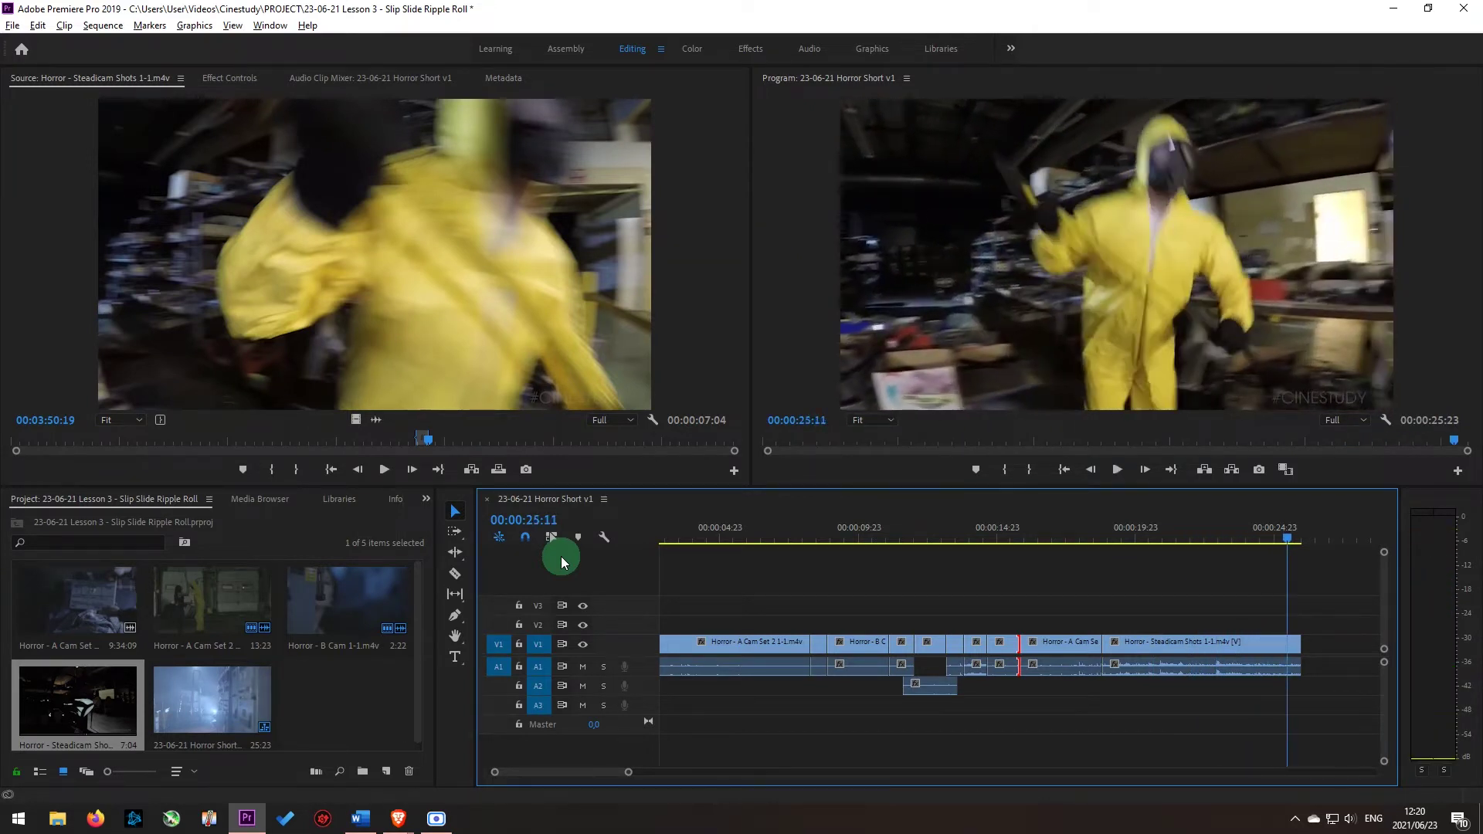
Ripple-trim about 2.5 seconds off the start of the Steadicam clip on the timeline and play around the edit
{"action": "key", "text": "Up"}
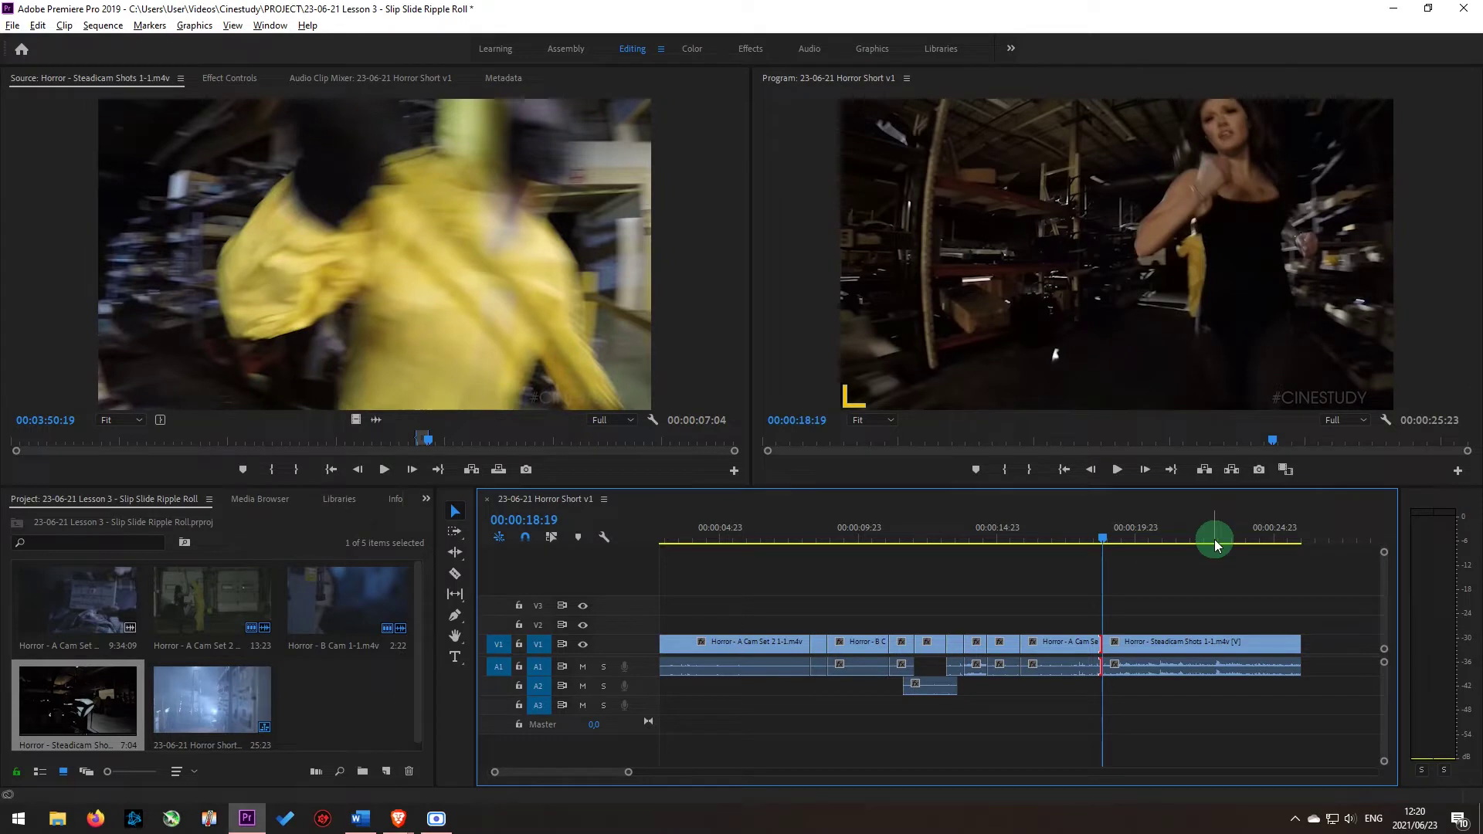
{"action": "left_click", "coordinate": [1191, 645]}
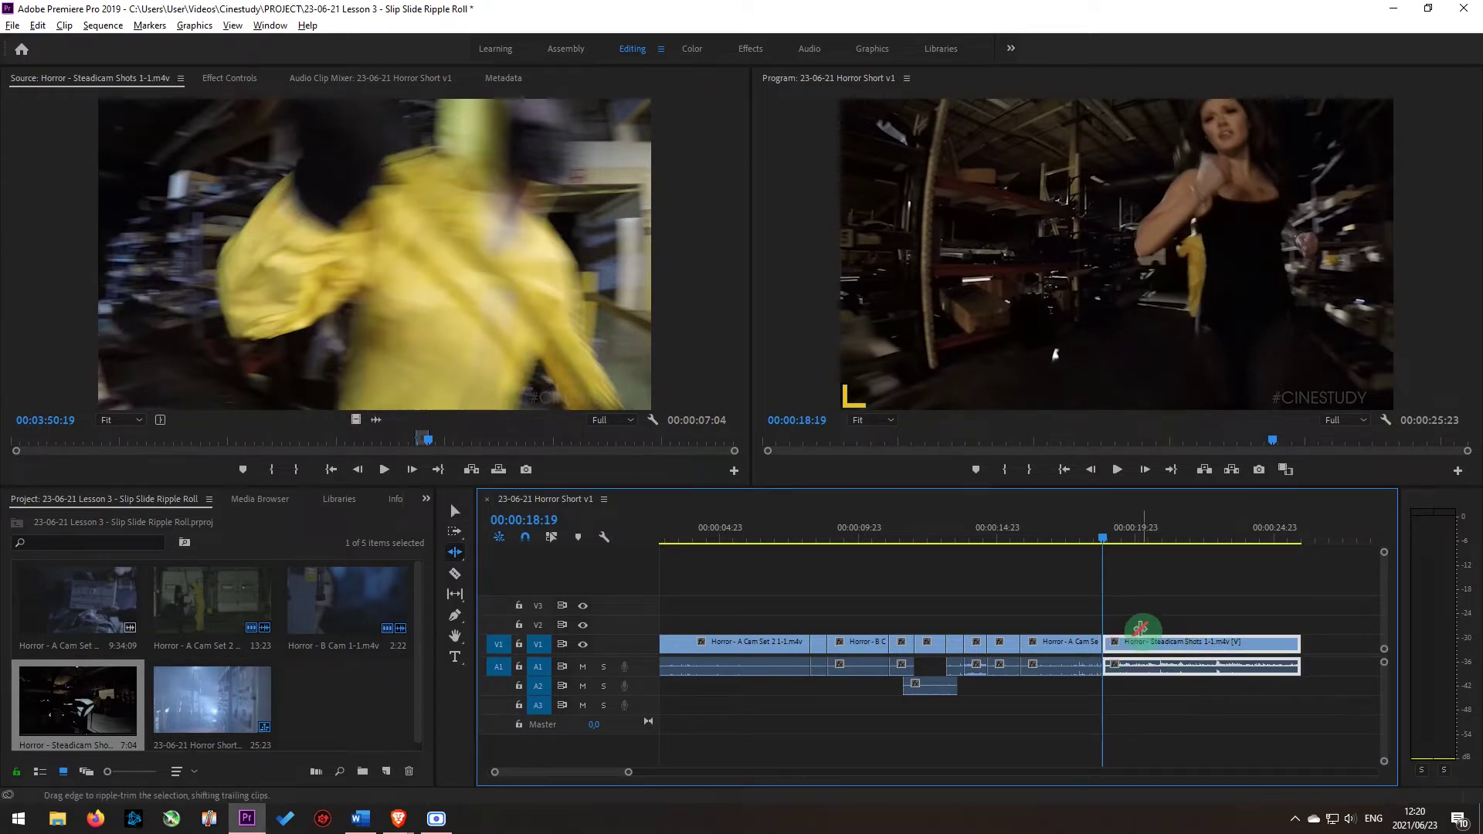
{"action": "left_click_drag", "start_coordinate": [1111, 644], "coordinate": [1120, 643]}
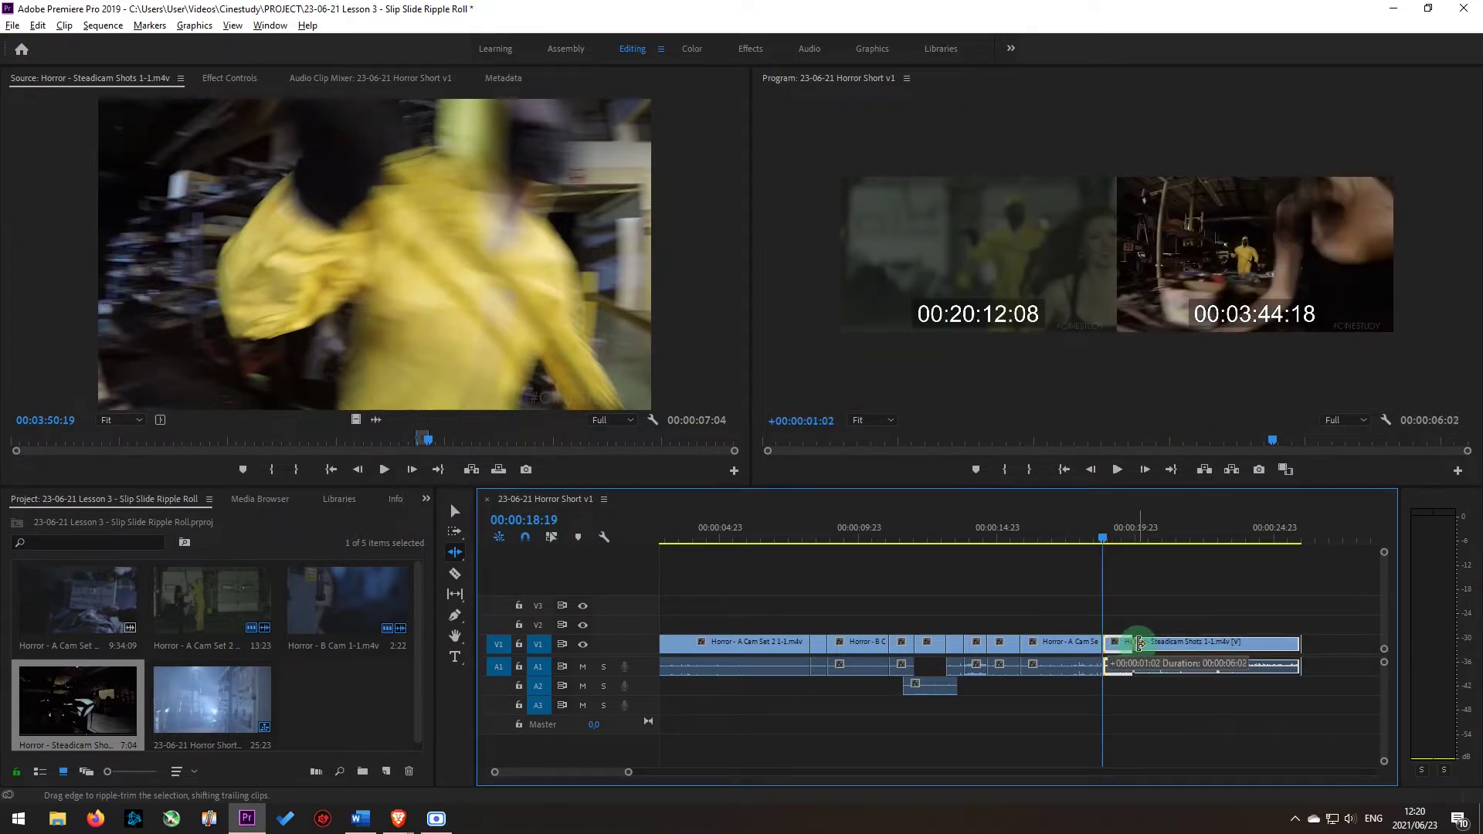
{"action": "left_click_drag", "start_coordinate": [1188, 632], "coordinate": [1182, 632]}
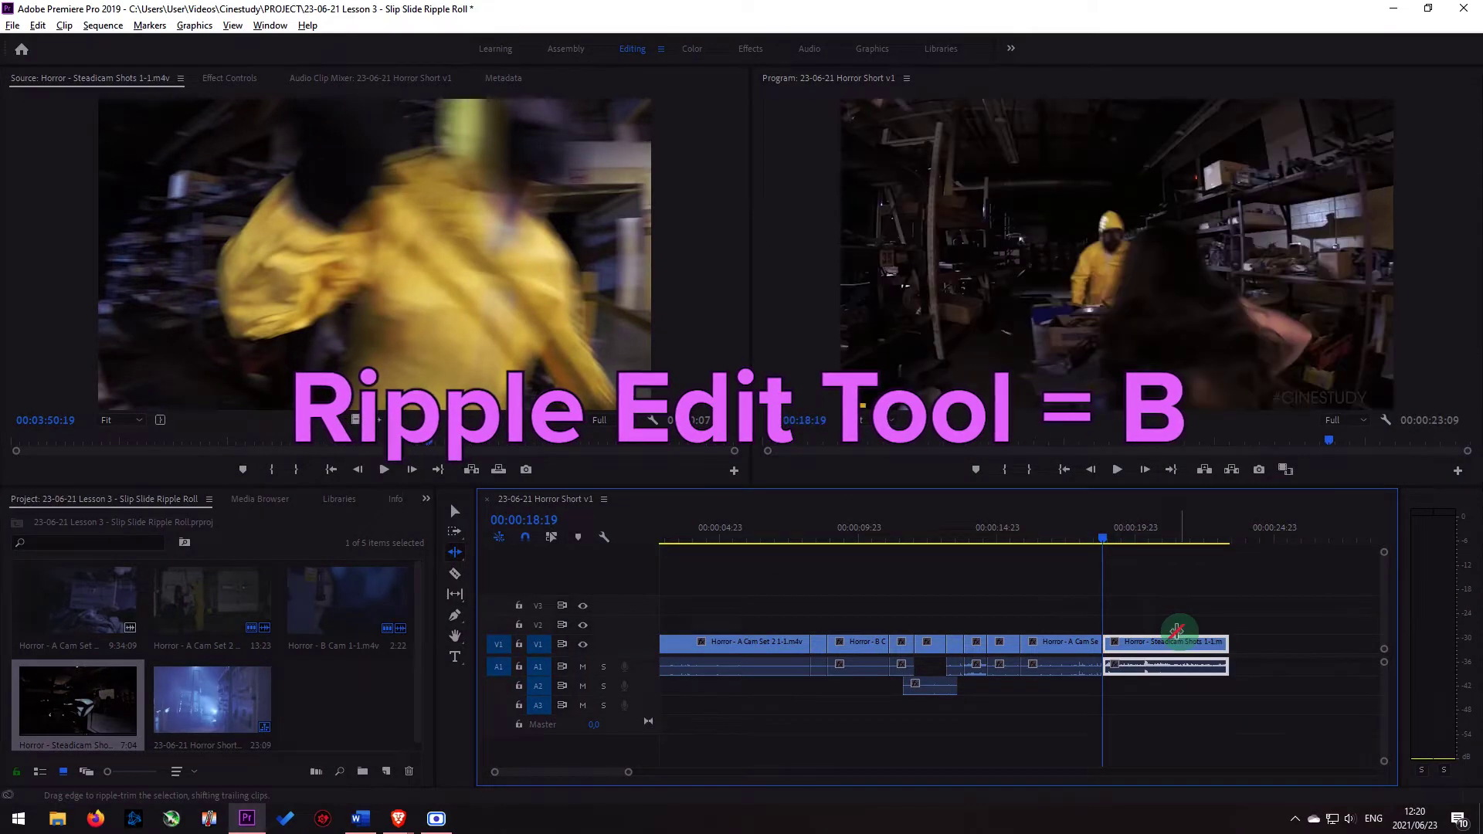
{"action": "key", "text": "v"}
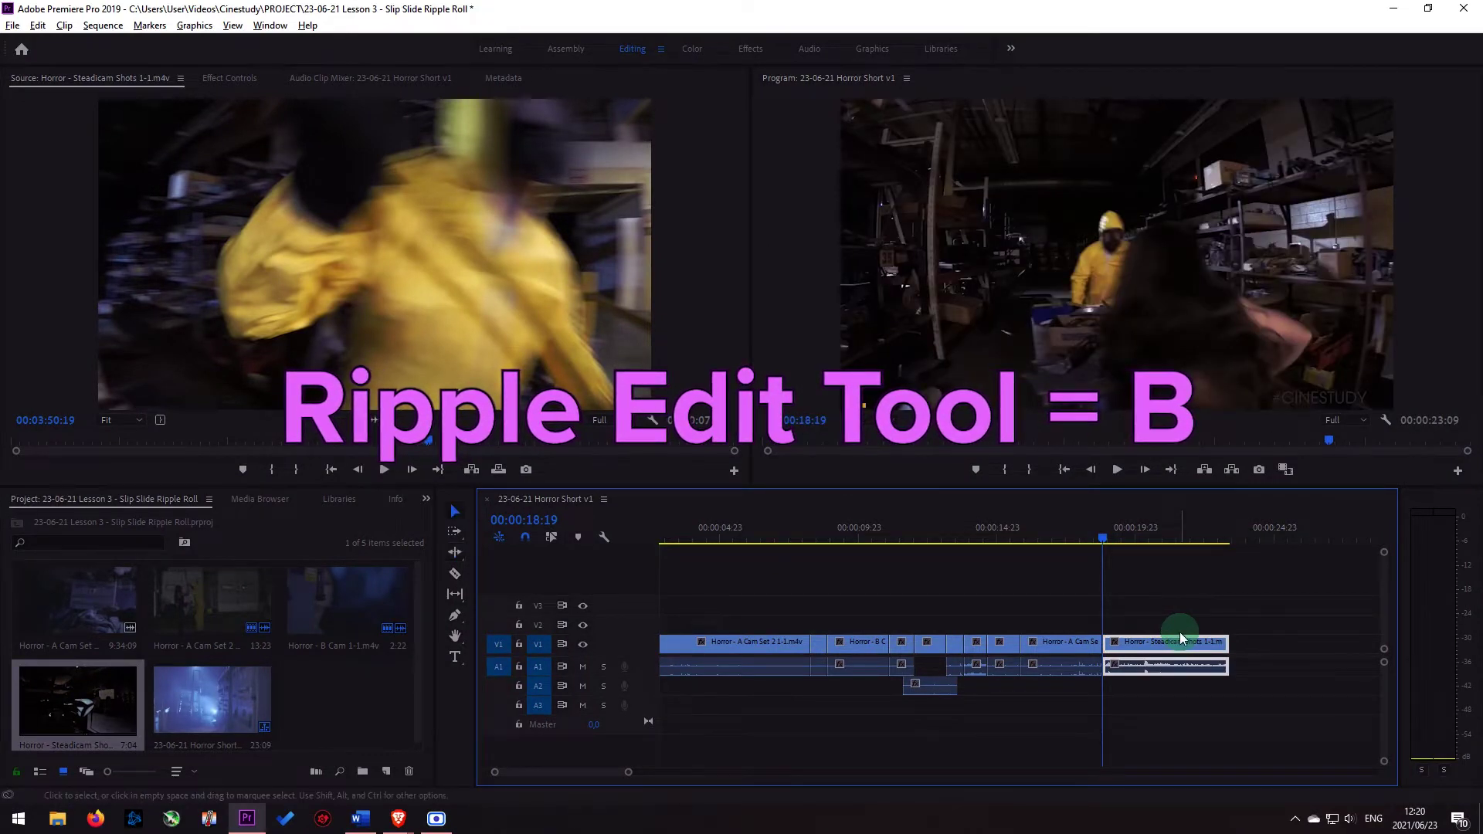
{"action": "key", "text": "shift+k"}
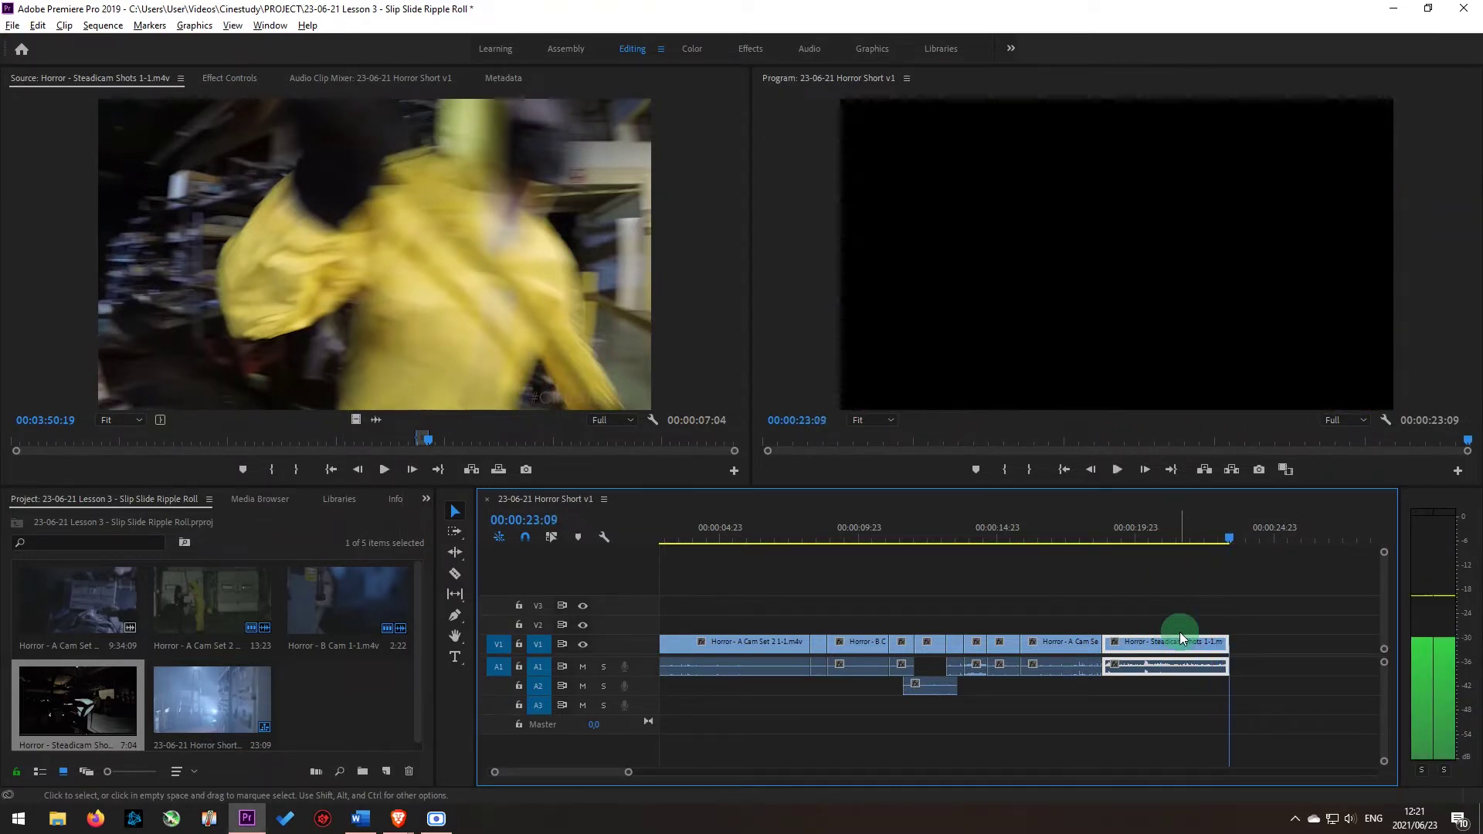
Open the Horror - A Cam Set 2 1-1.m4v clip in the Source monitor and play the stairwell footage around 00:20:58:02 to find a usable take
{"action": "left_click", "coordinate": [261, 615]}
{"action": "double_click", "coordinate": [261, 615]}
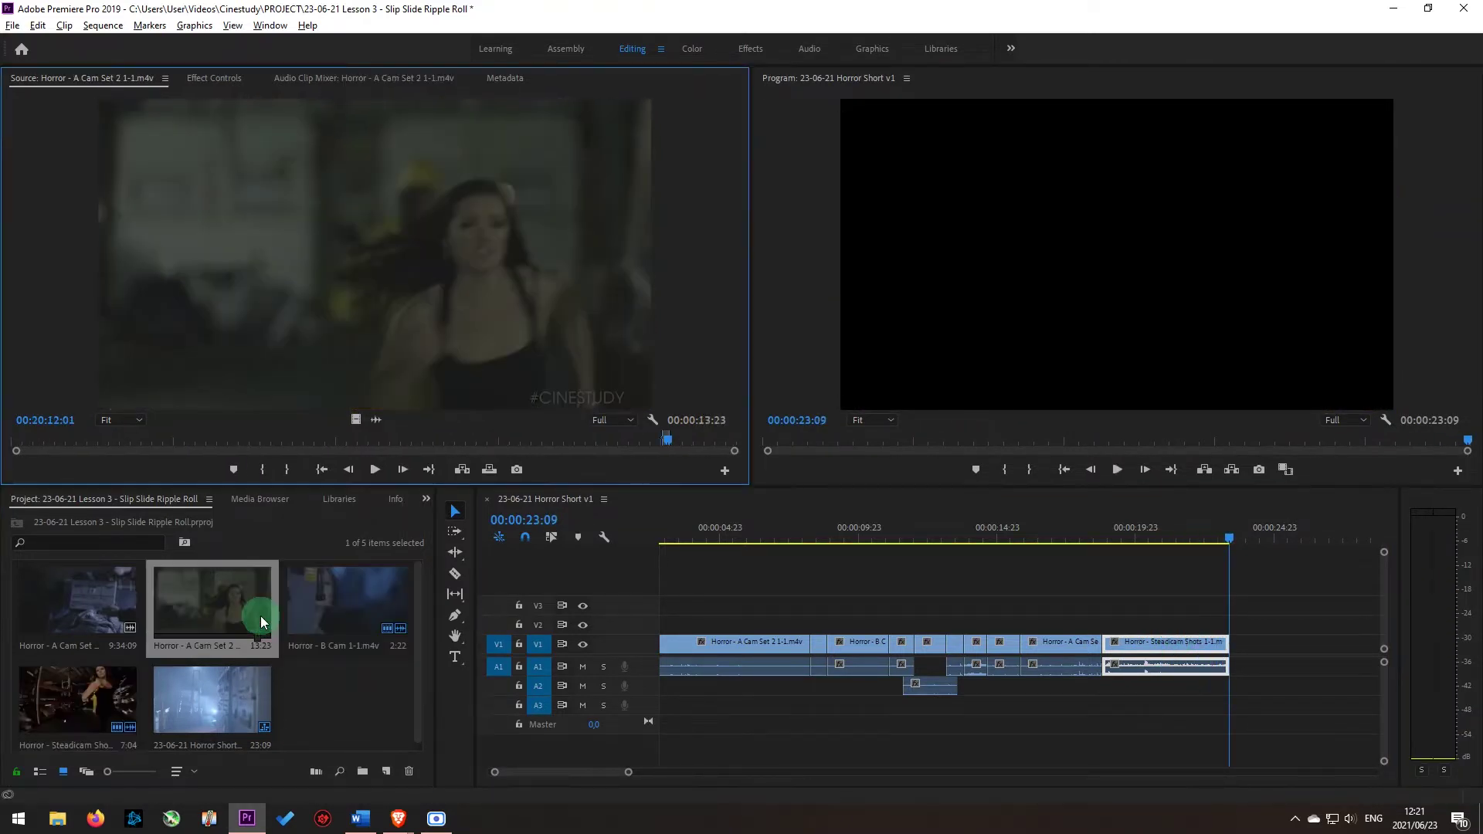
{"action": "left_click", "coordinate": [582, 461]}
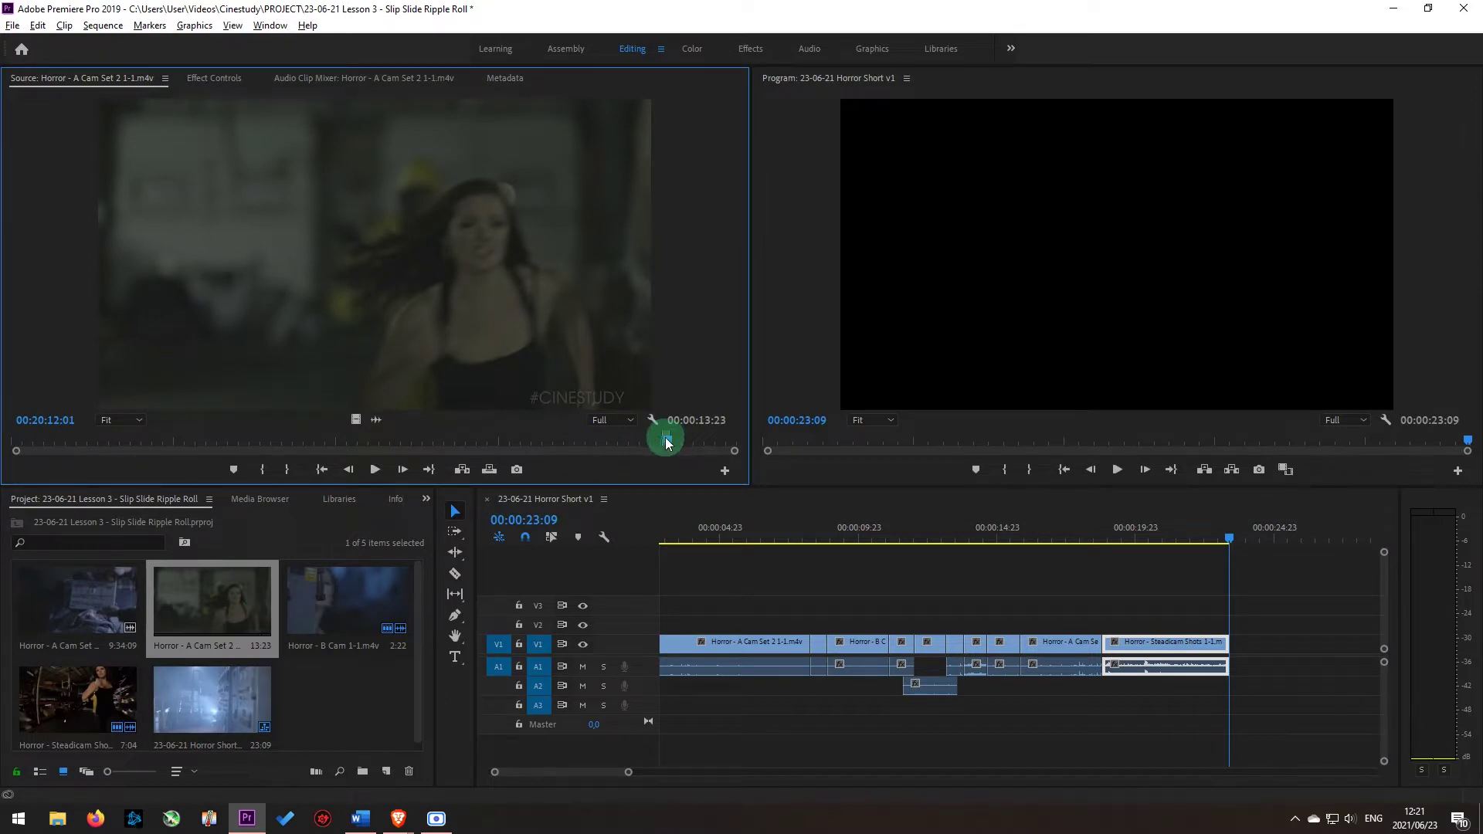
{"action": "left_click_drag", "start_coordinate": [667, 442], "coordinate": [692, 442]}
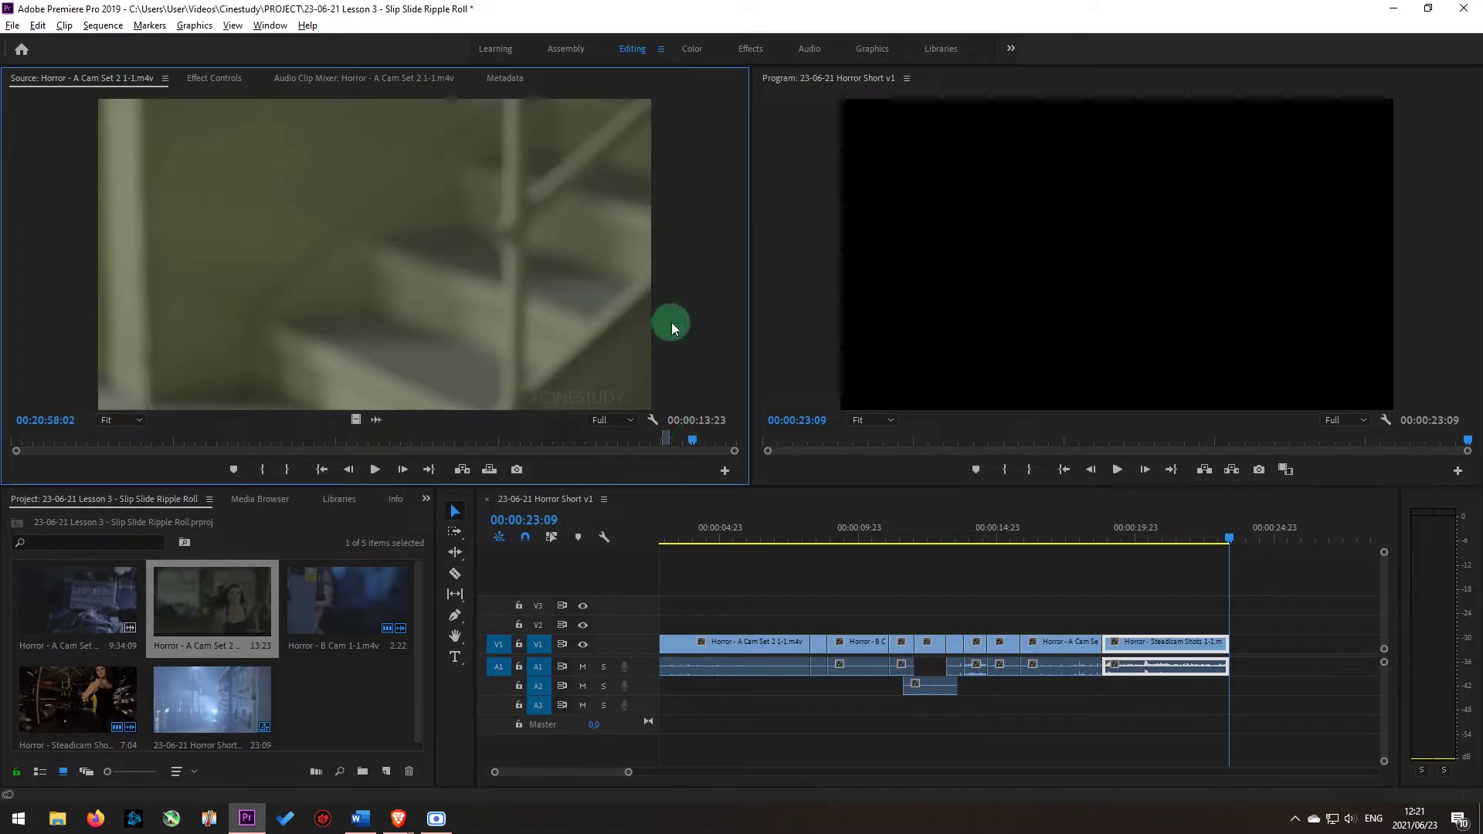
{"action": "key", "text": "space"}
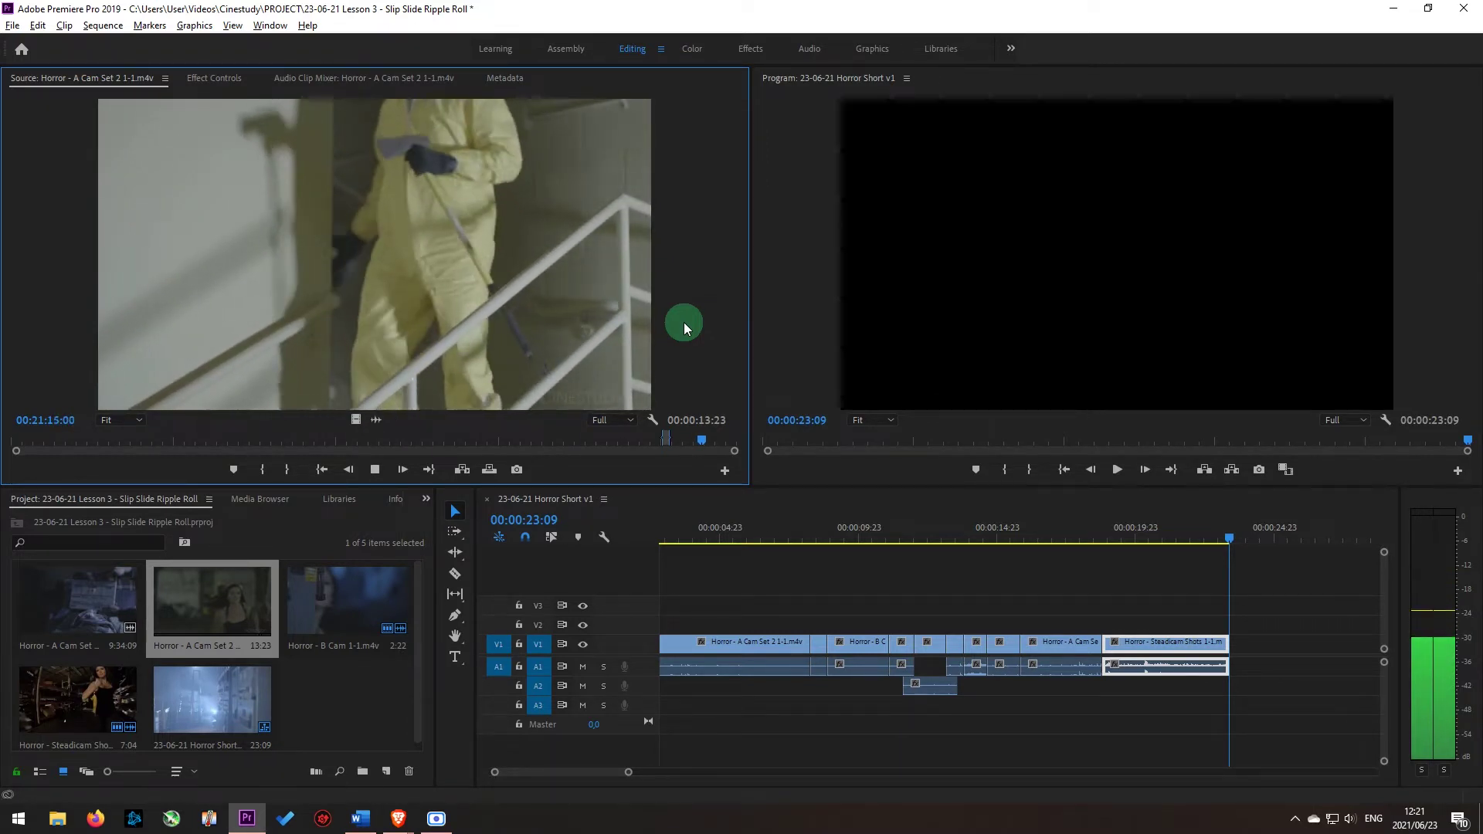
{"action": "key", "text": "space"}
Mark the stairwell take from 00:22:00:01 to 00:22:03:23 and add it to the end of the sequence
{"action": "left_click_drag", "start_coordinate": [722, 442], "coordinate": [726, 444]}
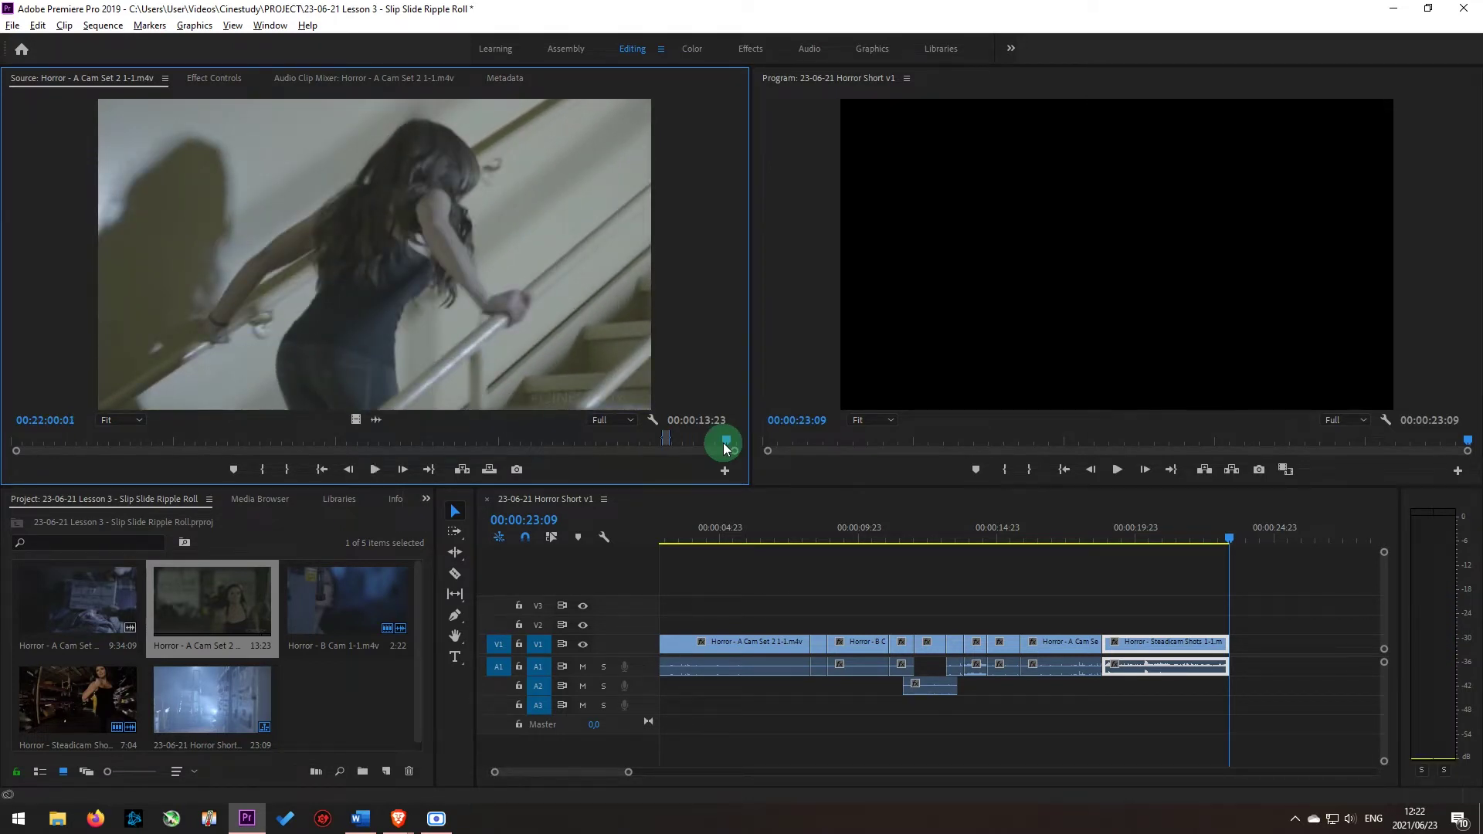
{"action": "key", "text": "space"}
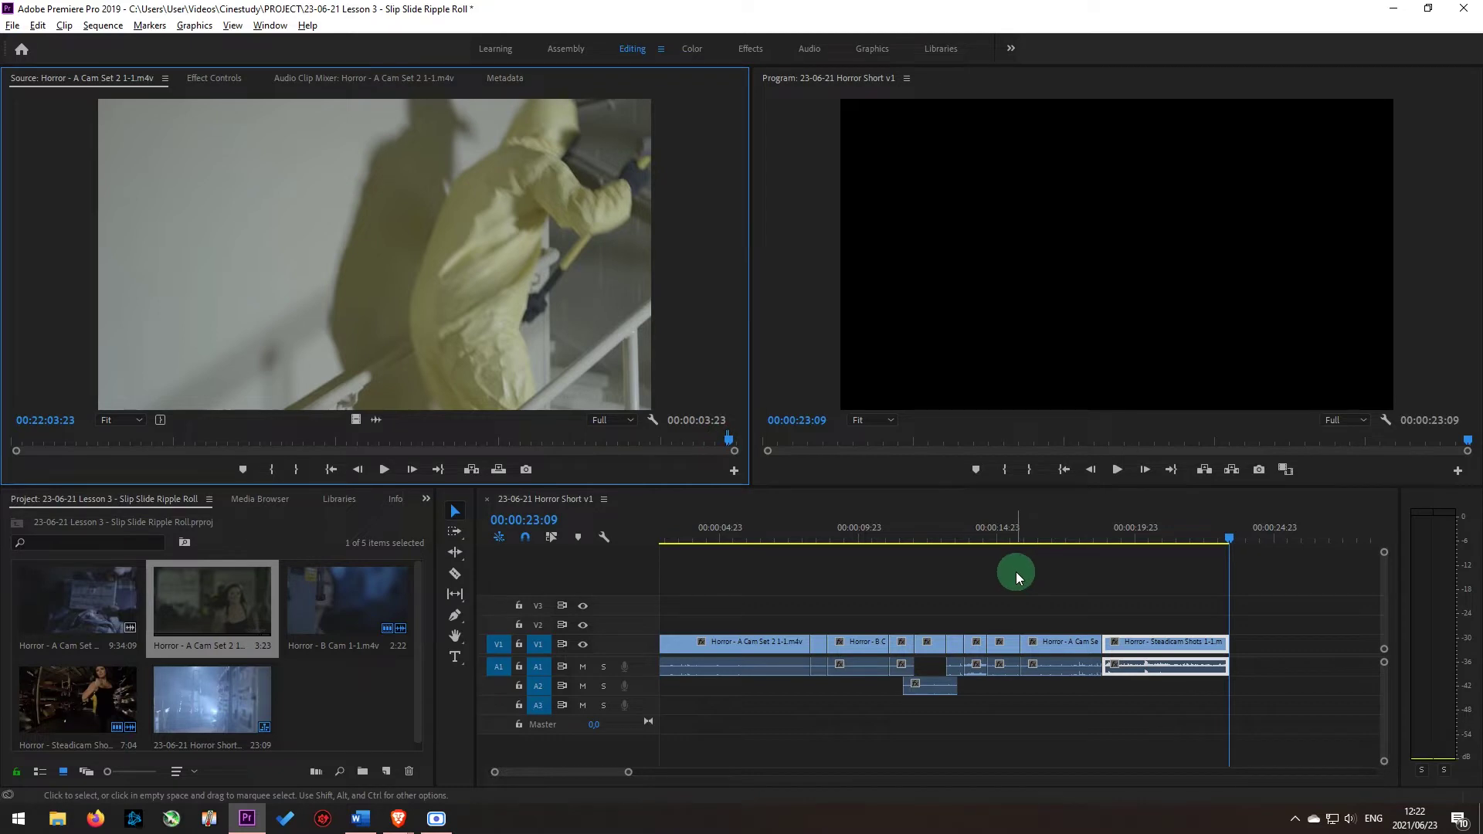
{"action": "key", "text": "period"}
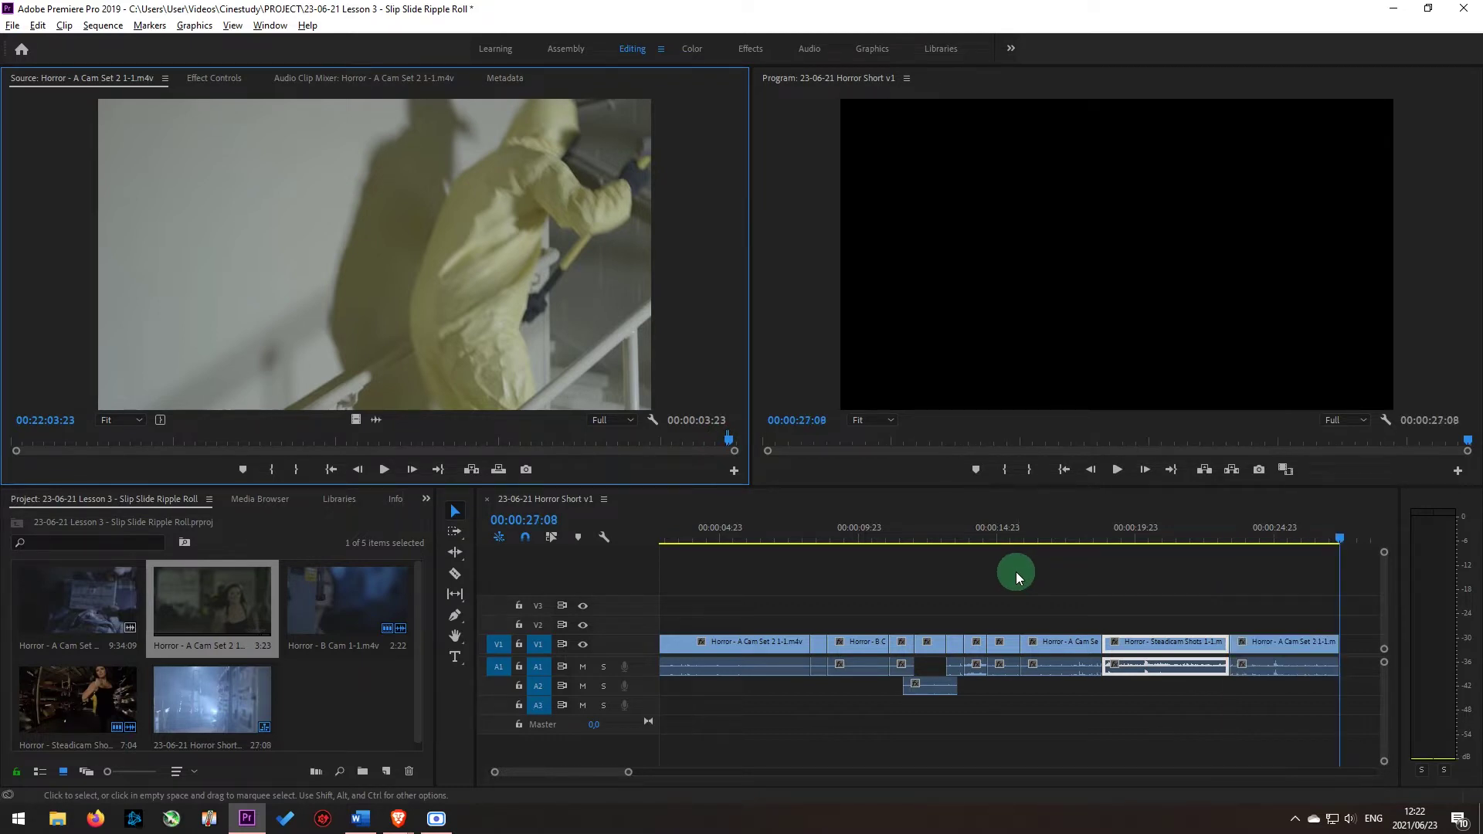
Play the sequence from about 00:00:13:22 through the stairwell clip to judge the new cut
{"action": "left_click", "coordinate": [969, 541]}
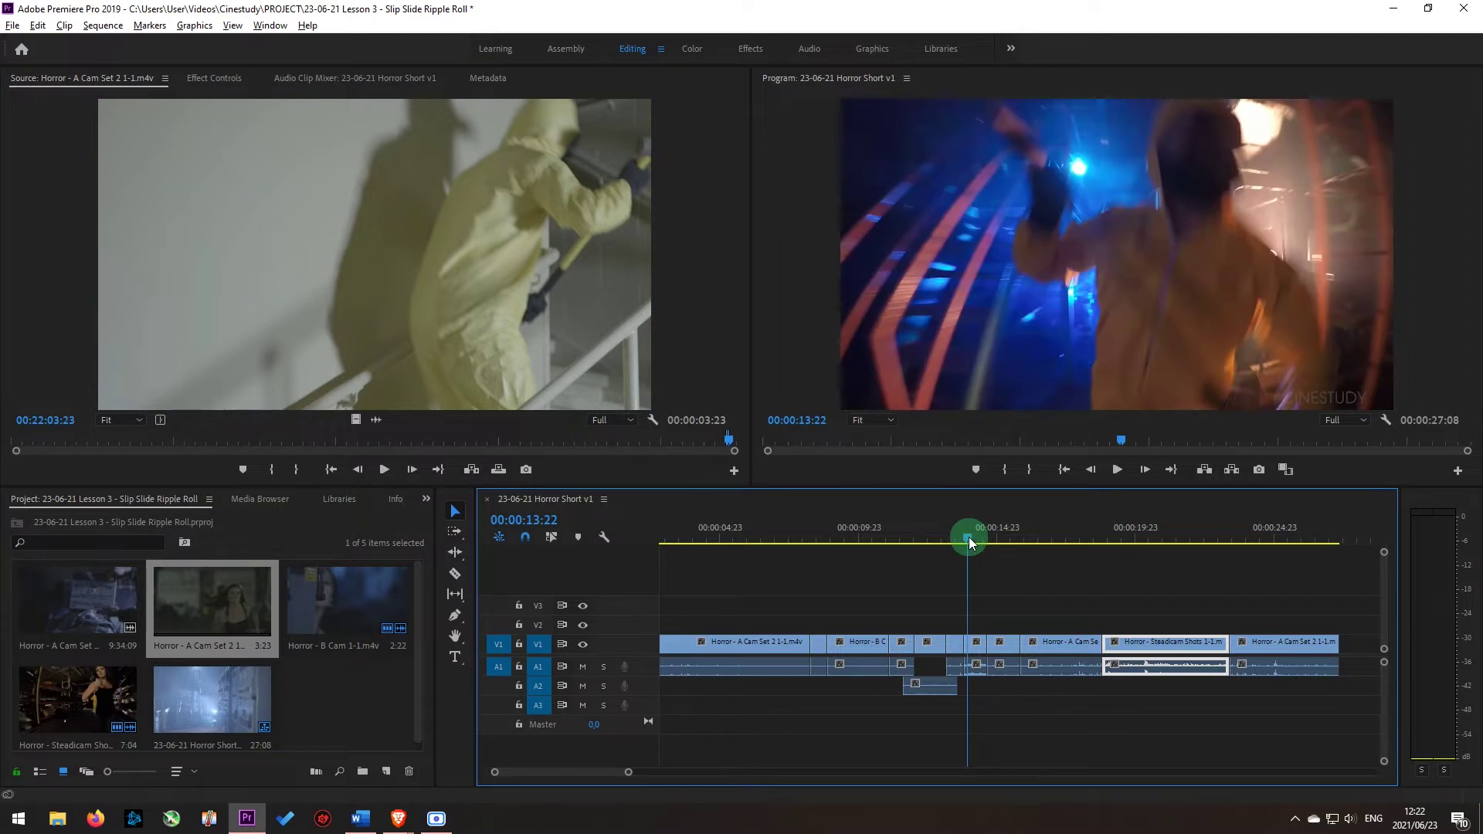
{"action": "key", "text": "space"}
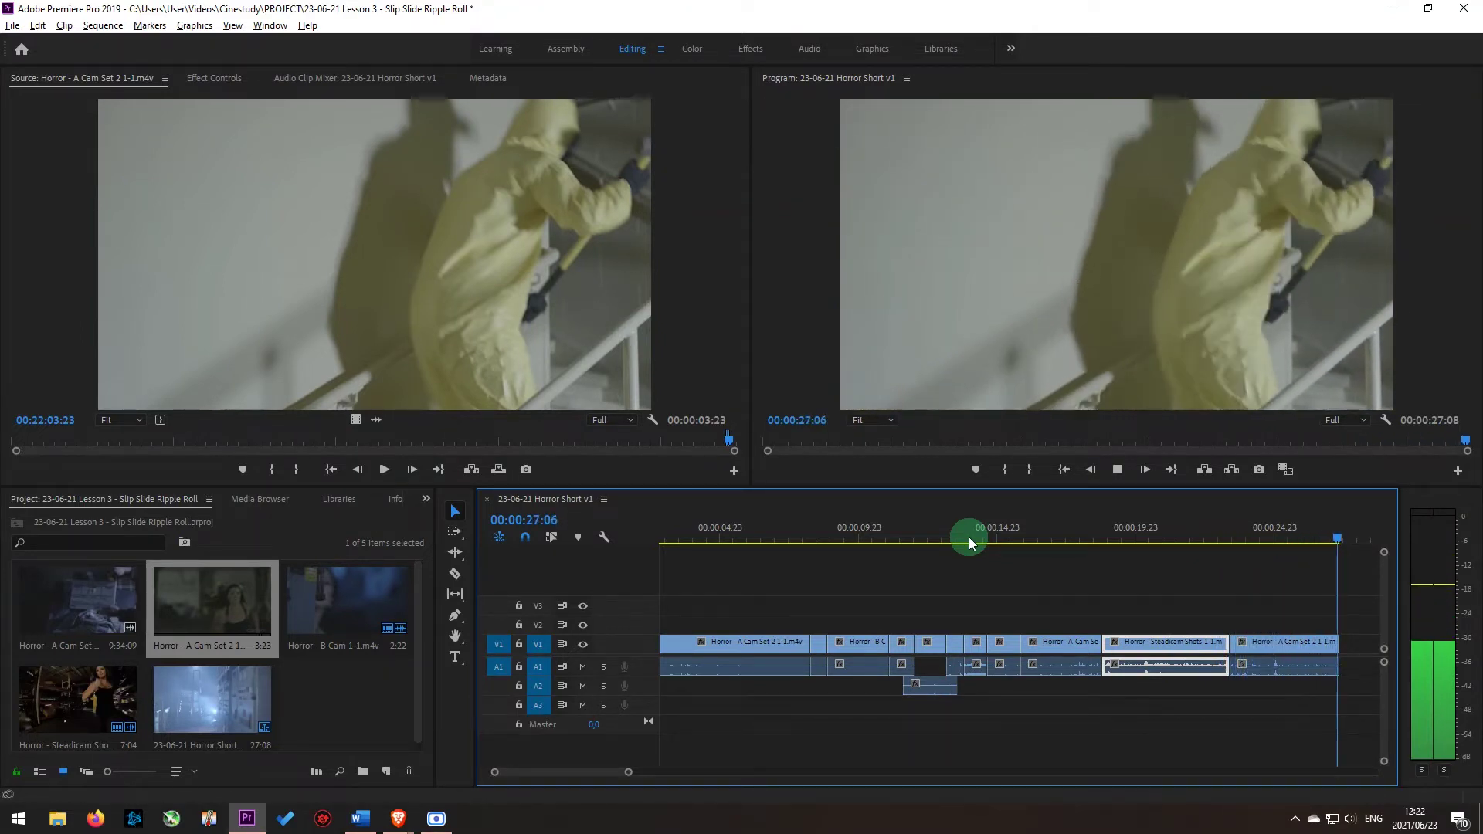
{"action": "left_click", "coordinate": [1273, 533]}
Ripple-extend the start of the stairwell clip by about 21 frames and play the sequence through the edit
{"action": "left_click", "coordinate": [1298, 643]}
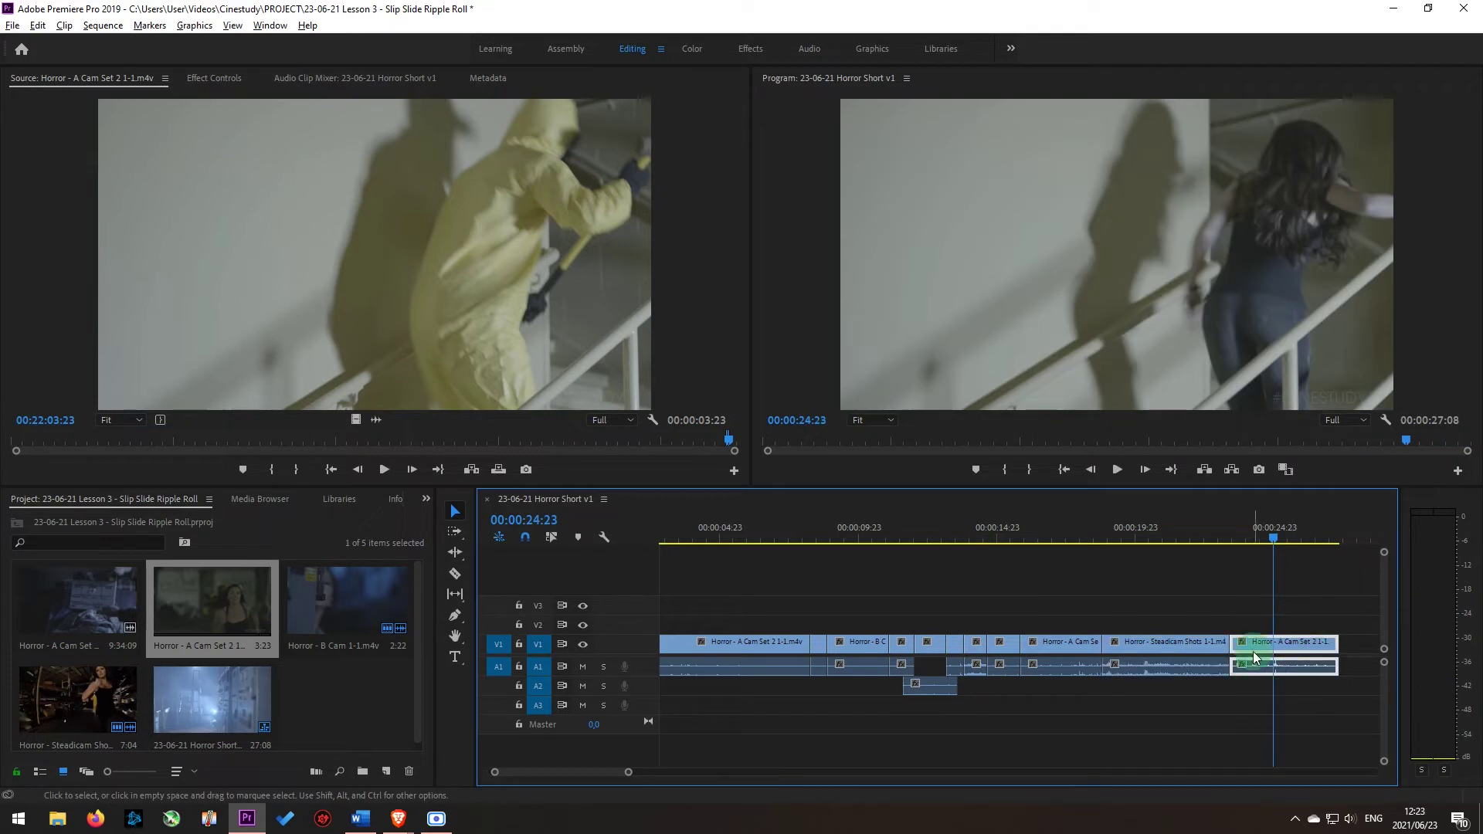
{"action": "key", "text": "b"}
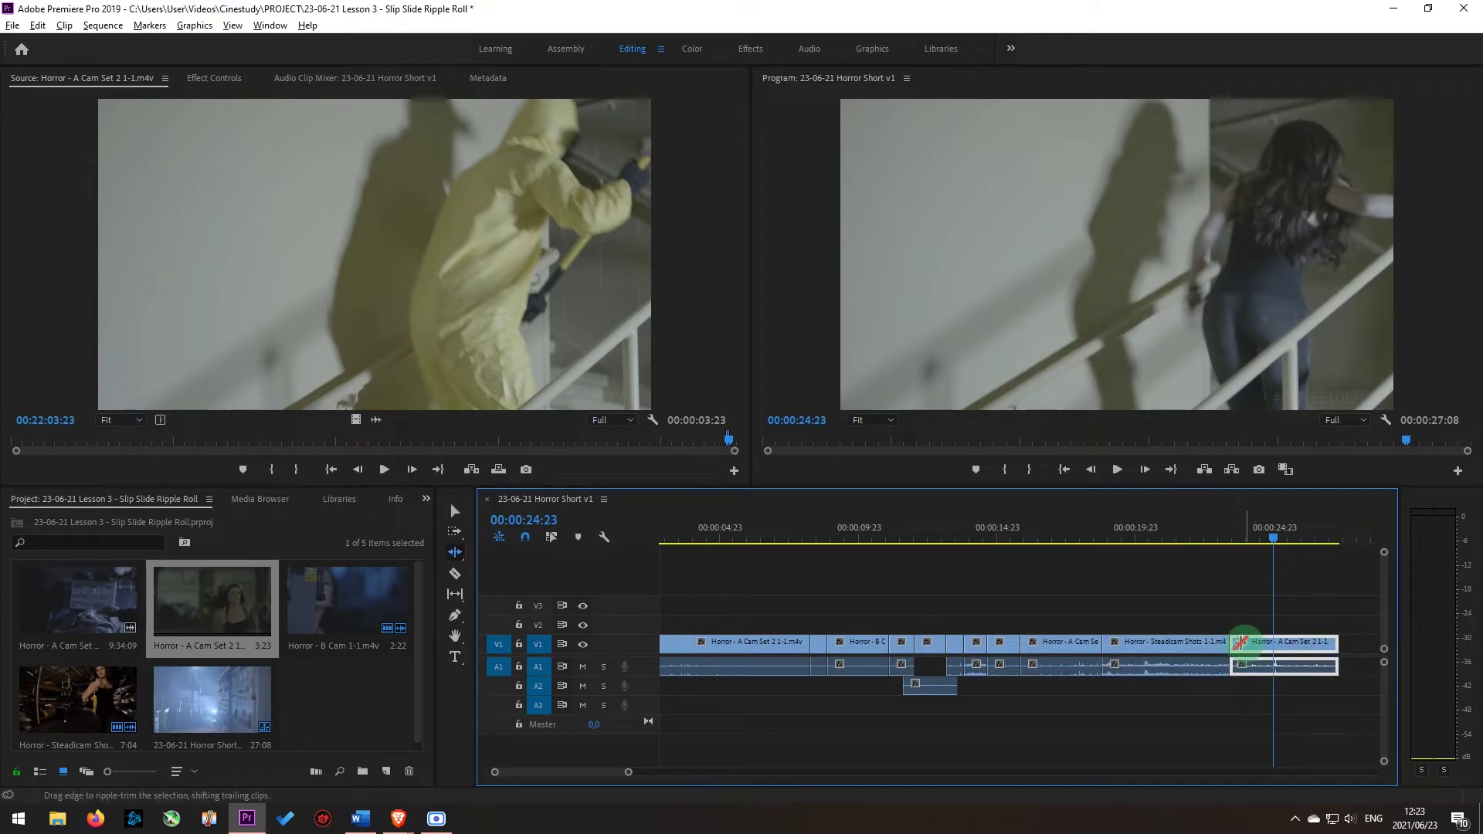
{"action": "left_click_drag", "start_coordinate": [1234, 644], "coordinate": [1207, 649]}
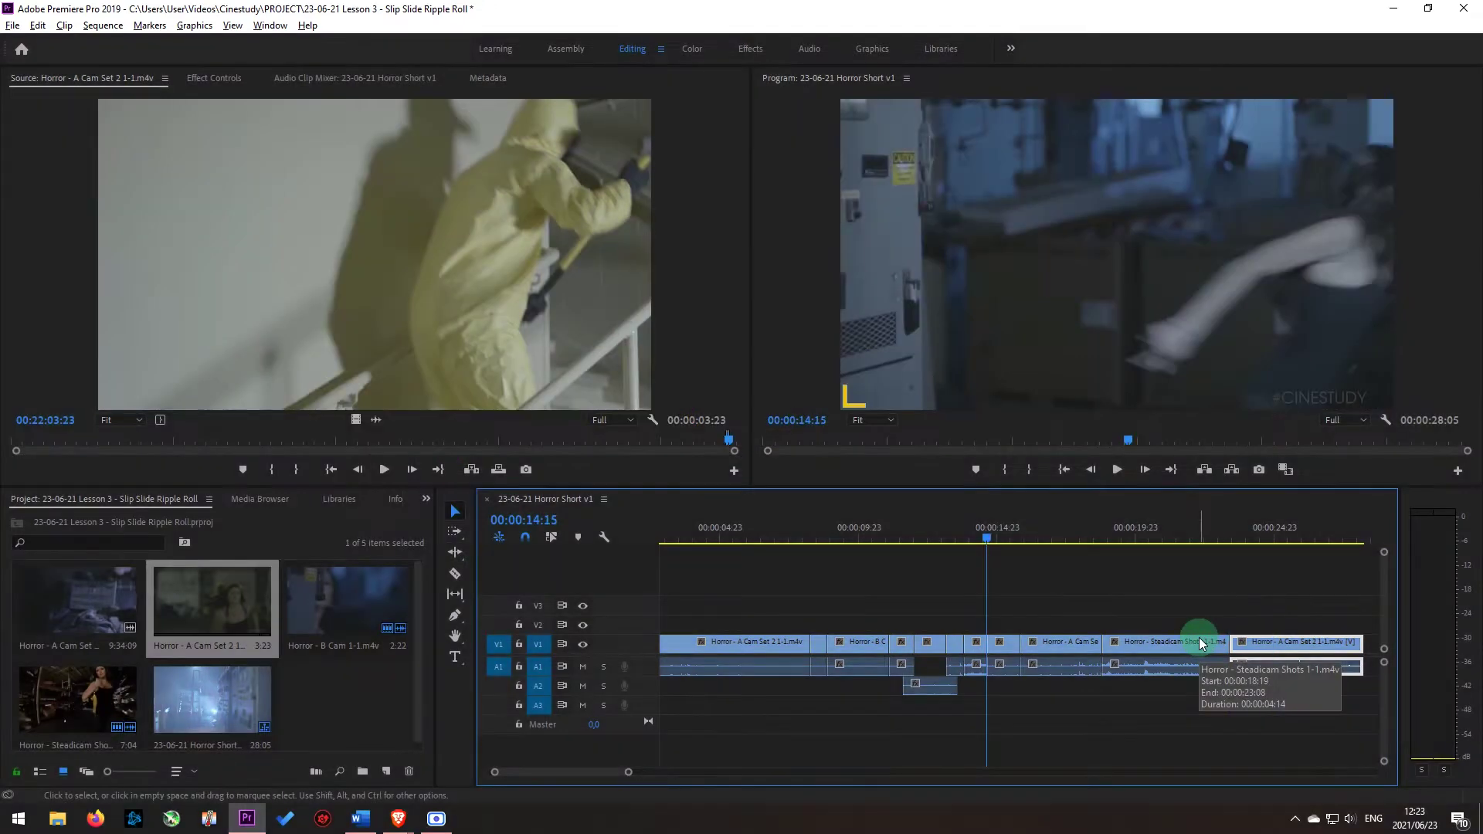
{"action": "key", "text": "space"}
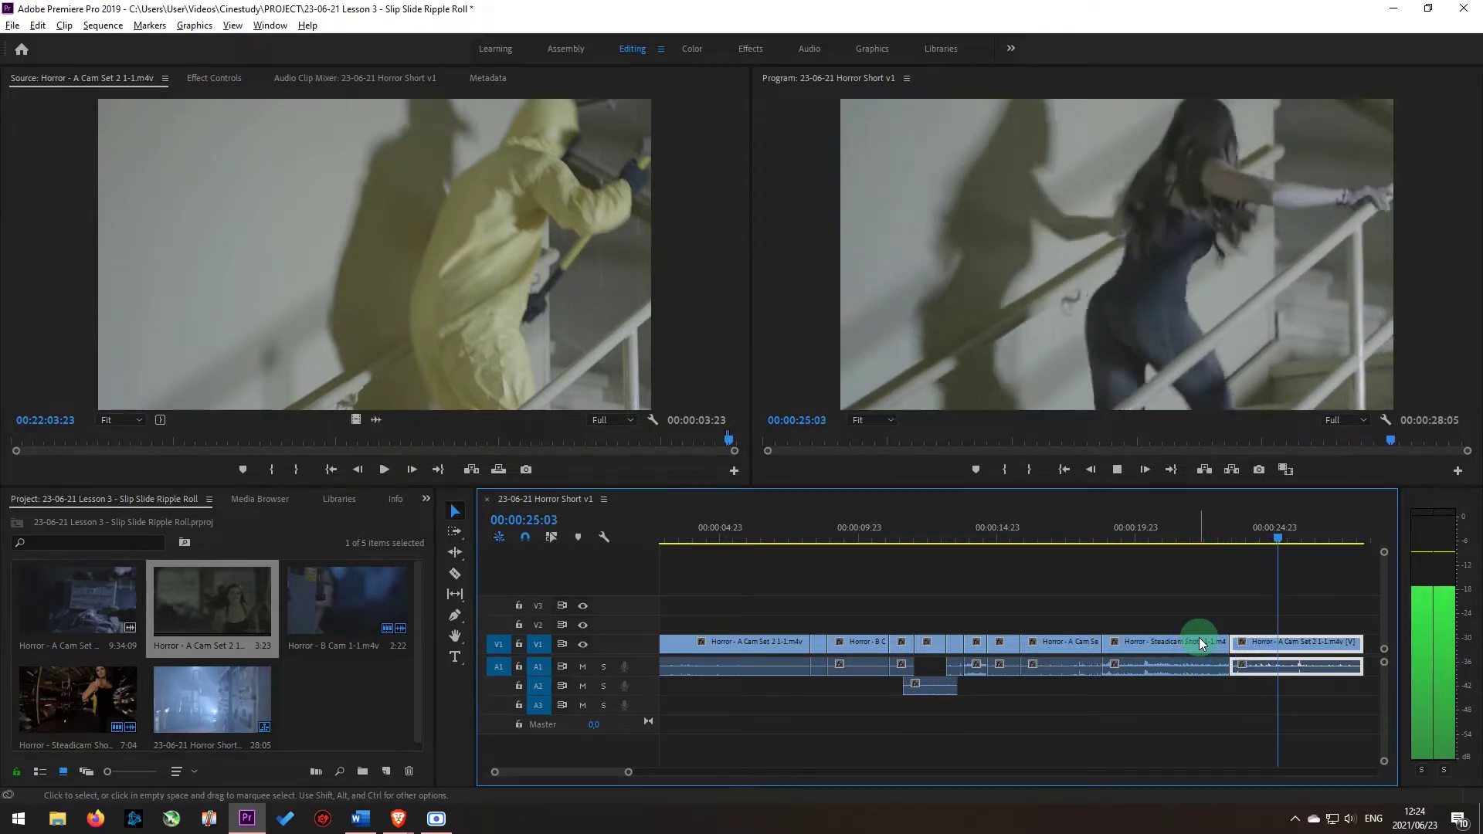
{"action": "key", "text": "space"}
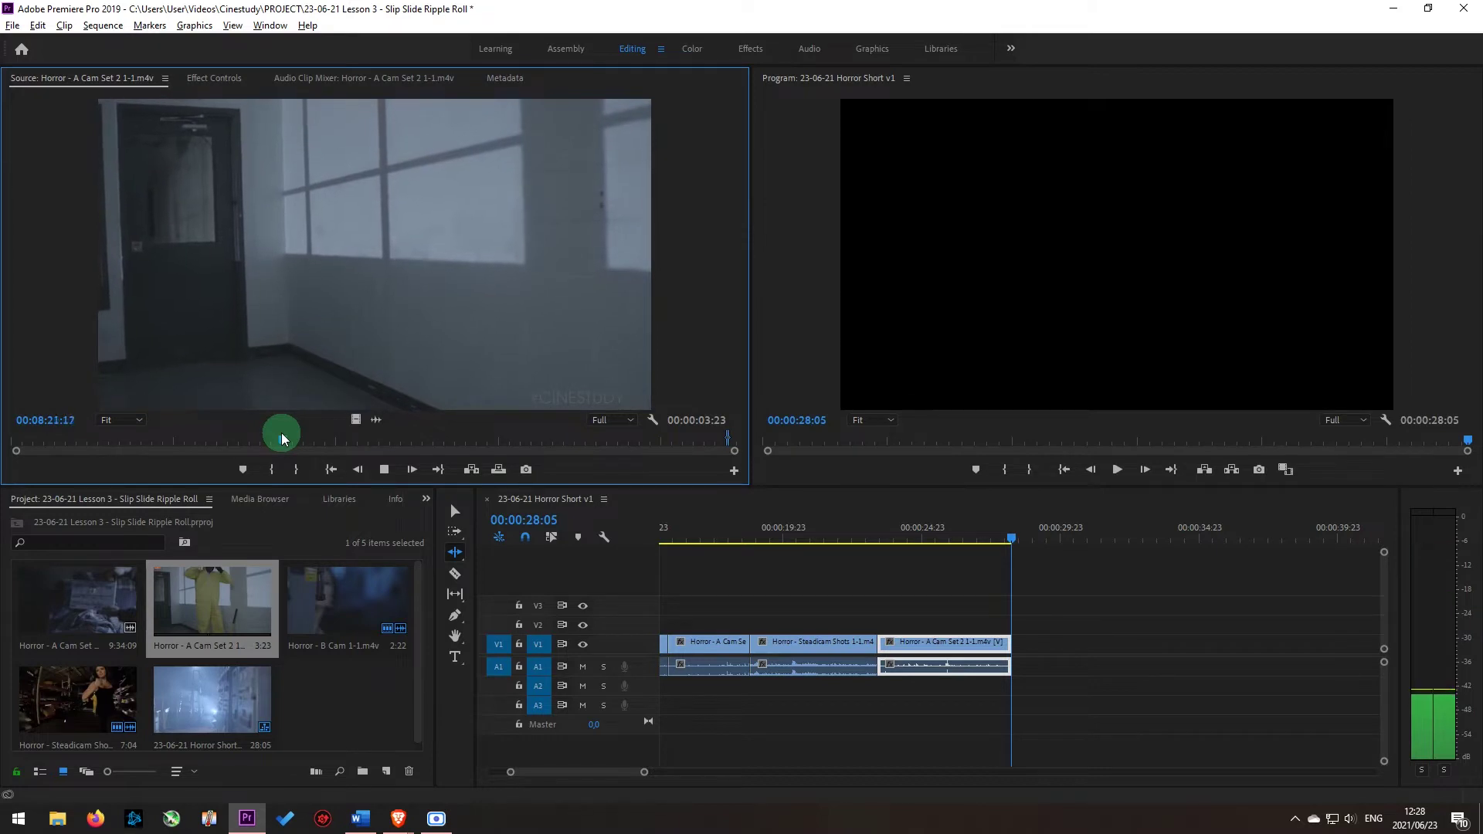
Add the 00:00:13:18 doorway section of the A Cam Set 2 clip ending at 00:08:38:12 to the sequence's end, and play it back
{"action": "key", "text": "i"}
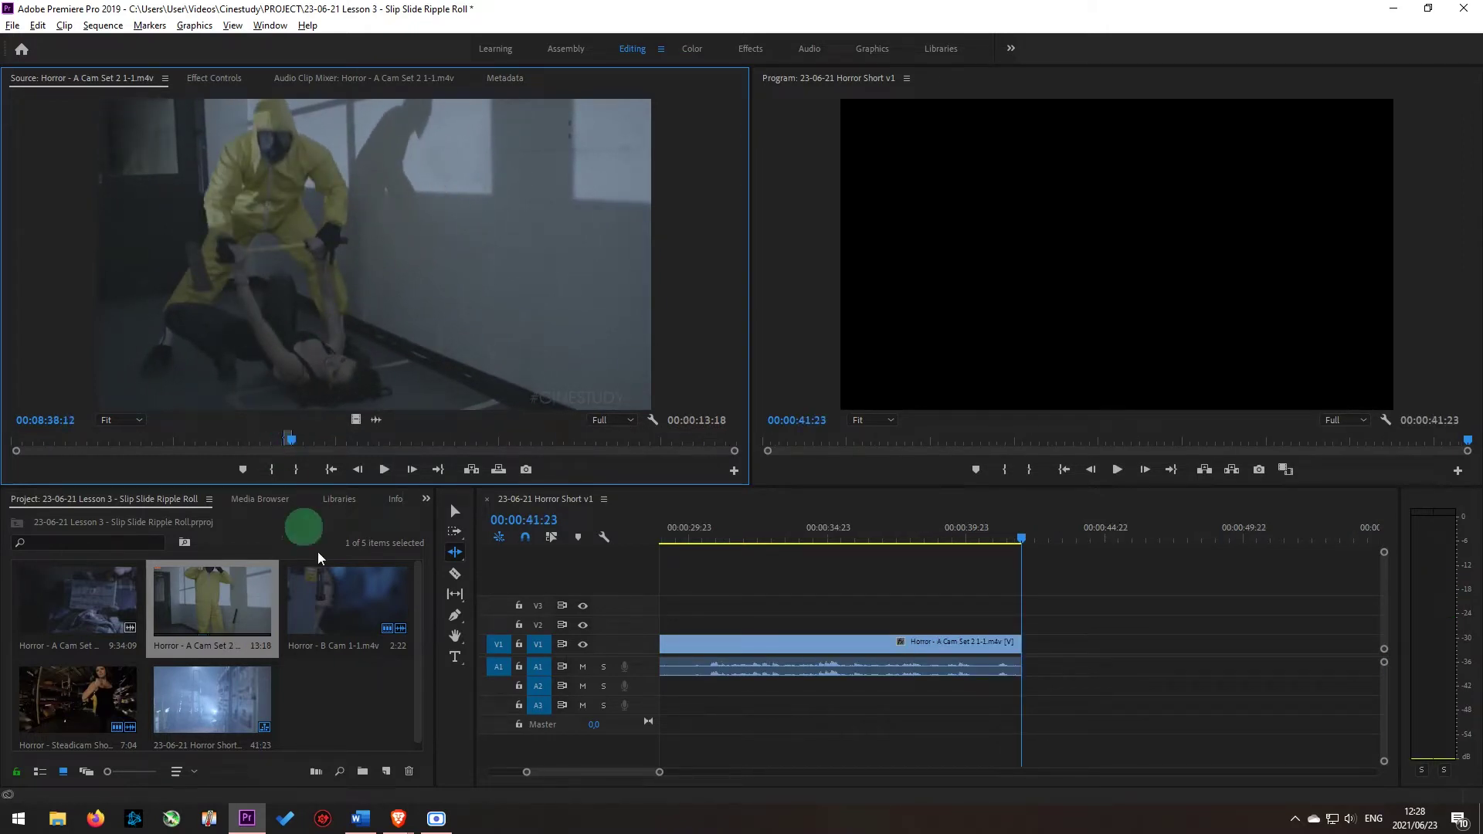
{"action": "left_click", "coordinate": [620, 585]}
{"action": "key", "text": "backslash"}
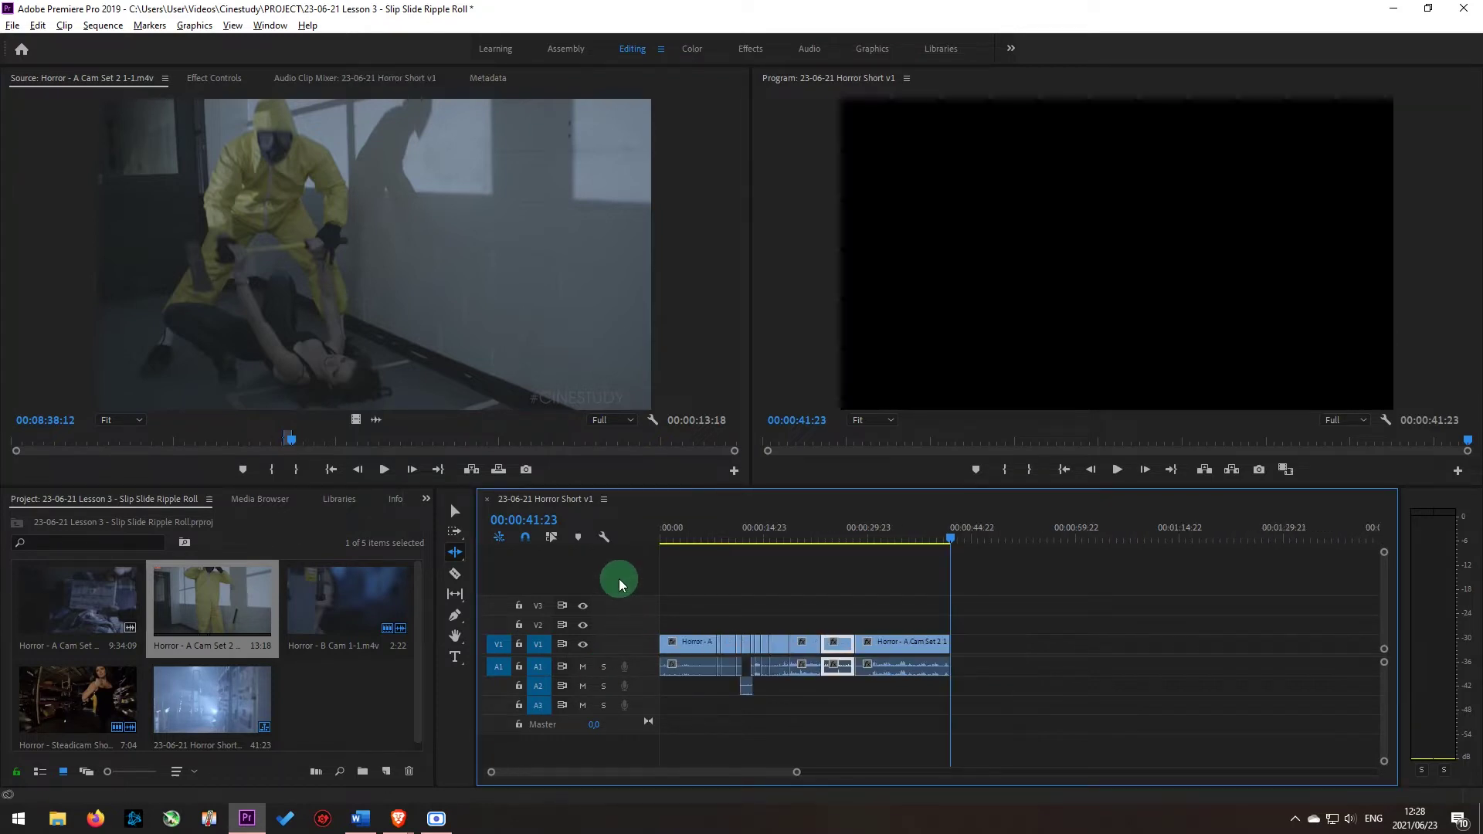
{"action": "key", "text": "Up"}
{"action": "key", "text": "Up"}
{"action": "key", "text": "space"}
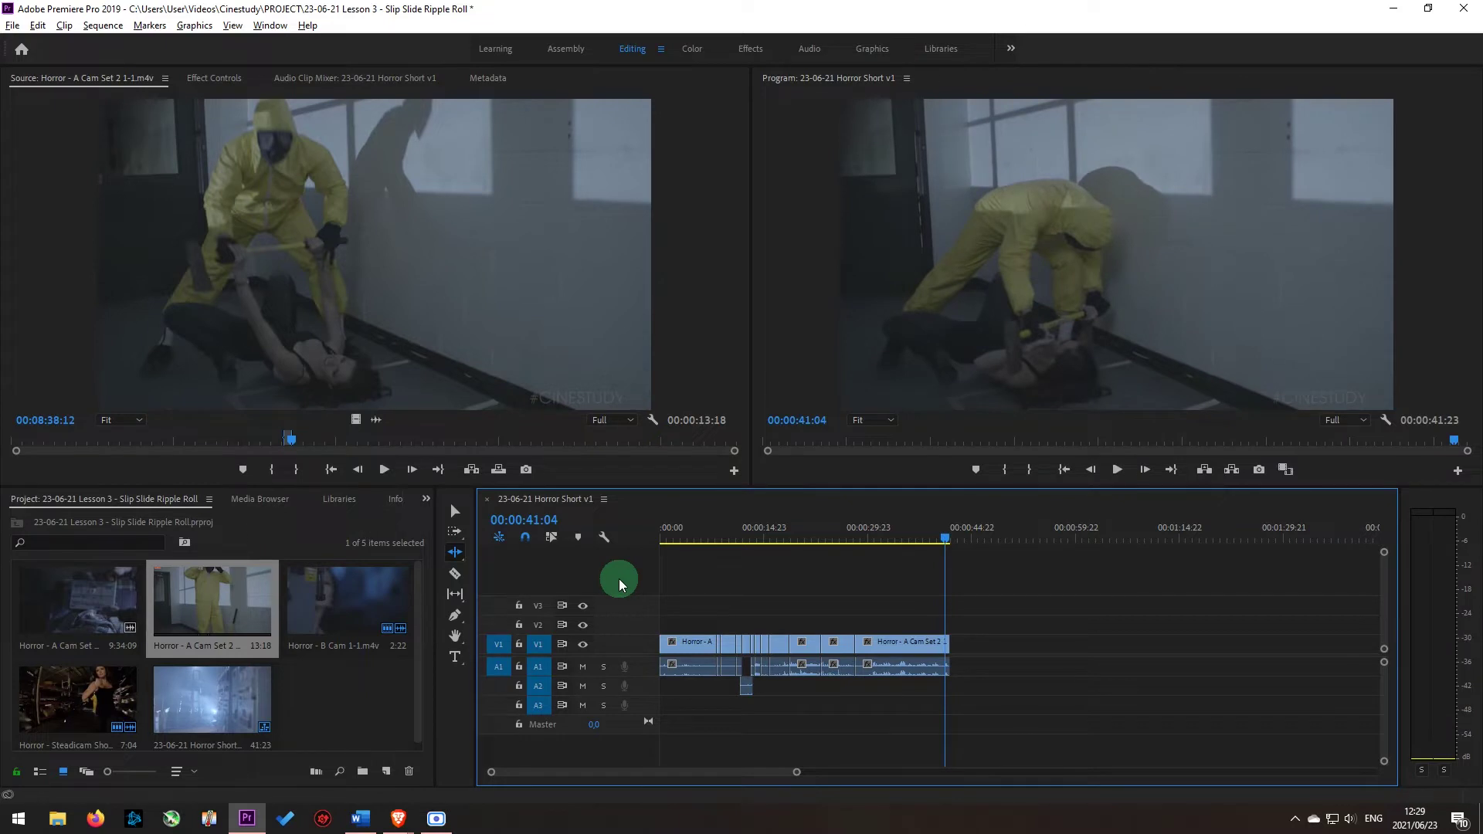
{"action": "key", "text": "Up"}
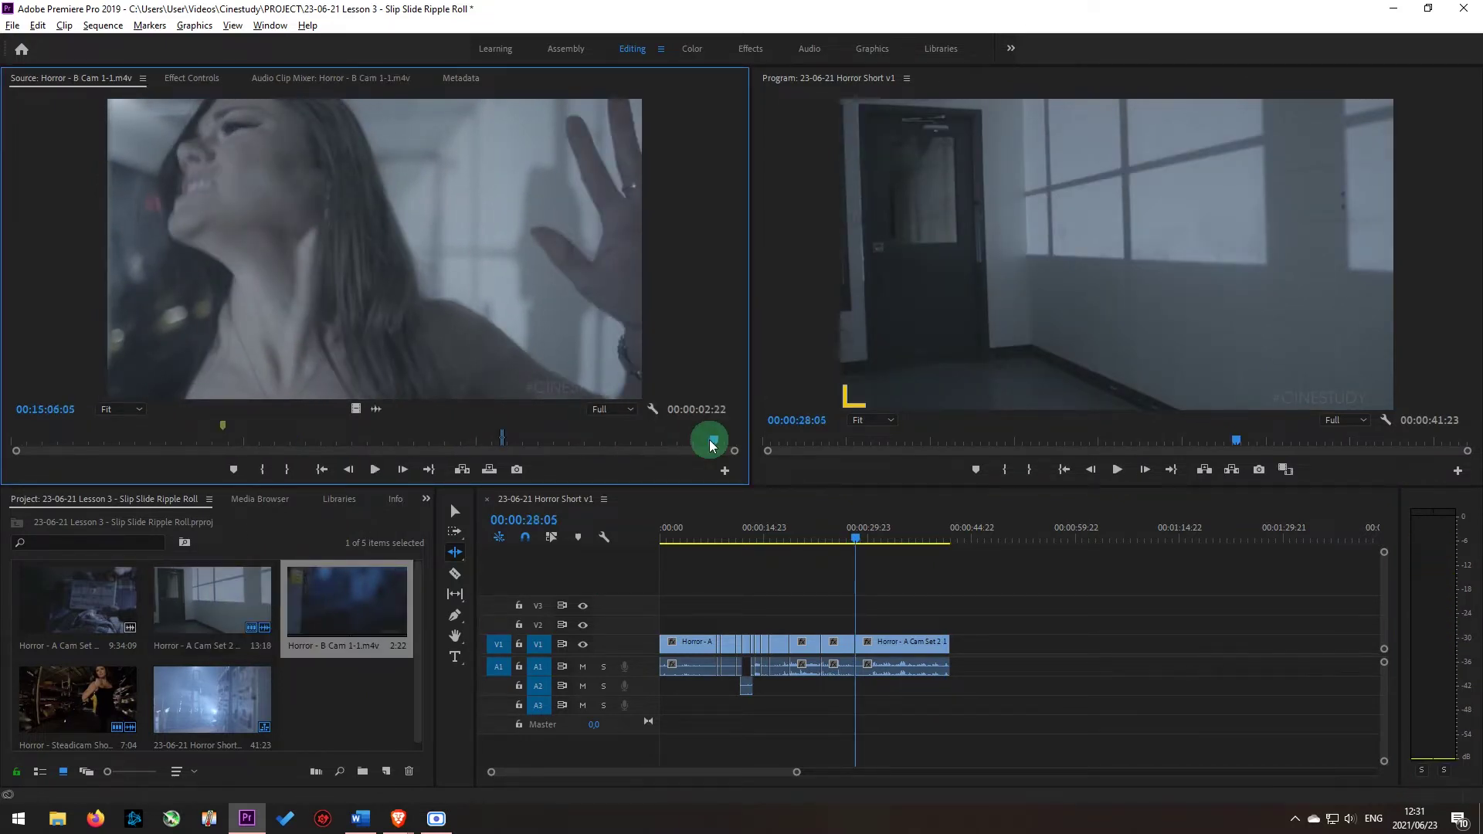
Mark the B Cam clip from 00:15:05:01 to 00:15:07:12 and insert it into the doorway shot at 00:00:34:16
{"action": "key", "text": "j"}
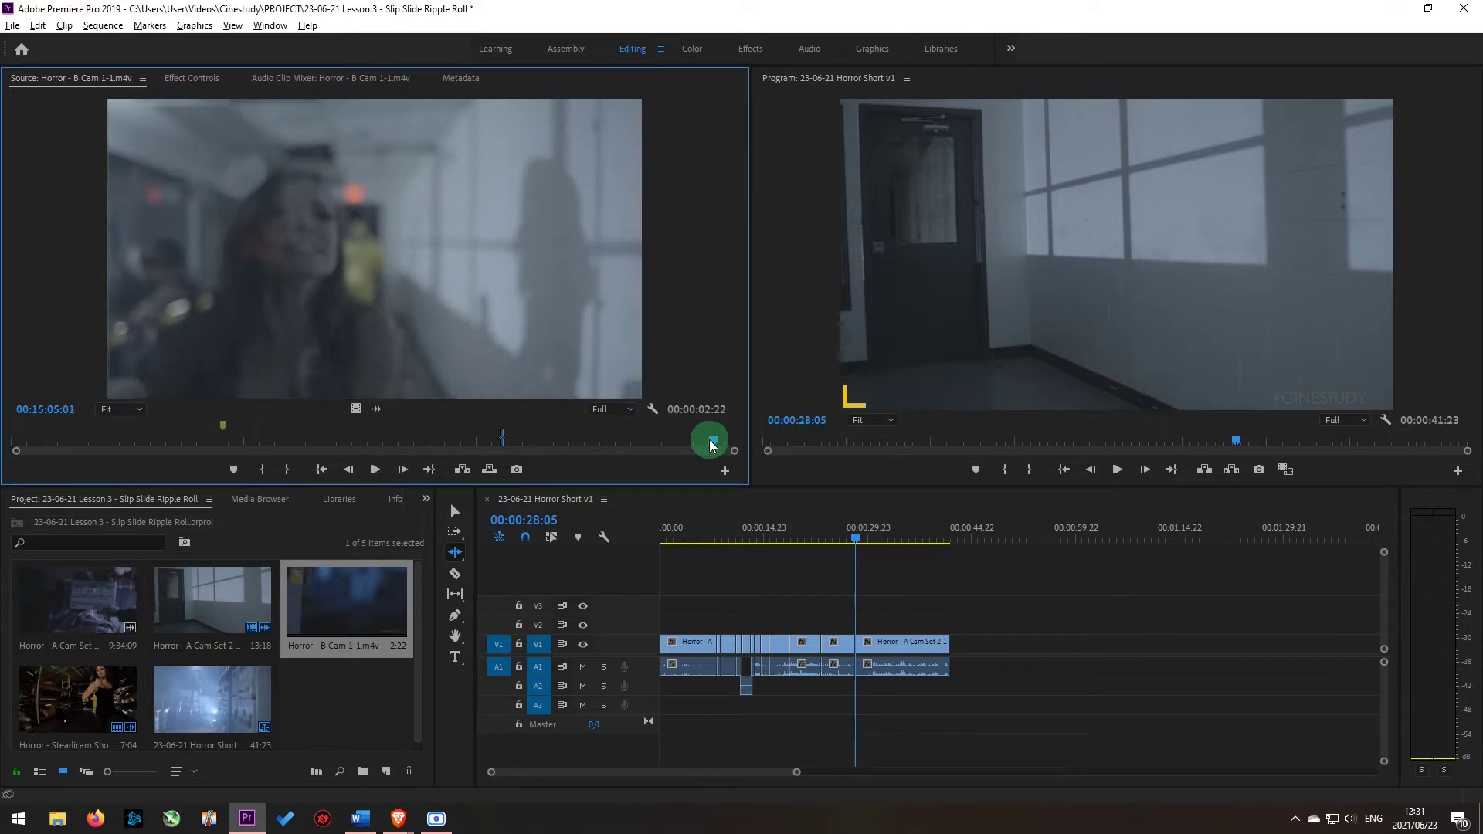
{"action": "left_click", "coordinate": [713, 445]}
{"action": "left_click", "coordinate": [889, 534]}
{"action": "key", "text": "space"}
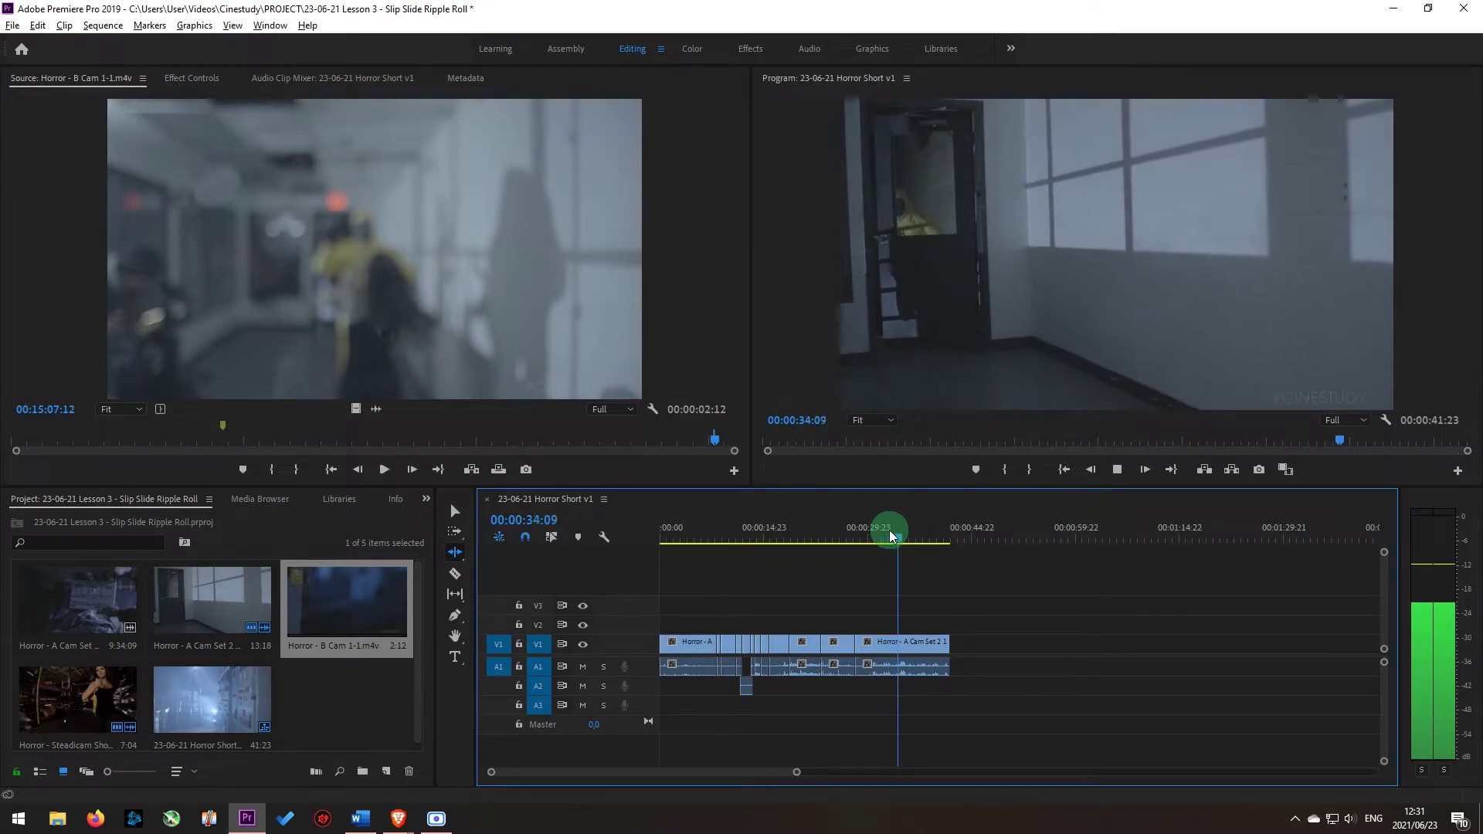
{"action": "key", "text": "space"}
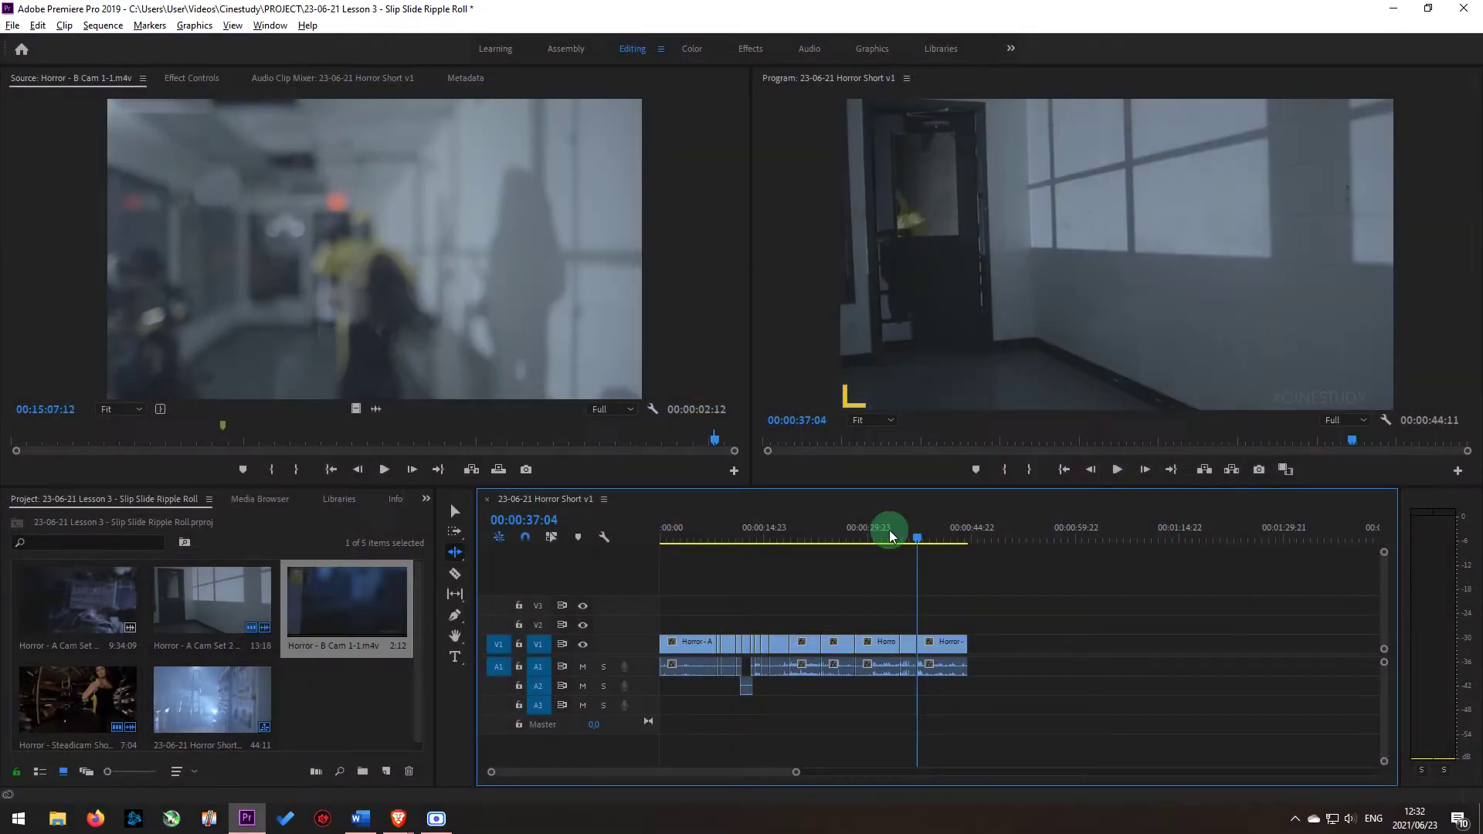
Play the sequence around the inserted B Cam shot to check how it cuts with the doorway shot
{"action": "left_click", "coordinate": [891, 536]}
{"action": "key", "text": "space"}
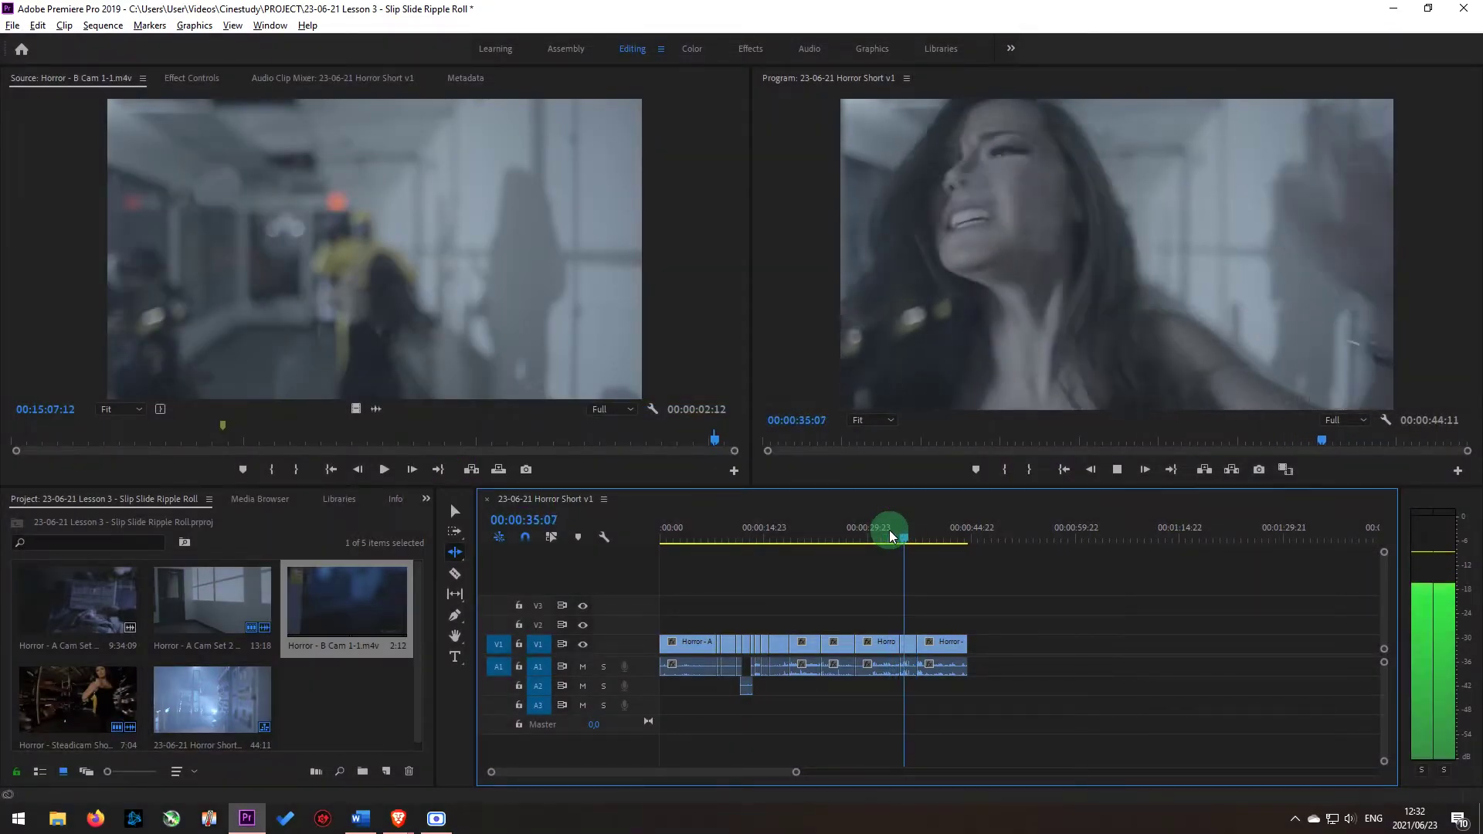
{"action": "key", "text": "space"}
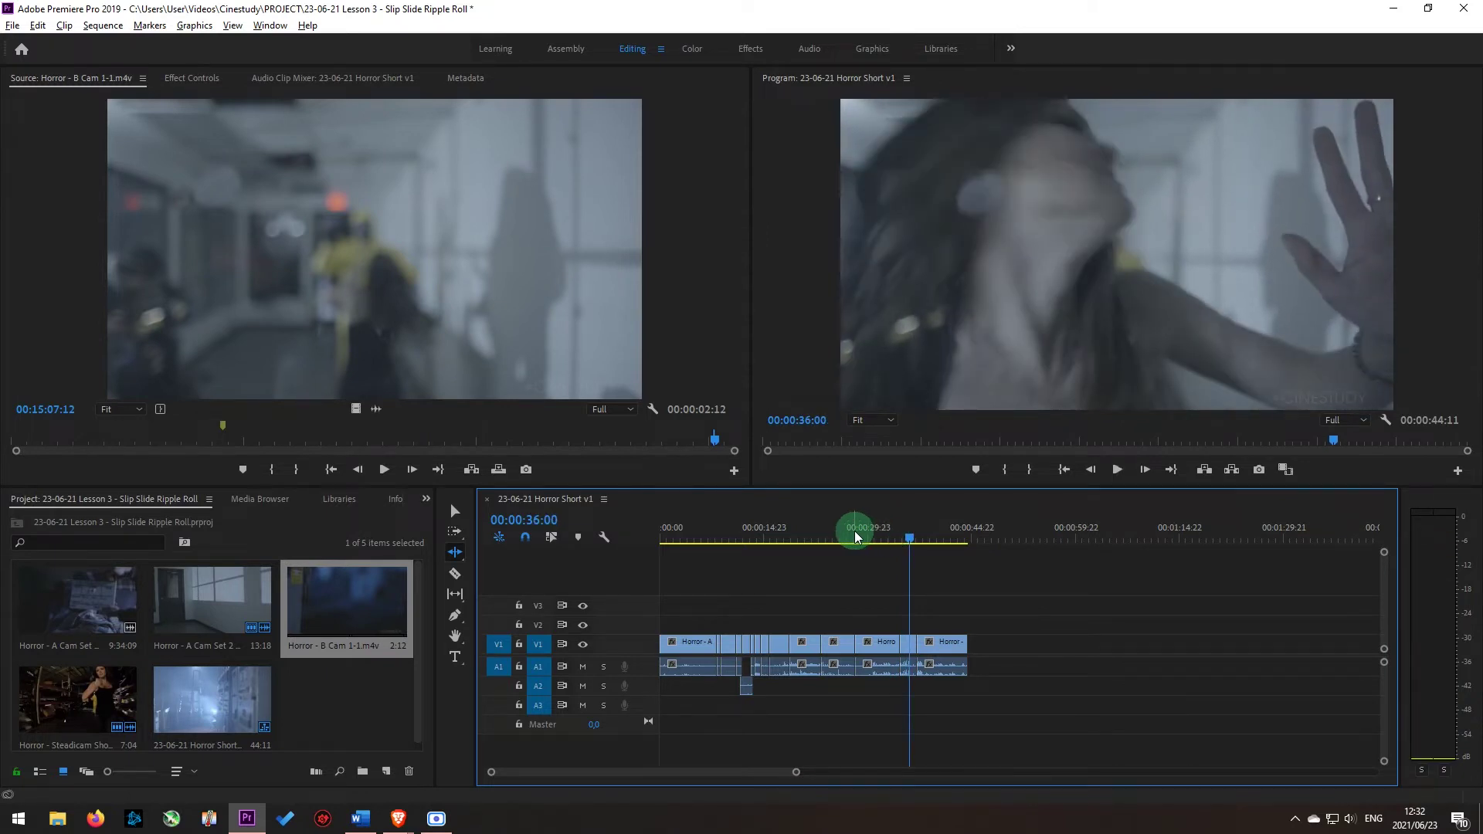
{"action": "left_click", "coordinate": [856, 535]}
{"action": "key", "text": "space"}
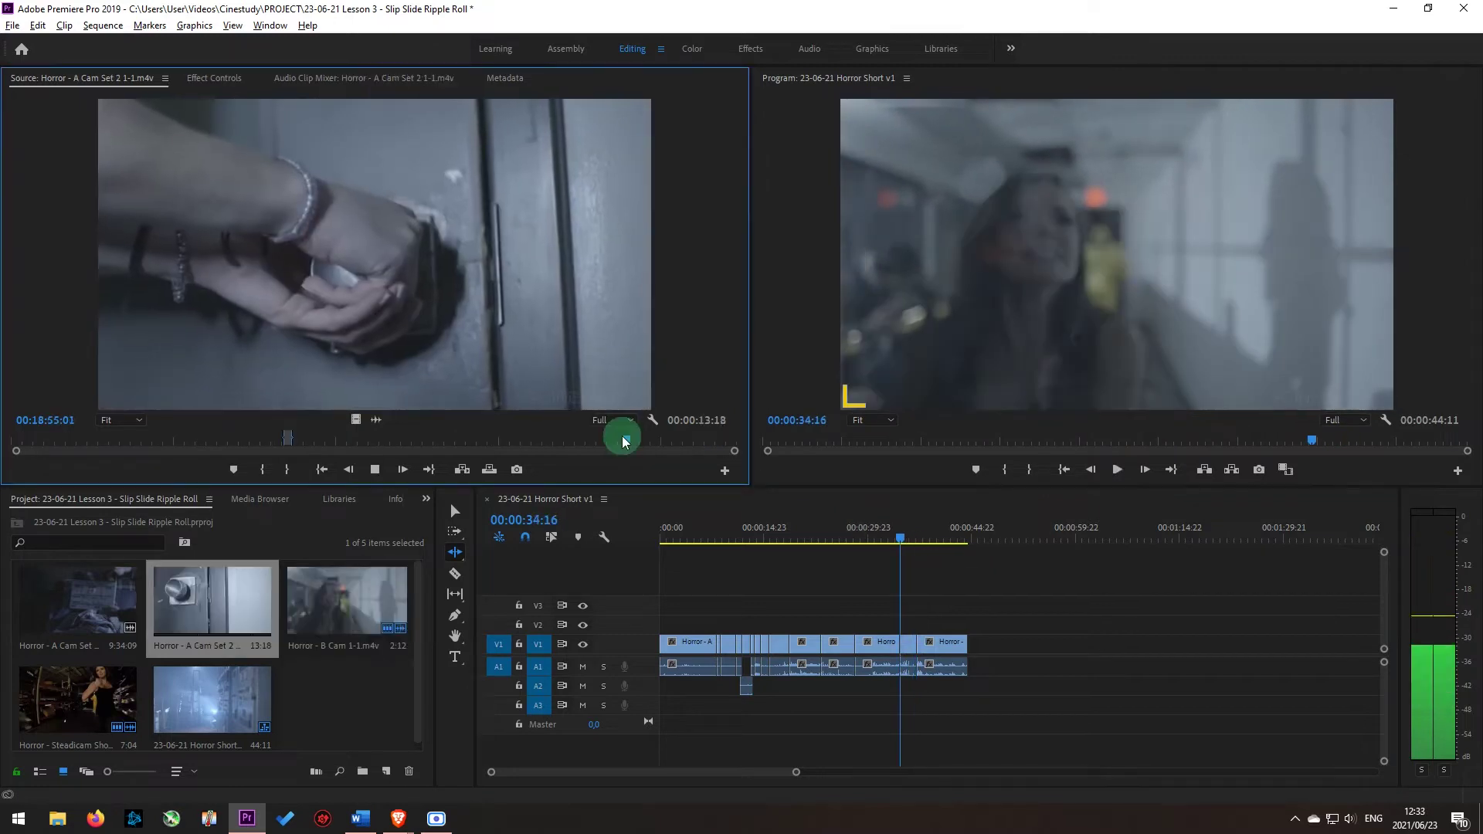
Mark a 00:00:04:18 section of the doorknob close-up ending at 00:19:01:05 and insert it before the B Cam shot at 00:00:34:16
{"action": "key", "text": "i"}
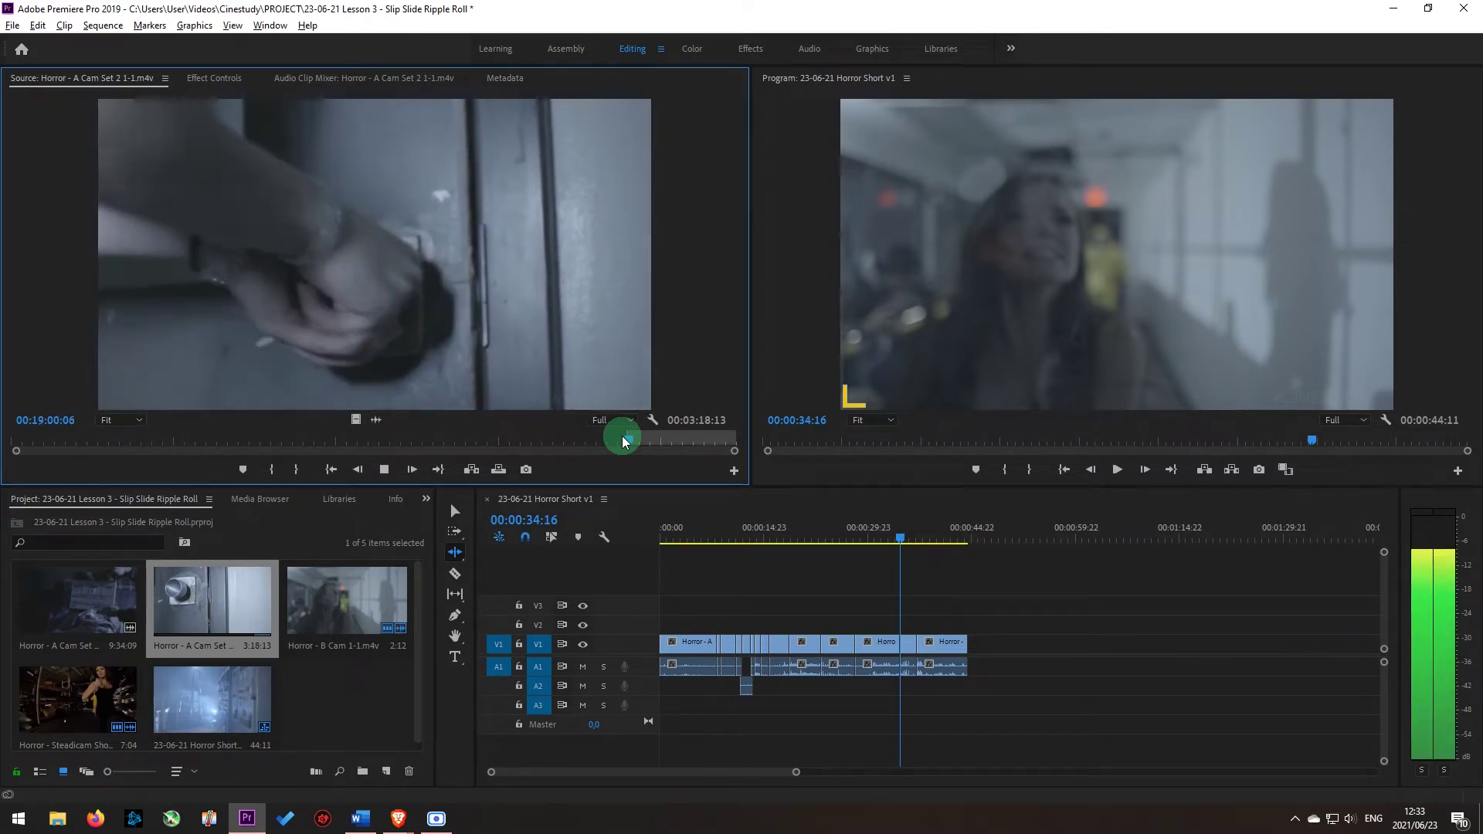
{"action": "key", "text": "o"}
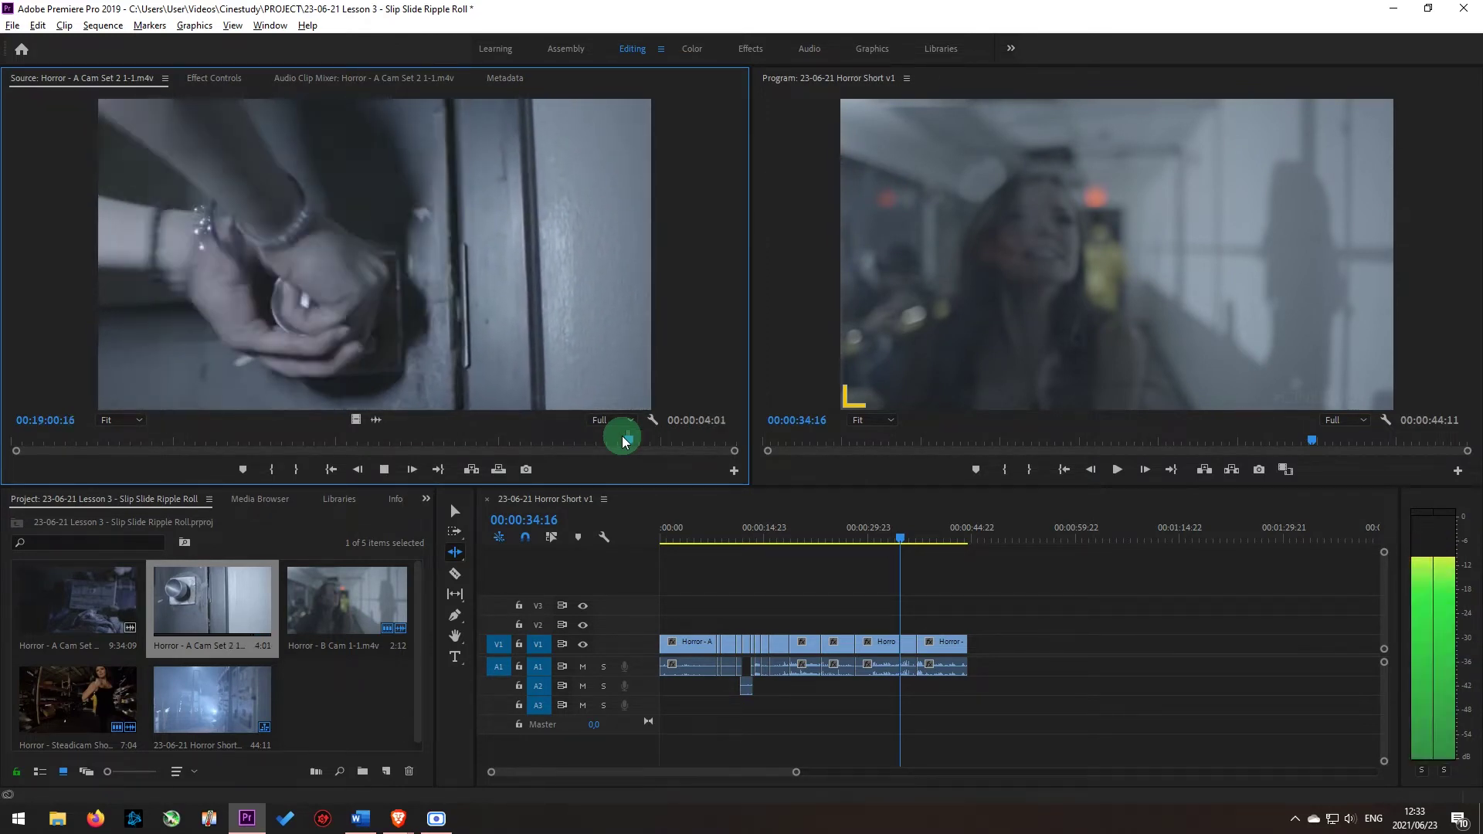
{"action": "key", "text": "space"}
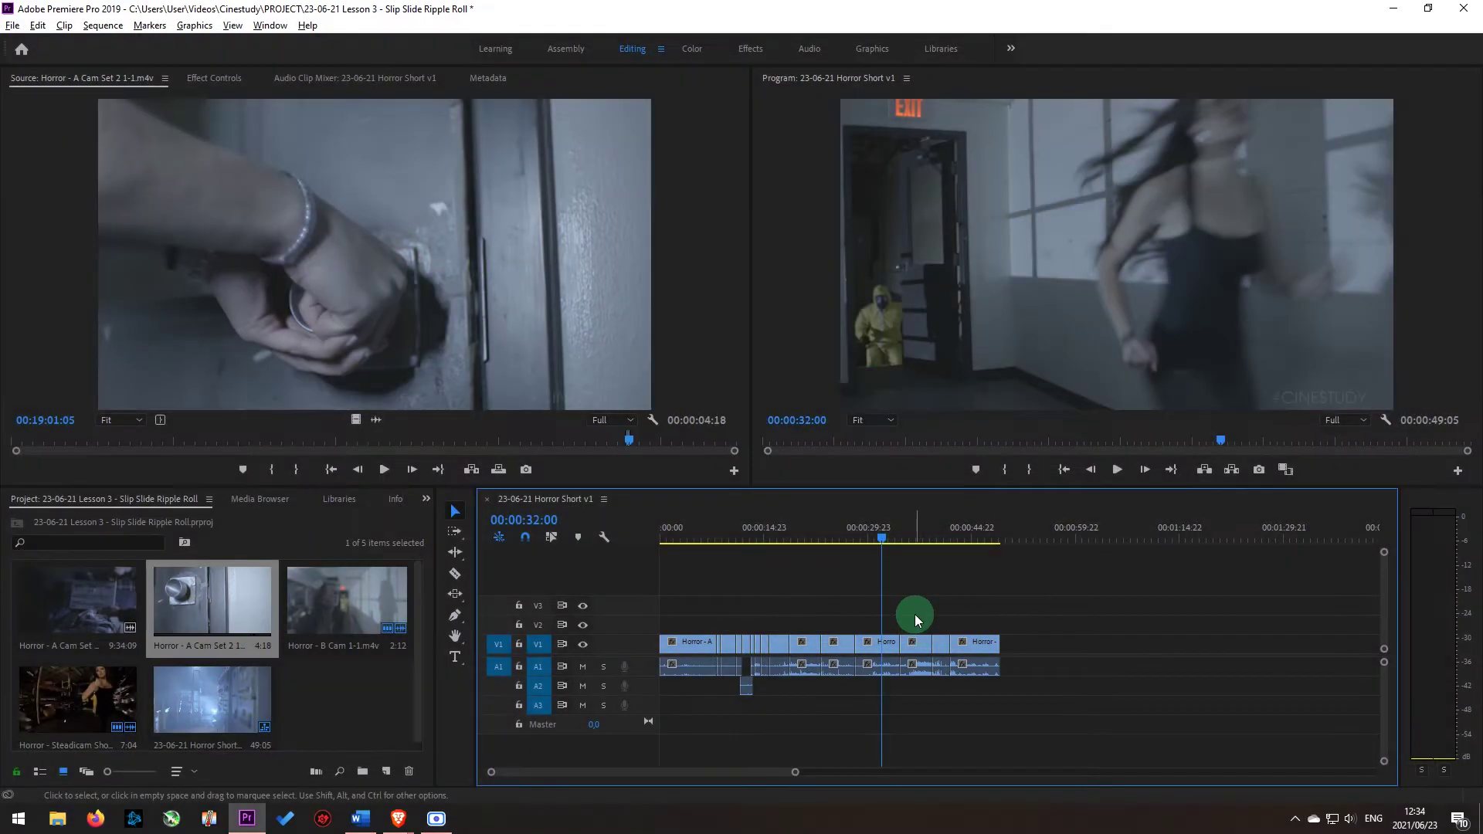
Slide the doorknob close-up earlier on the timeline to start at 00:00:32:00 and play the sequence through it
{"action": "left_click_drag", "start_coordinate": [915, 615], "coordinate": [923, 700]}
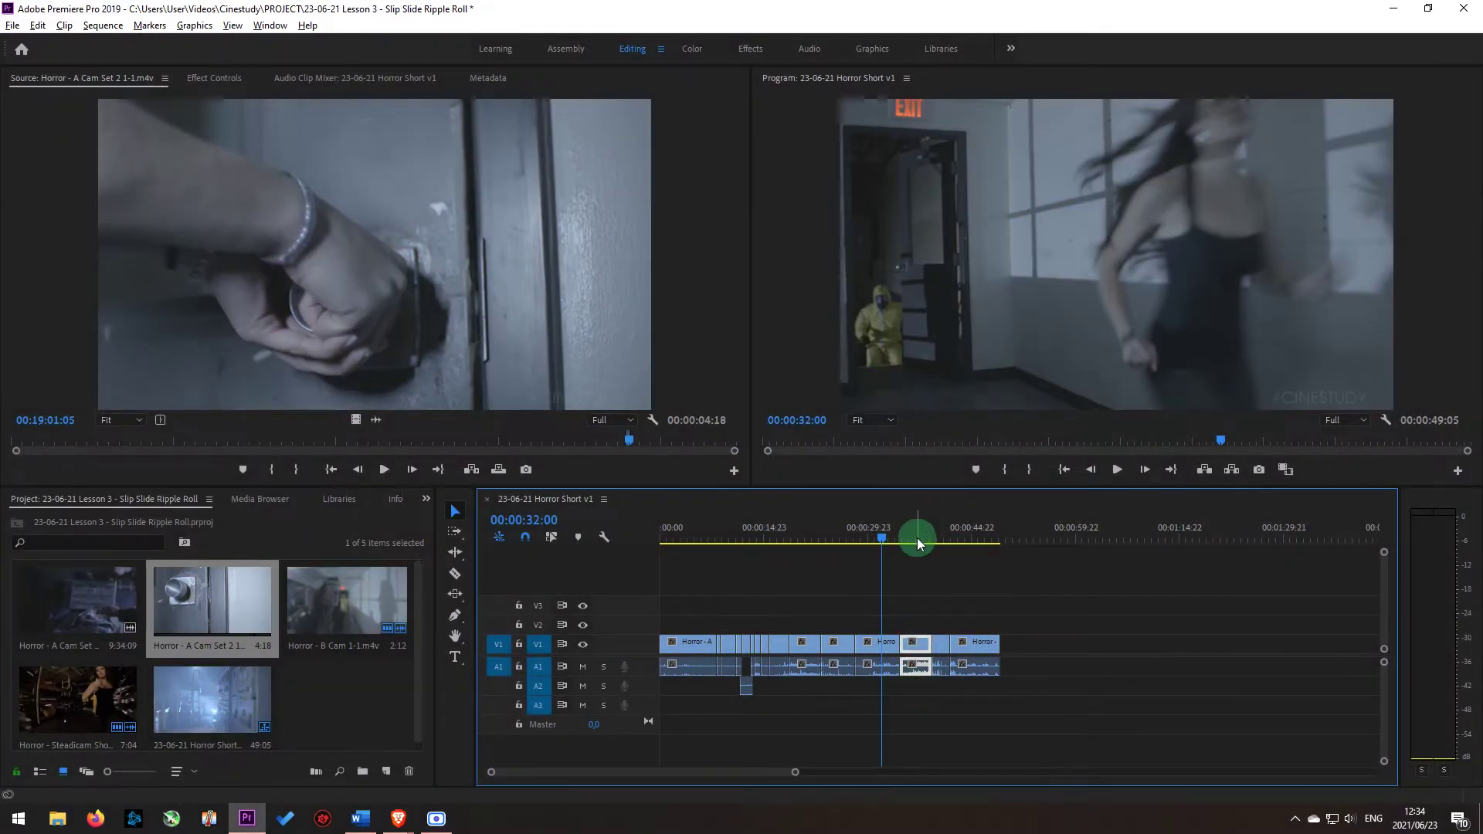
{"action": "key", "text": "u"}
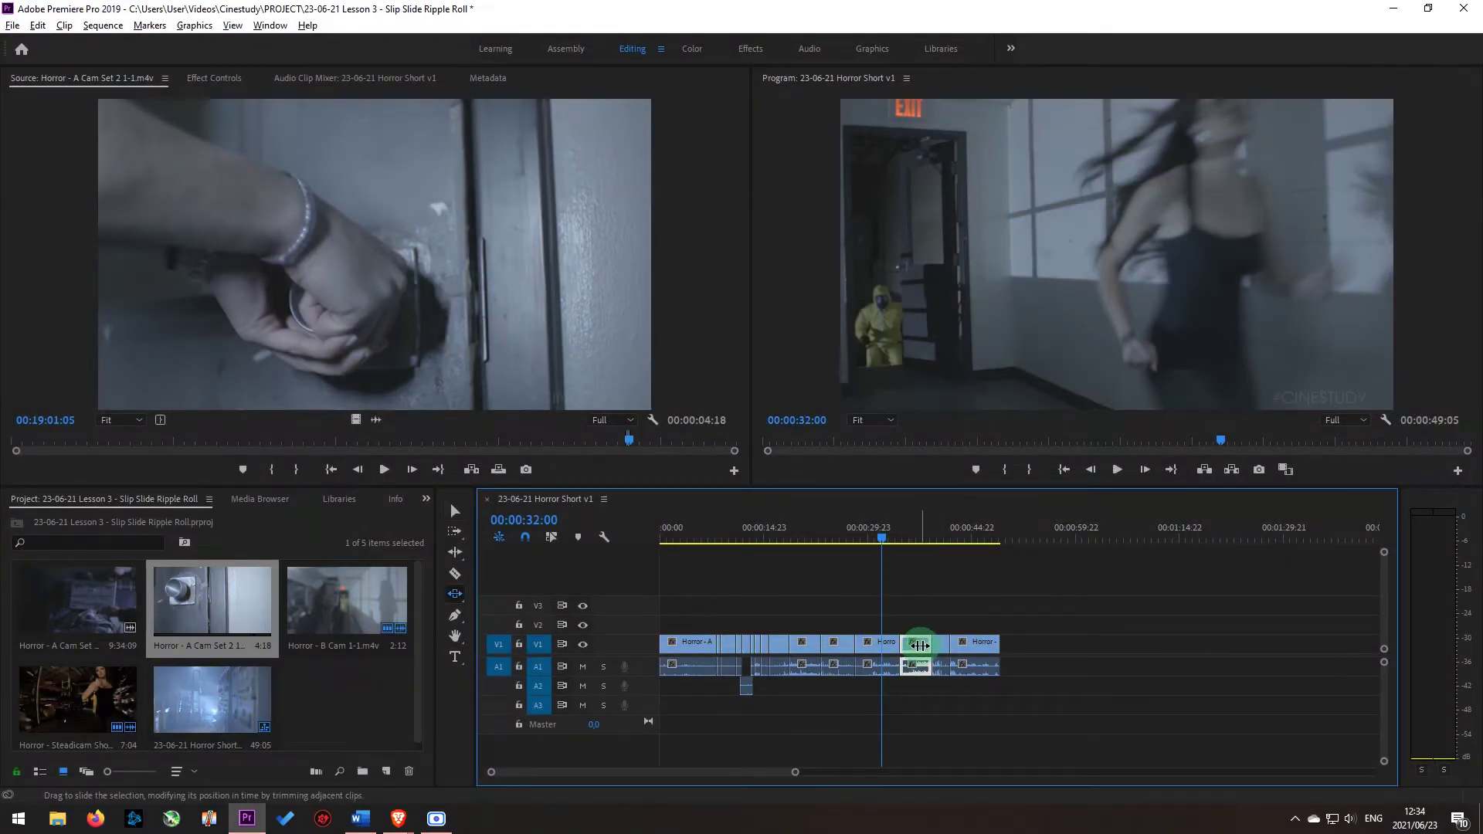
{"action": "left_click_drag", "start_coordinate": [919, 646], "coordinate": [907, 649]}
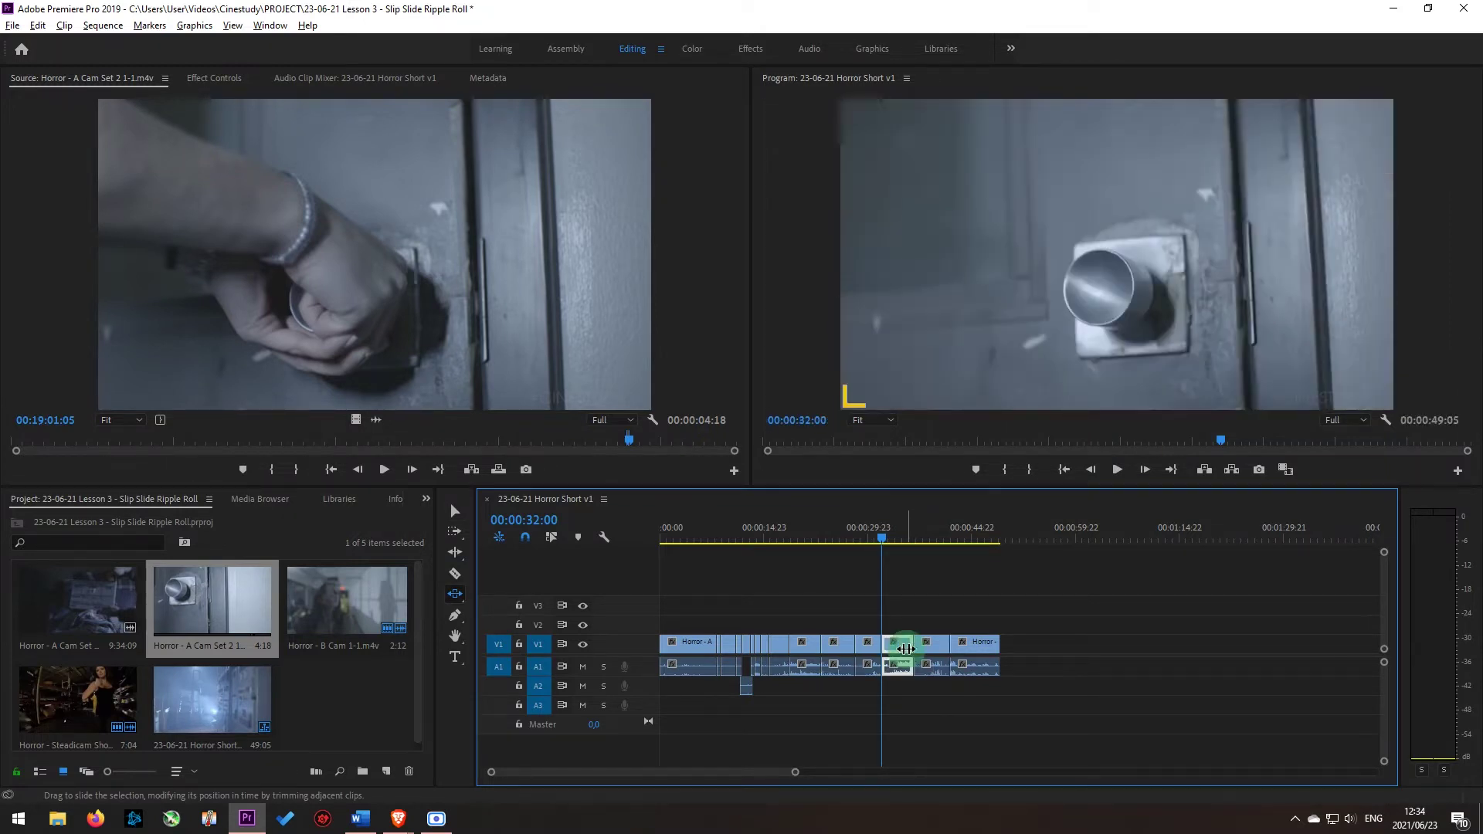
{"action": "left_click", "coordinate": [841, 539]}
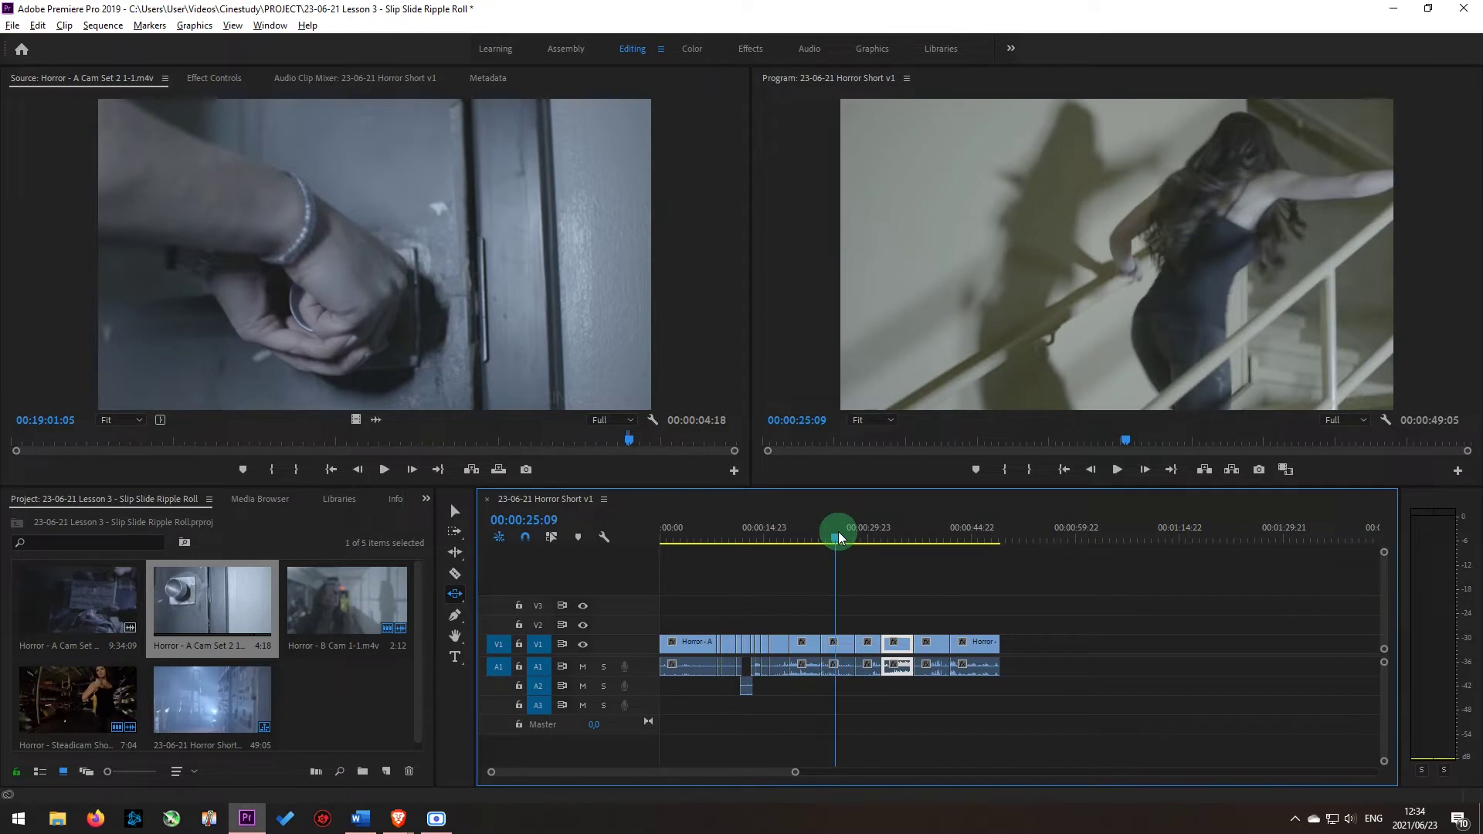
{"action": "key", "text": "space"}
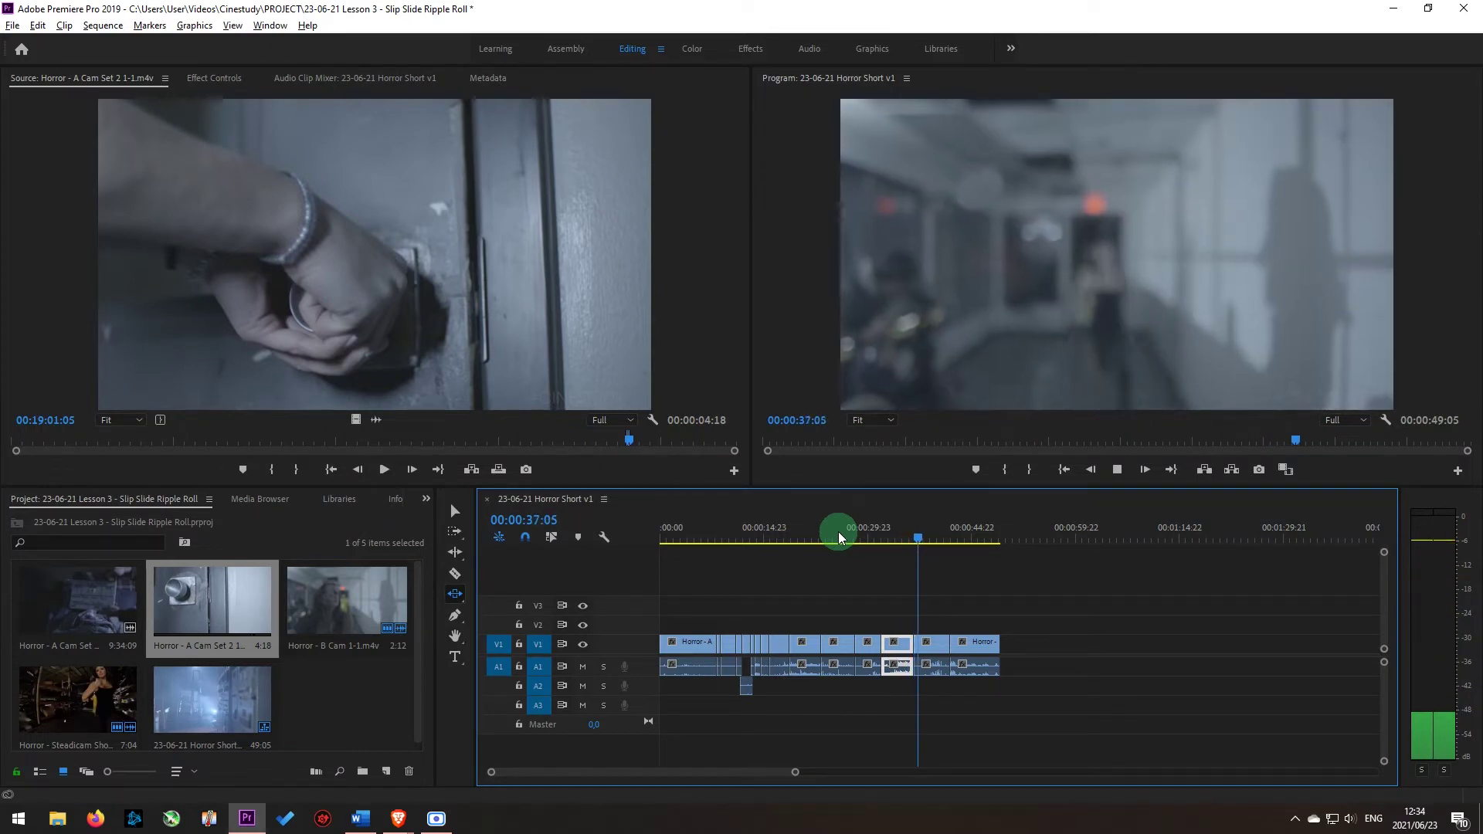
Ripple-trim about one second off the doorknob close-up and play the sequence leading into it
{"action": "key", "text": "b"}
{"action": "left_click", "coordinate": [813, 539]}
{"action": "key", "text": "space"}
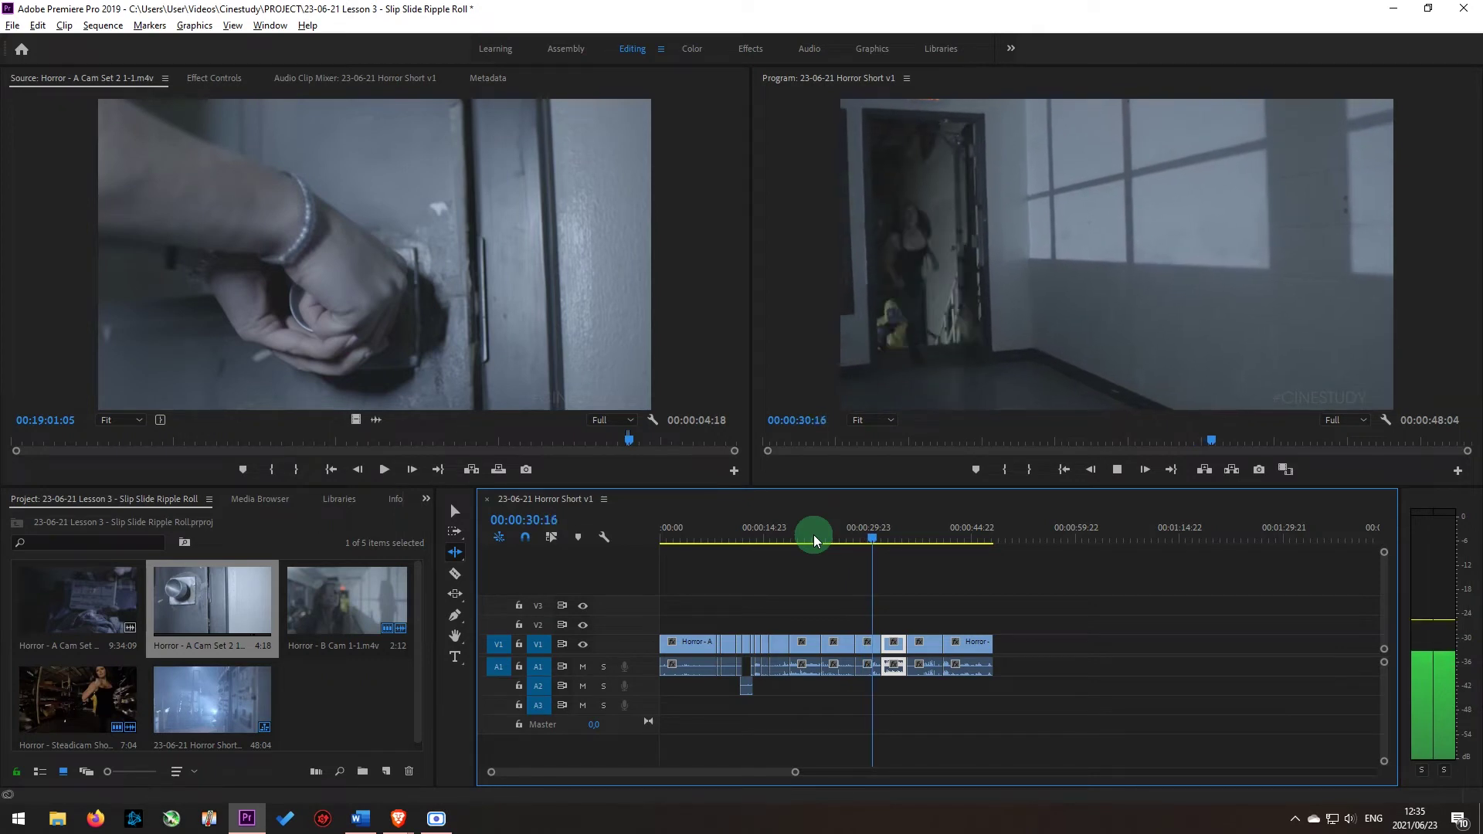
Slip only the B Cam shot's video about three seconds later into its footage and play the sequence through it
{"action": "key", "text": "v"}
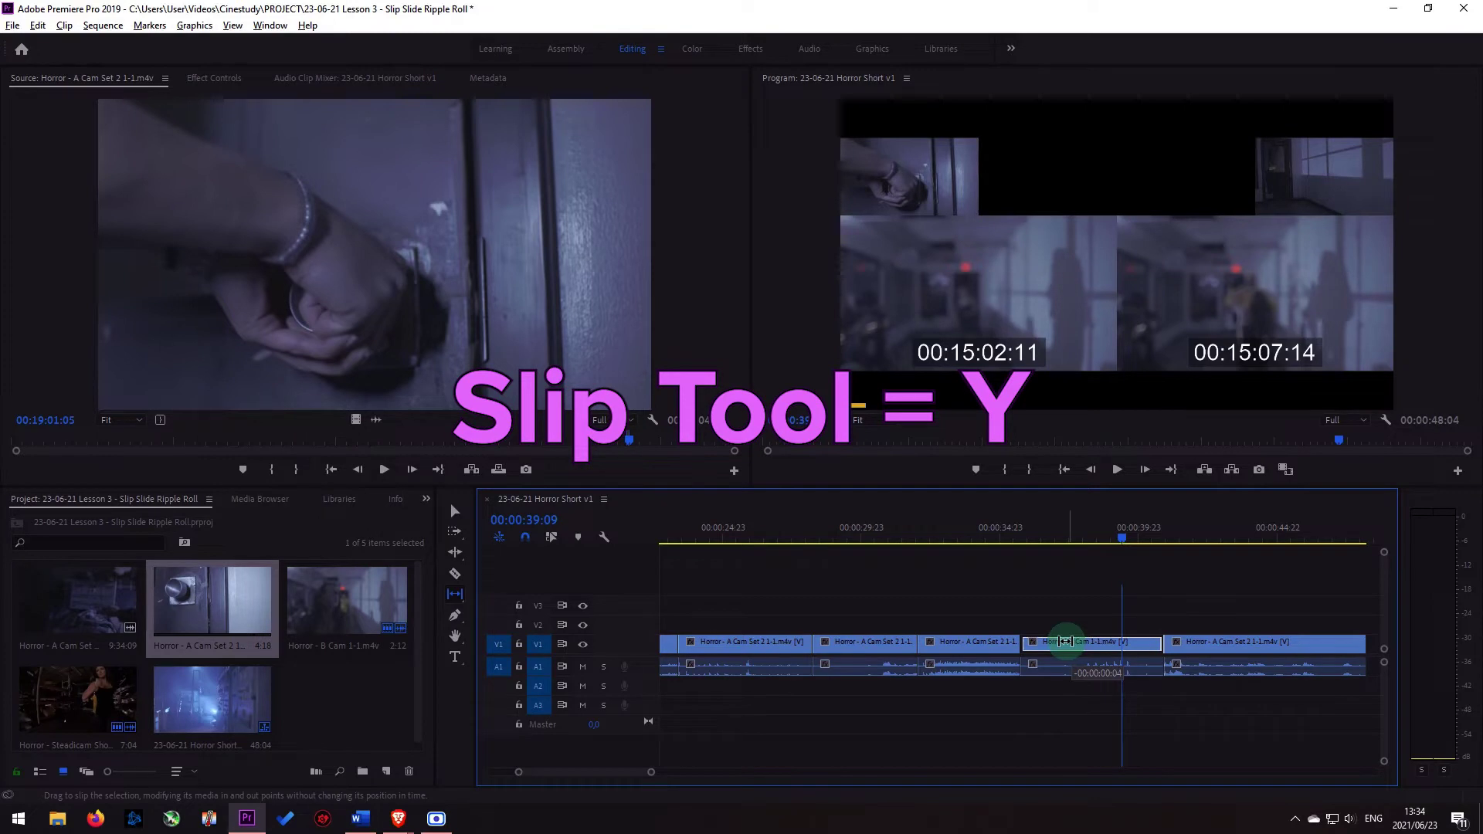
{"action": "left_click_drag", "start_coordinate": [1064, 642], "coordinate": [1035, 640]}
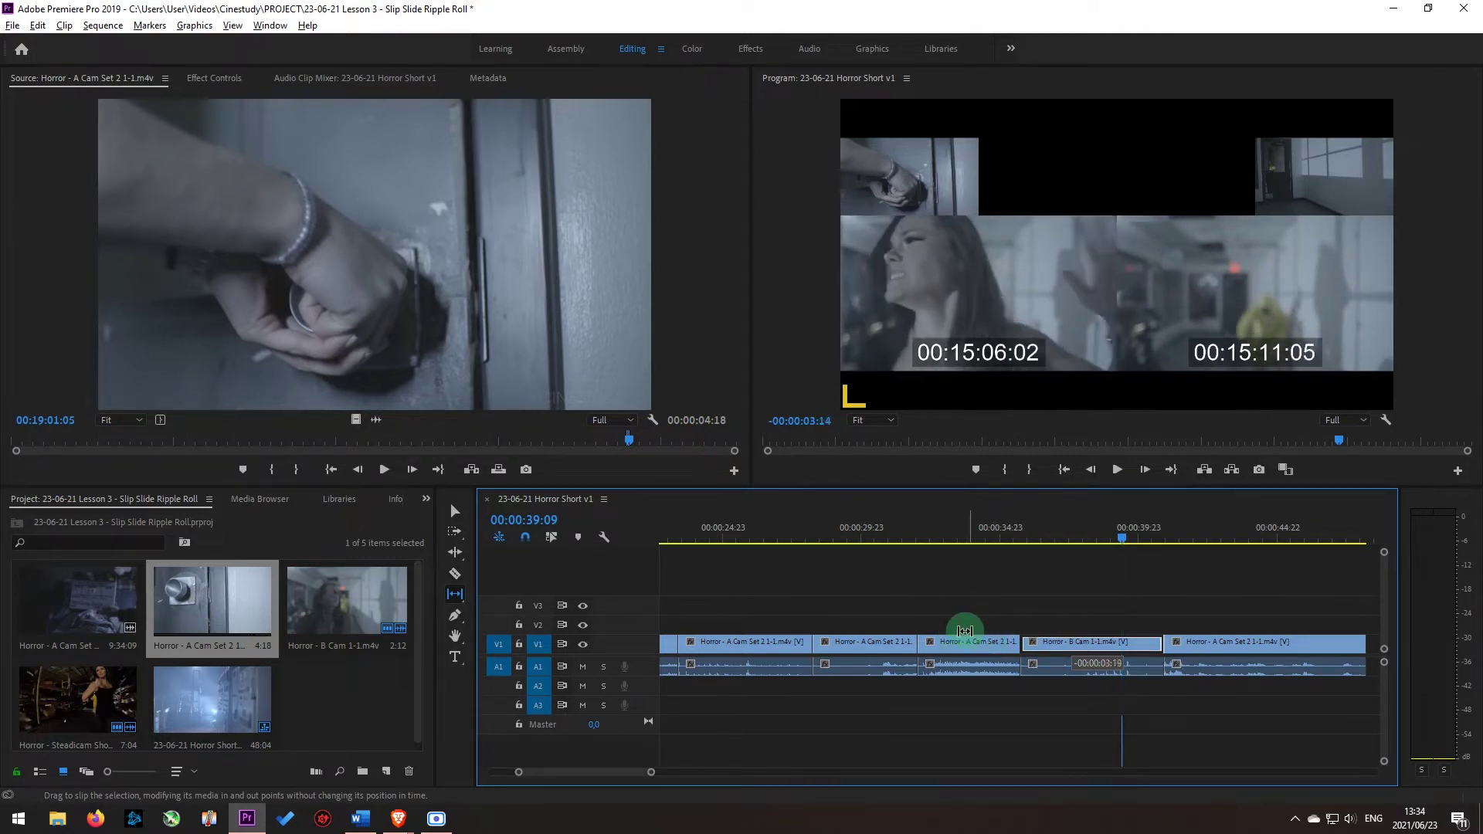
{"action": "left_click_drag", "start_coordinate": [935, 632], "coordinate": [992, 638]}
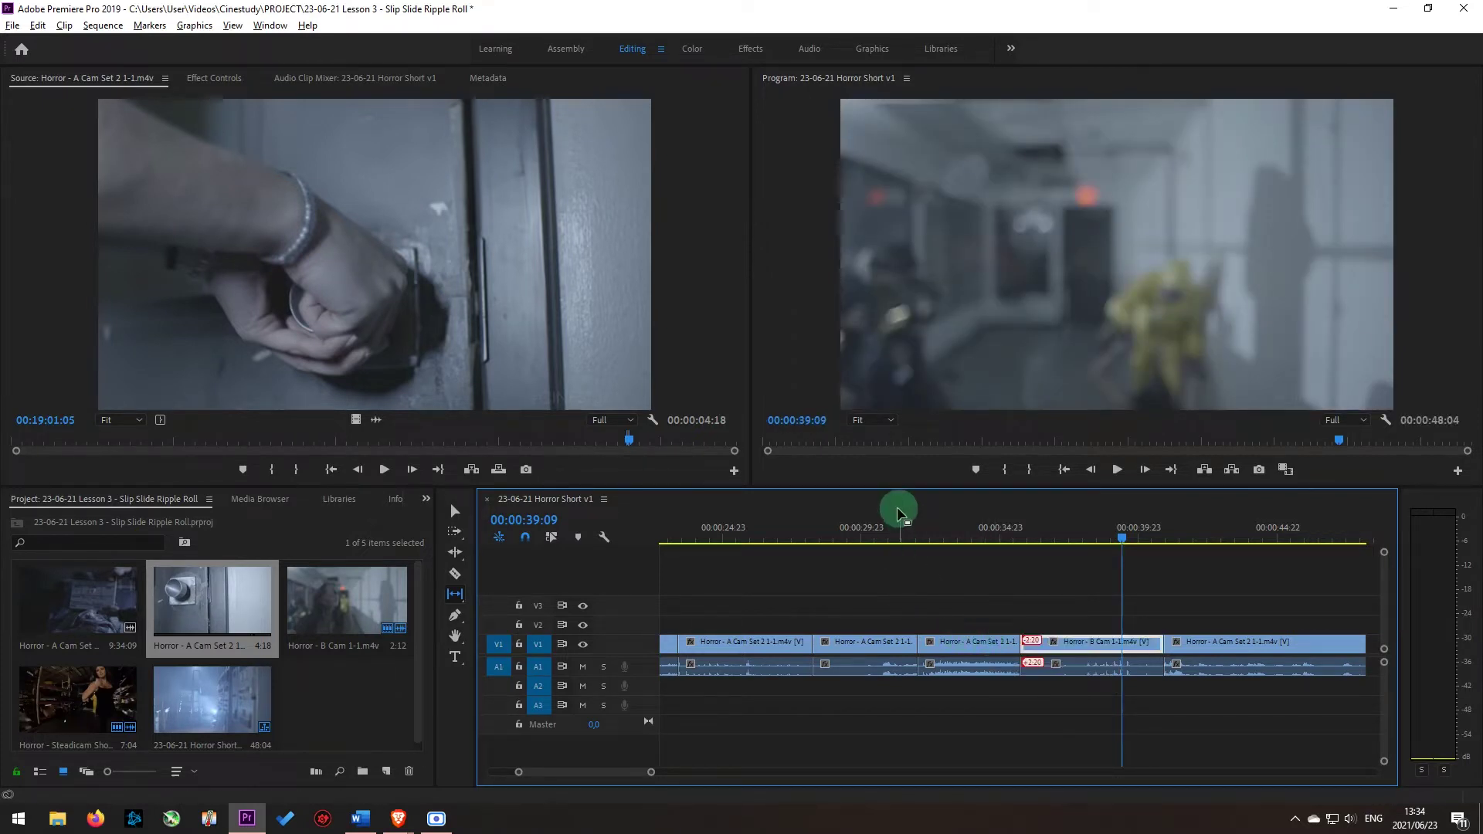
{"action": "left_click", "coordinate": [887, 526]}
{"action": "key", "text": "space"}
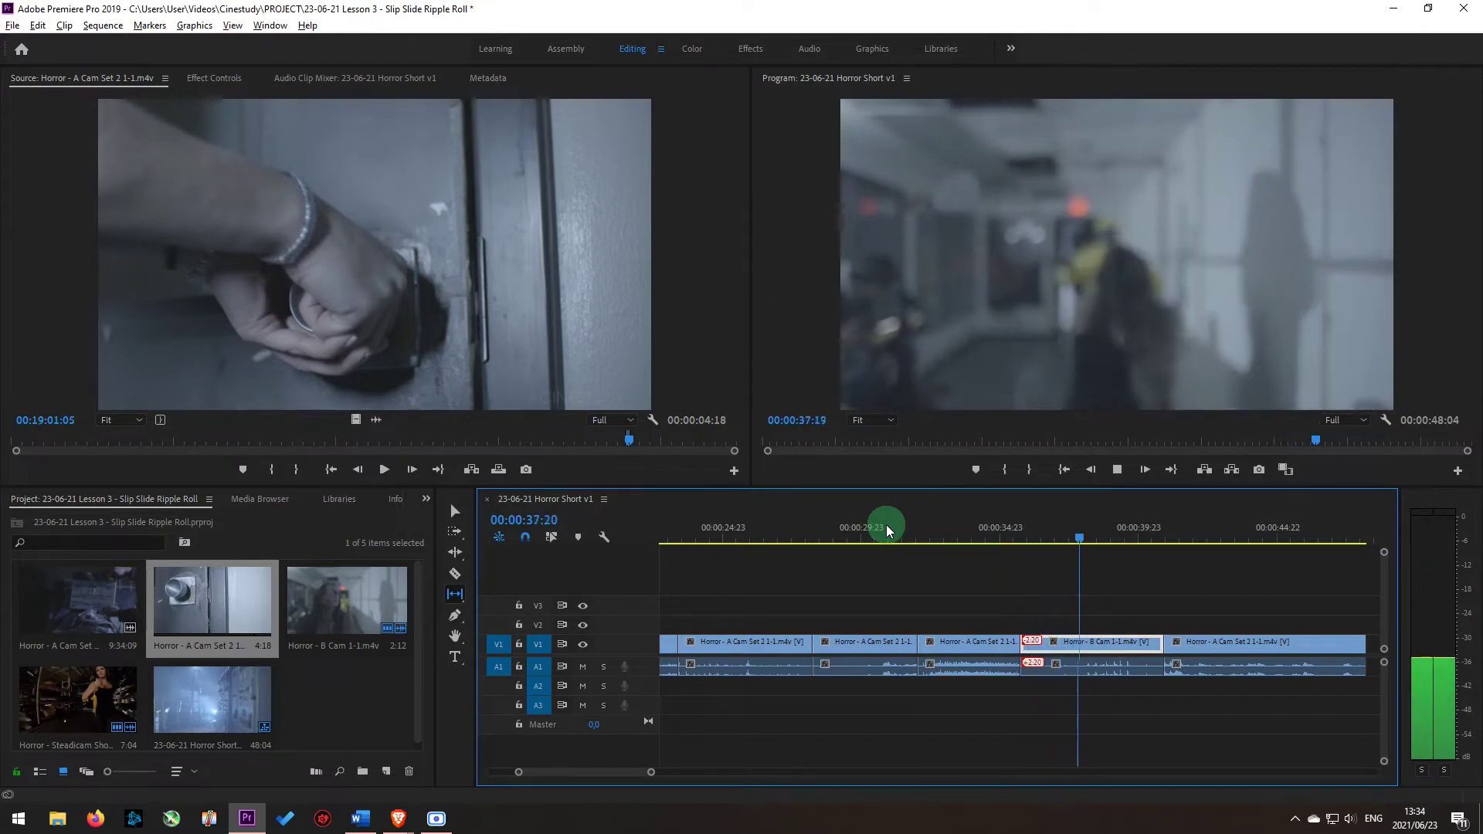
Slip the B Cam shot's audio back into sync with its video and play the sequence through the shot
{"action": "key", "text": "v"}
{"action": "right_click", "coordinate": [1034, 662]}
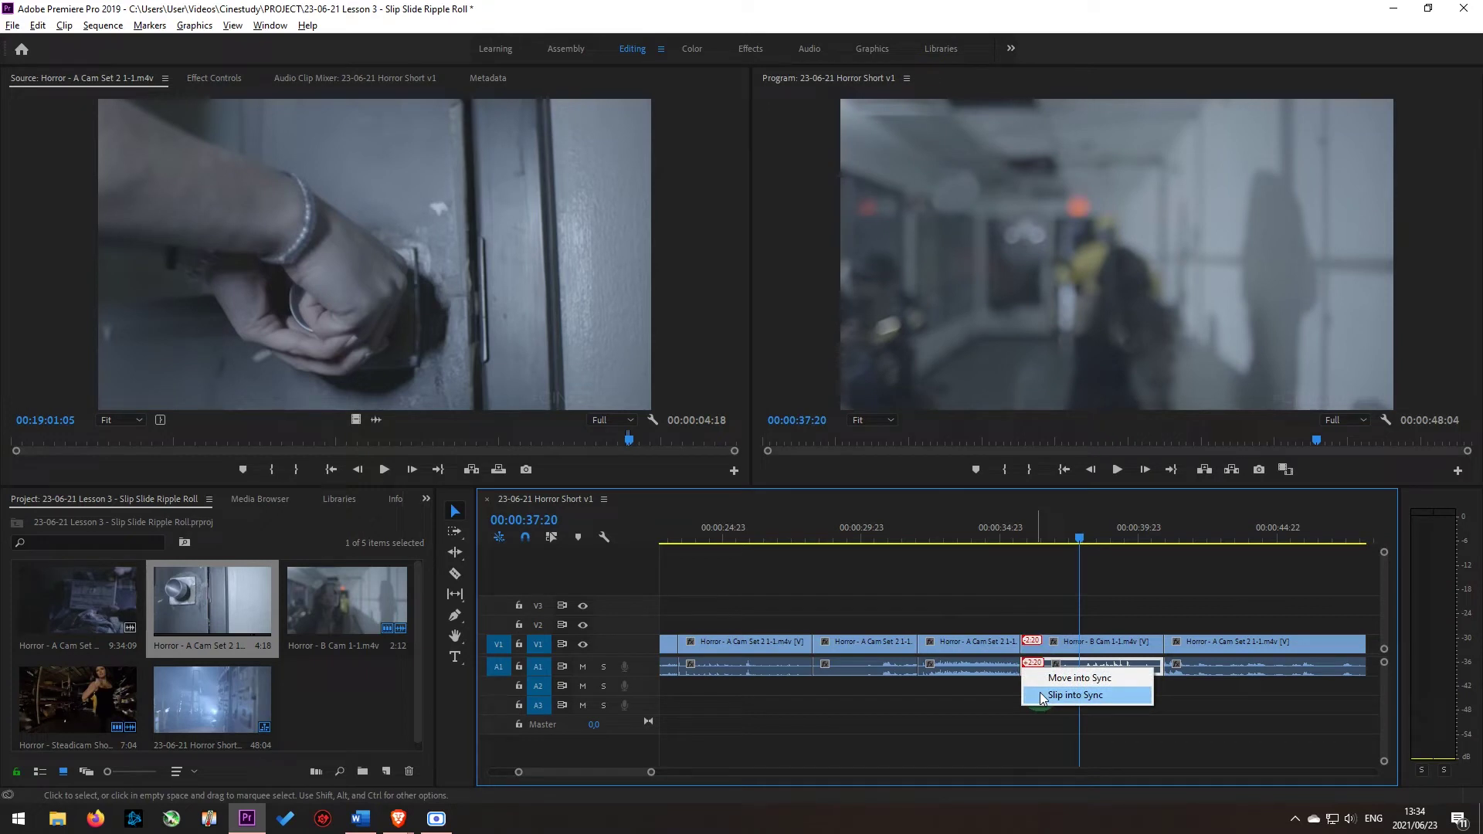
{"action": "left_click", "coordinate": [889, 541]}
{"action": "key", "text": "space"}
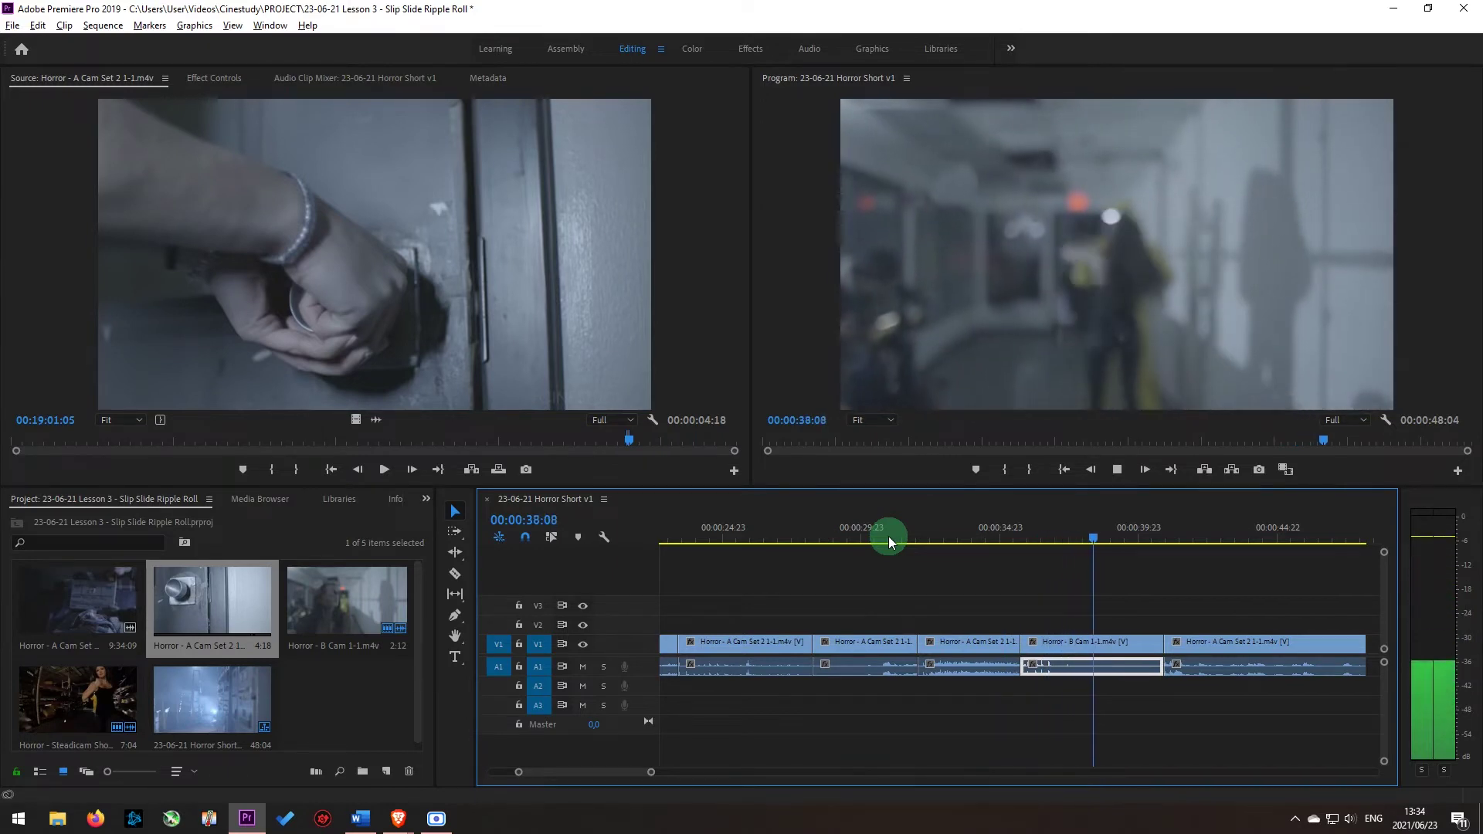
{"action": "key", "text": "space"}
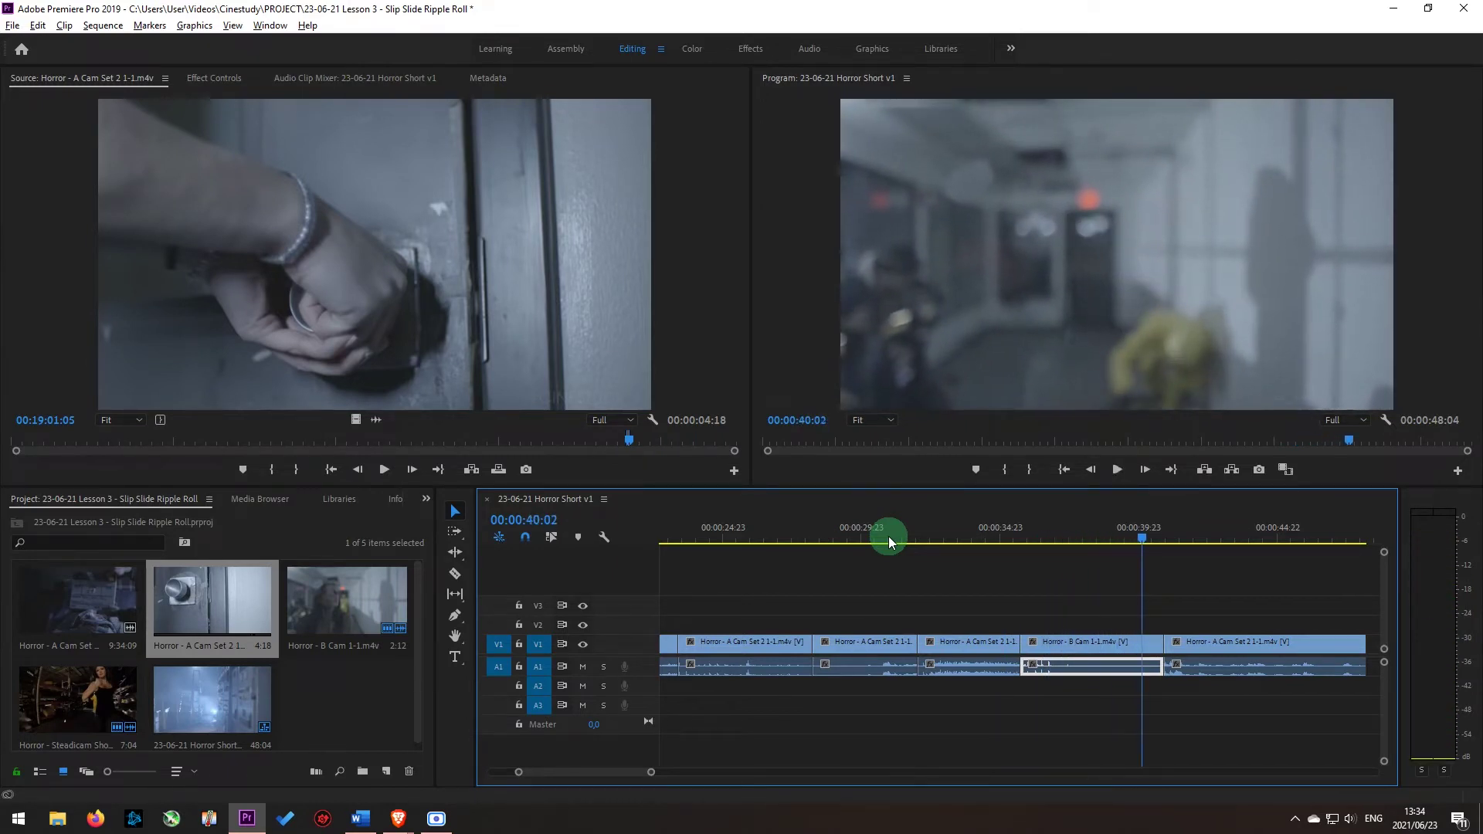
Split the B Cam shot at 00:00:37:12 and ripple-delete the part after the cut
{"action": "left_click", "coordinate": [1004, 527]}
{"action": "key", "text": "space"}
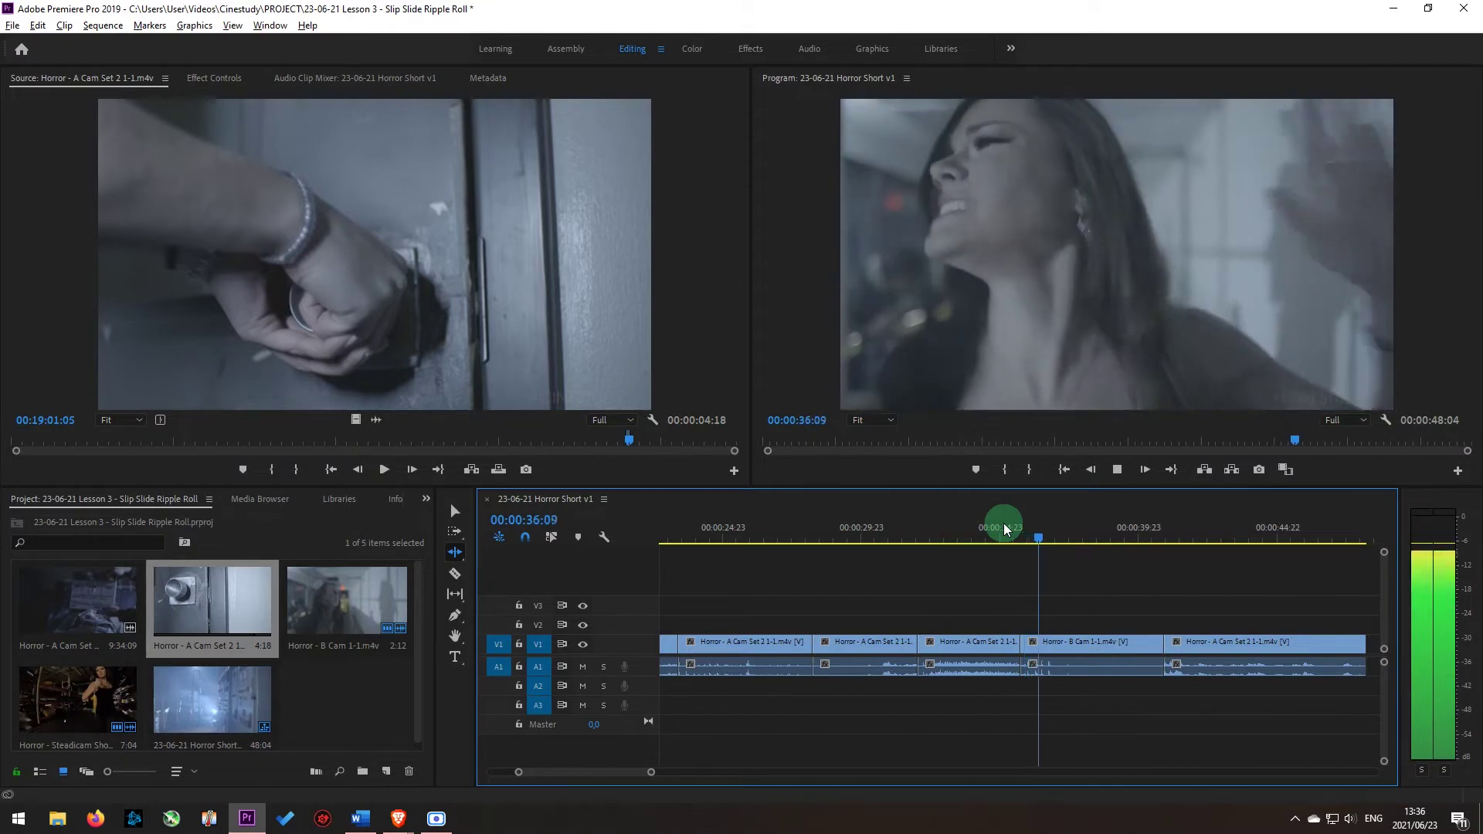
{"action": "key", "text": "space"}
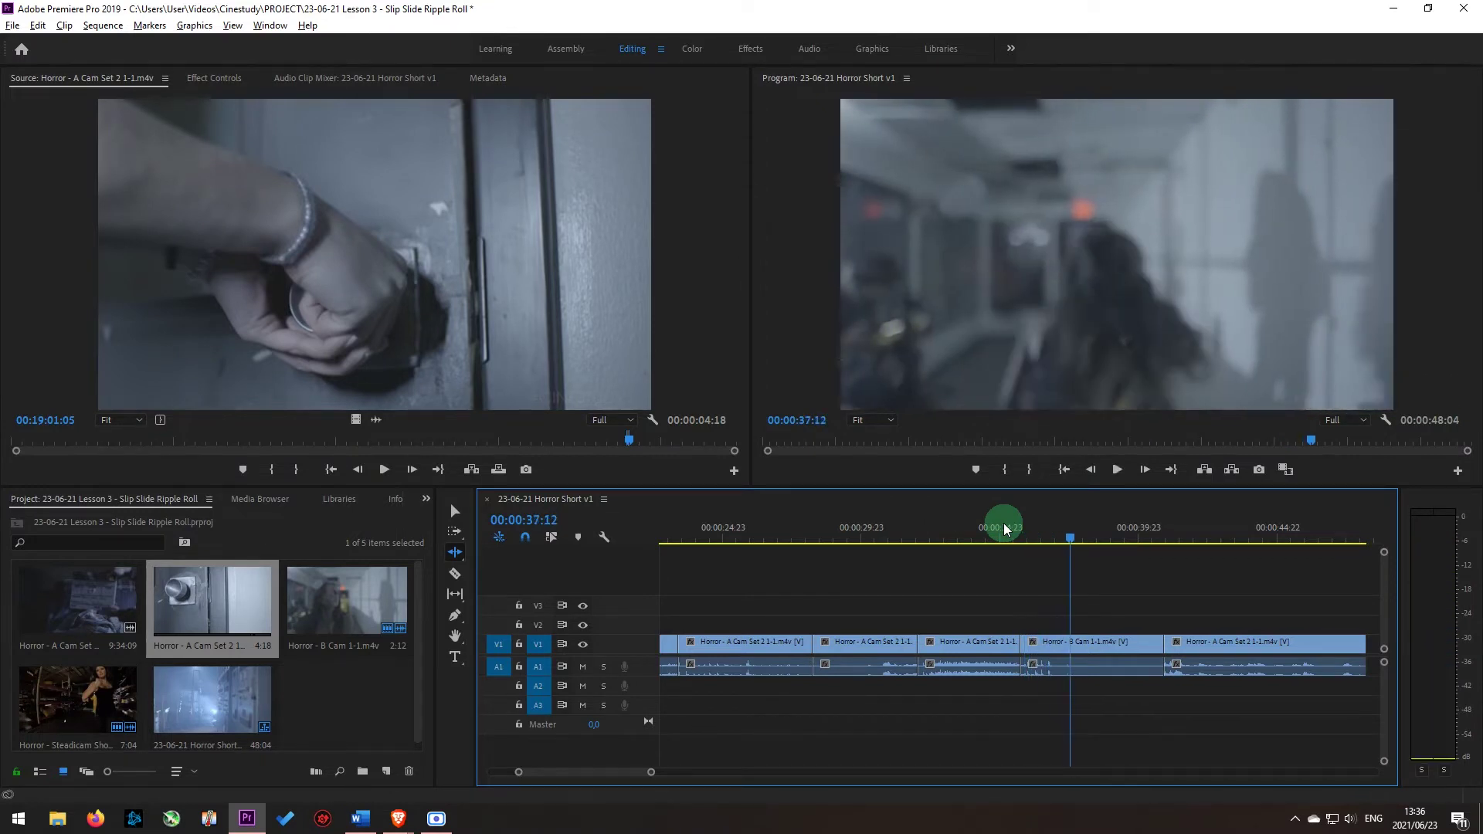
{"action": "key", "text": "v"}
{"action": "key", "text": "ctrl+k"}
{"action": "left_click", "coordinate": [1117, 643]}
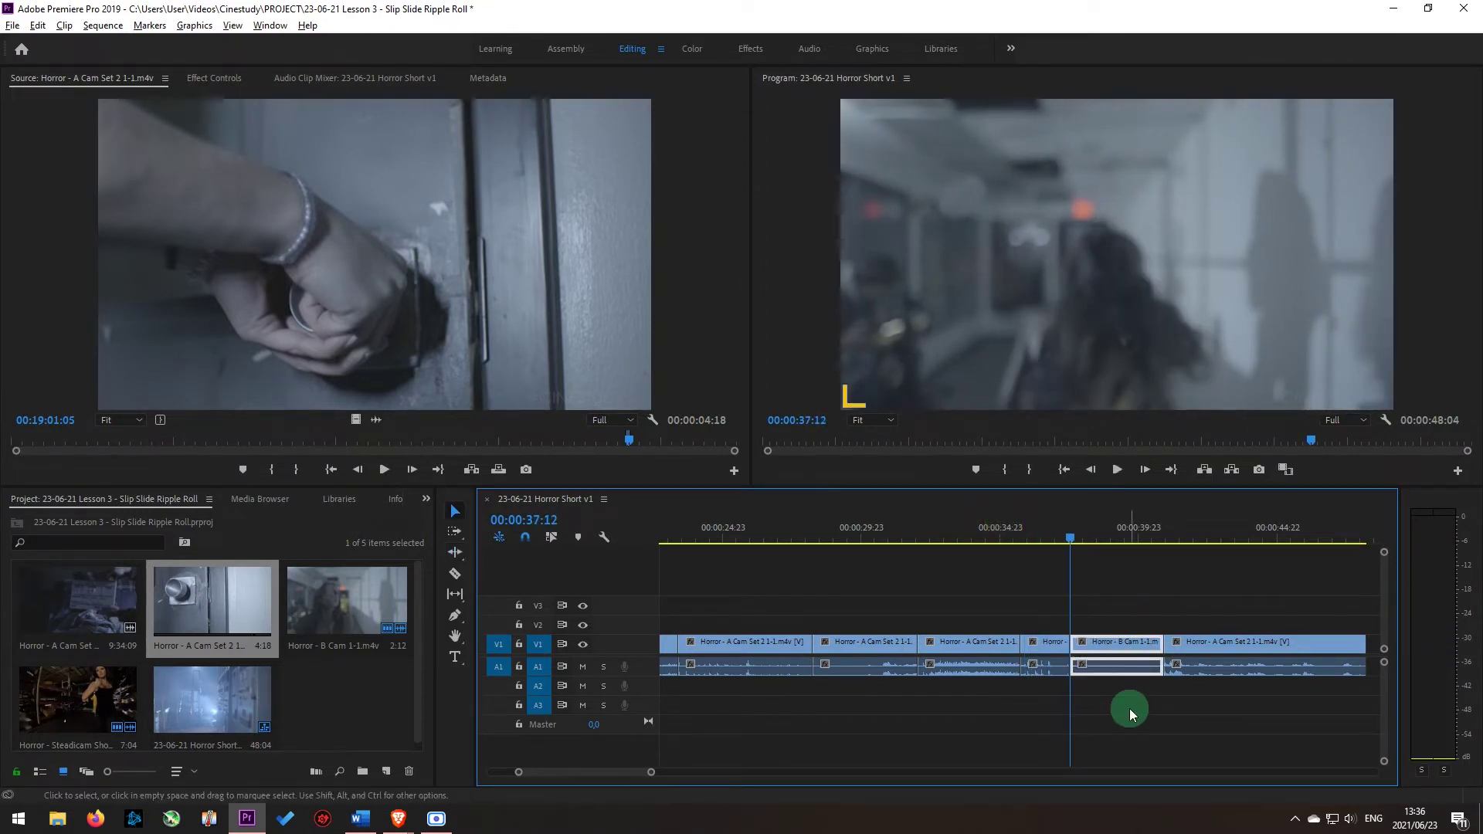
{"action": "key", "text": "shift+Delete"}
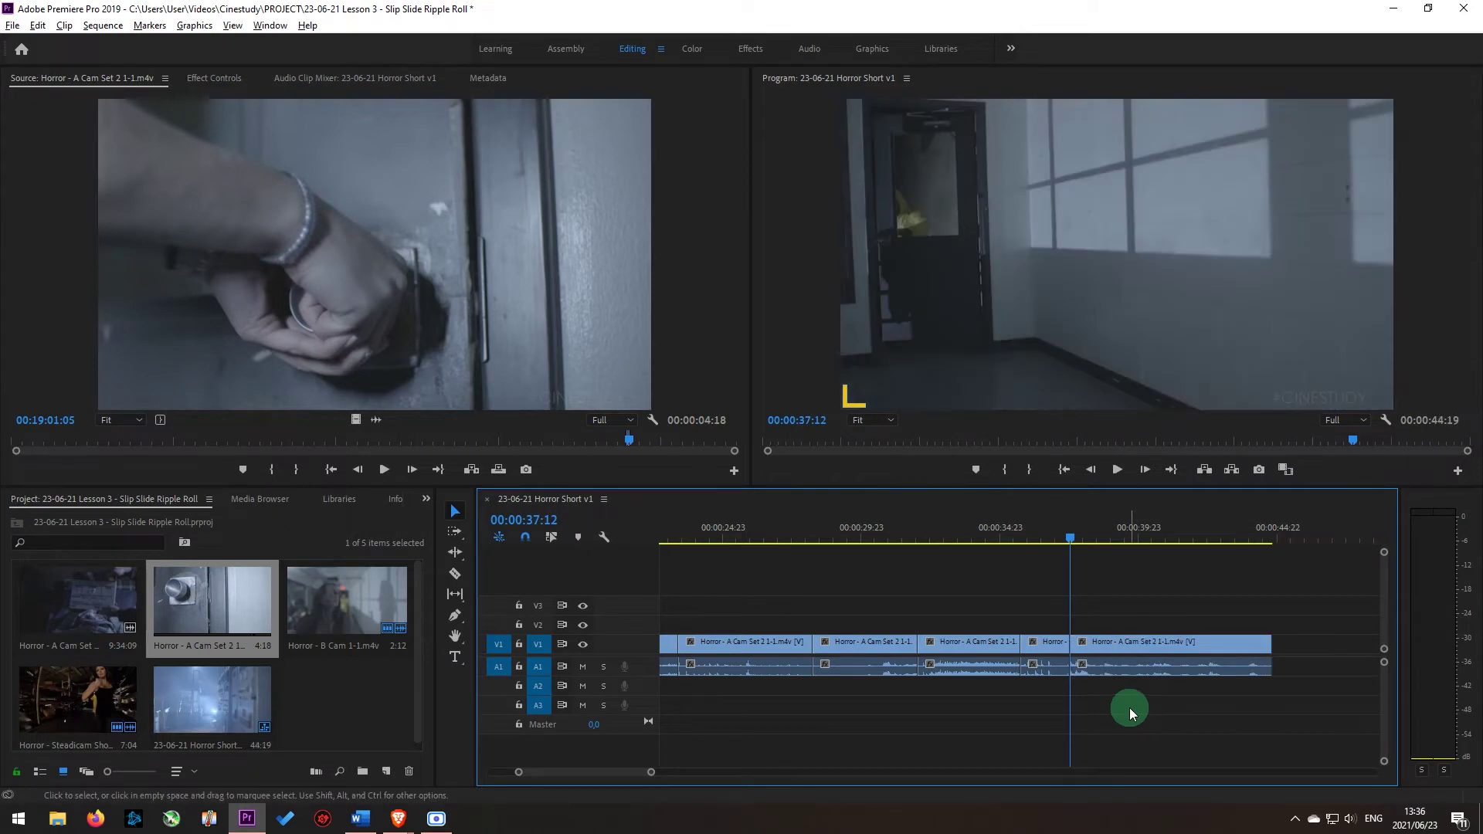
Ripple-trim the beginning of the final doorway shot up to the frame at 00:00:39:17 and play across the new cut
{"action": "left_click", "coordinate": [1130, 667]}
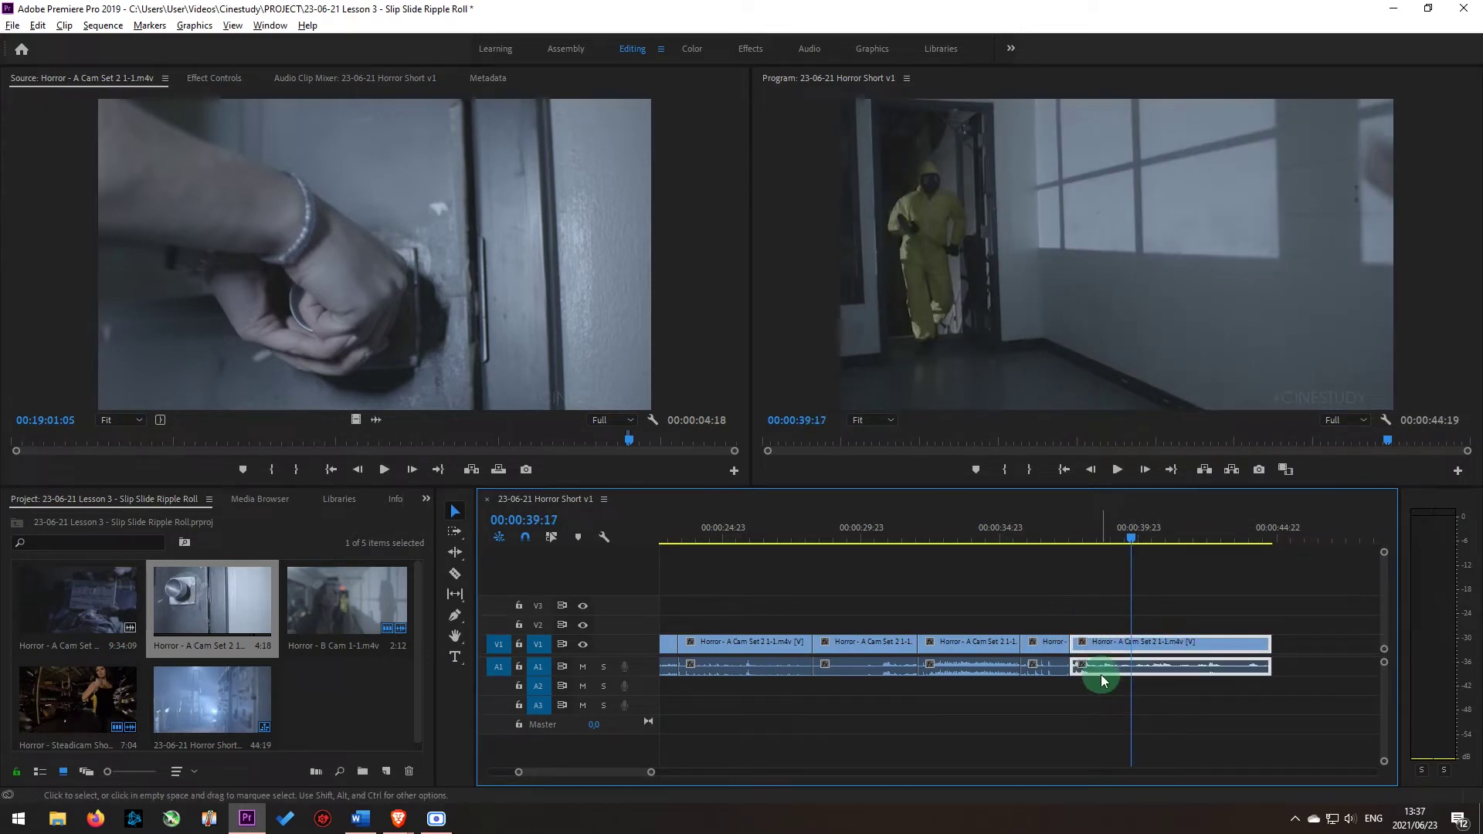
{"action": "key", "text": "b"}
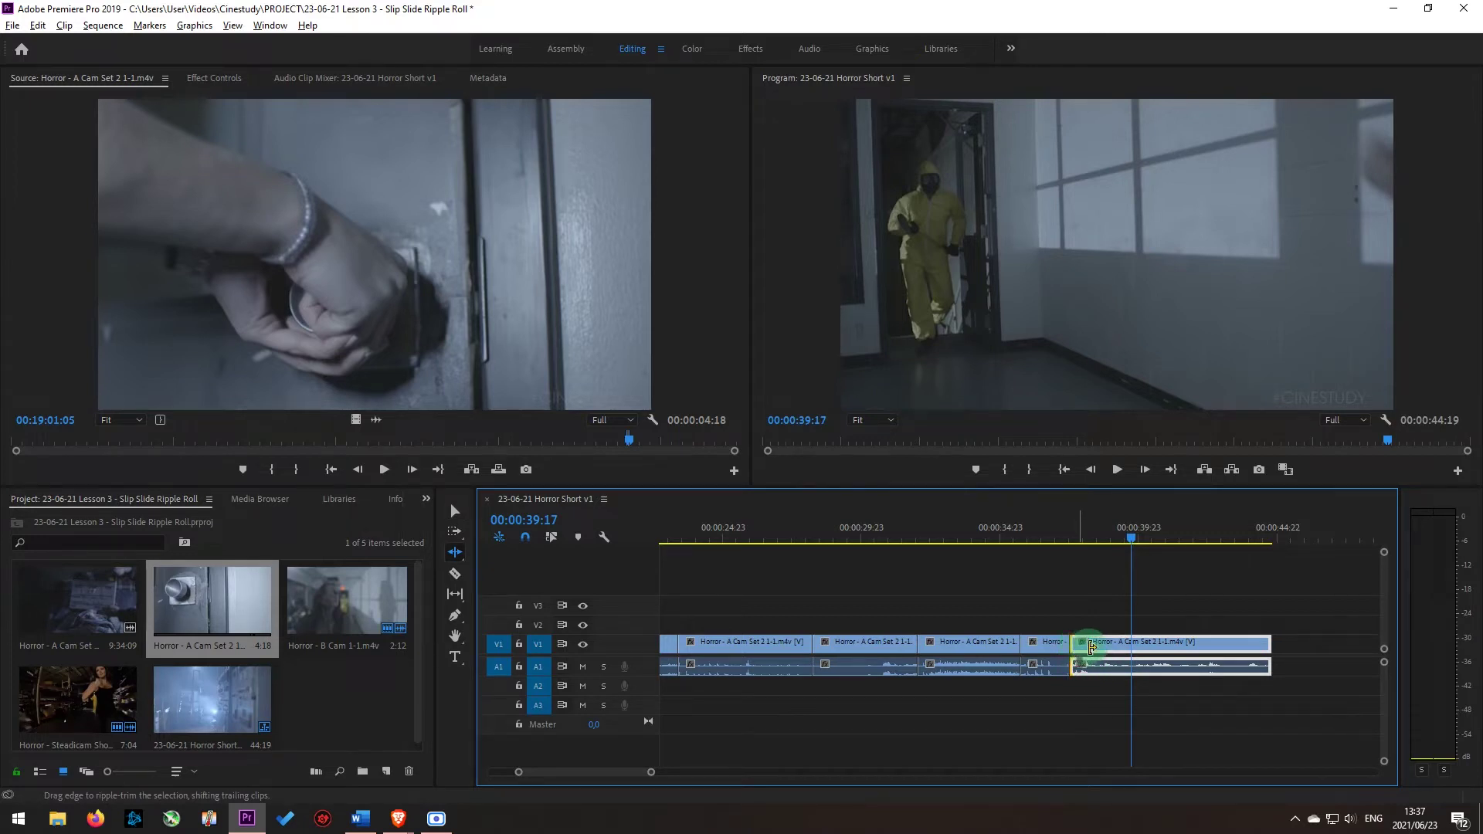
{"action": "left_click_drag", "start_coordinate": [1092, 648], "coordinate": [1134, 650]}
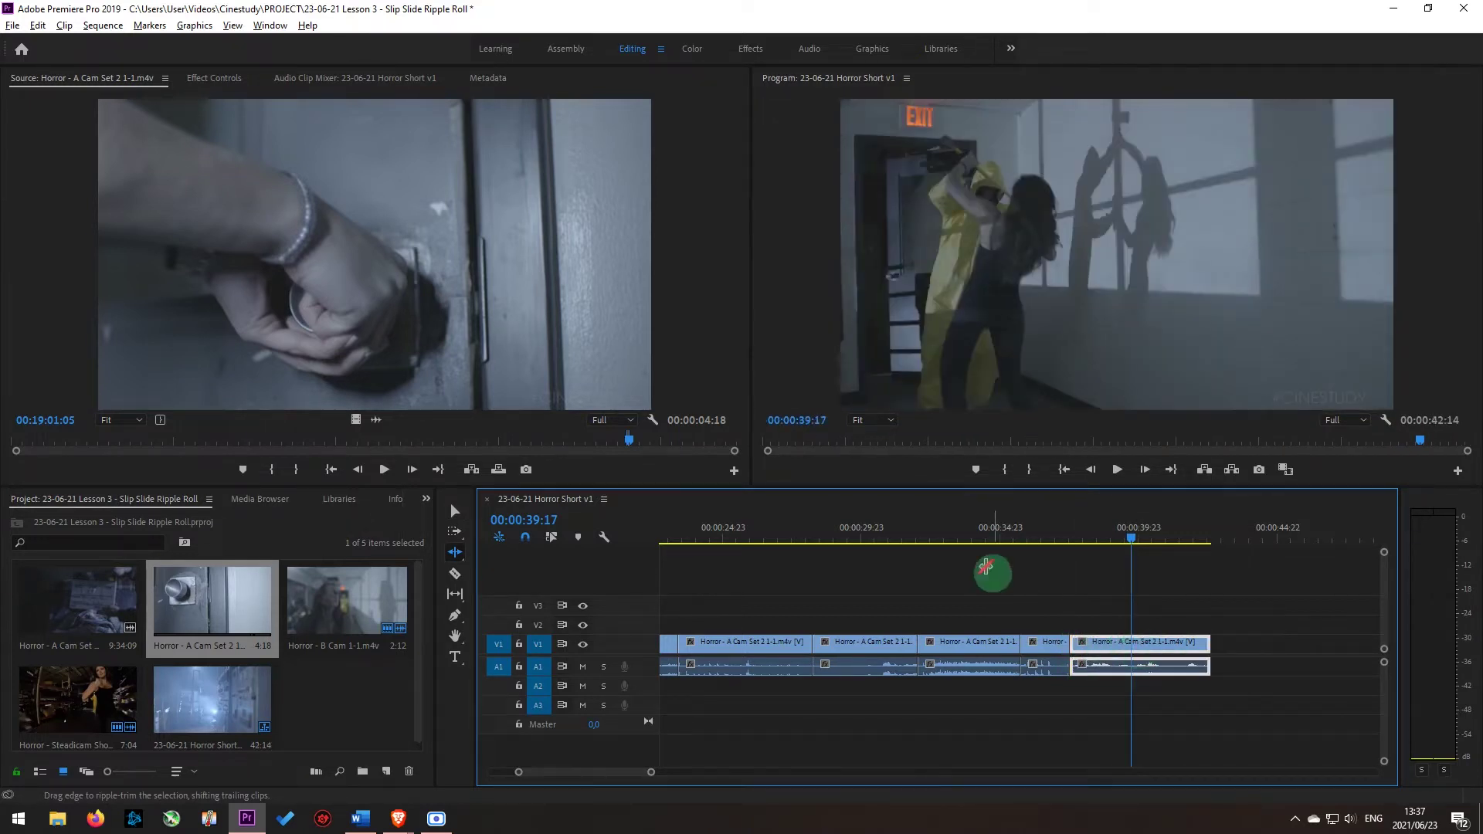
{"action": "left_click", "coordinate": [980, 541]}
{"action": "key", "text": "space"}
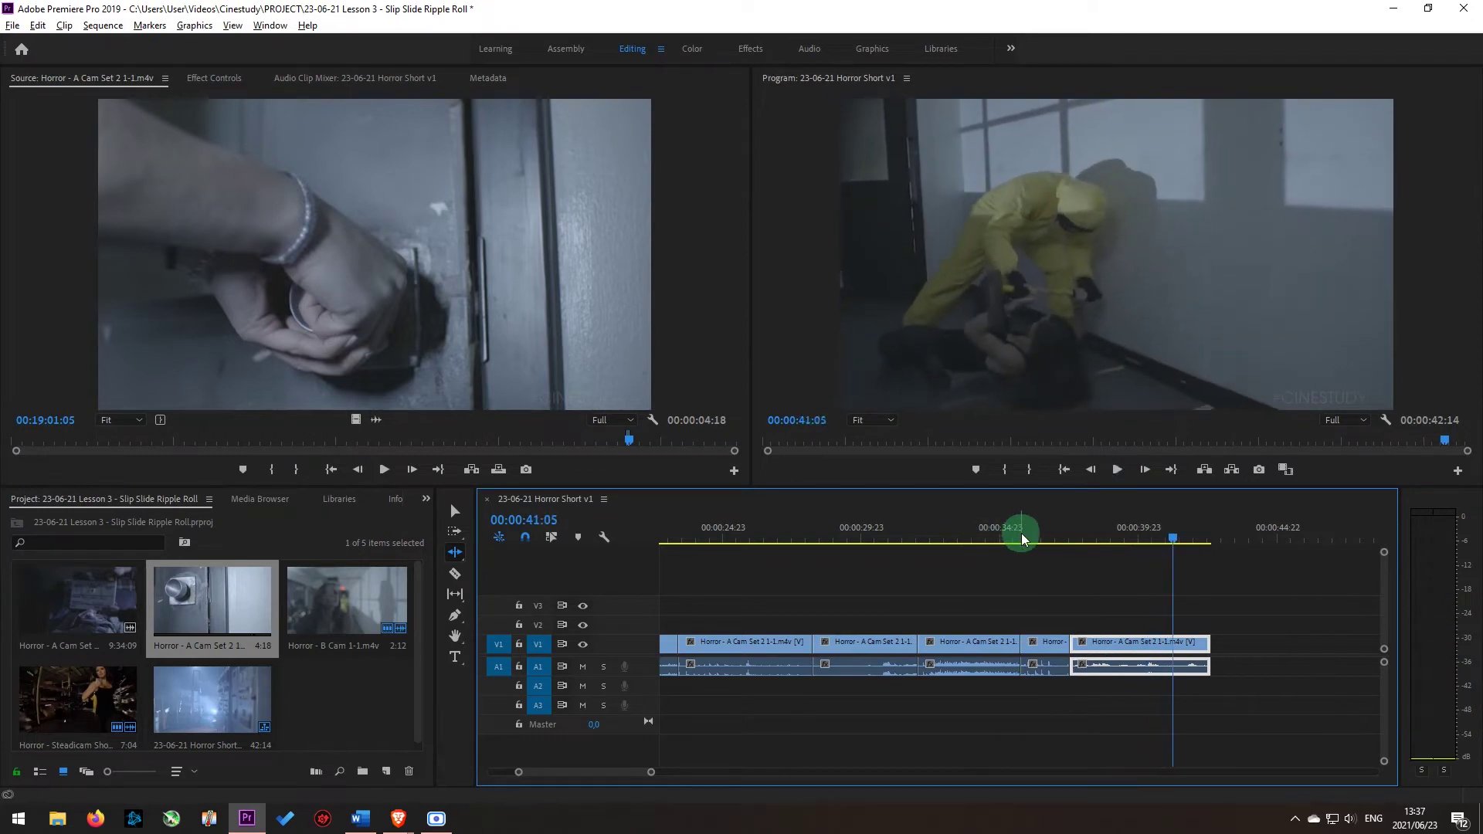
Mark a 00:00:09:16 section of the axe-struggle close-up ending at 00:15:24:15 and insert it at 00:00:39:04, splitting the final doorway shot
{"action": "left_click", "coordinate": [503, 441]}
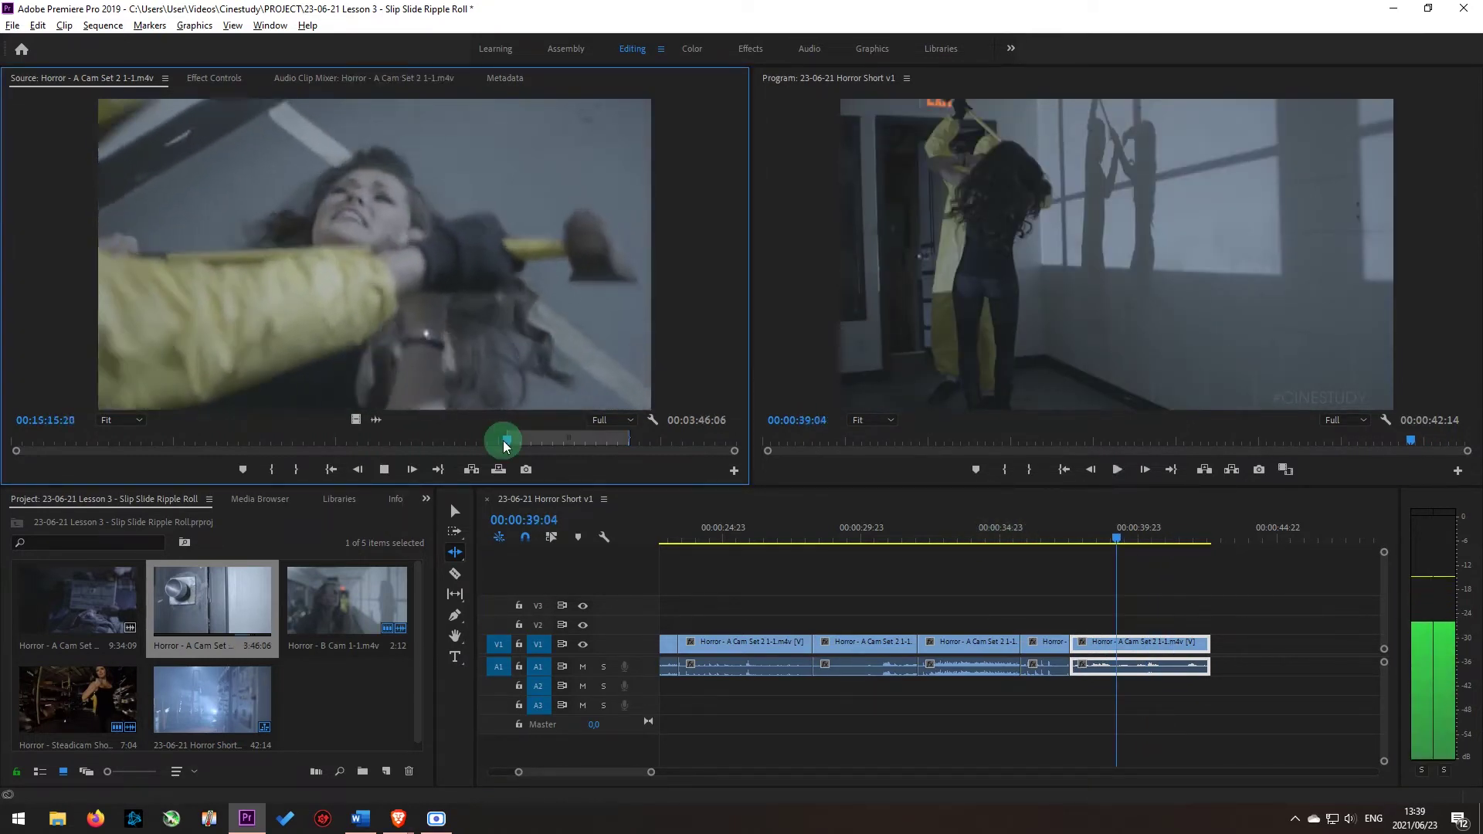
{"action": "key", "text": "i"}
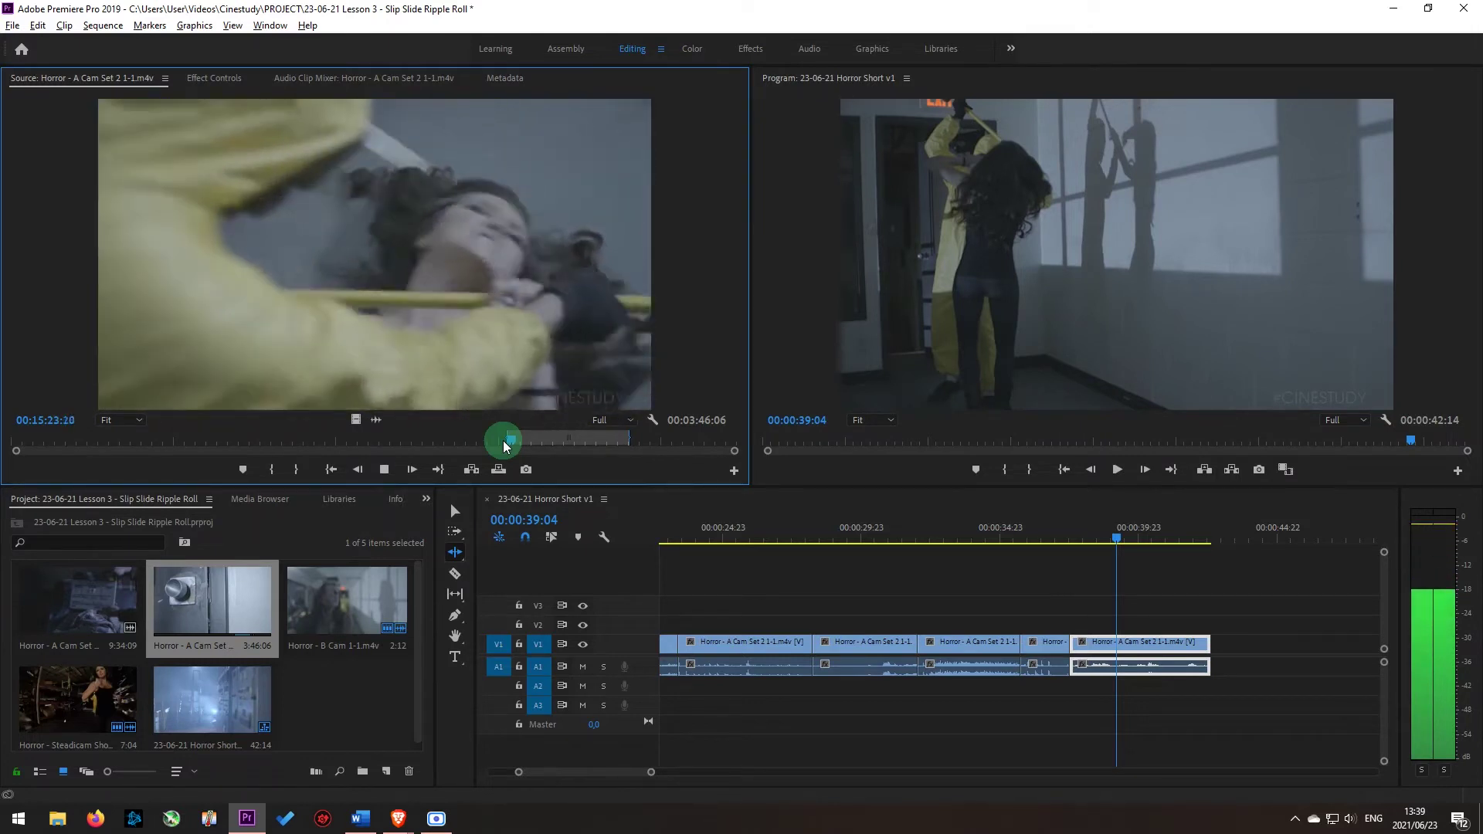
{"action": "key", "text": "space"}
{"action": "key", "text": "o"}
{"action": "left_click", "coordinate": [1264, 573]}
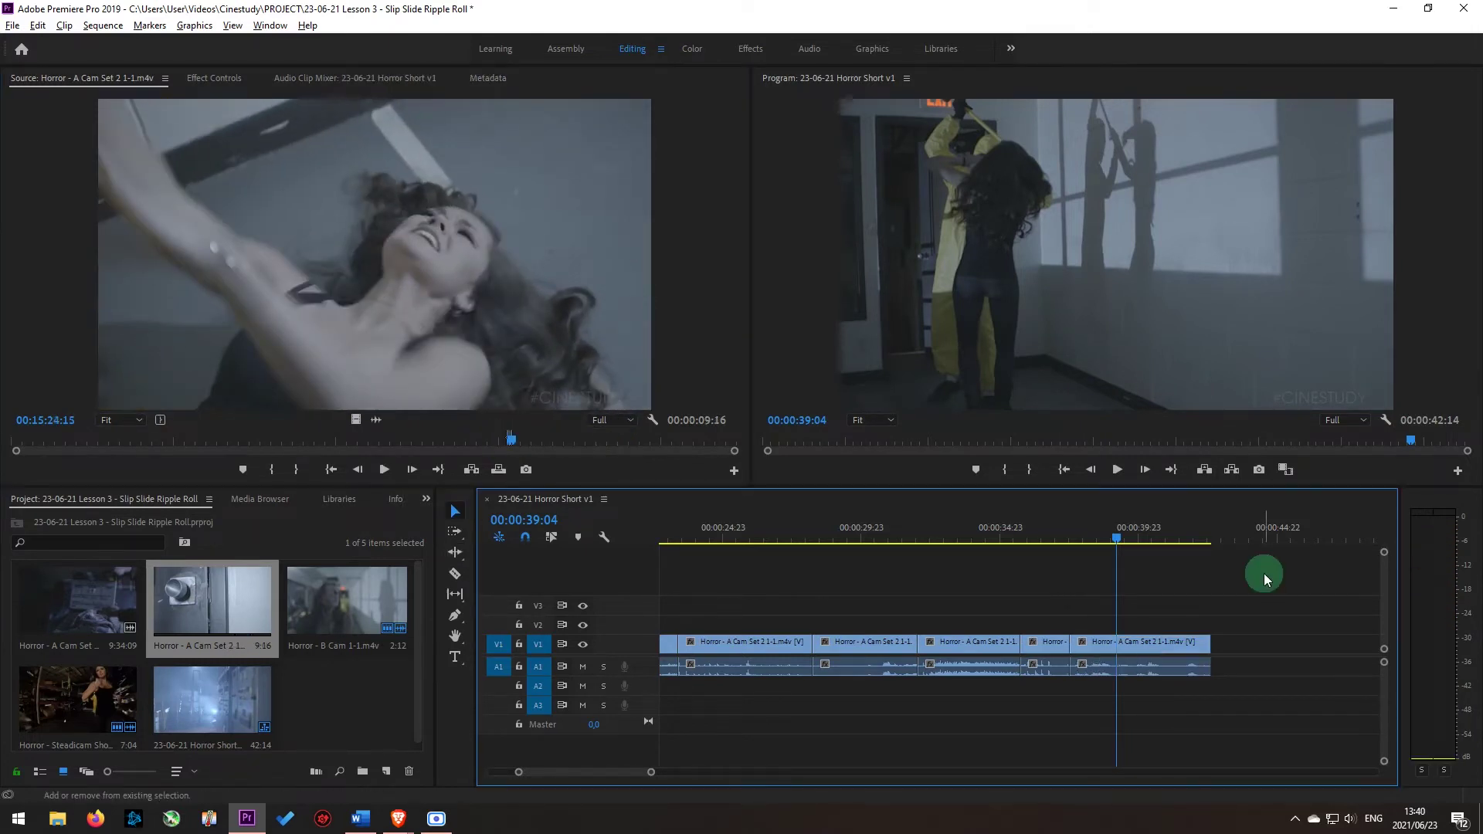
{"action": "key", "text": "period"}
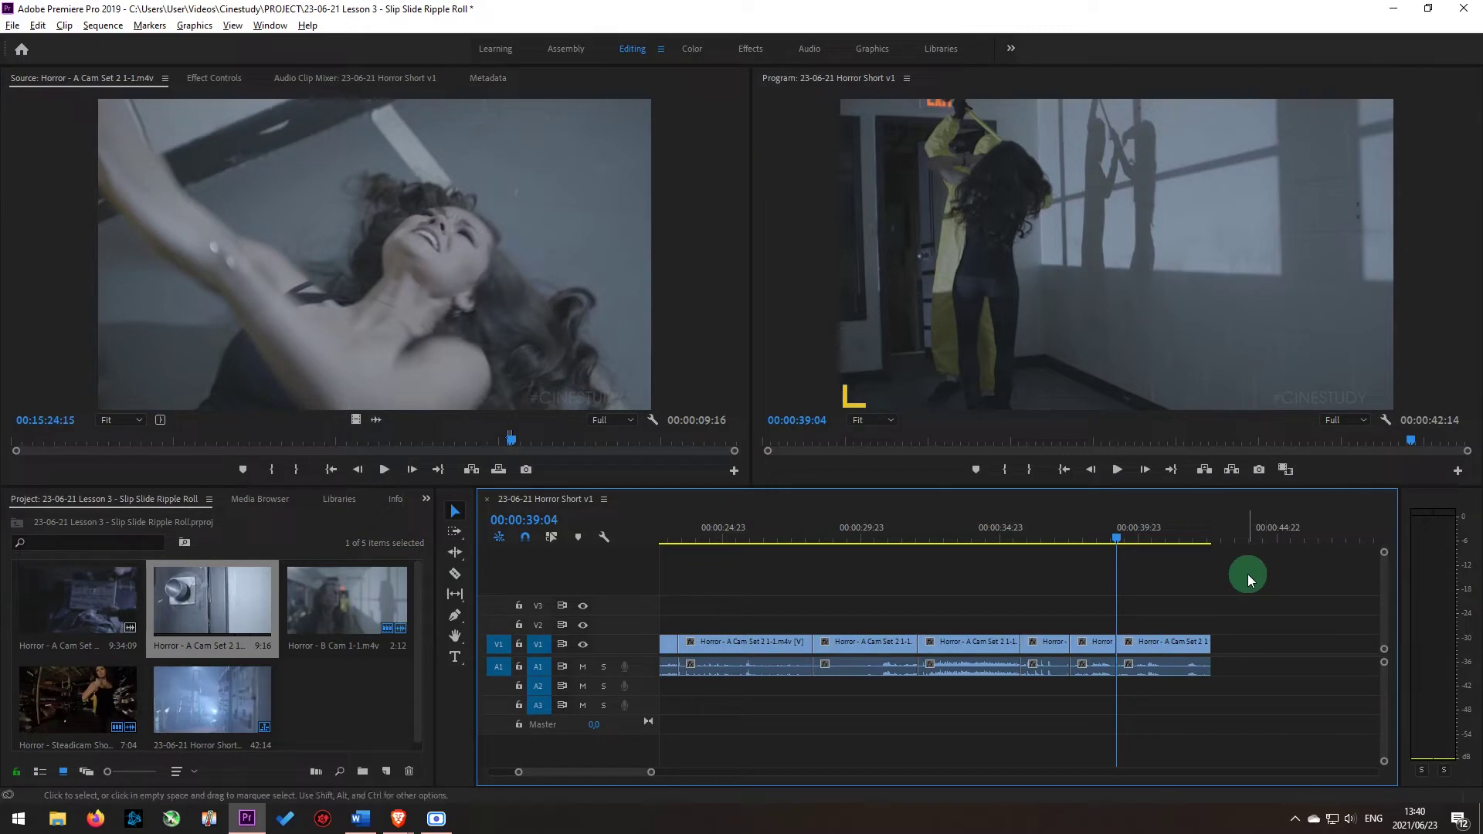
{"action": "key", "text": "comma"}
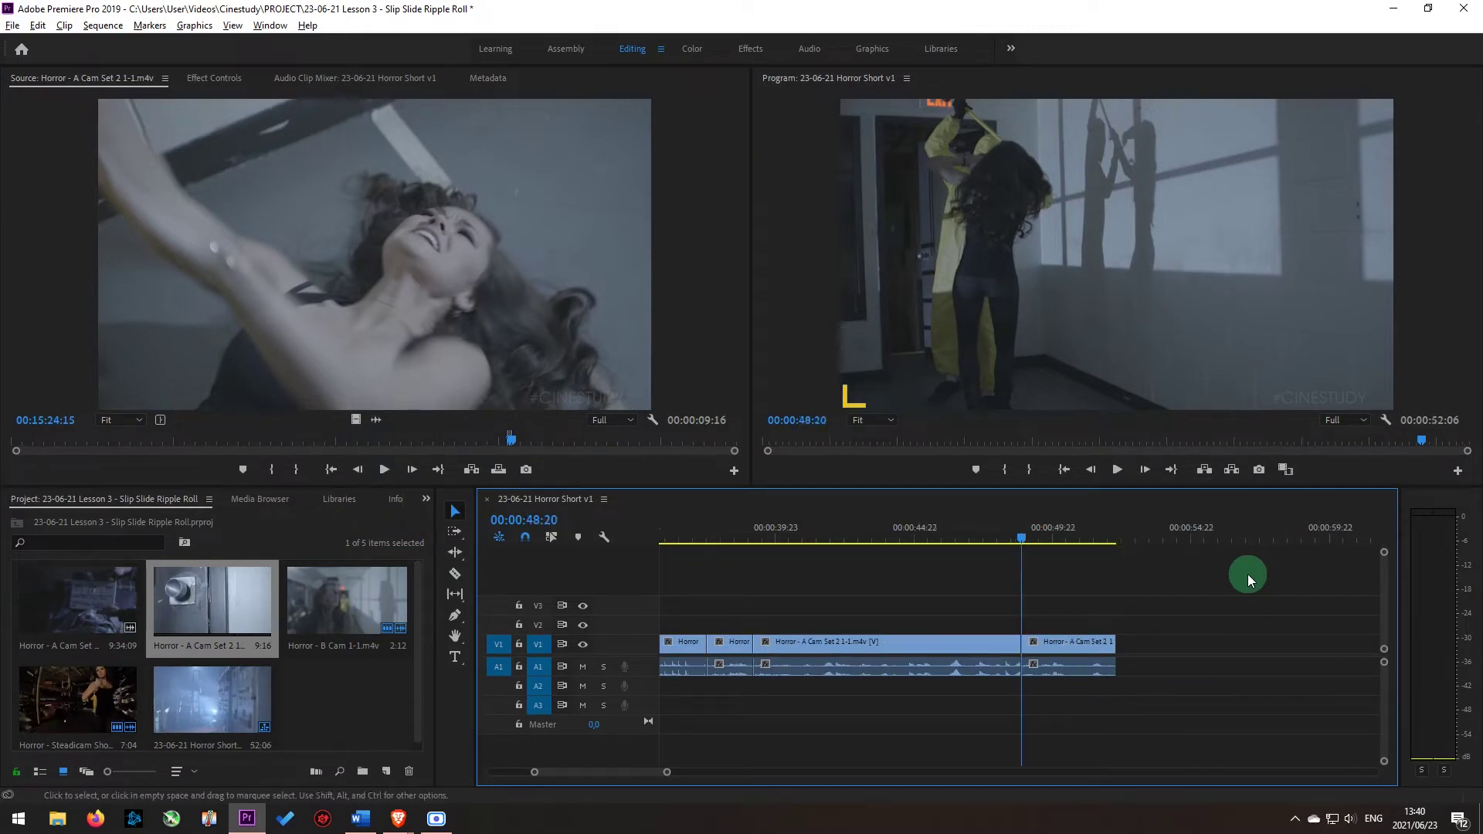
Play the sequence from the end of the B Cam shot through the floor-struggle close-ups to check the cuts
{"action": "left_click", "coordinate": [710, 536]}
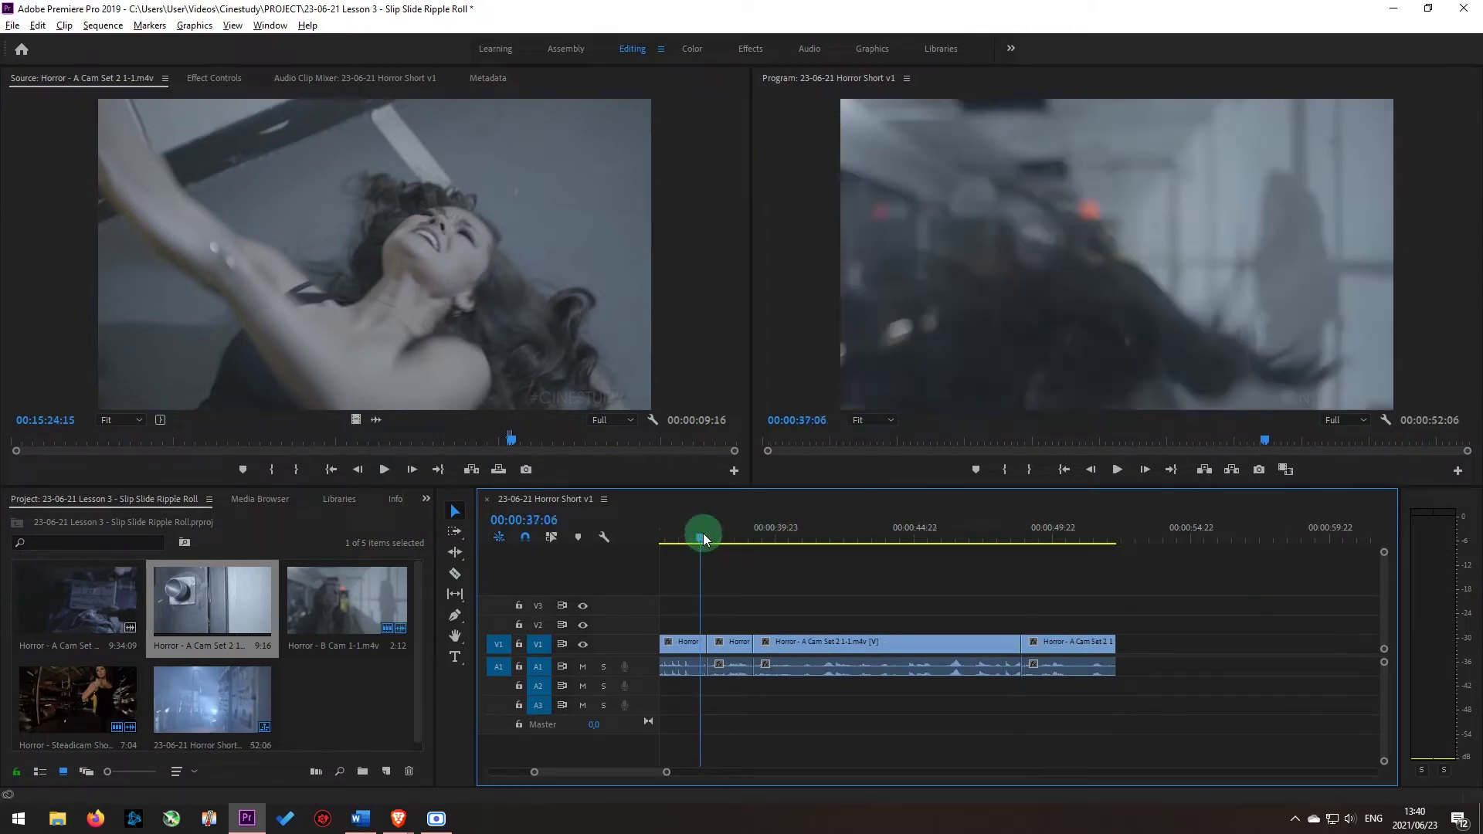
{"action": "key", "text": "space"}
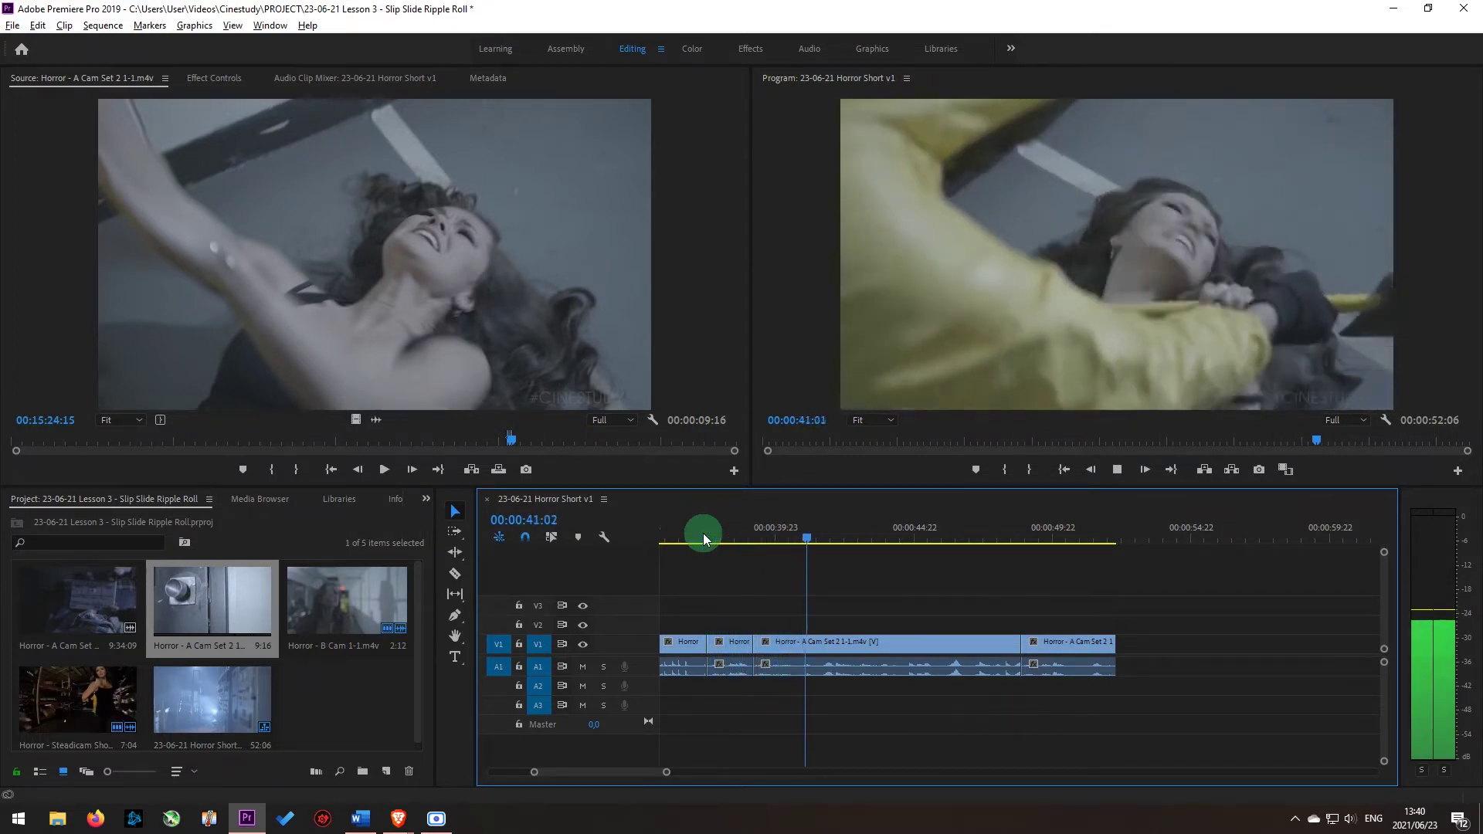
{"action": "key", "text": "space"}
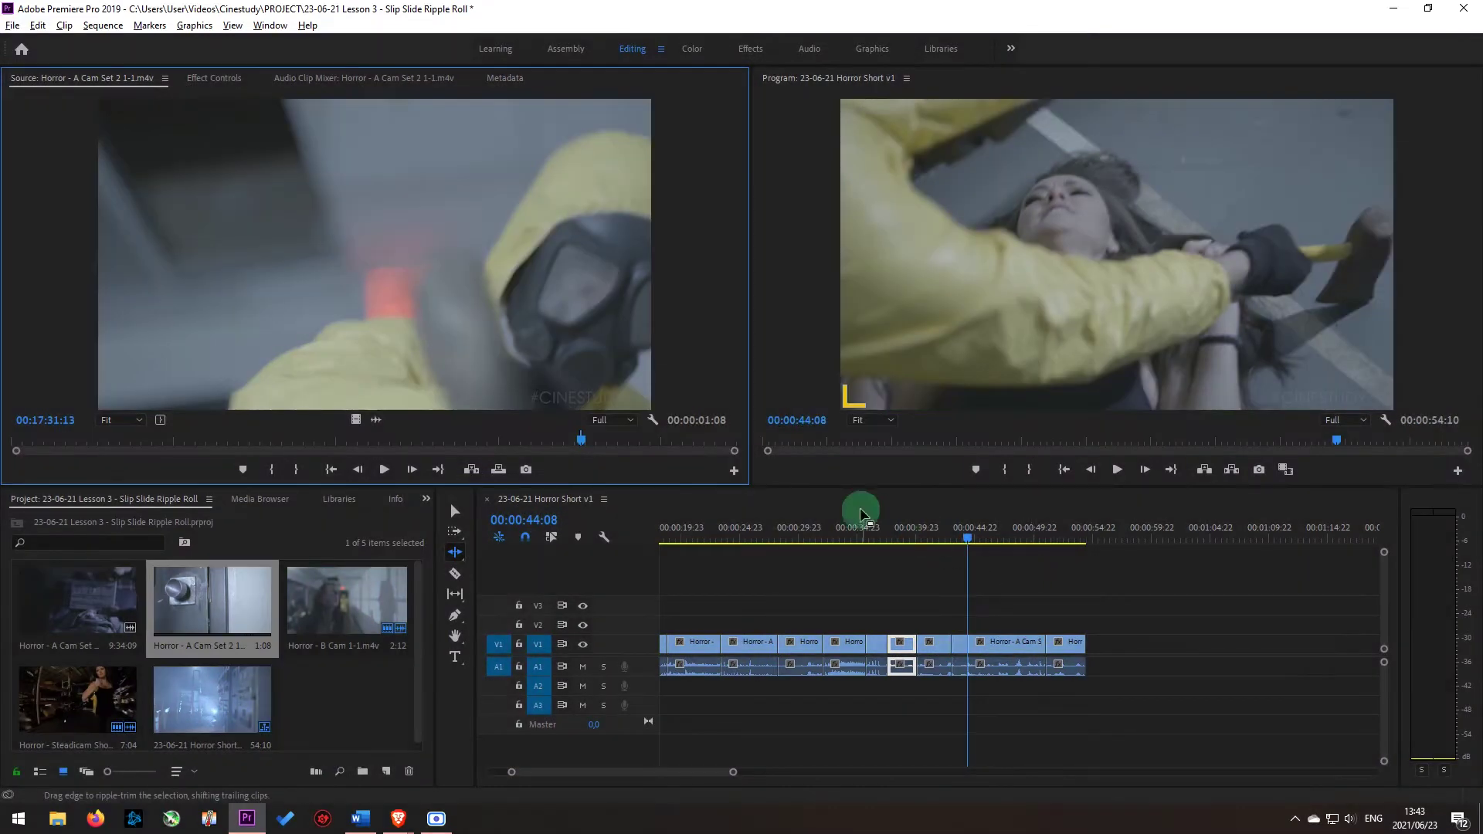
{"action": "left_click", "coordinate": [851, 525]}
{"action": "key", "text": "space"}
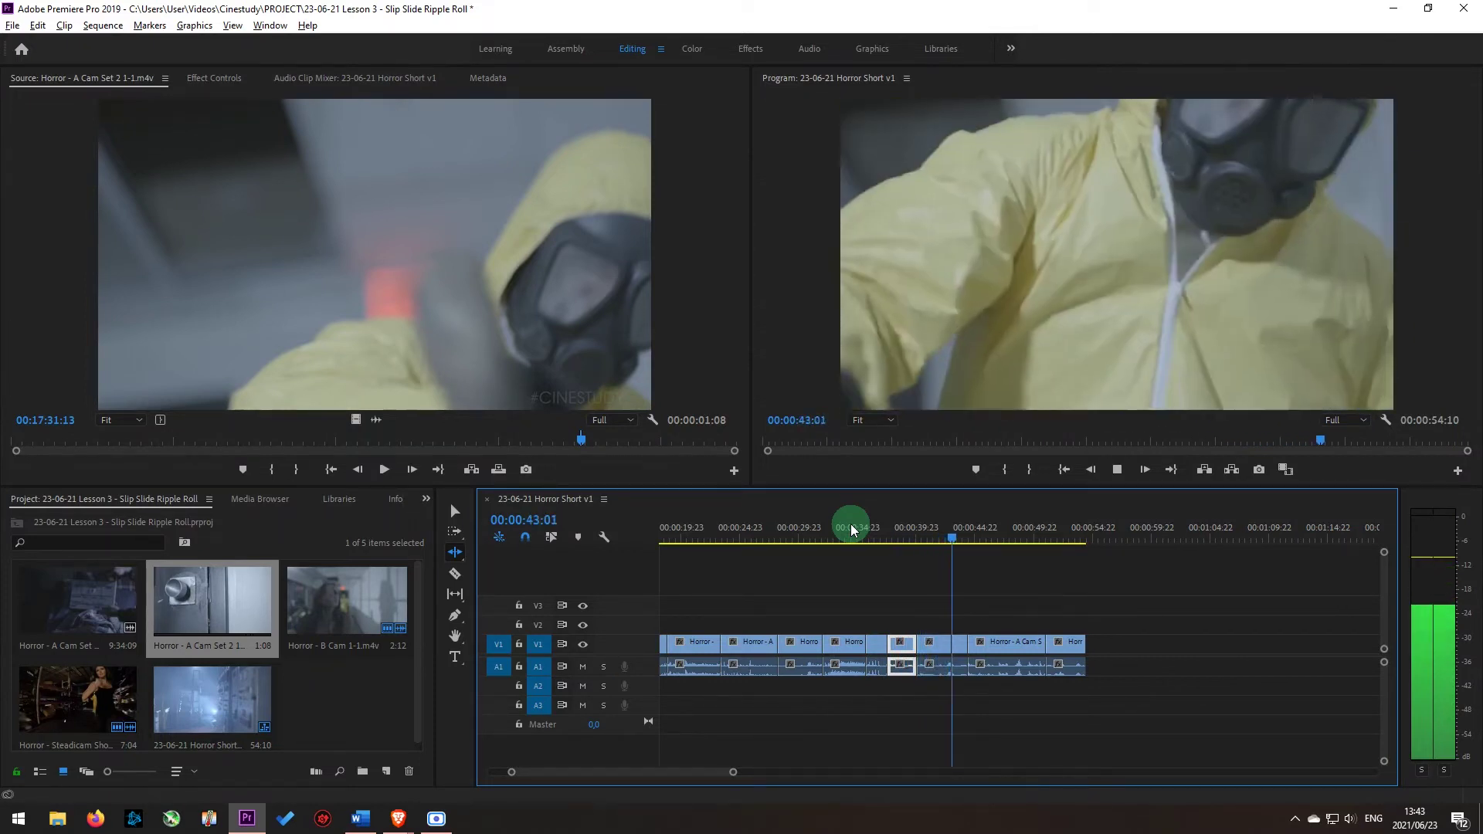
{"action": "key", "text": "space"}
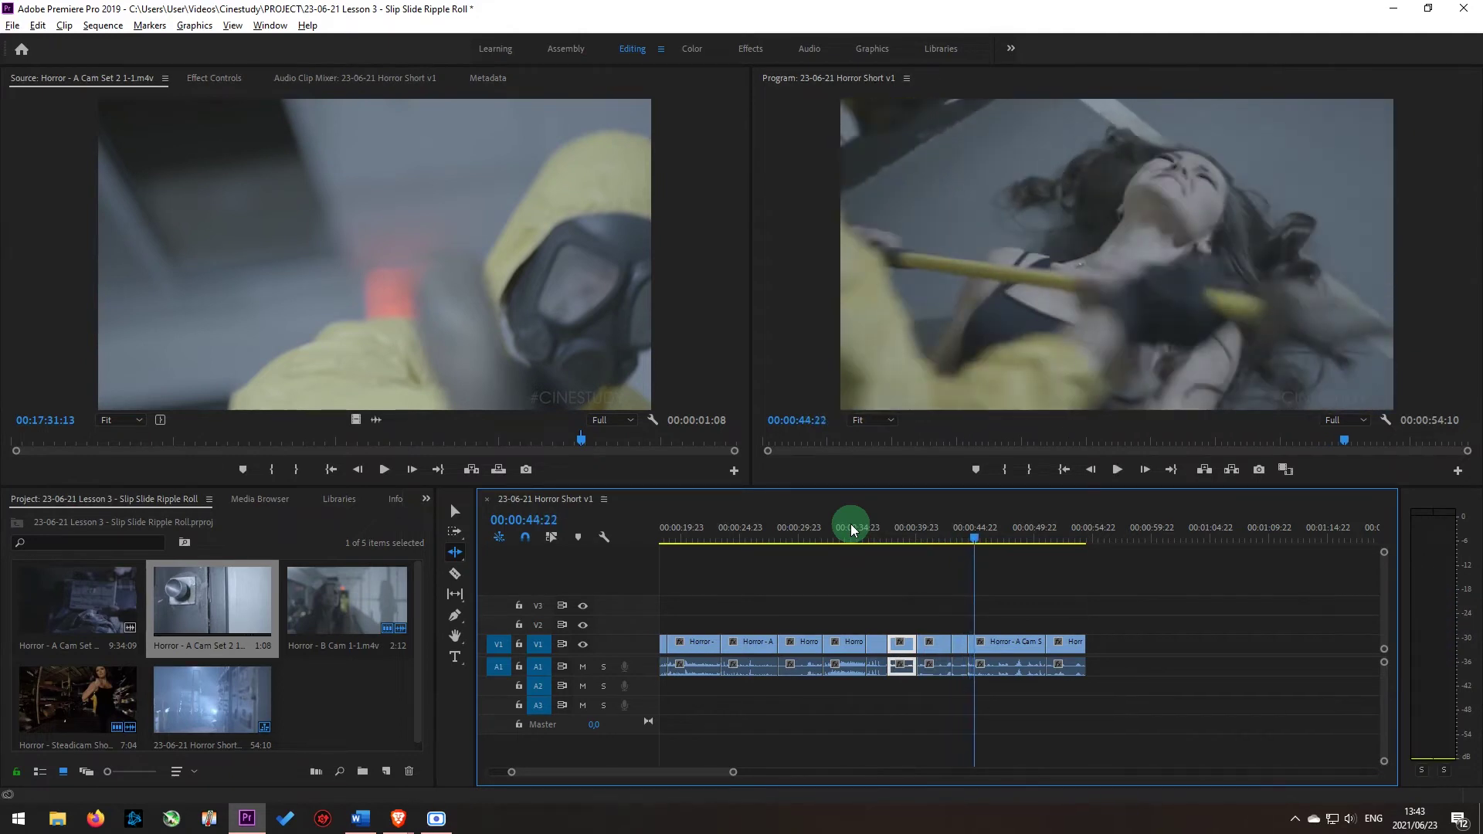
Mark a 00:00:02:16 section of the axe-struggle close-up ending at 00:15:53:15 and insert it at 00:00:44:08
{"action": "left_click", "coordinate": [526, 442]}
{"action": "key", "text": "space"}
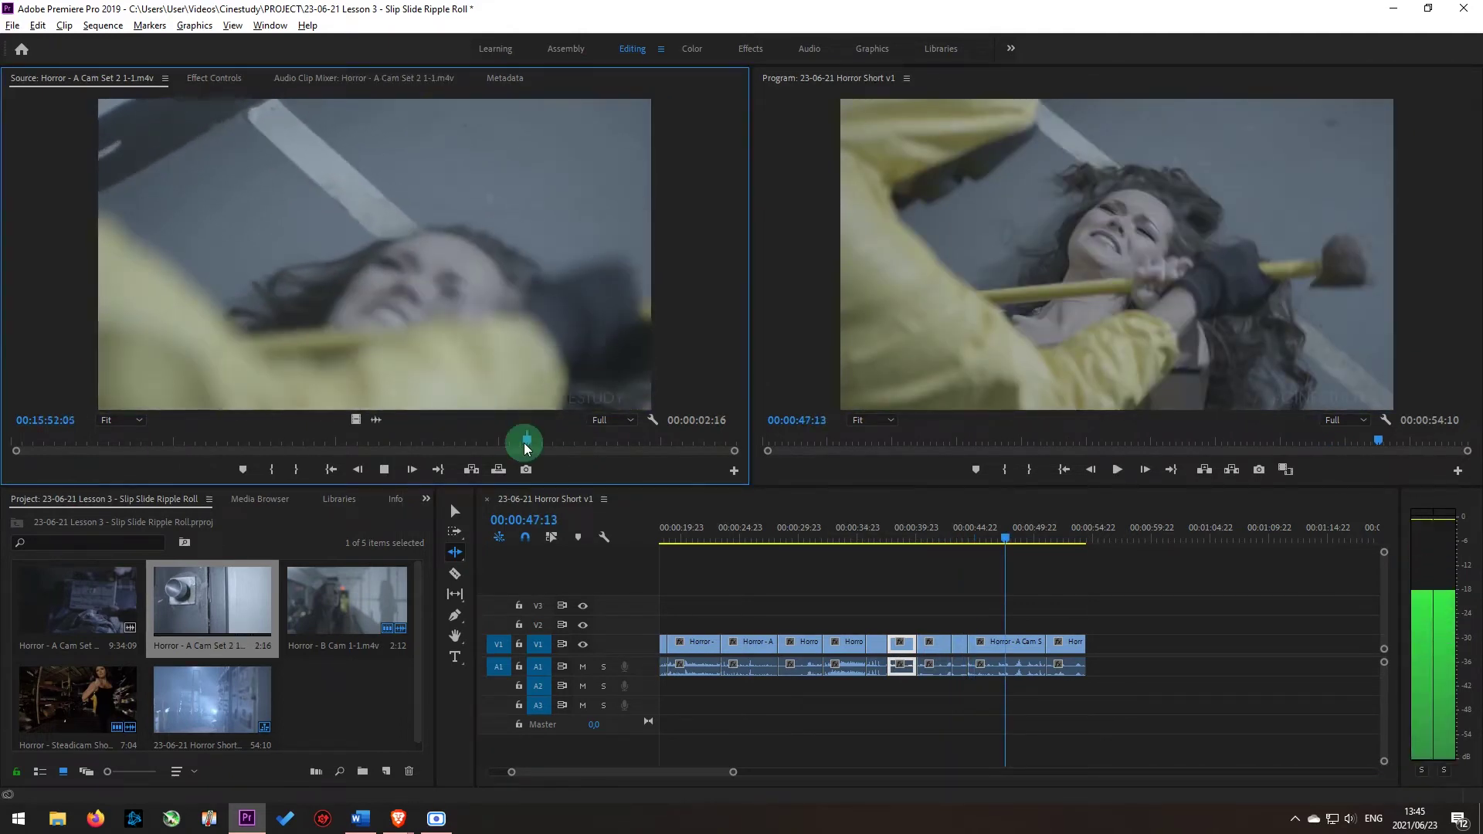
{"action": "key", "text": "space"}
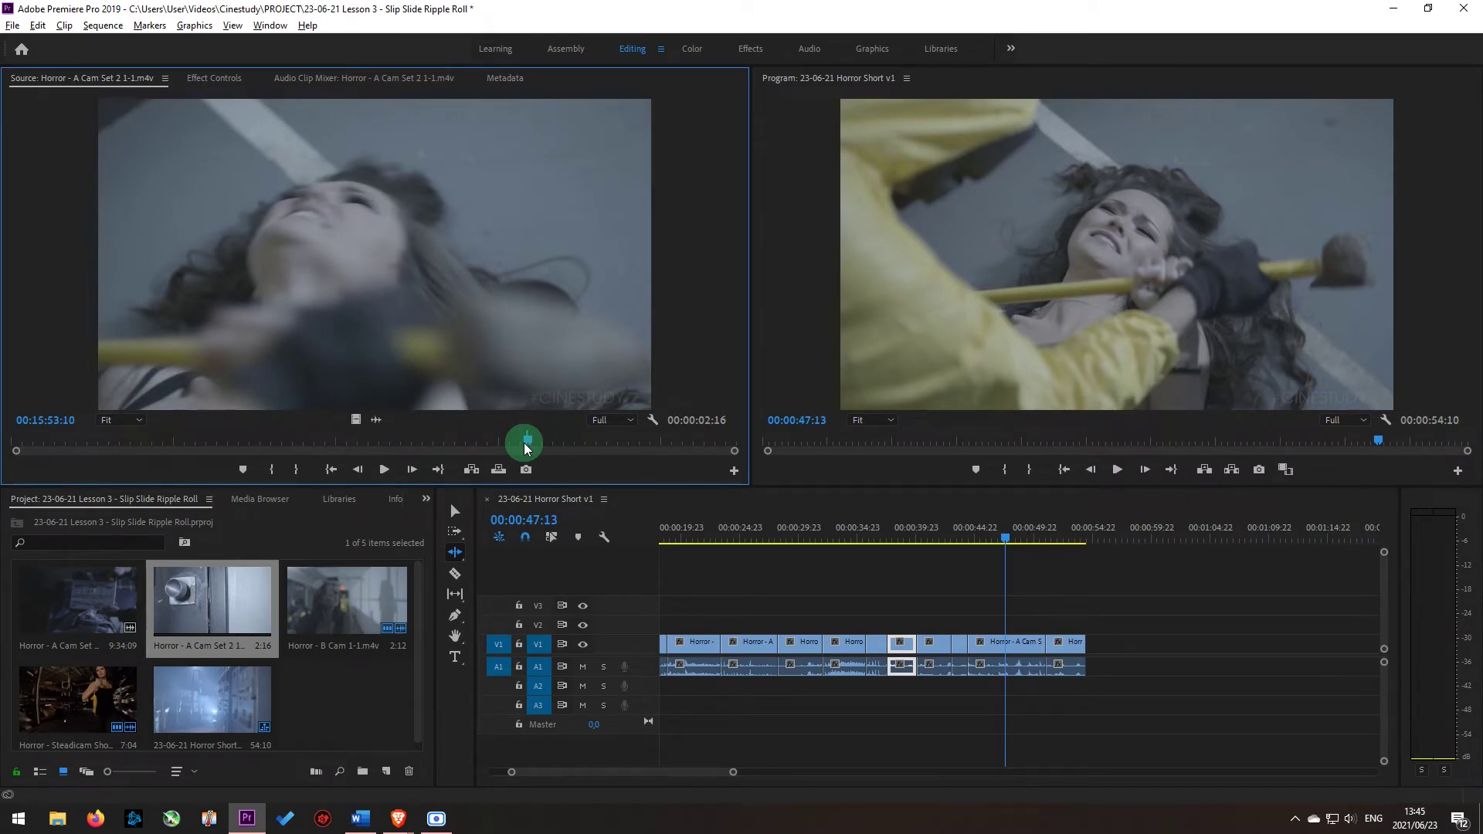
{"action": "left_click", "coordinate": [981, 593]}
{"action": "key", "text": "space"}
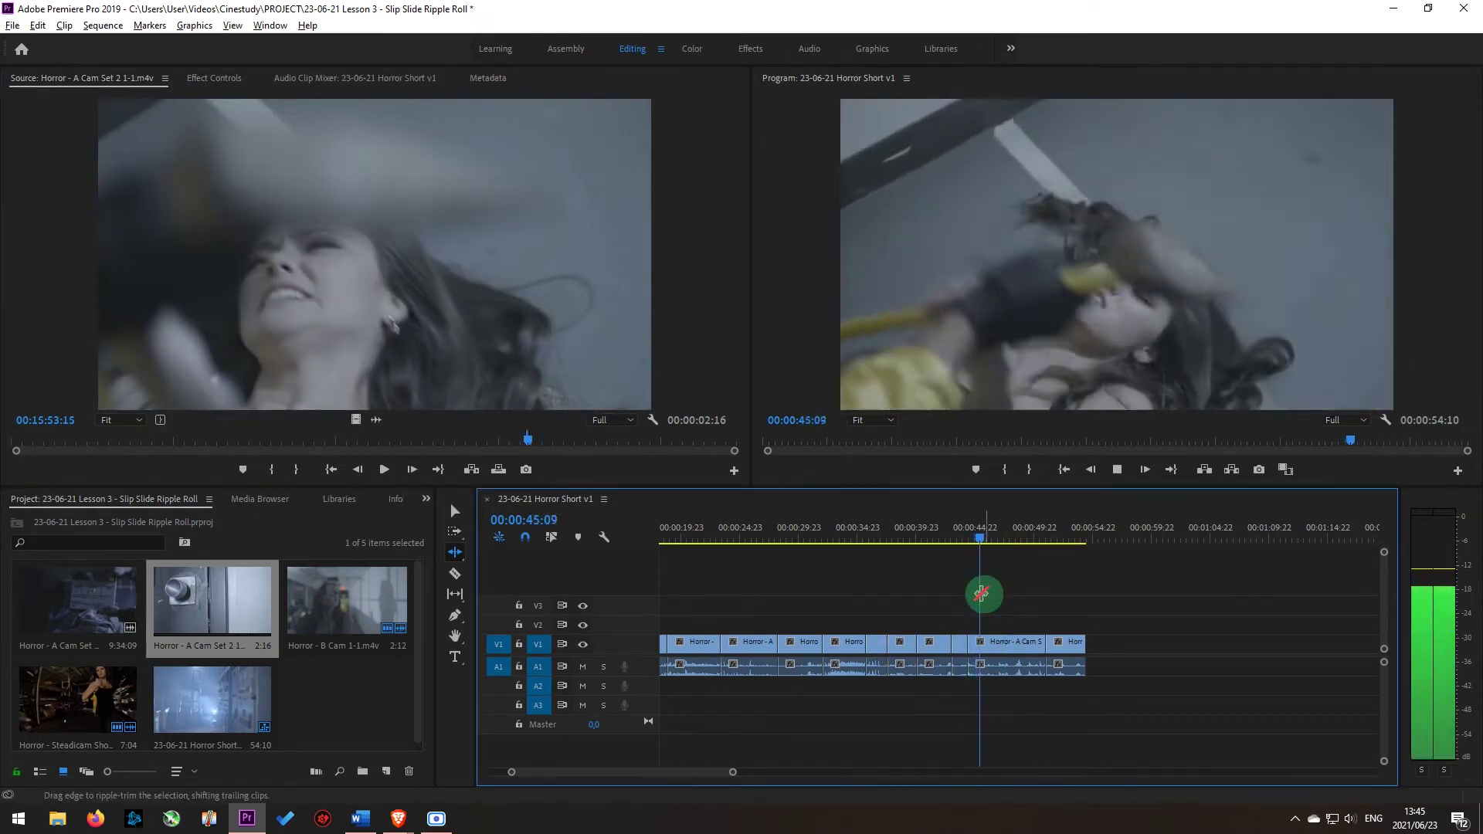
{"action": "key", "text": "space"}
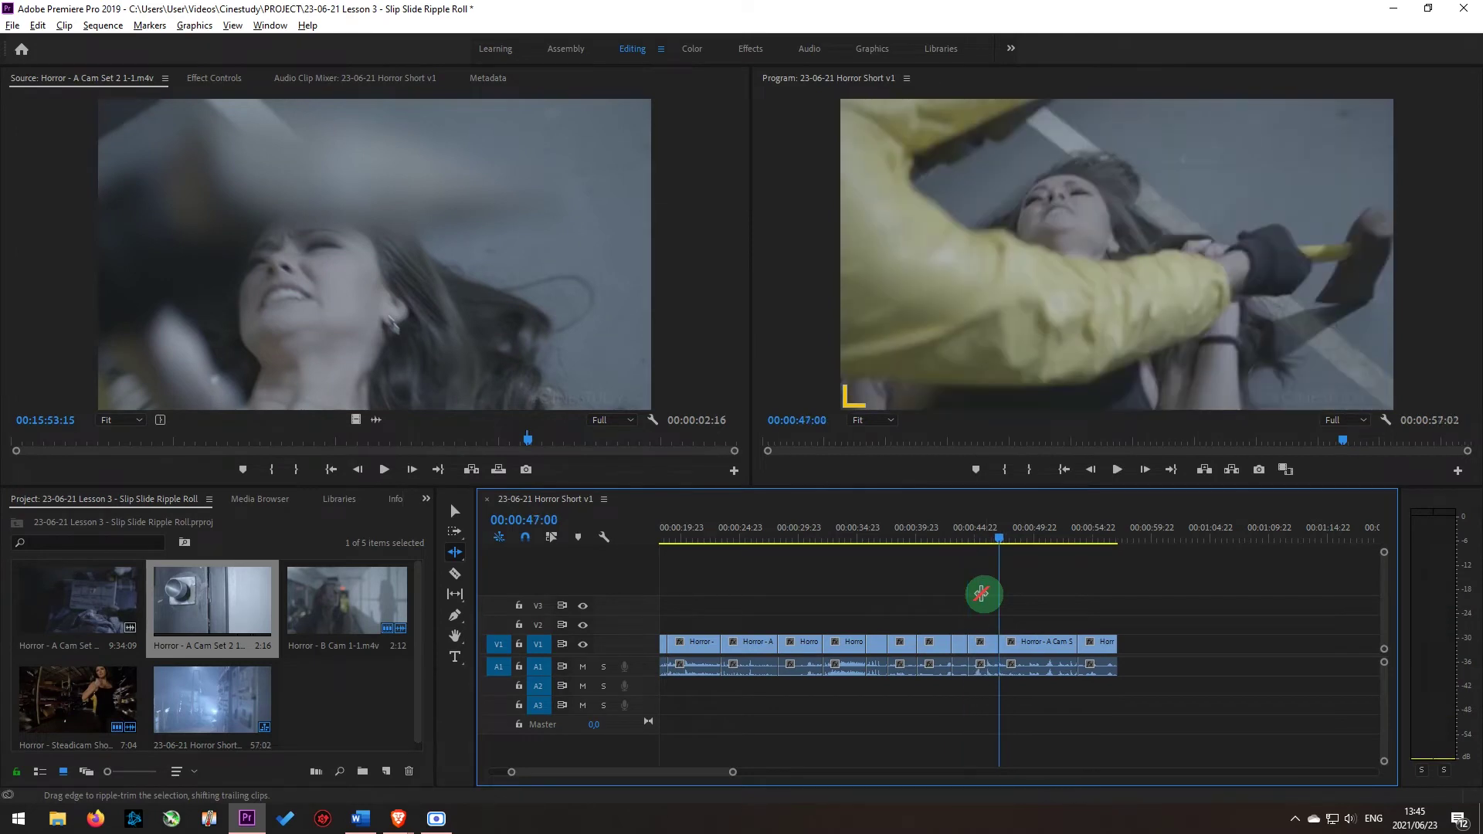
Play the sequence from about 00:00:36:20 through the newly inserted close-up and replay the cut leading into it
{"action": "left_click", "coordinate": [882, 535]}
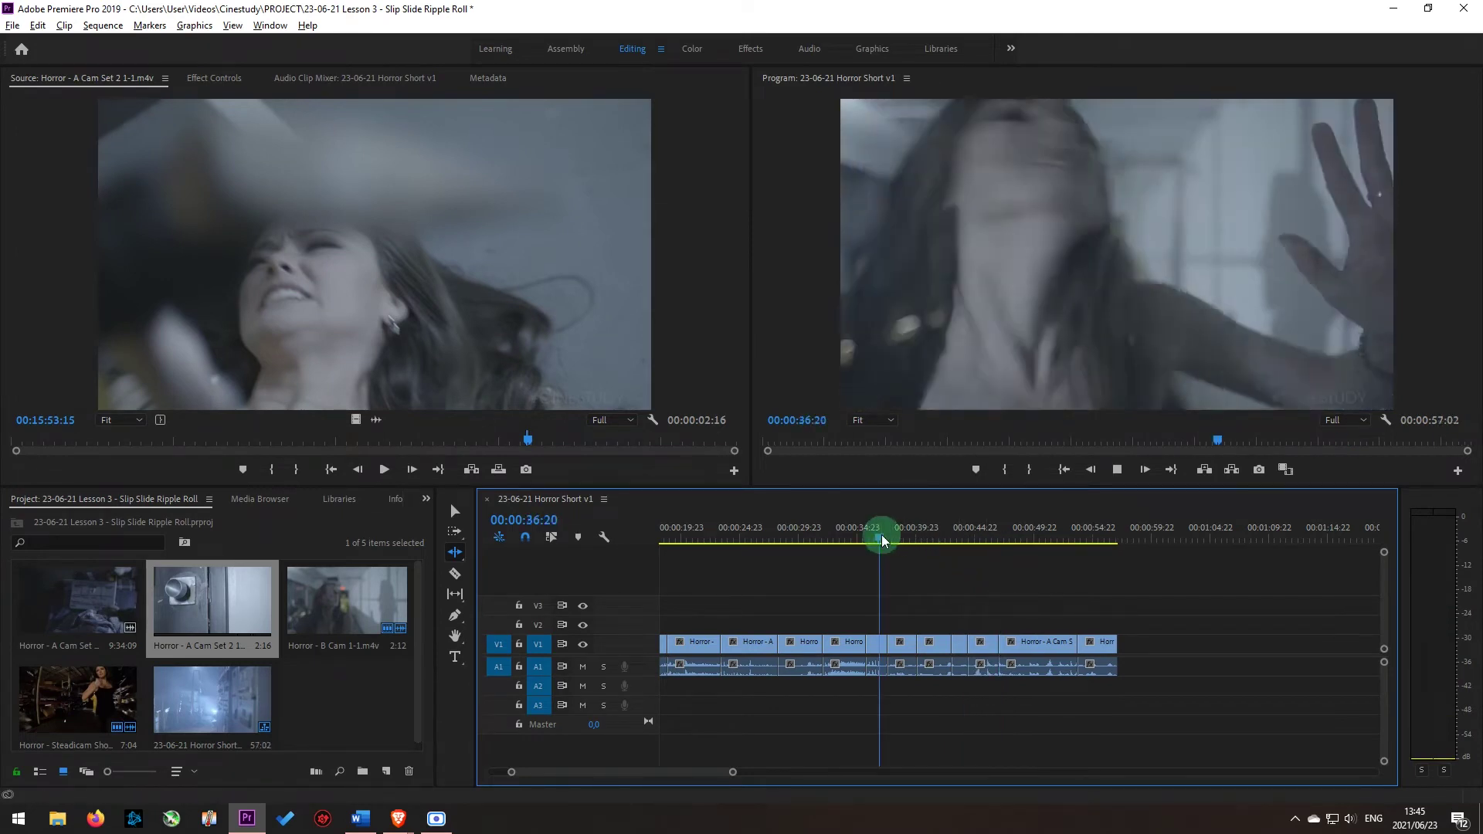
{"action": "key", "text": "space"}
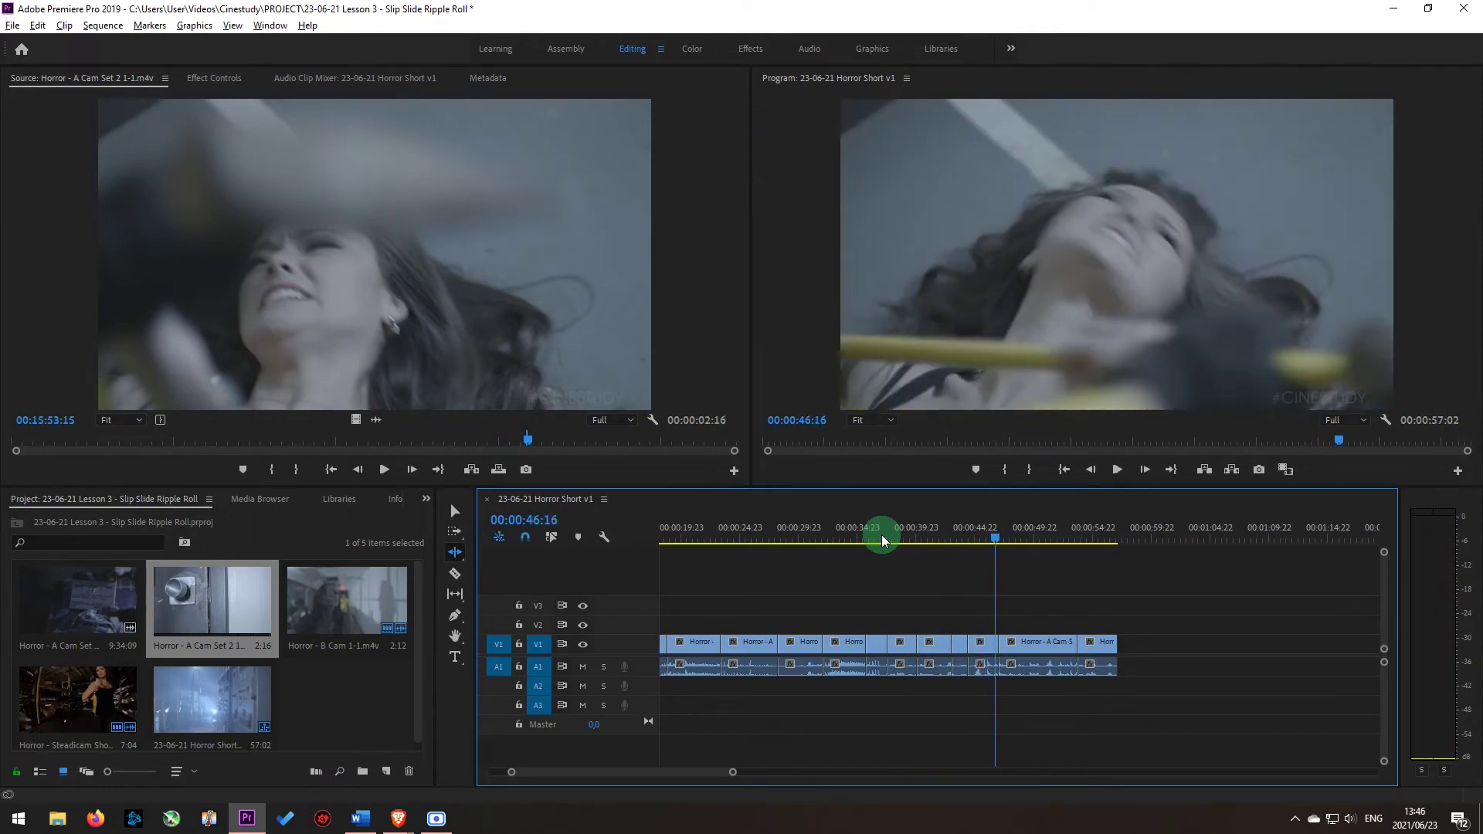
{"action": "left_click", "coordinate": [963, 539]}
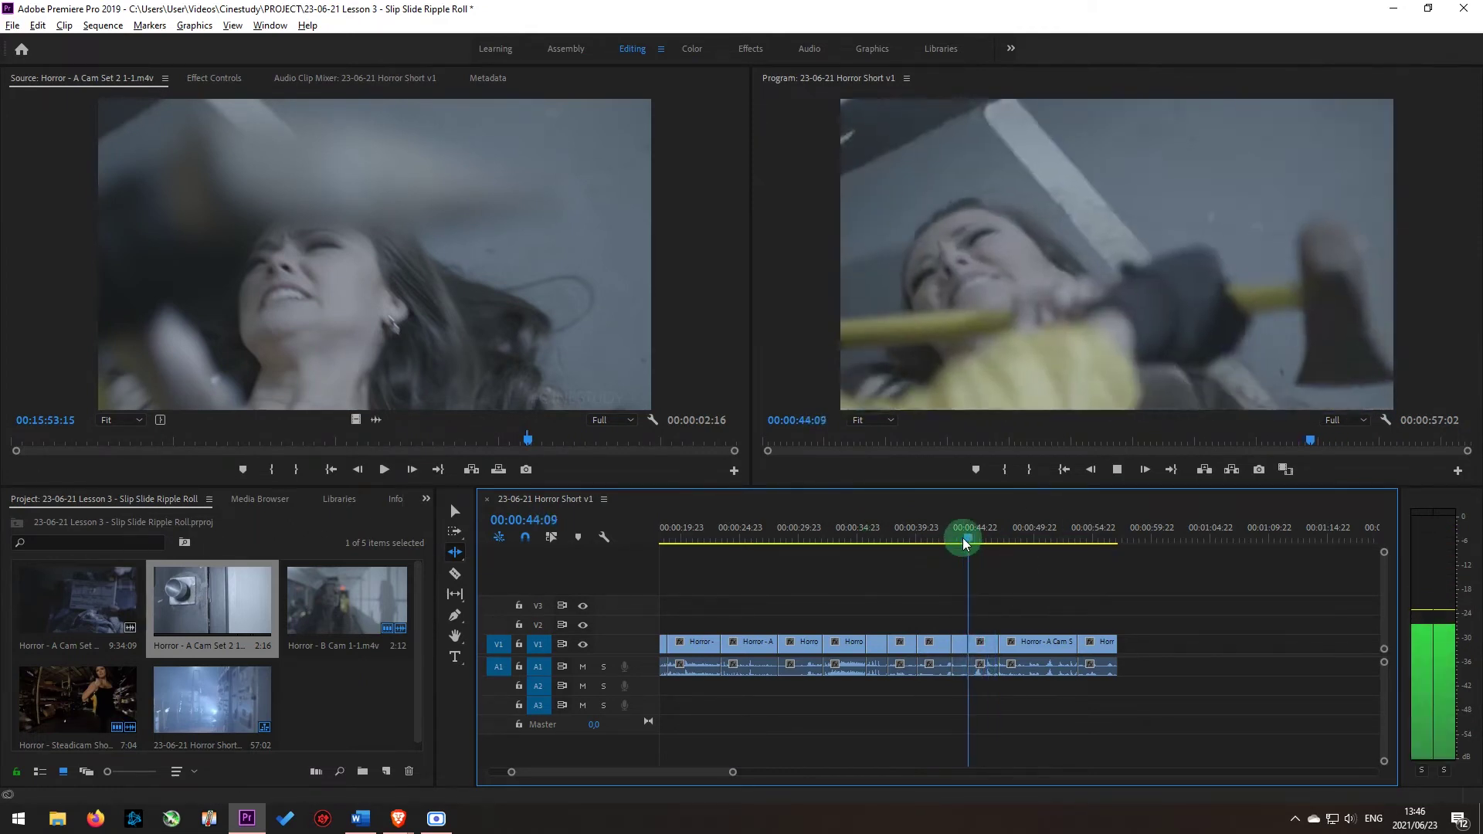
{"action": "key", "text": "space"}
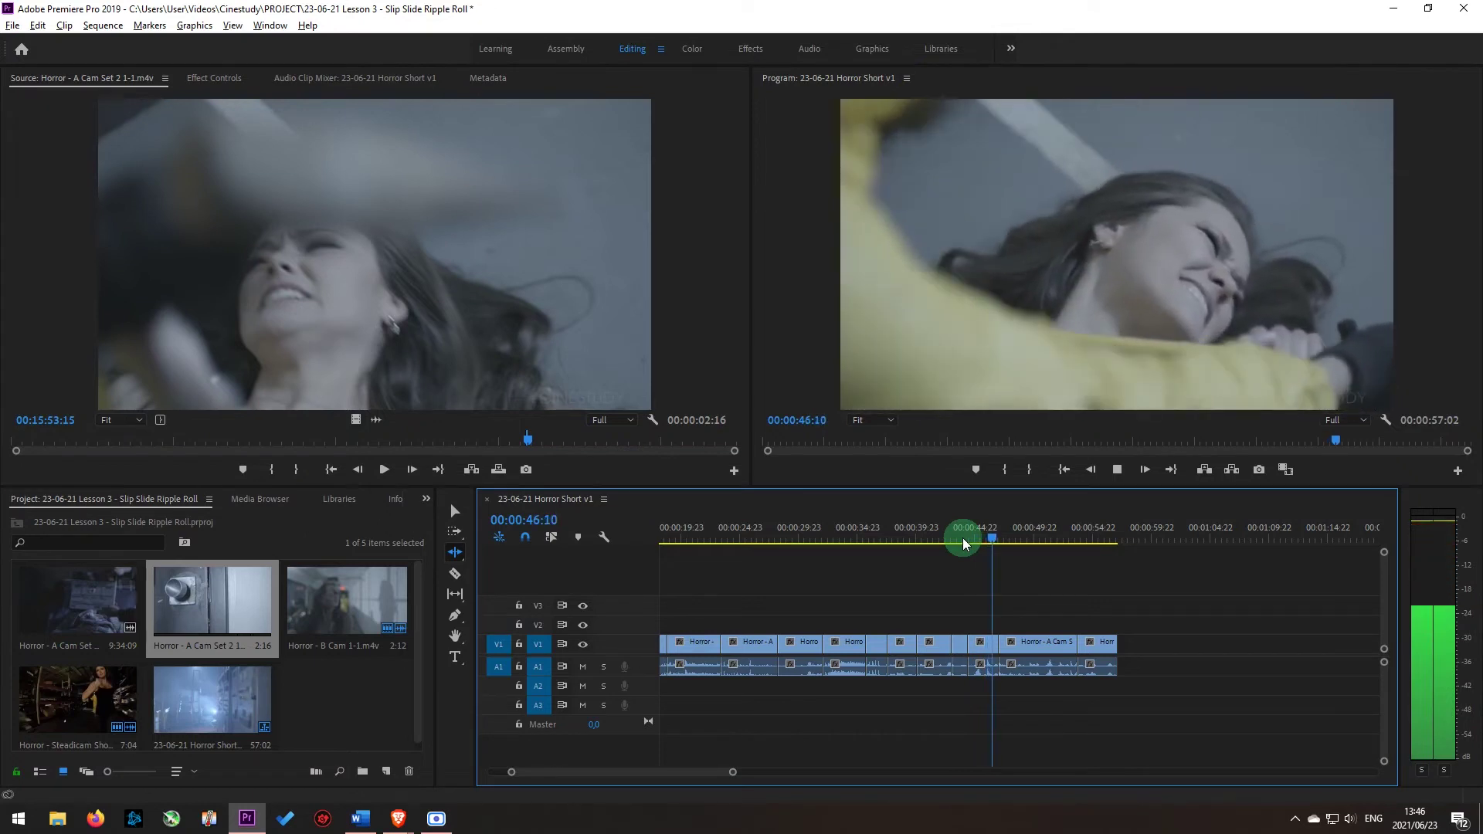
Roll the video edit at 00:00:44:08 about one second later and play the sequence across it
{"action": "key", "text": "Up"}
{"action": "key", "text": "n"}
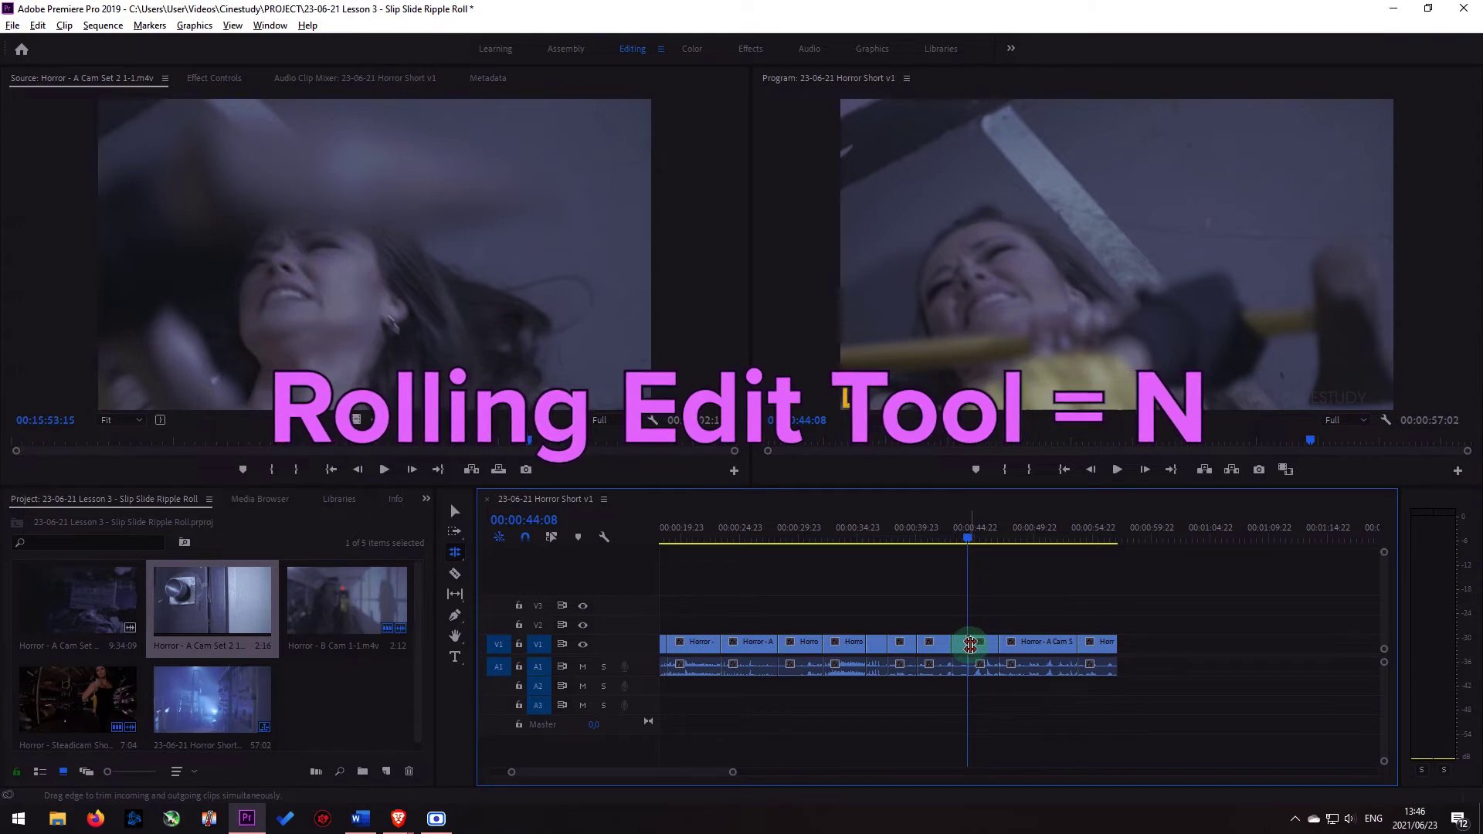
{"action": "left_click_drag", "start_coordinate": [971, 645], "coordinate": [979, 645]}
{"action": "left_click", "coordinate": [928, 540]}
{"action": "key", "text": "space"}
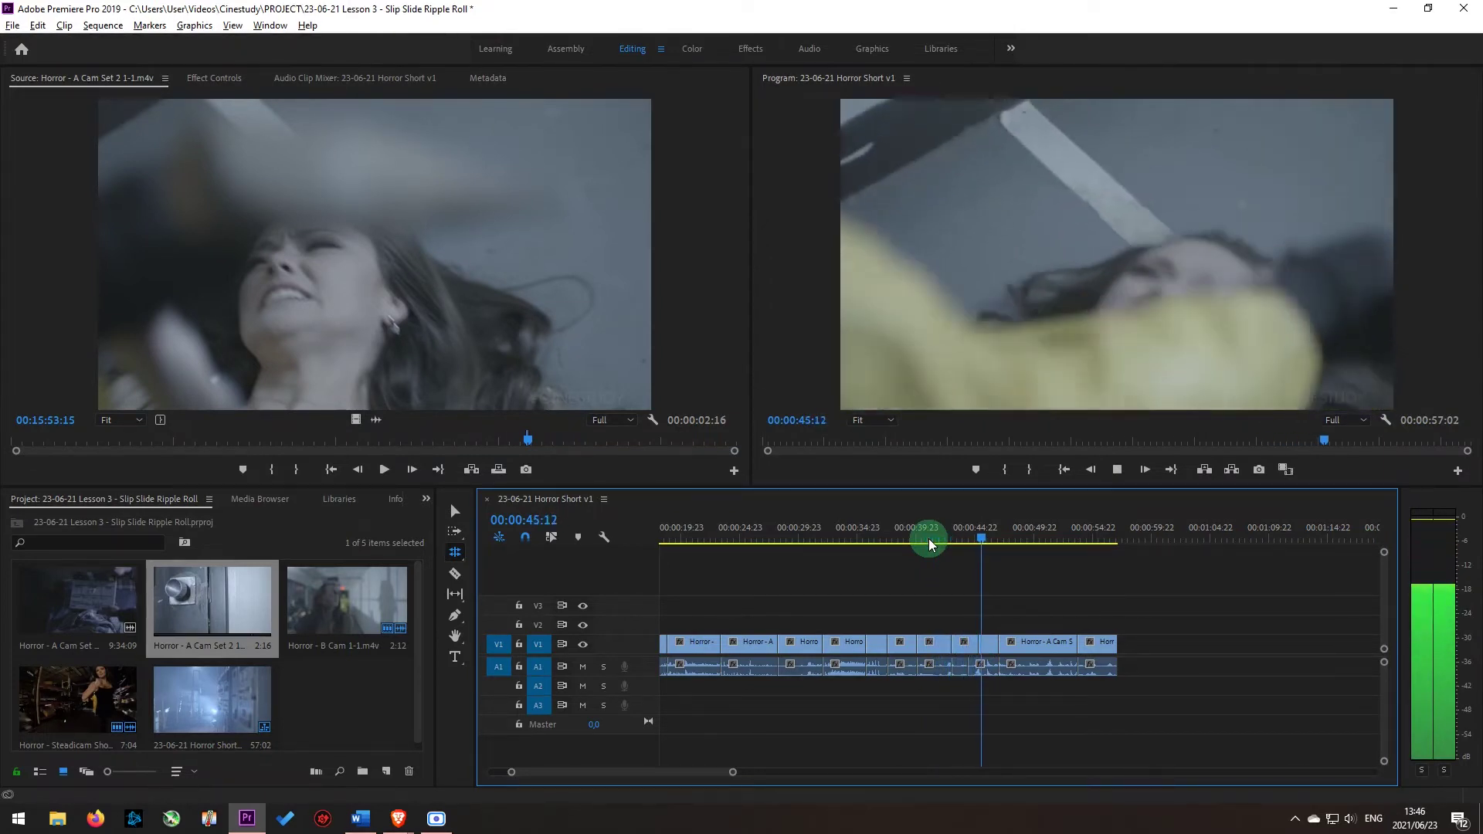
Mark a 00:00:02:13 section of the A Cam struggle shot ending at 00:16:39:09 and insert it at 00:00:48:00
{"action": "key", "text": "space"}
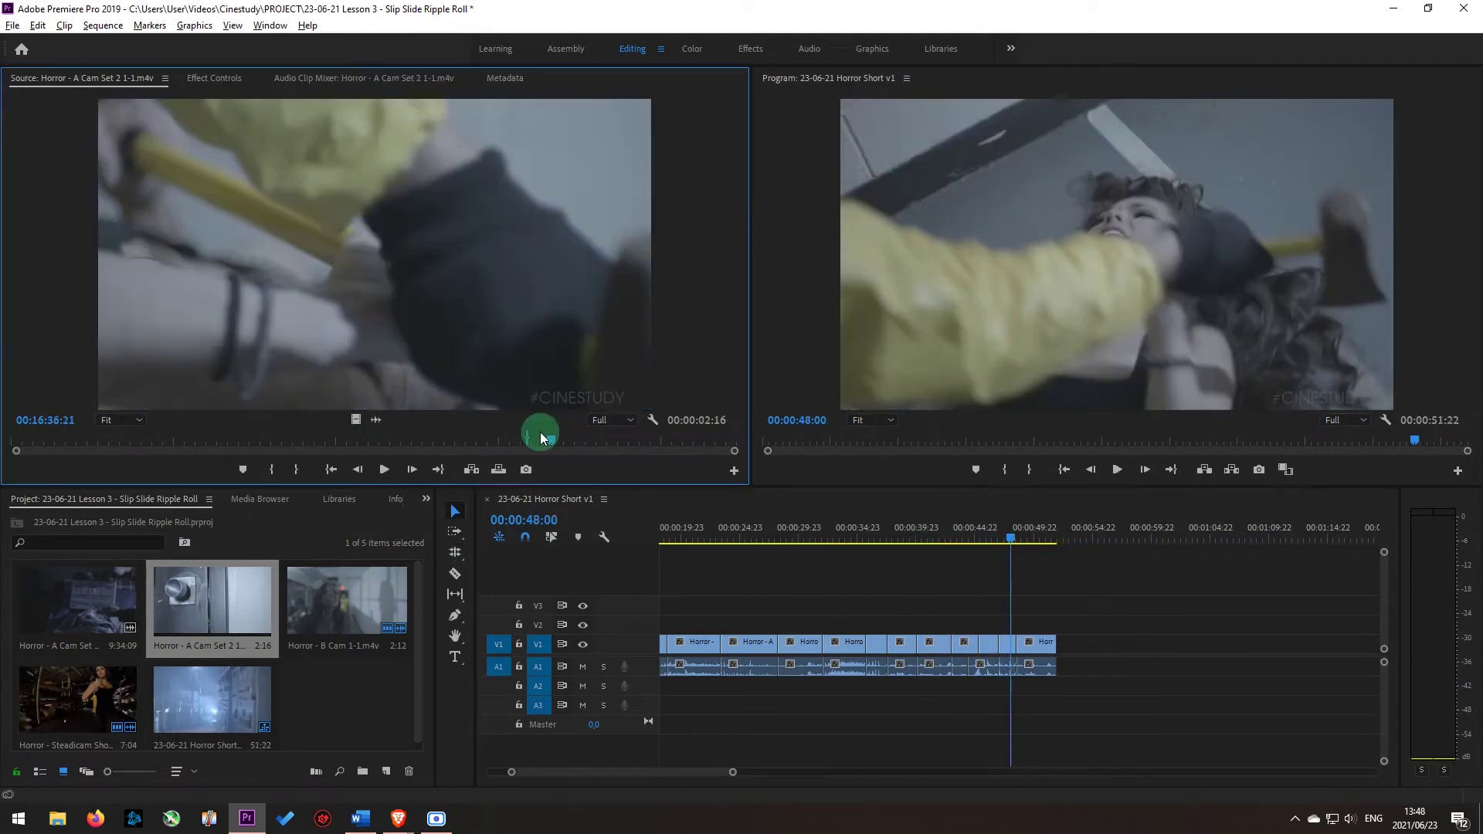
{"action": "key", "text": "i"}
{"action": "key", "text": "space"}
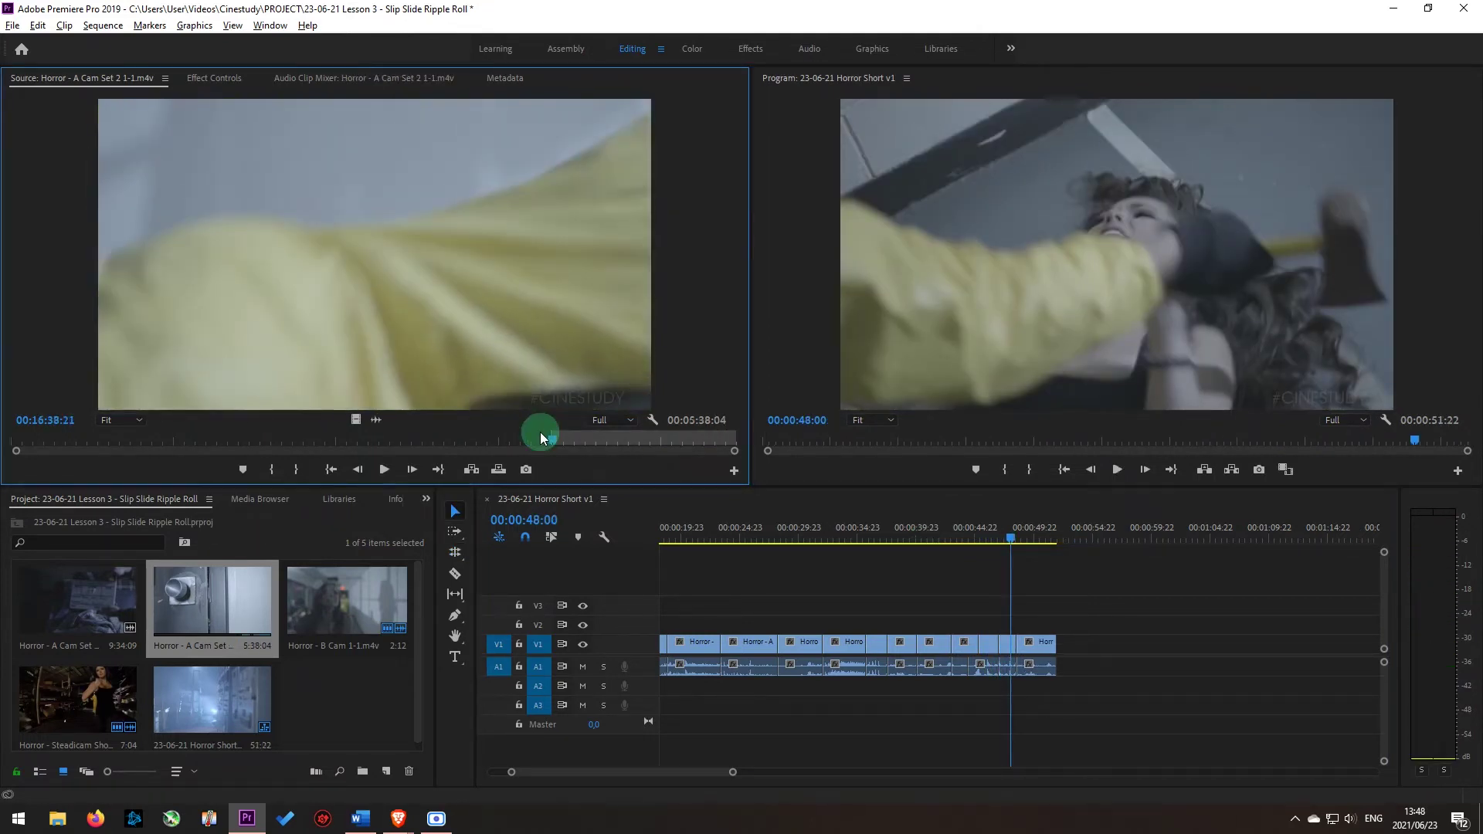
{"action": "key", "text": "space"}
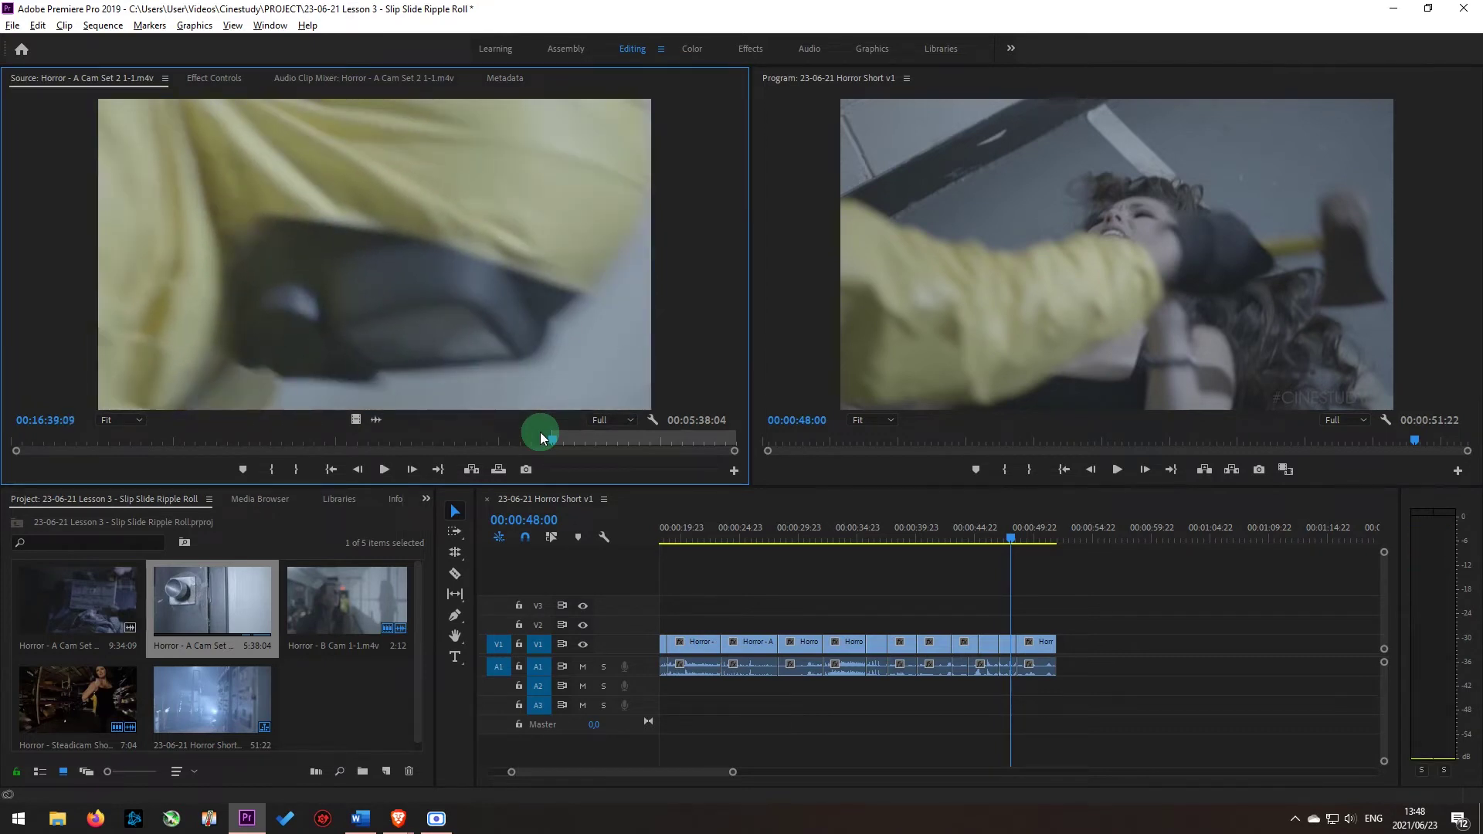
{"action": "key", "text": "o"}
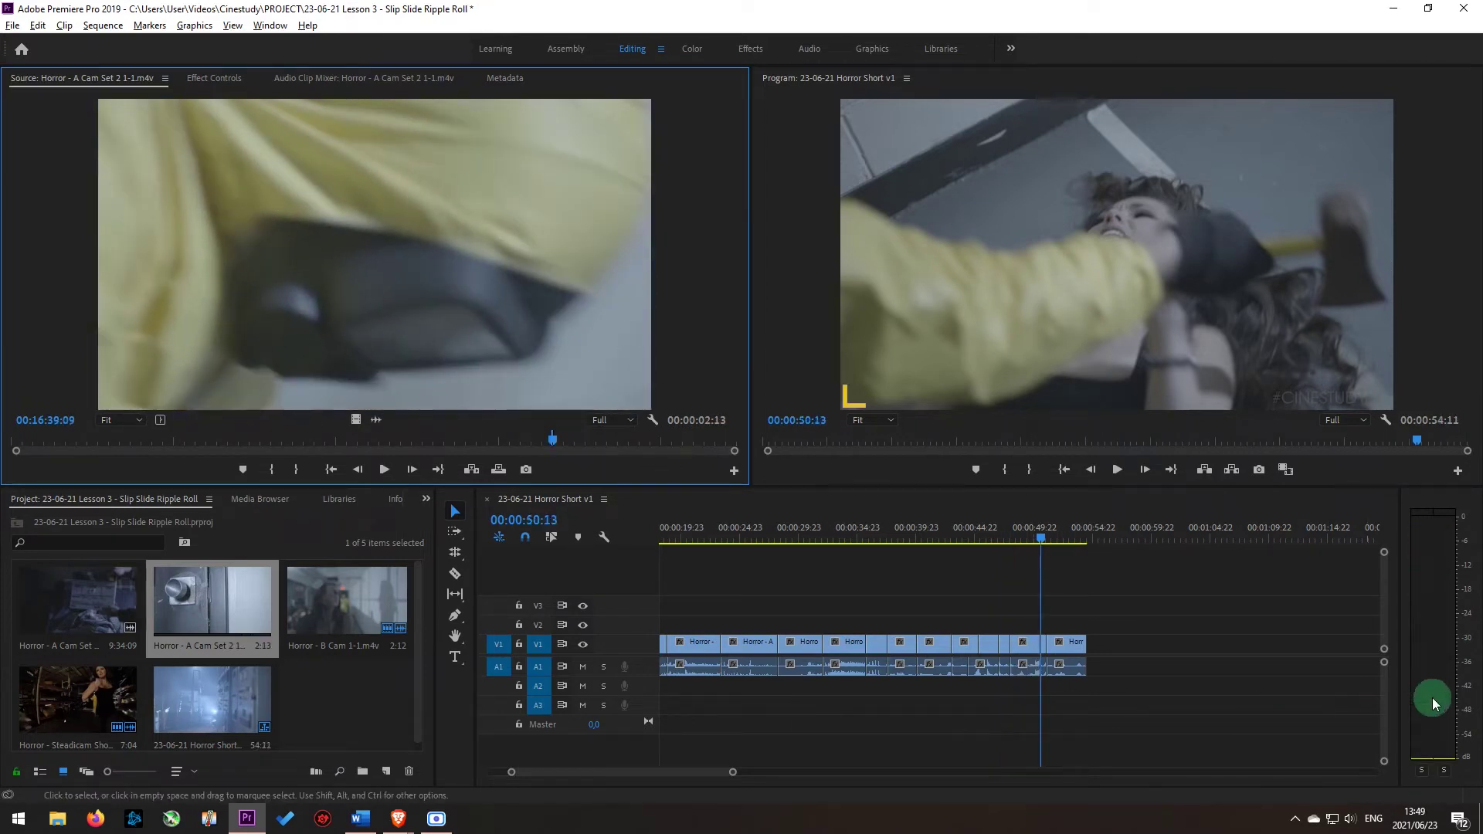
Play the sequence through the struggle close-ups into the shot inserted at 00:00:48:00
{"action": "left_click", "coordinate": [934, 533]}
{"action": "key", "text": "space"}
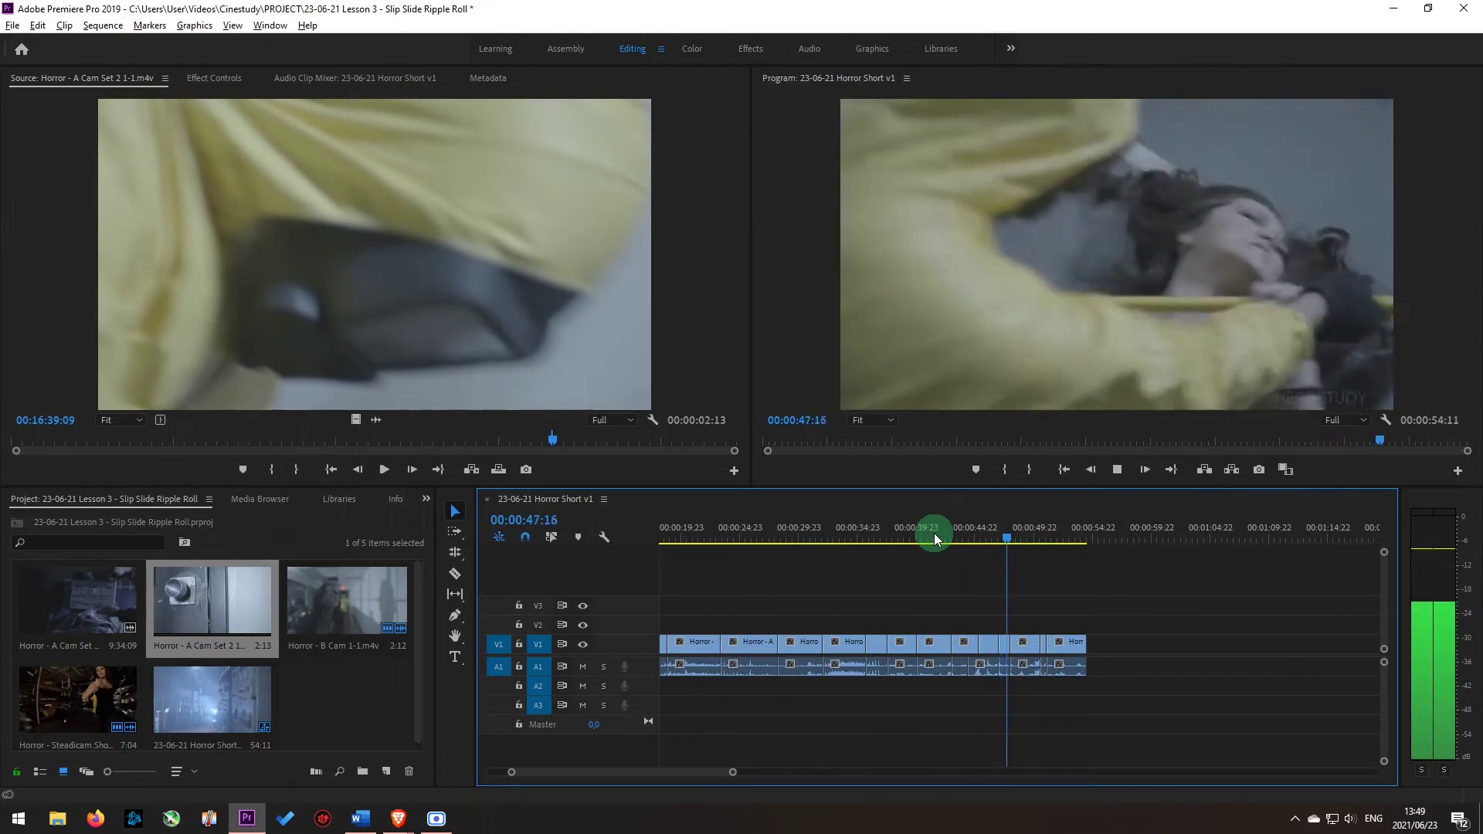
{"action": "key", "text": "space"}
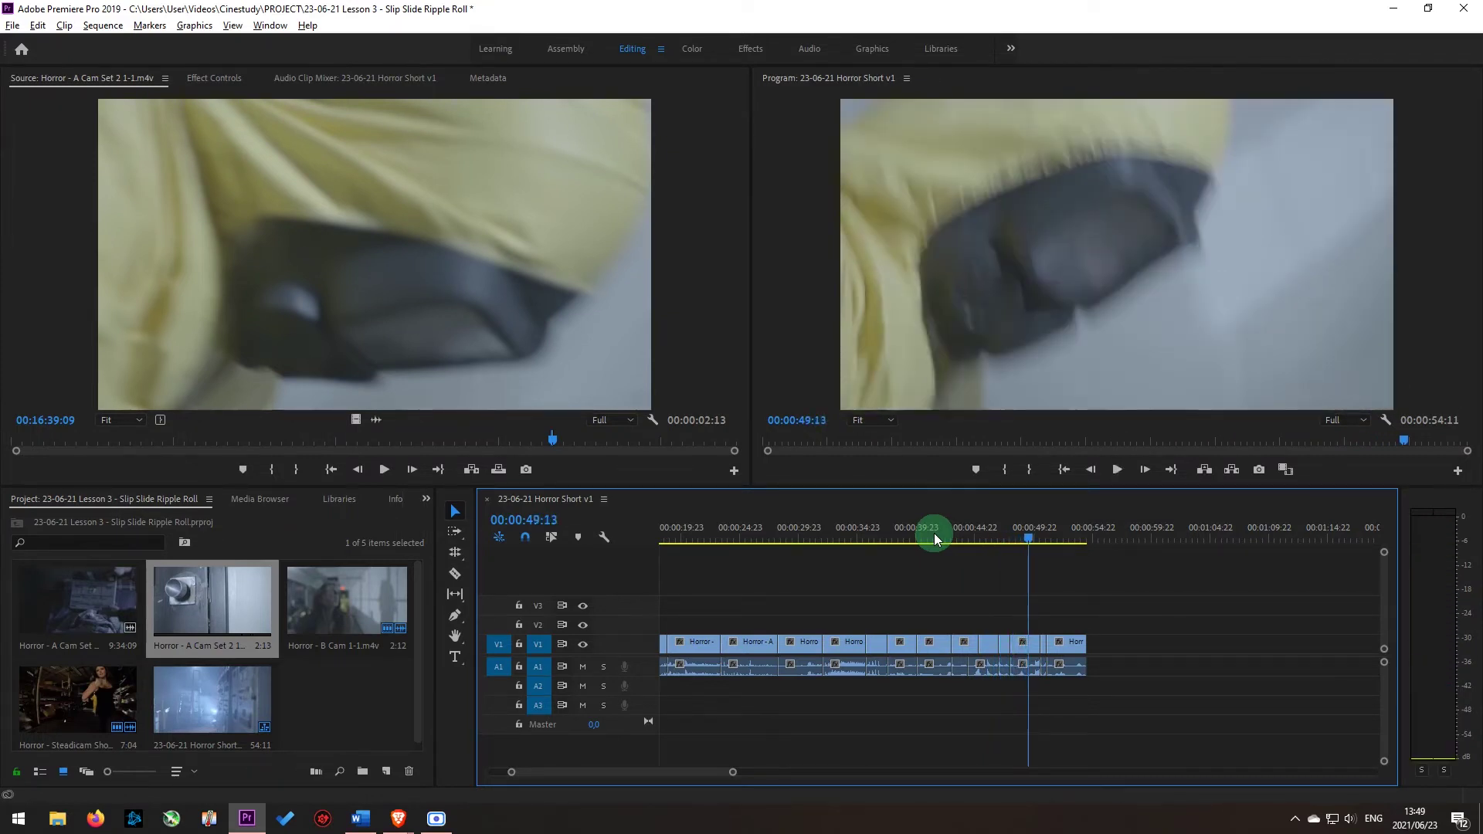
Ripple-delete the short clip starting at 00:00:47:00 and play the sequence from 00:00:37:19 to check the cuts
{"action": "key", "text": "Up"}
{"action": "key", "text": "equal"}
{"action": "key", "text": "equal"}
{"action": "key", "text": "equal"}
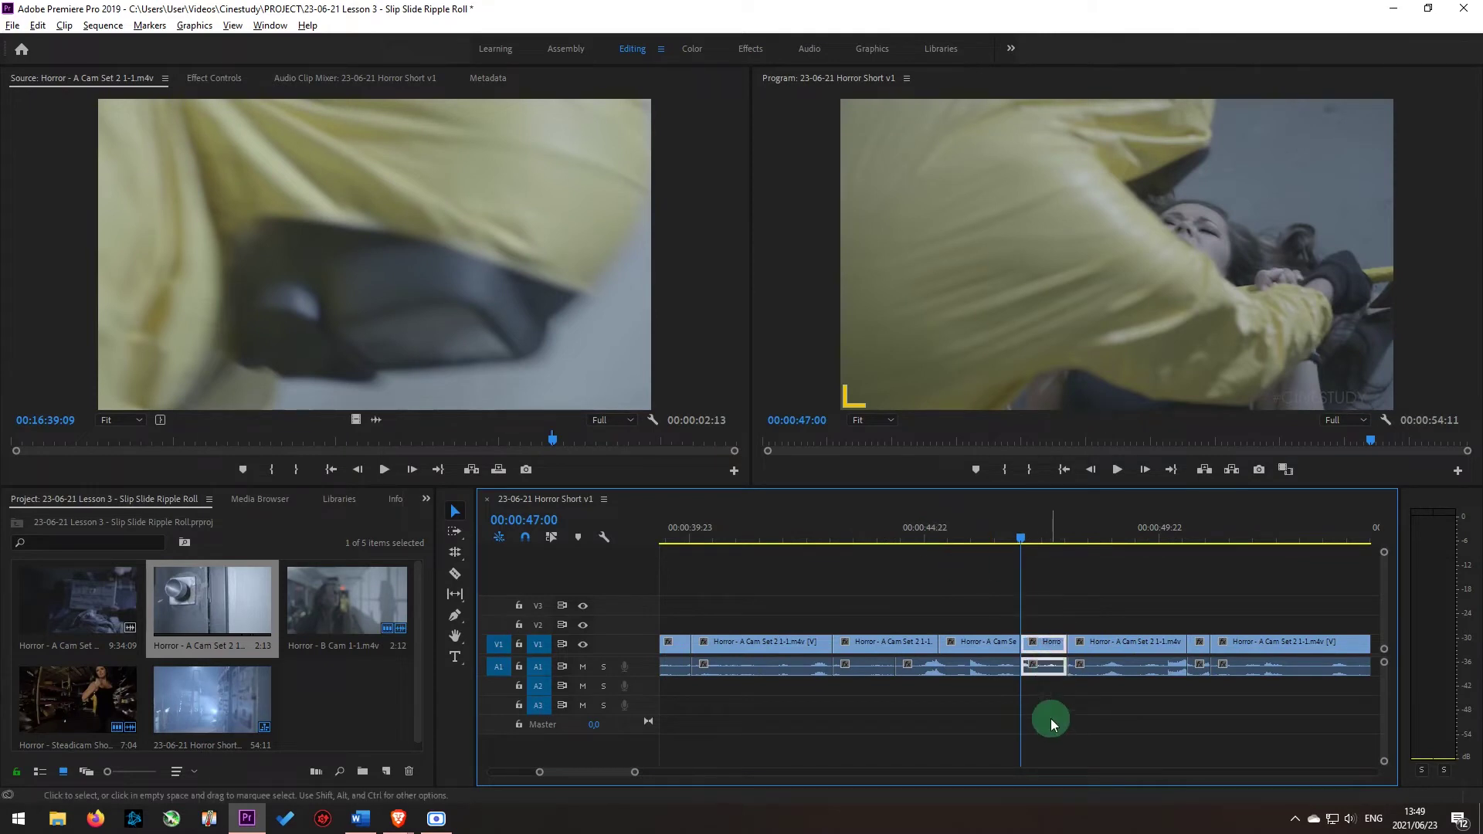
{"action": "key", "text": "shift+Delete"}
{"action": "key", "text": "minus"}
{"action": "key", "text": "minus"}
{"action": "key", "text": "minus"}
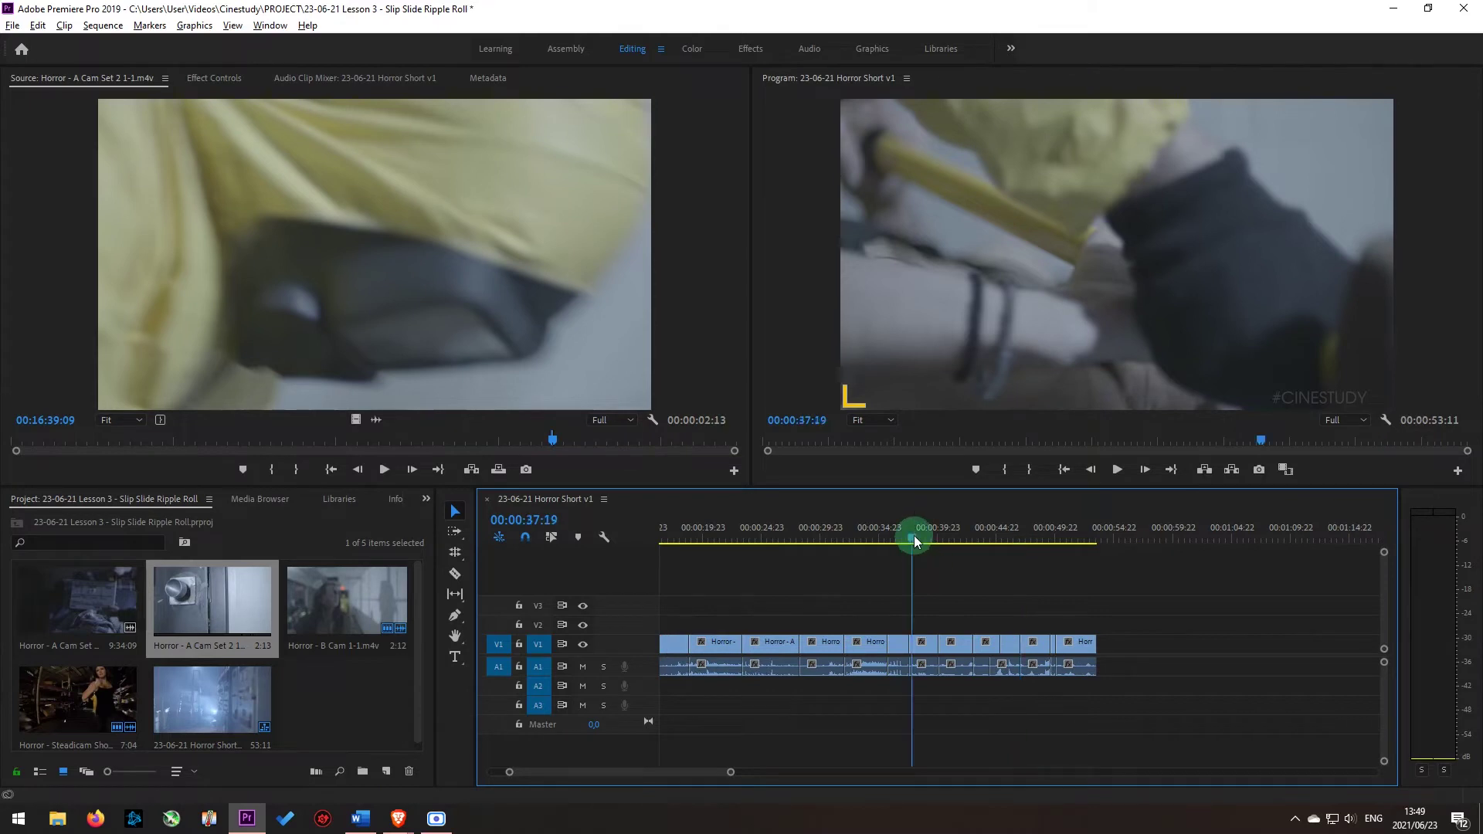
{"action": "key", "text": "space"}
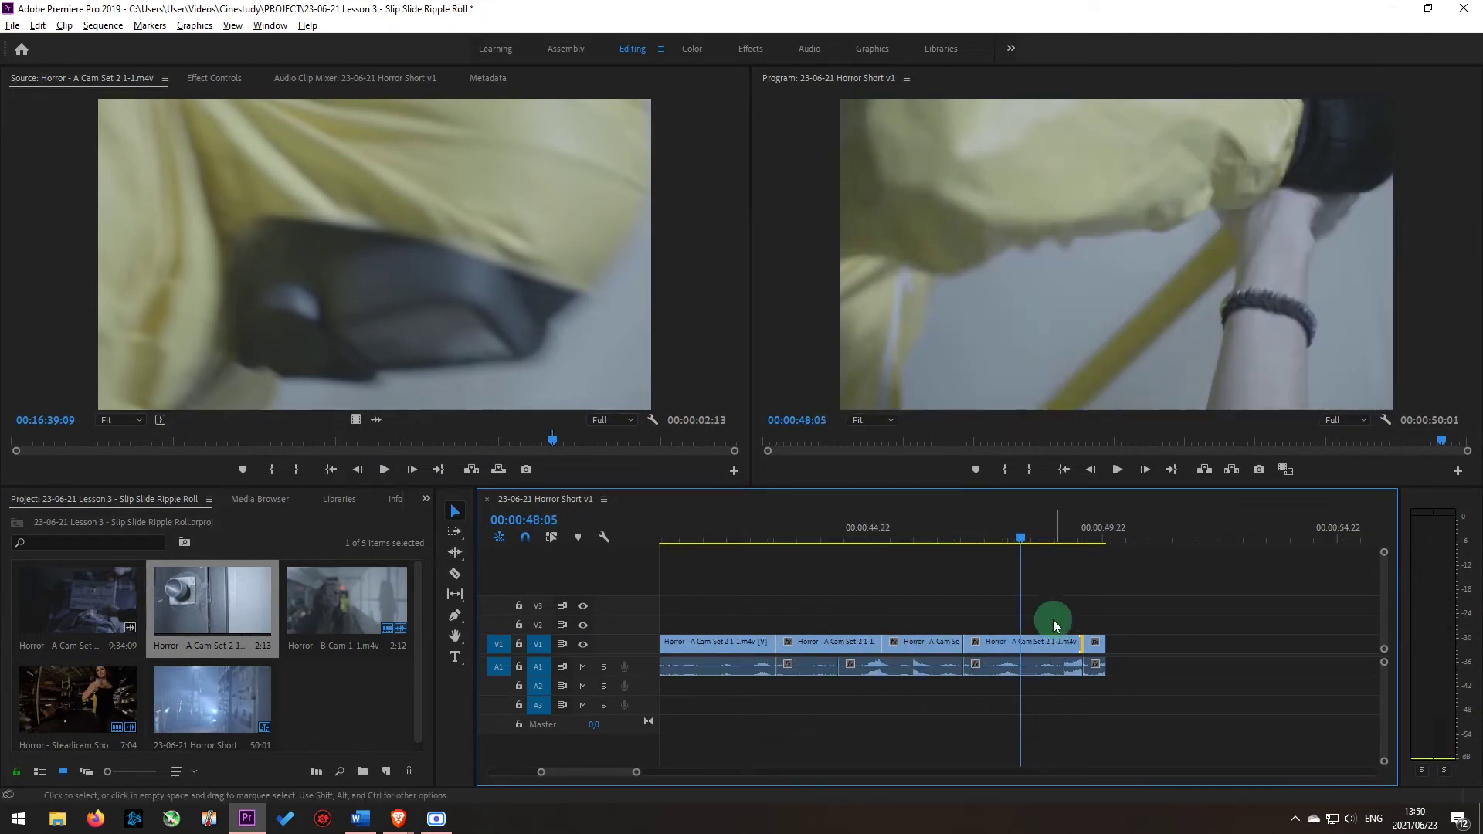
Ripple-trim the end of the second-to-last clip back to 00:00:48:05 and play the sequence across the cut
{"action": "left_click_drag", "start_coordinate": [1033, 610], "coordinate": [1079, 730]}
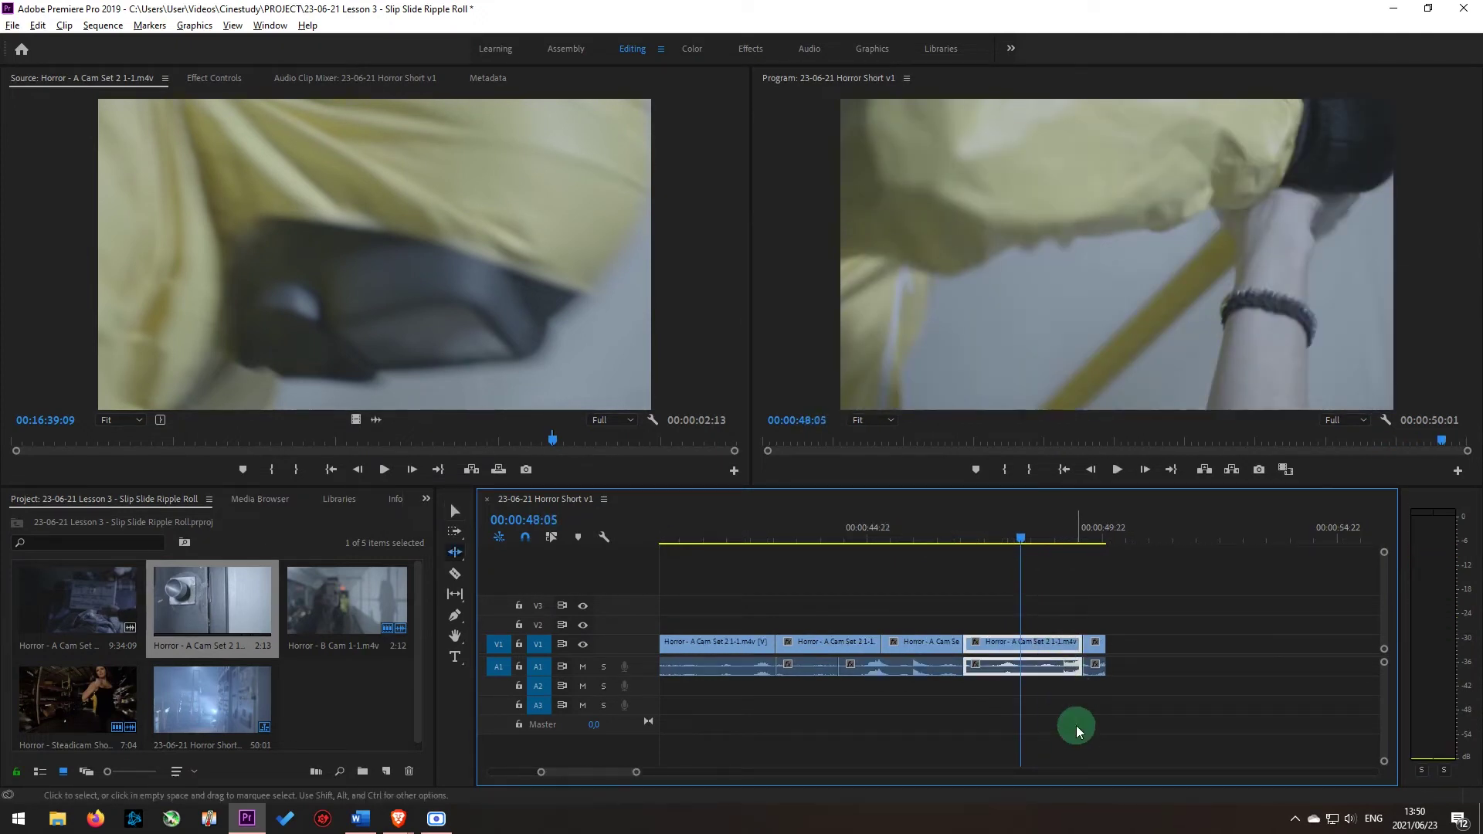
{"action": "left_click", "coordinate": [1077, 647]}
{"action": "left_click_drag", "start_coordinate": [1078, 642], "coordinate": [1017, 657]}
{"action": "left_click_drag", "start_coordinate": [888, 530], "coordinate": [861, 533]}
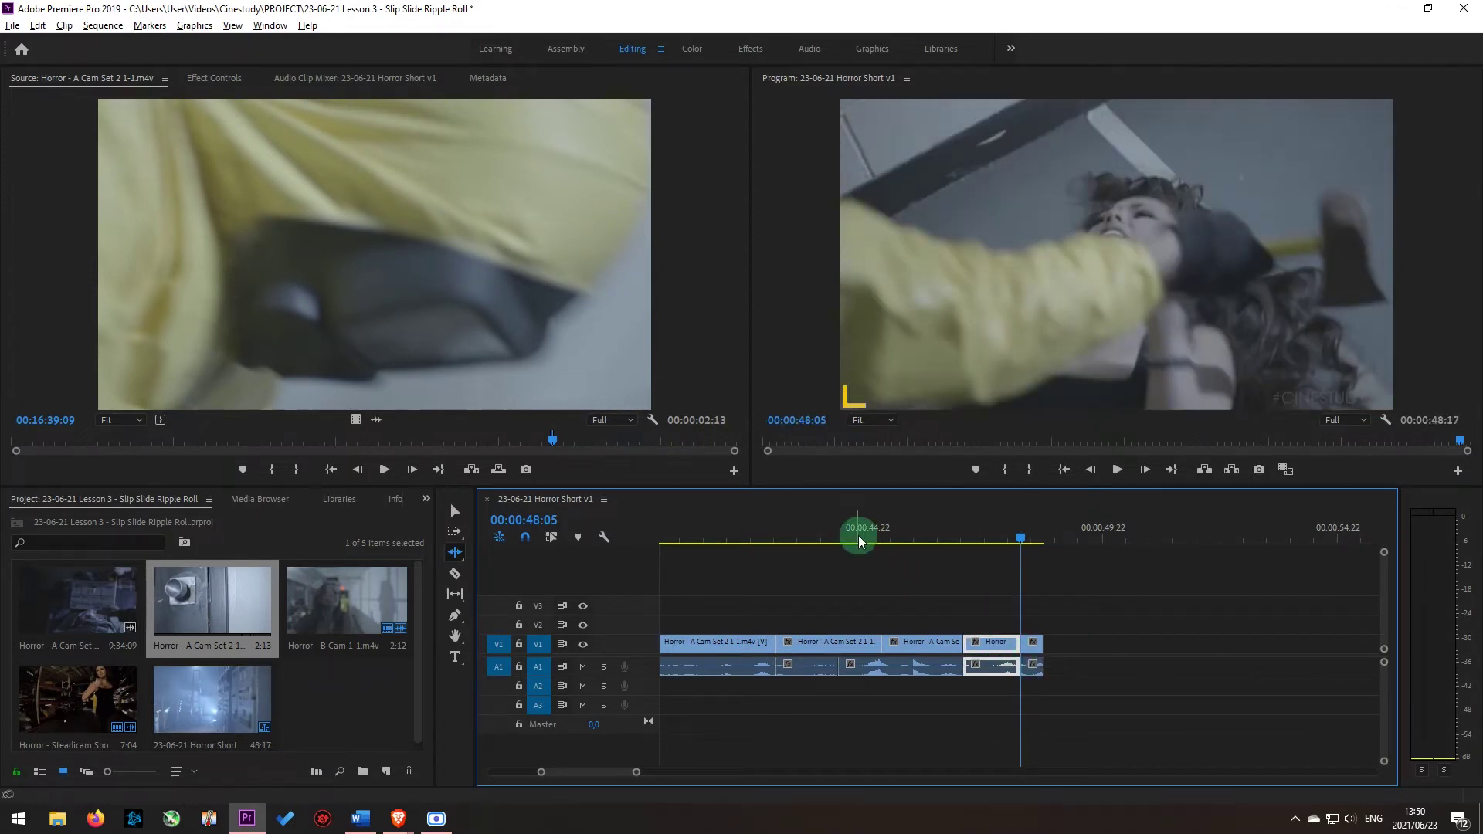
{"action": "key", "text": "space"}
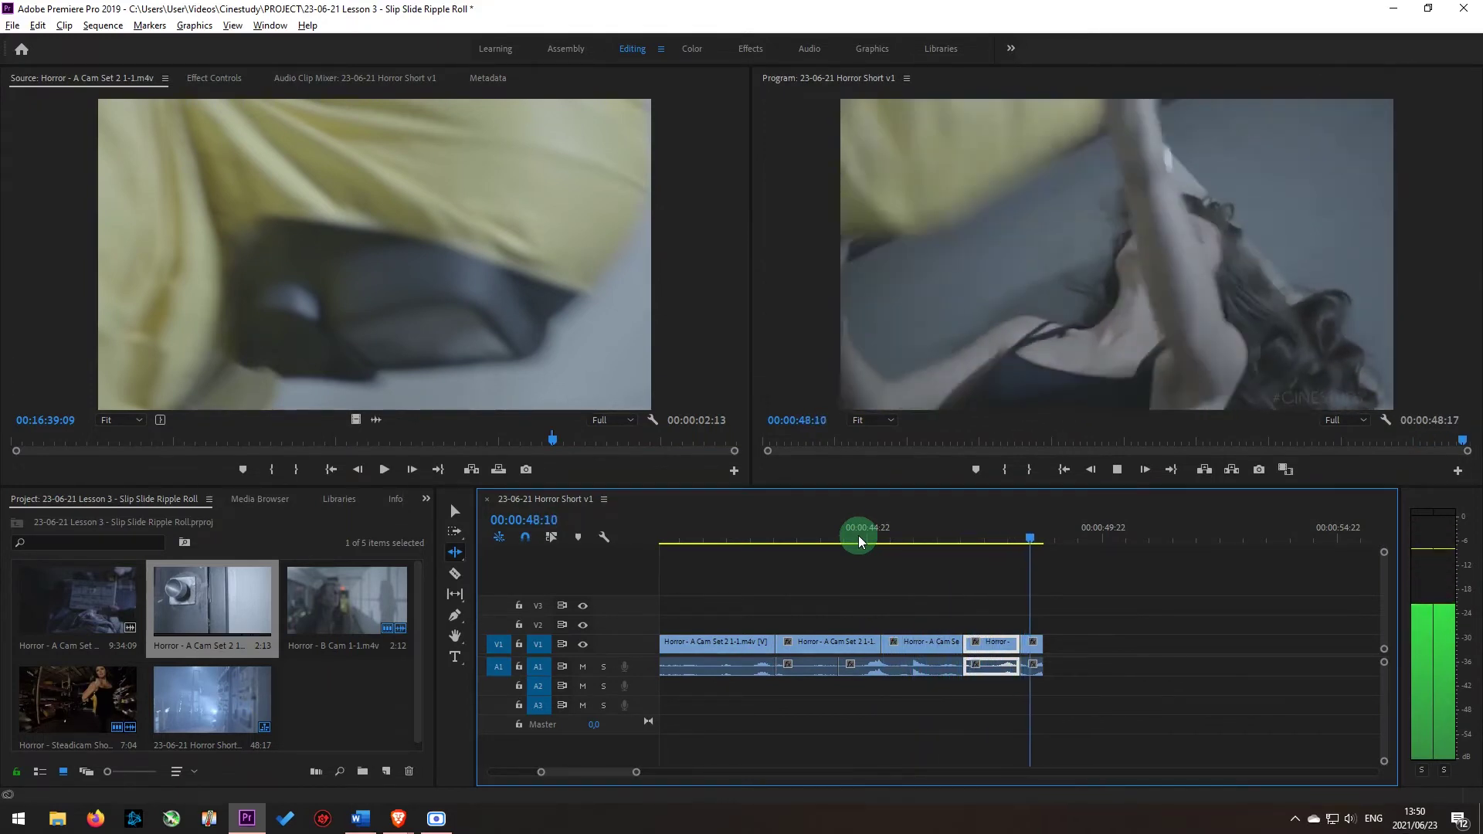
Extend the end of the last clip to 00:00:49:15 and play the sequence from 00:00:47:18
{"action": "key", "text": "v"}
{"action": "left_click_drag", "start_coordinate": [1060, 631], "coordinate": [1004, 723]}
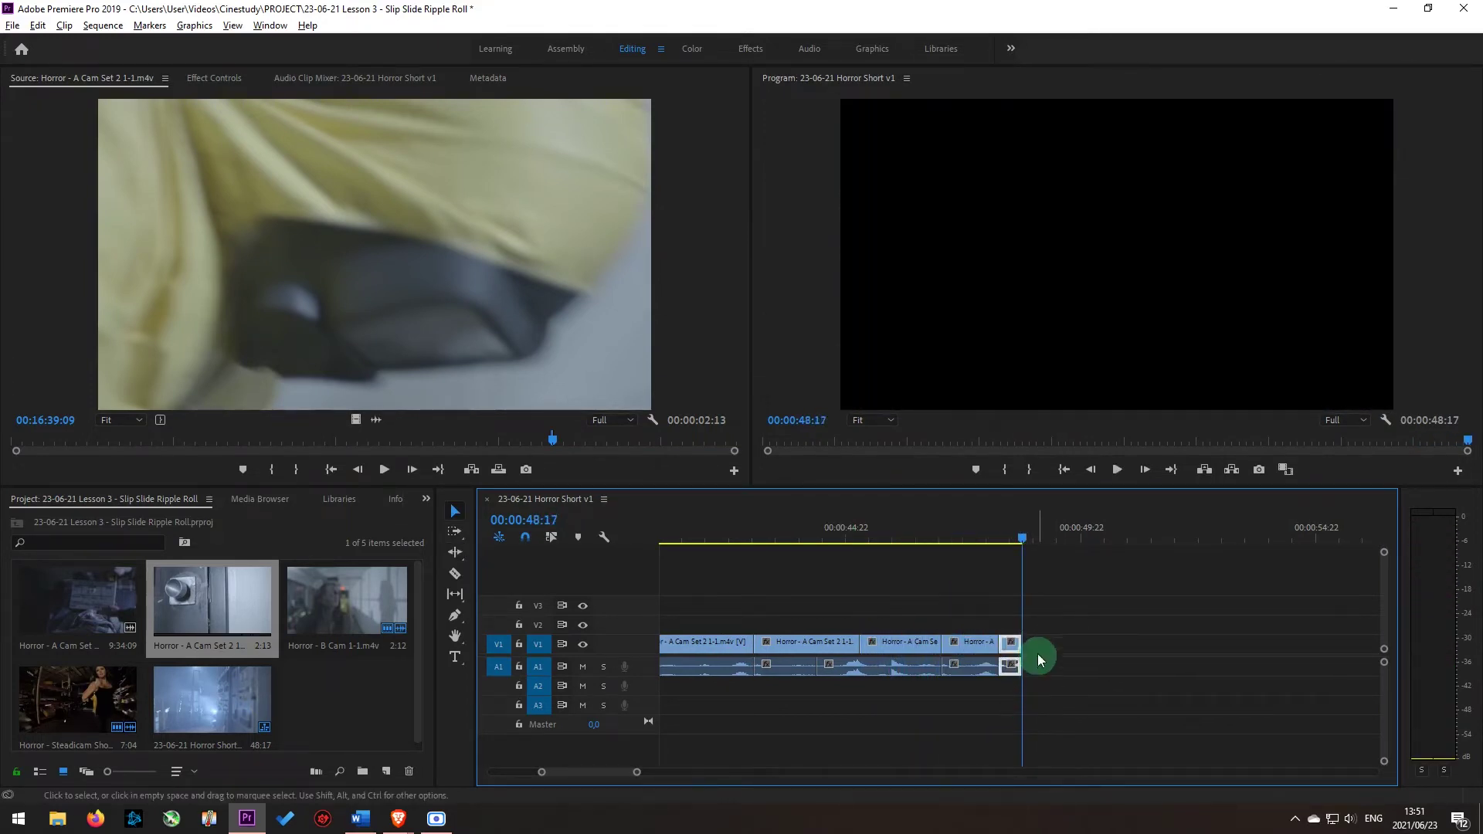
{"action": "left_click_drag", "start_coordinate": [1018, 649], "coordinate": [1063, 647]}
{"action": "left_click", "coordinate": [978, 530]}
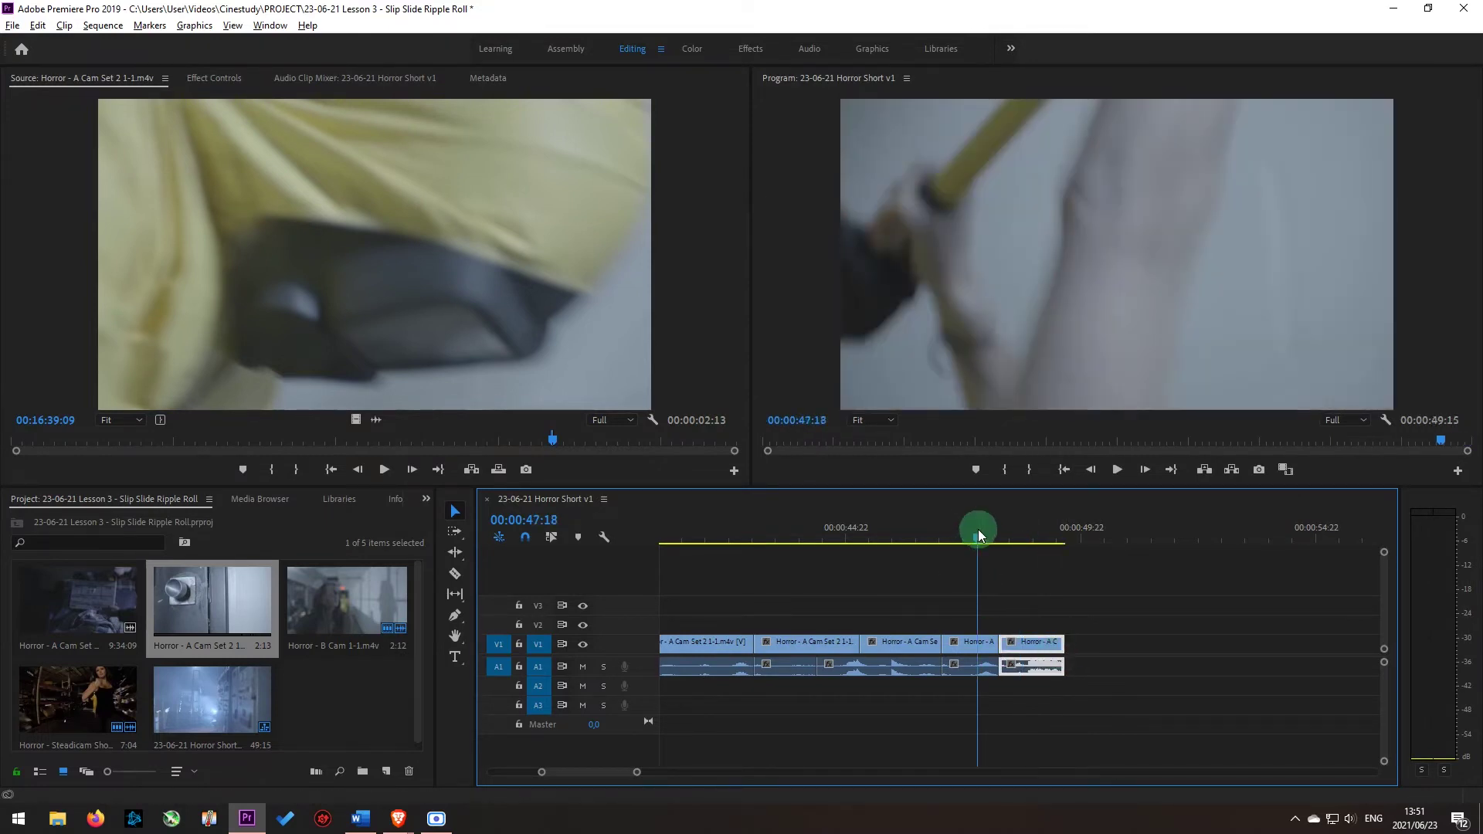
{"action": "key", "text": "space"}
Find the masked attacker's axe shot in the A Cam source and mark the section from 00:17:30:08 to 00:17:31:01
{"action": "left_click", "coordinate": [573, 434]}
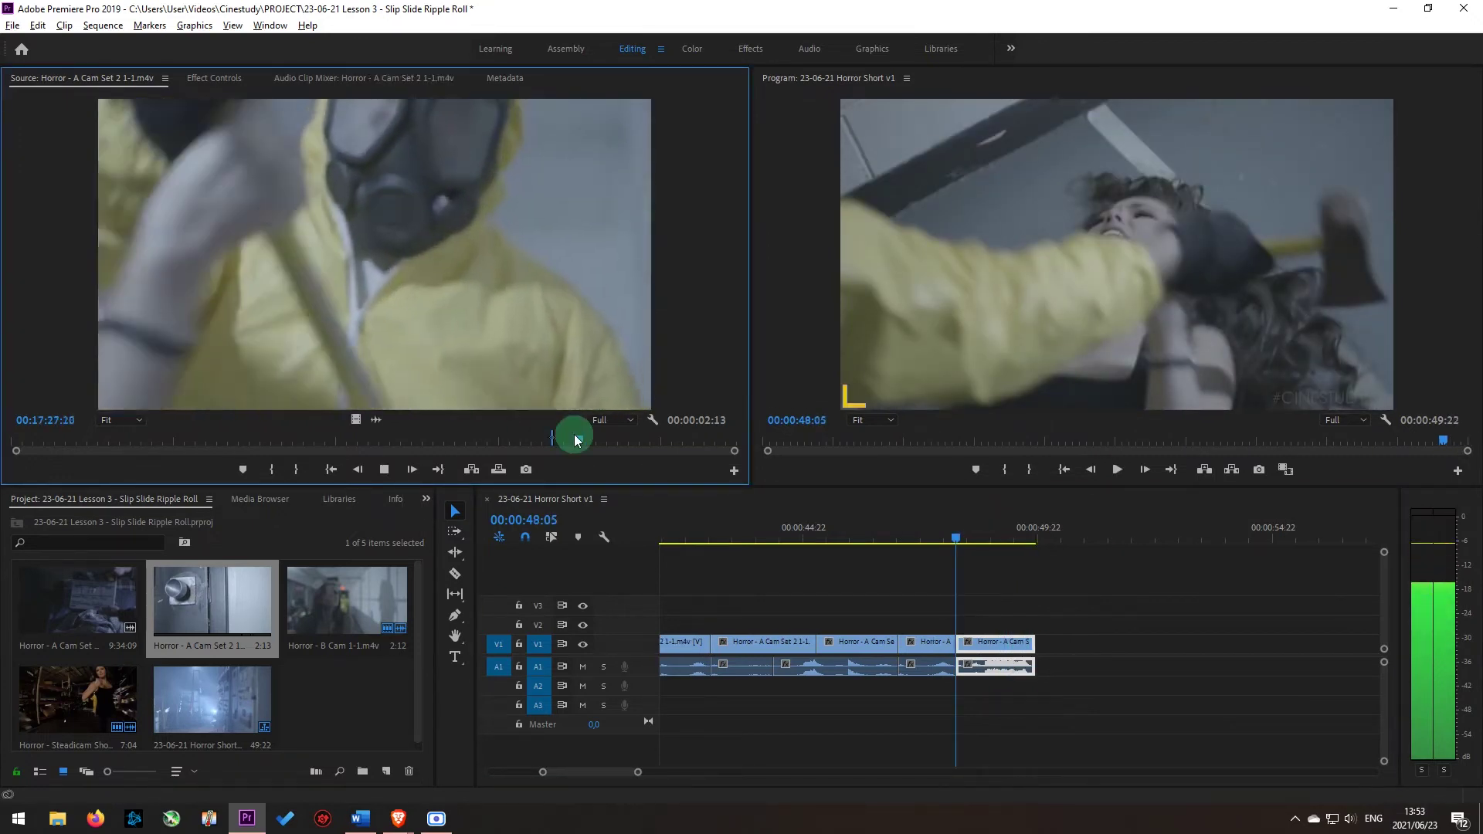
{"action": "key", "text": "space"}
{"action": "key", "text": "space"}
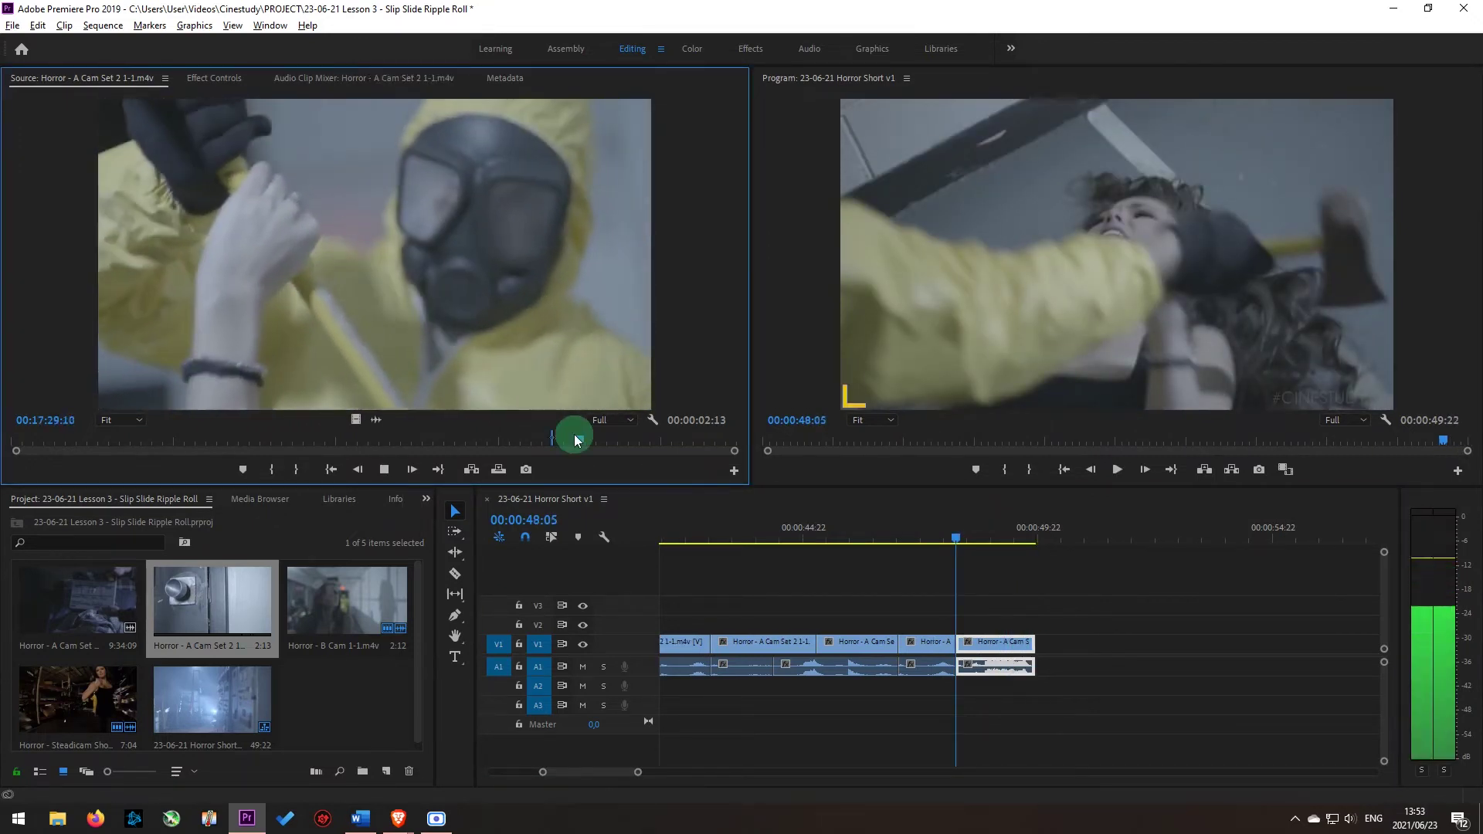
{"action": "key", "text": "space"}
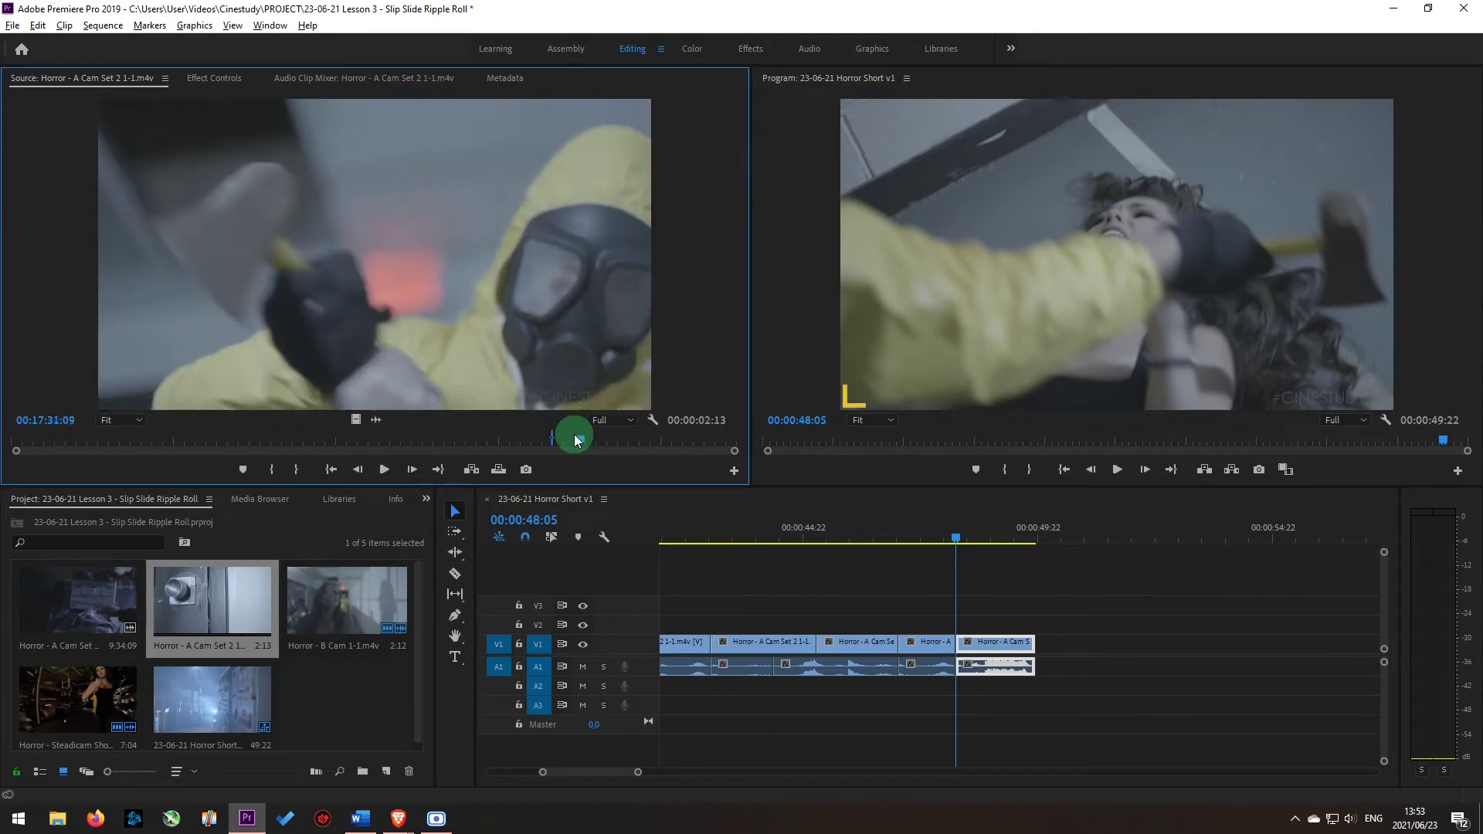
{"action": "key", "text": "j"}
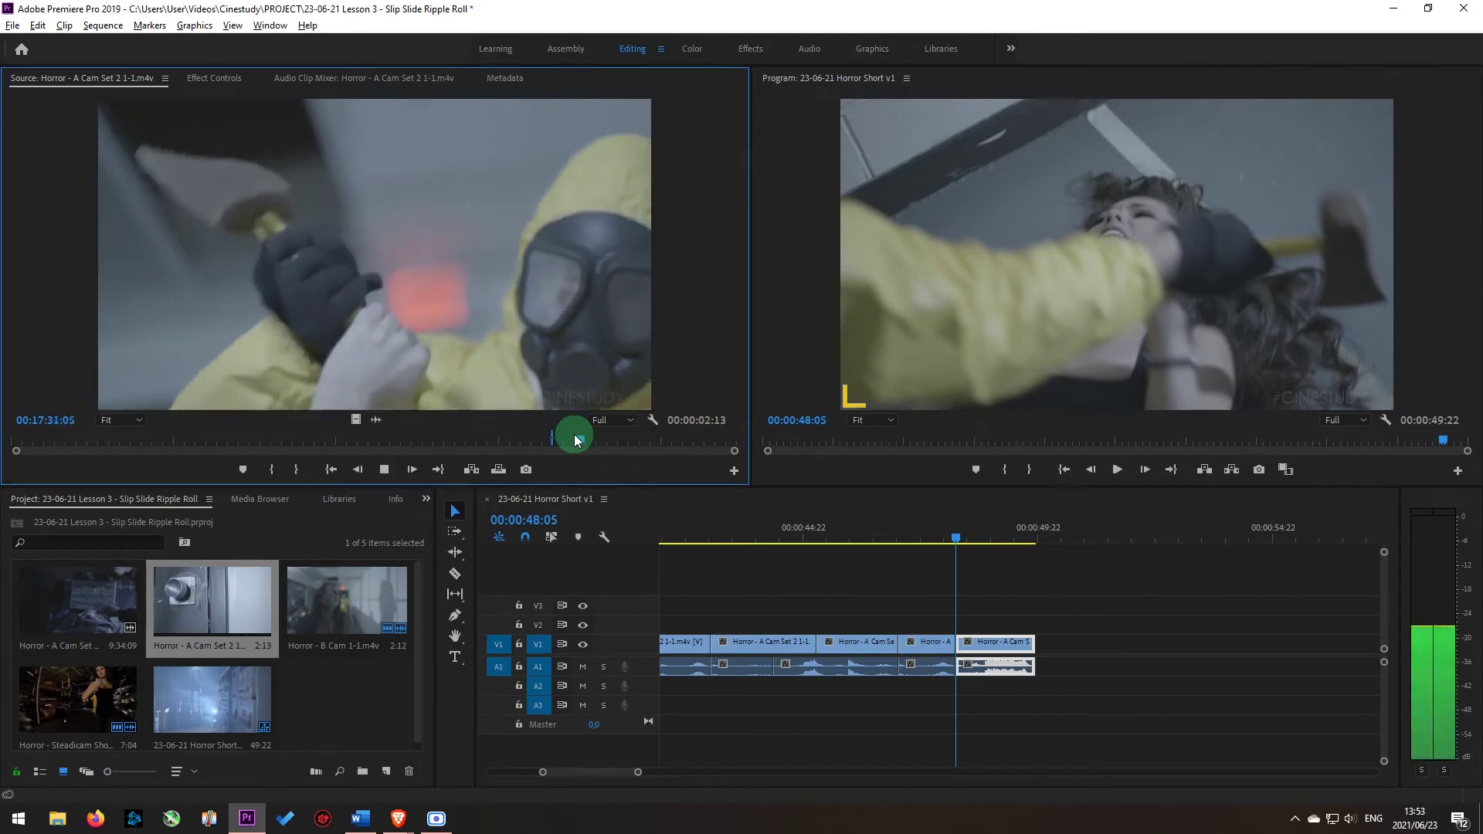
{"action": "key", "text": "i"}
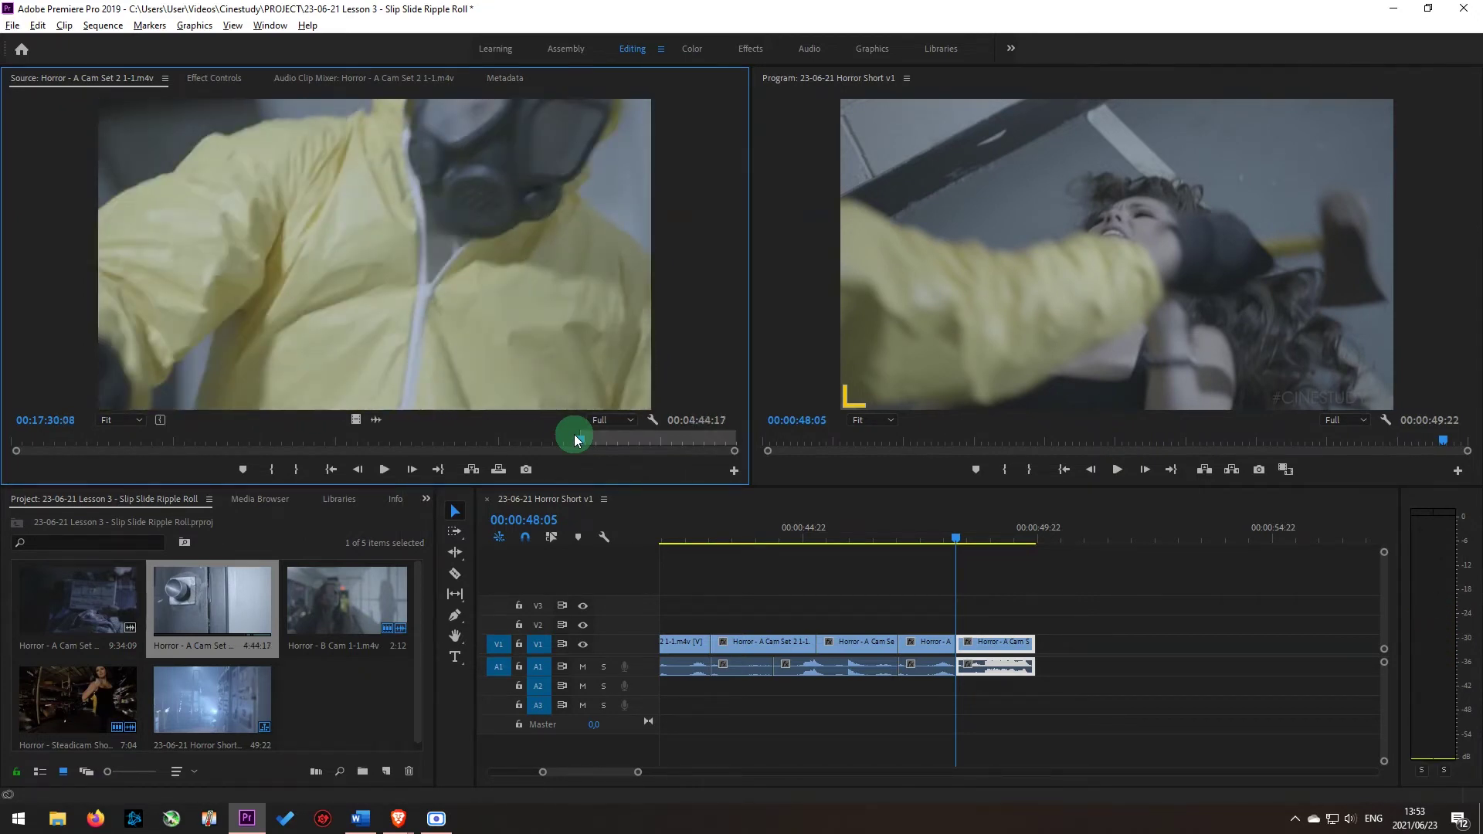
{"action": "key", "text": "space"}
{"action": "key", "text": "space"}
{"action": "key", "text": "o"}
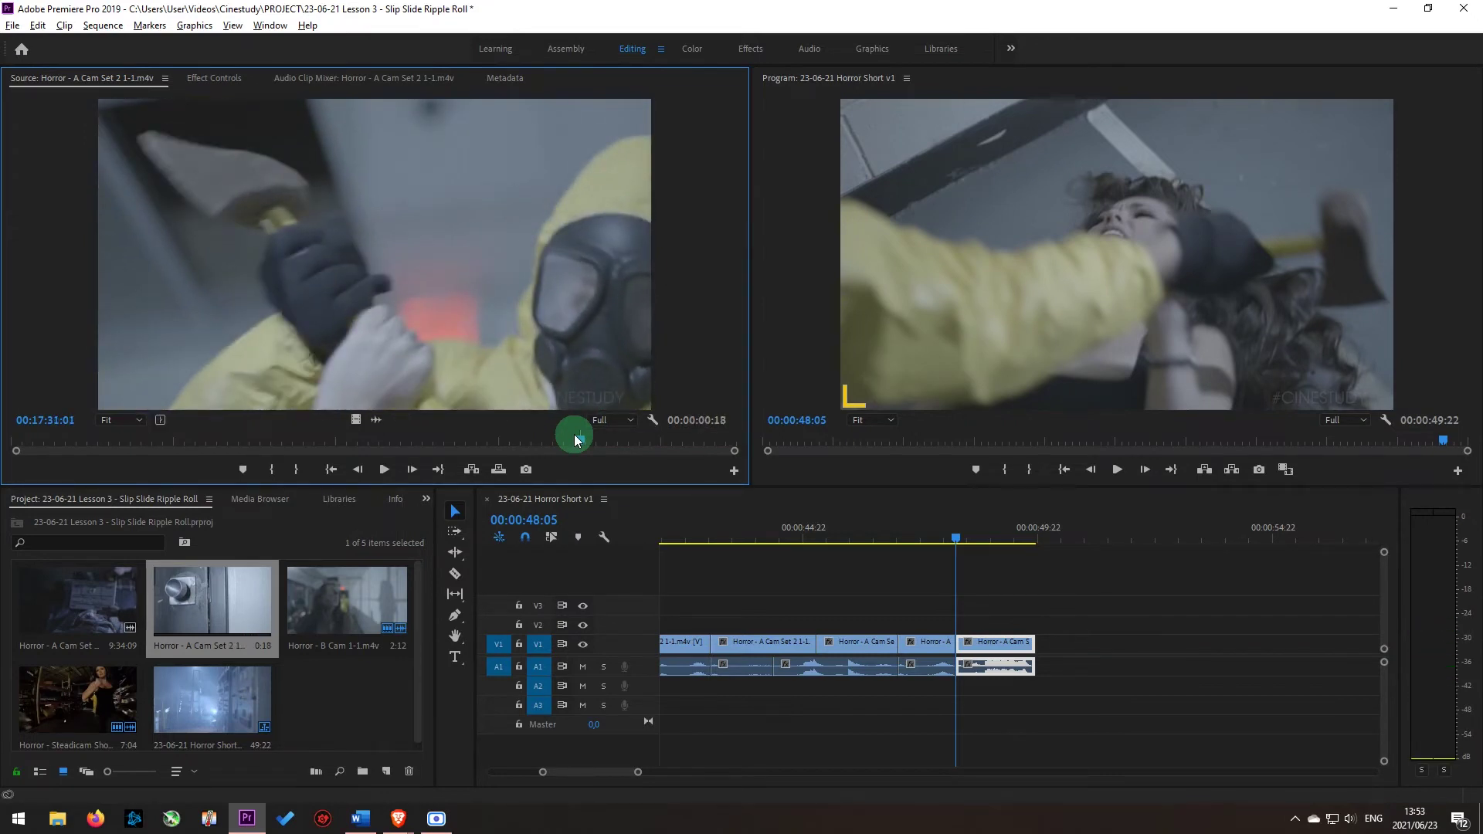
Play the sequence repeatedly across the cut at 00:00:48:05 into the last clip
{"action": "left_click", "coordinate": [897, 558]}
{"action": "left_click", "coordinate": [896, 540]}
{"action": "key", "text": "space"}
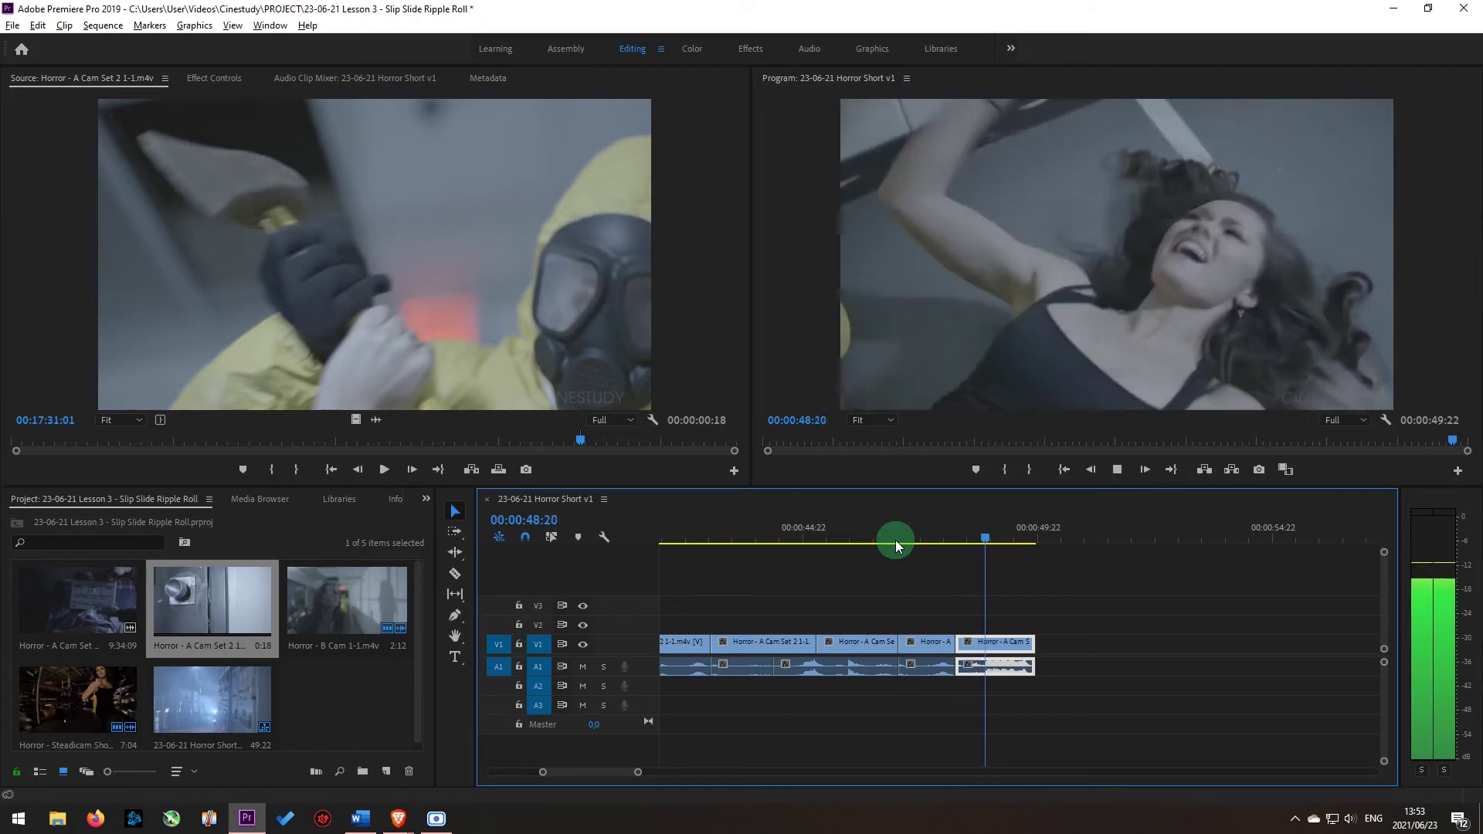
{"action": "left_click", "coordinate": [880, 540]}
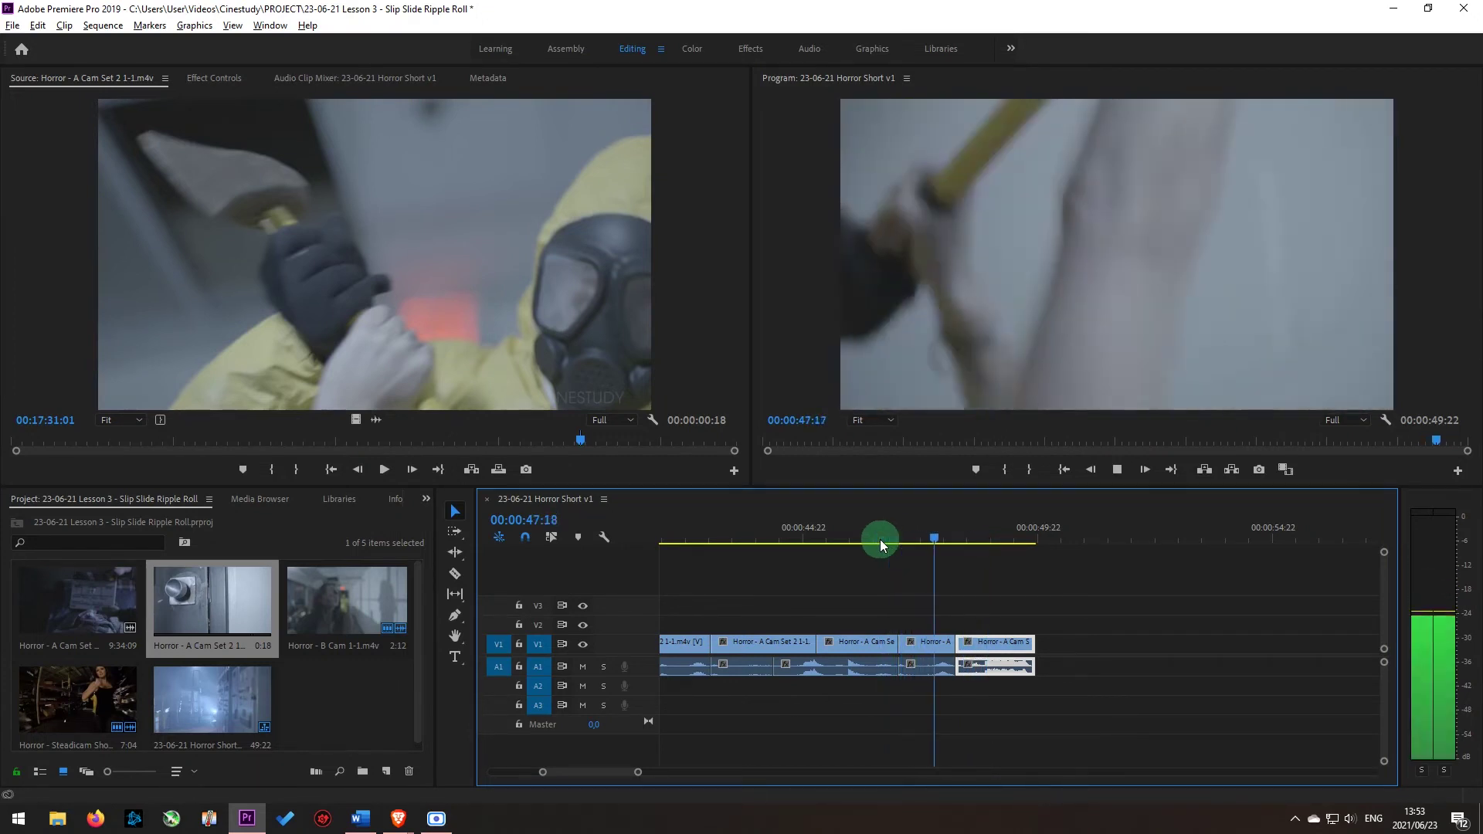
{"action": "key", "text": "space"}
{"action": "left_click", "coordinate": [890, 539]}
{"action": "key", "text": "space"}
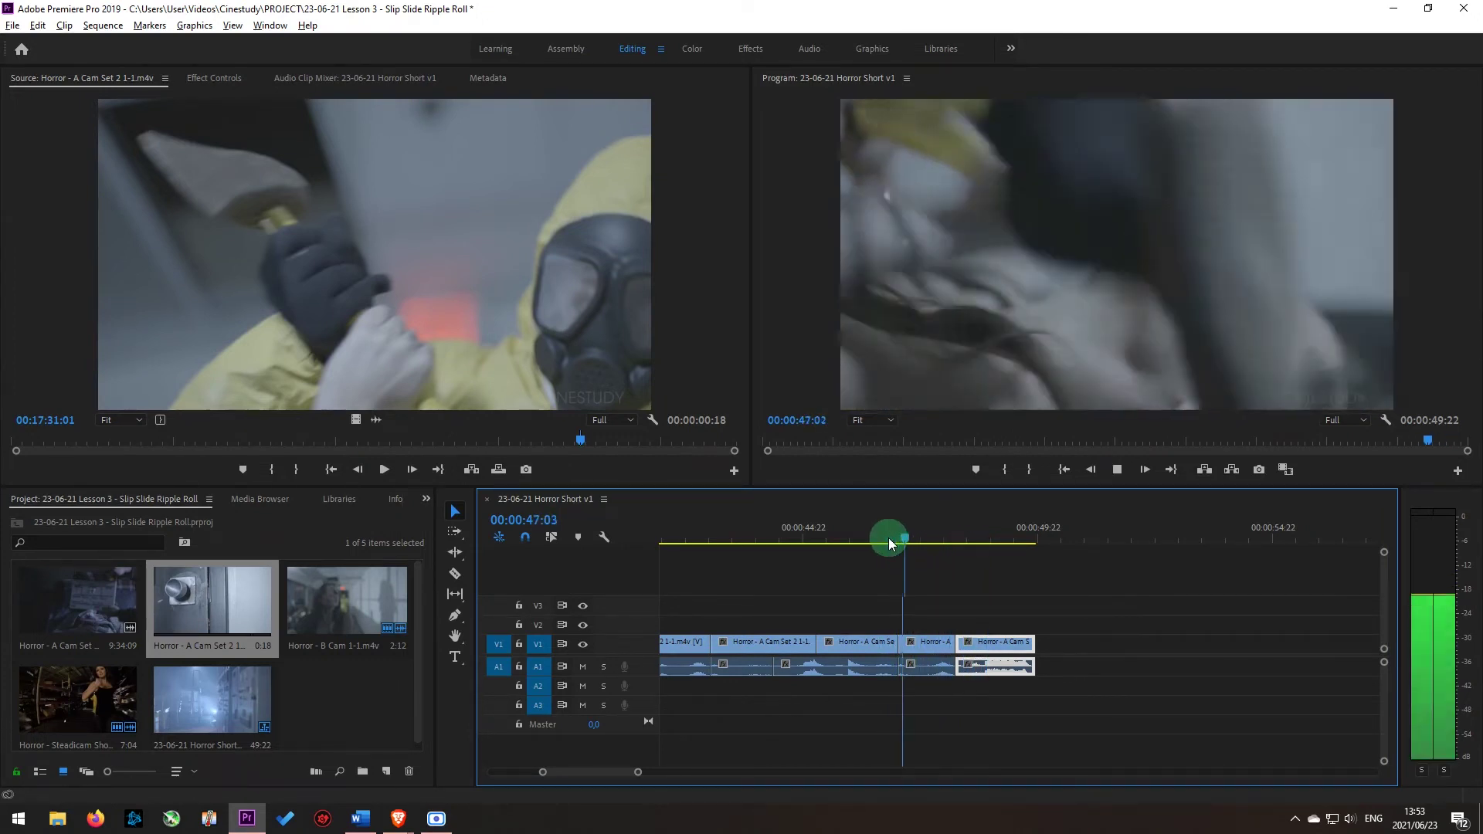
Ripple-trim the start of the second-to-last clip forward to 00:00:47:17 and play the sequence across it
{"action": "left_click", "coordinate": [975, 564]}
{"action": "left_click", "coordinate": [929, 537]}
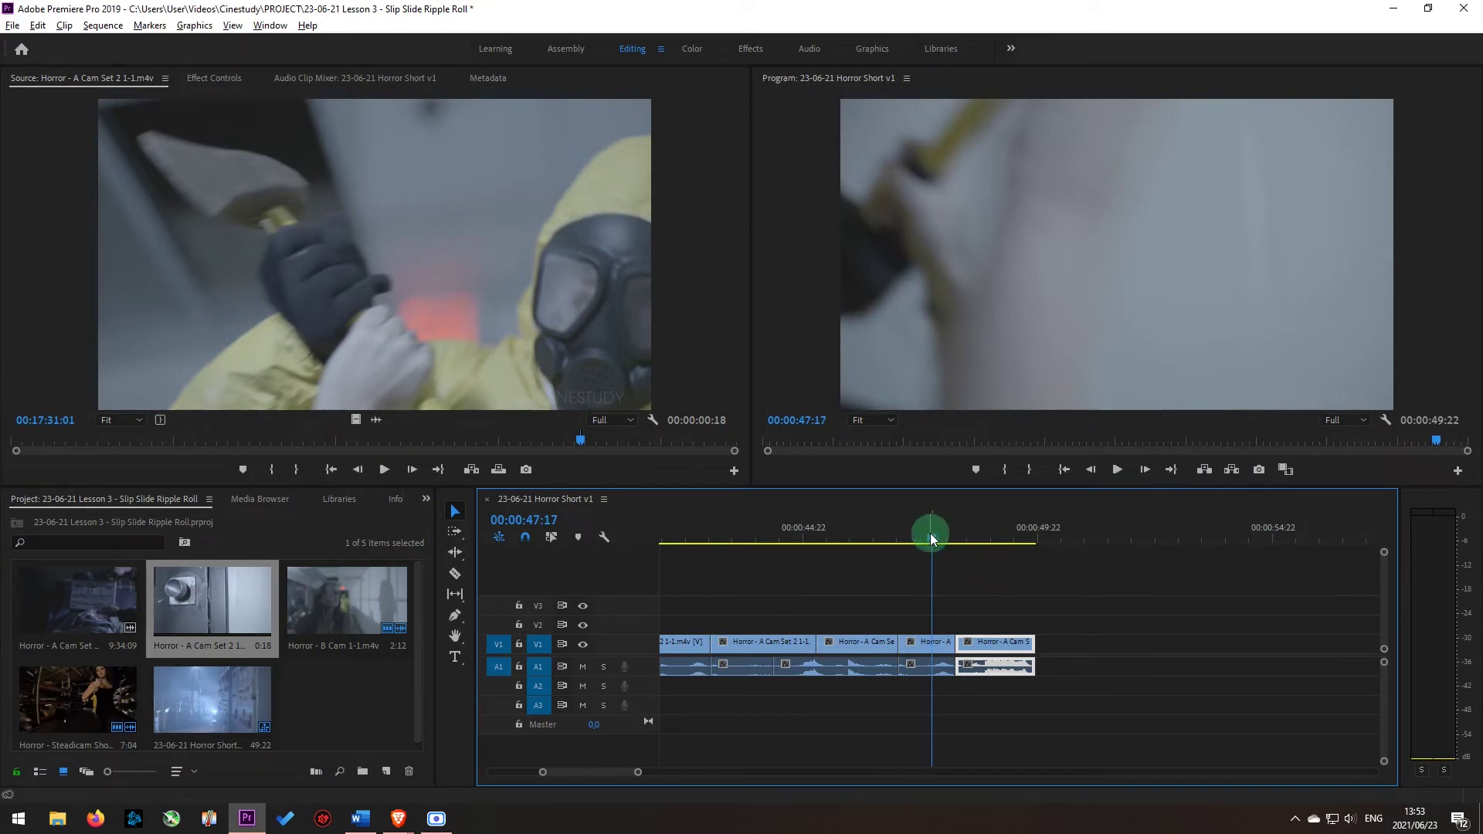
{"action": "left_click", "coordinate": [930, 537]}
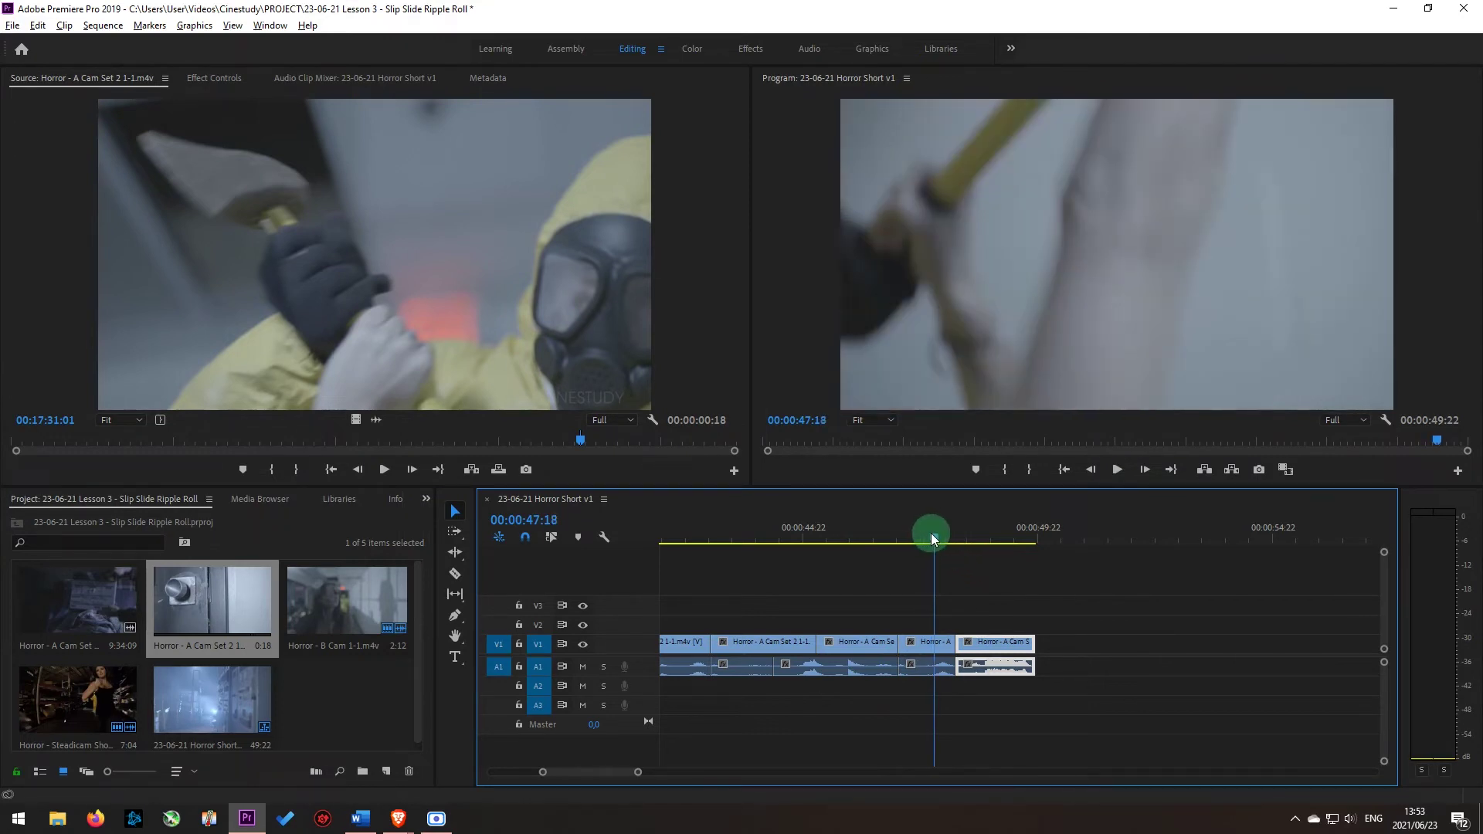
{"action": "left_click", "coordinate": [918, 670]}
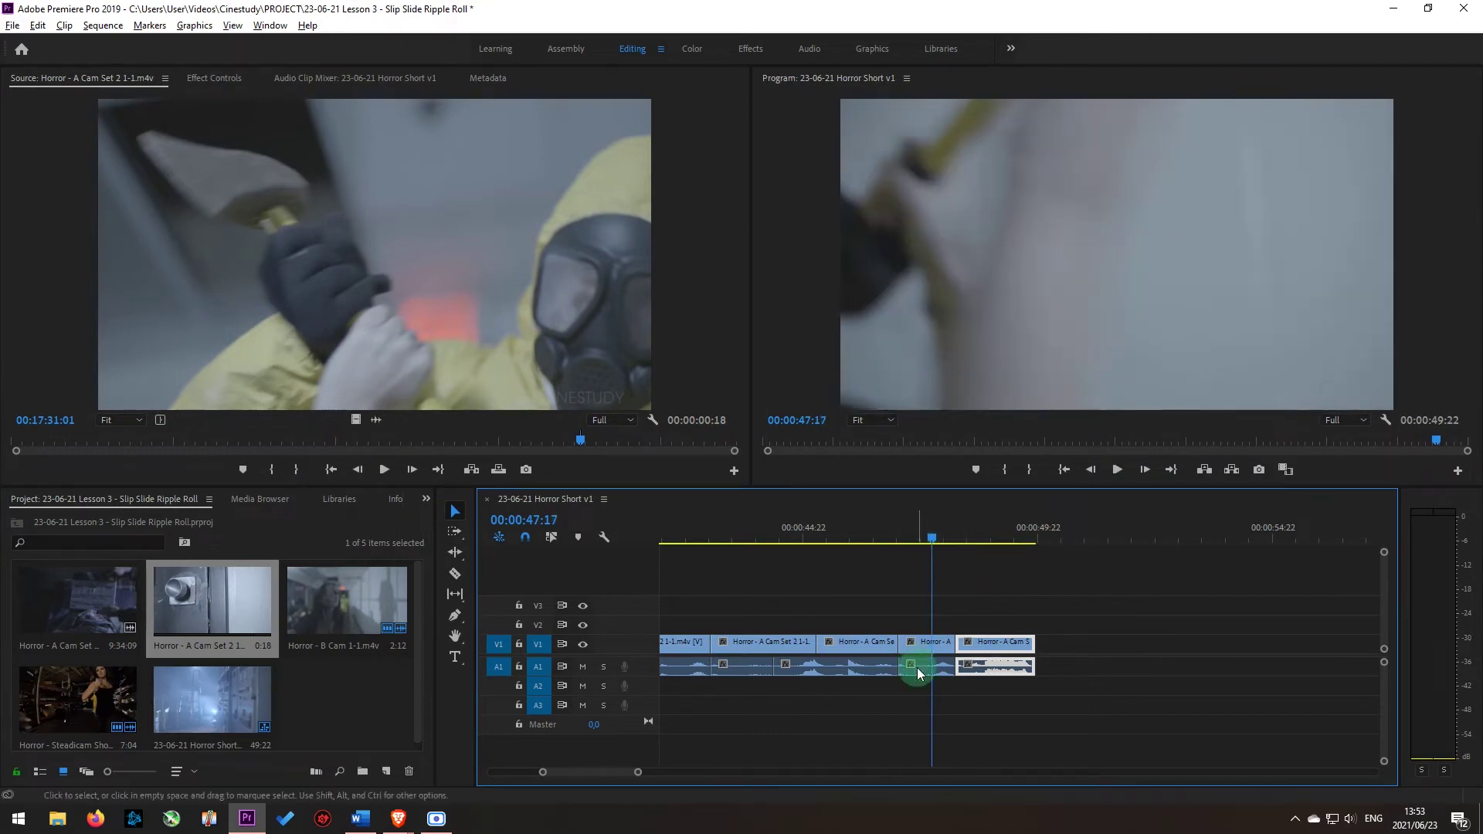
{"action": "key", "text": "b"}
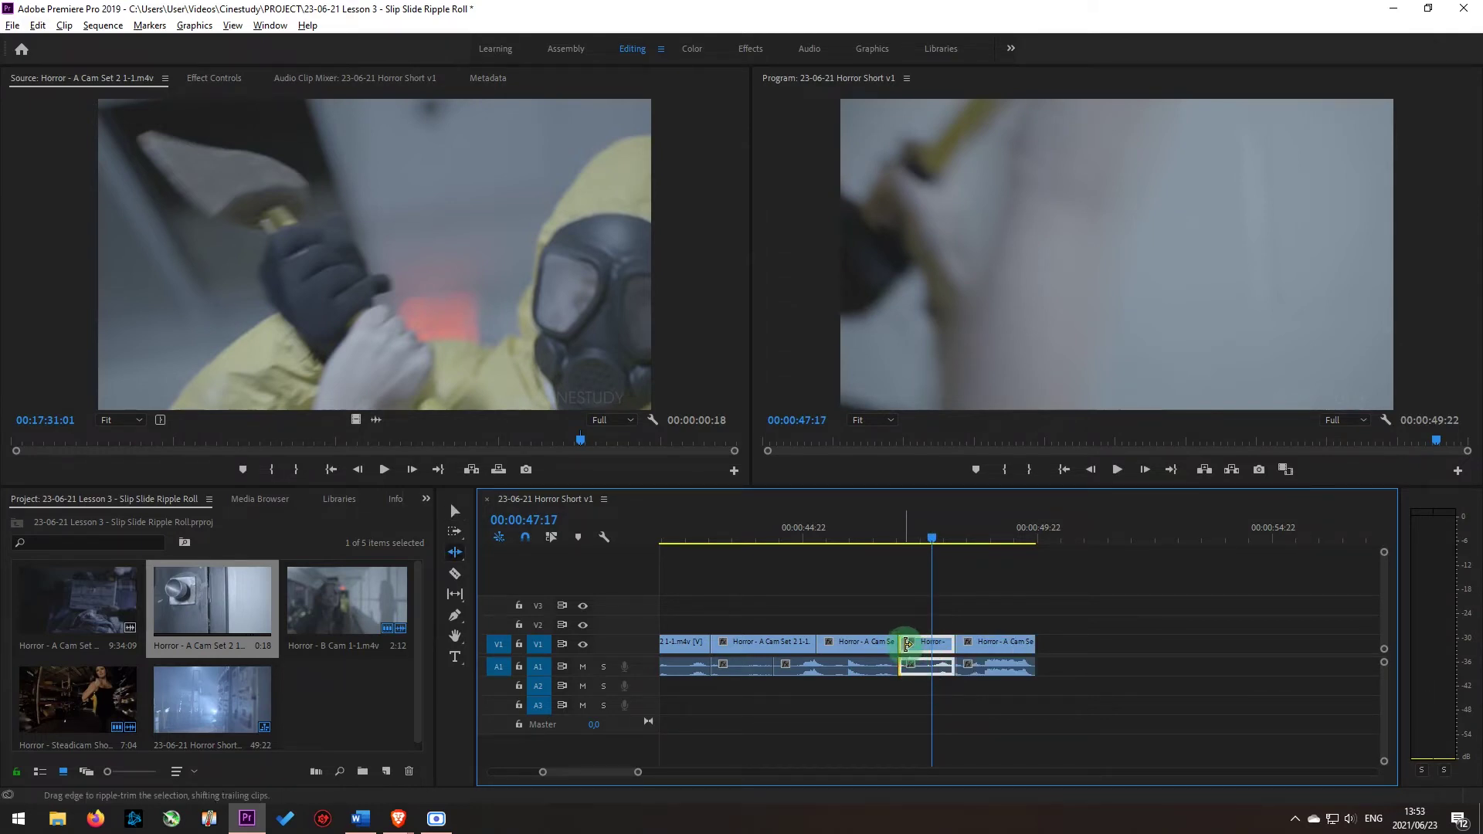
{"action": "left_click_drag", "start_coordinate": [907, 643], "coordinate": [939, 641]}
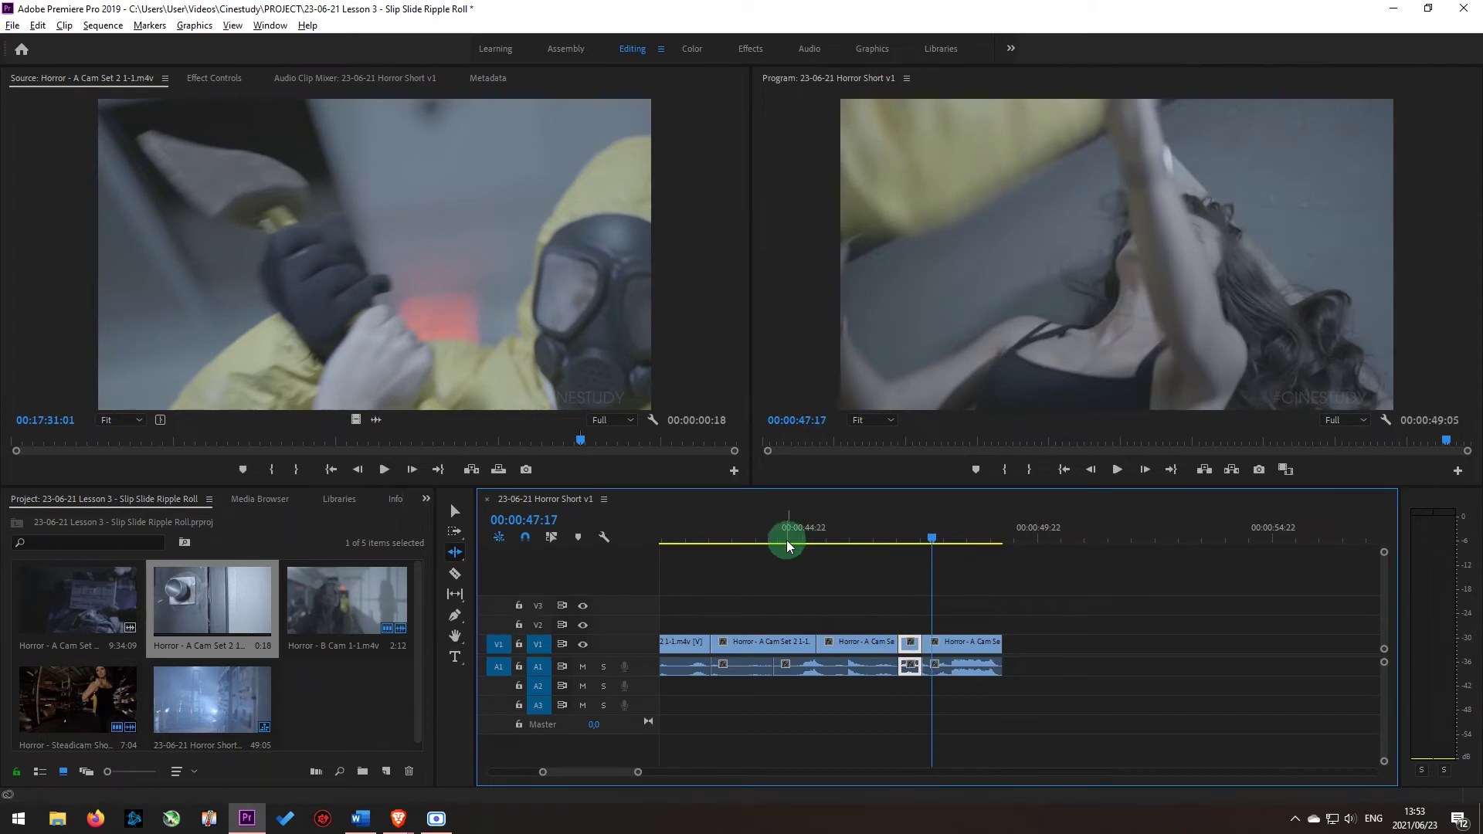
{"action": "left_click", "coordinate": [787, 544]}
{"action": "key", "text": "space"}
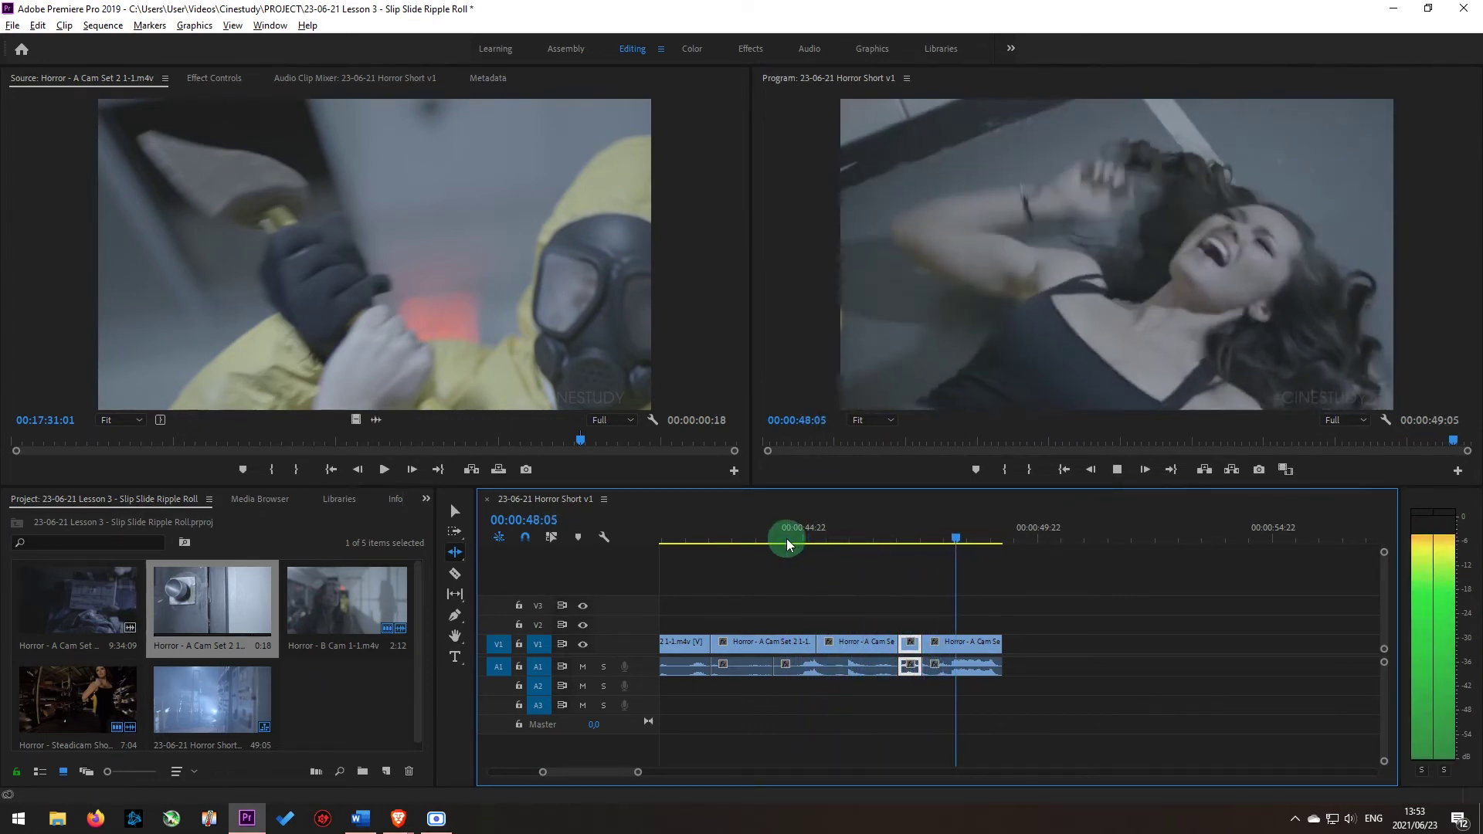
Insert the marked 00:00:00:18 axe shot before the last clip and ripple-trim its end to 00:00:48:00
{"action": "key", "text": "ctrl+z"}
{"action": "key", "text": "v"}
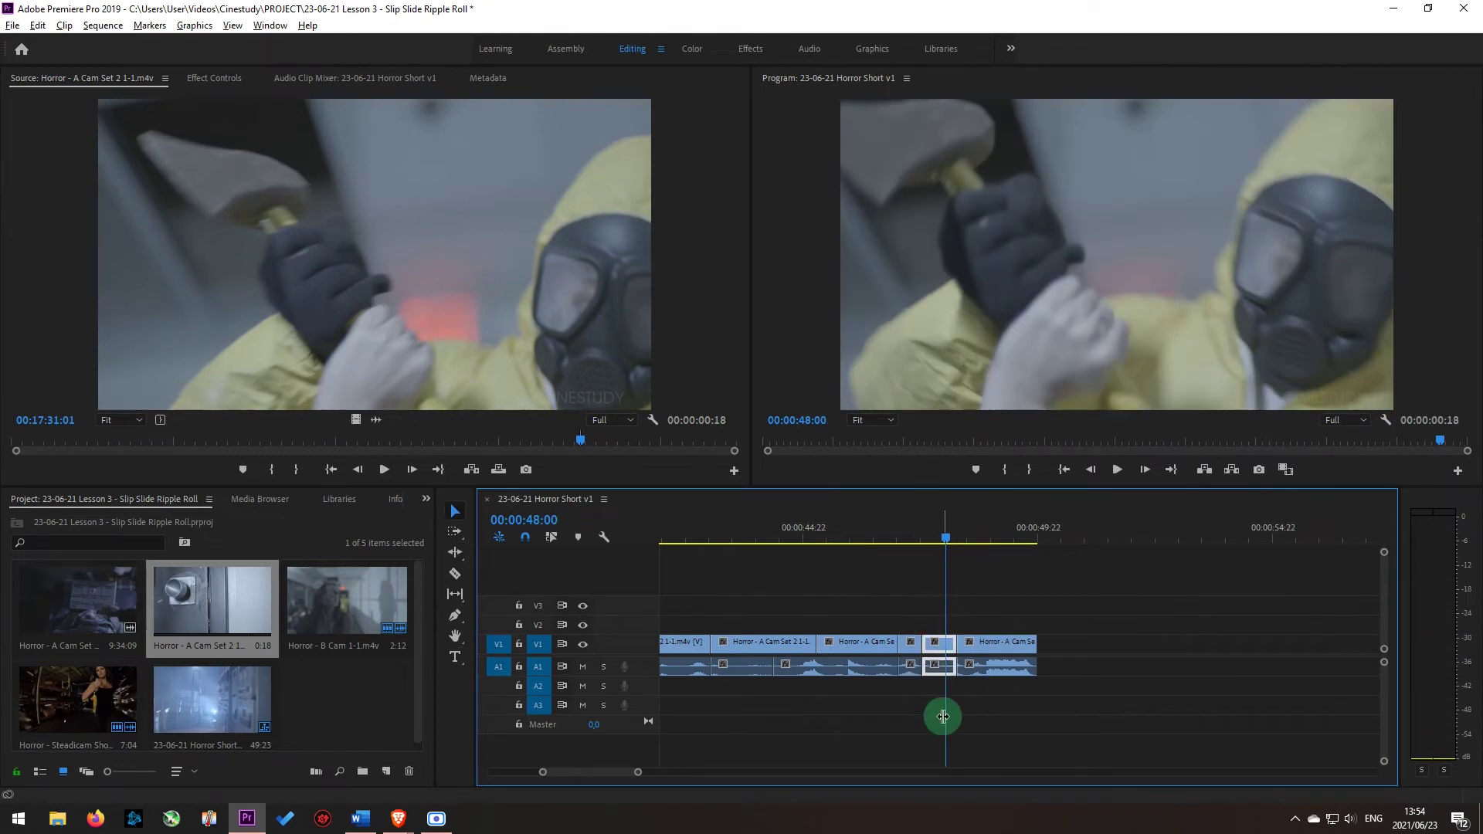
{"action": "key", "text": "b"}
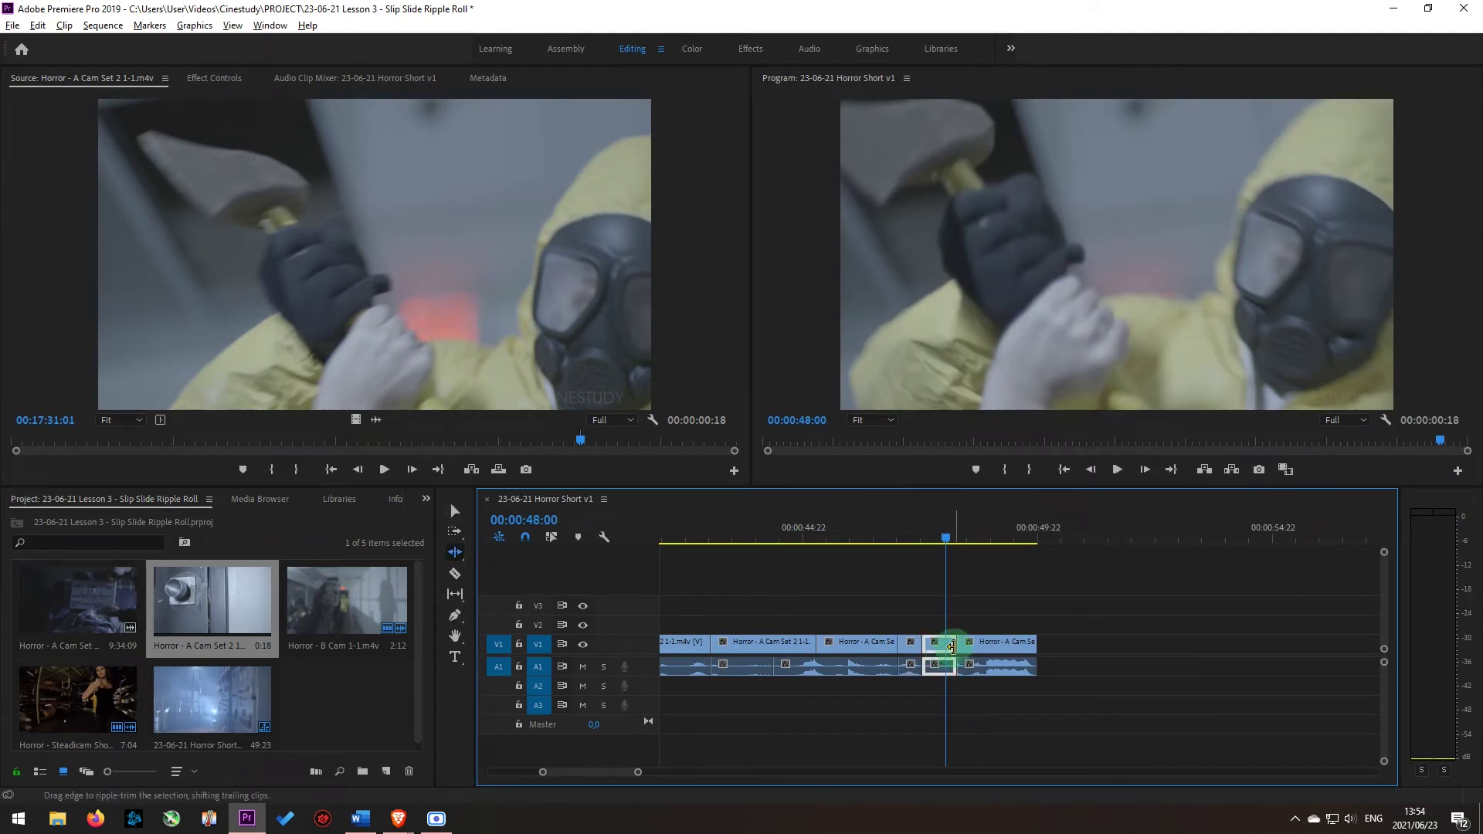
{"action": "left_click_drag", "start_coordinate": [949, 647], "coordinate": [945, 649]}
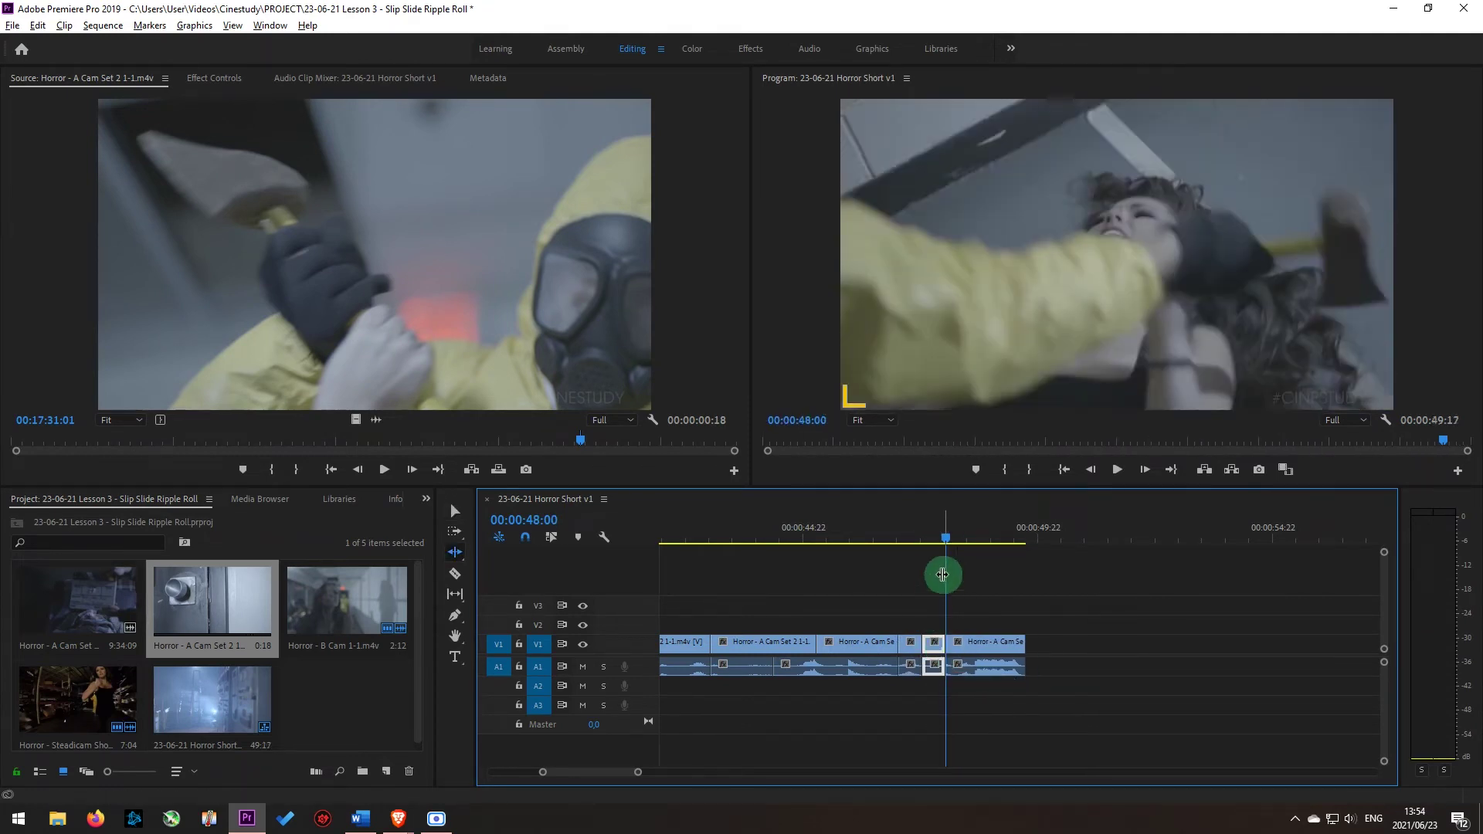
Play the sequence across the inserted axe shot and scrub the last clip to 00:00:48:11
{"action": "left_click", "coordinate": [839, 534]}
{"action": "key", "text": "space"}
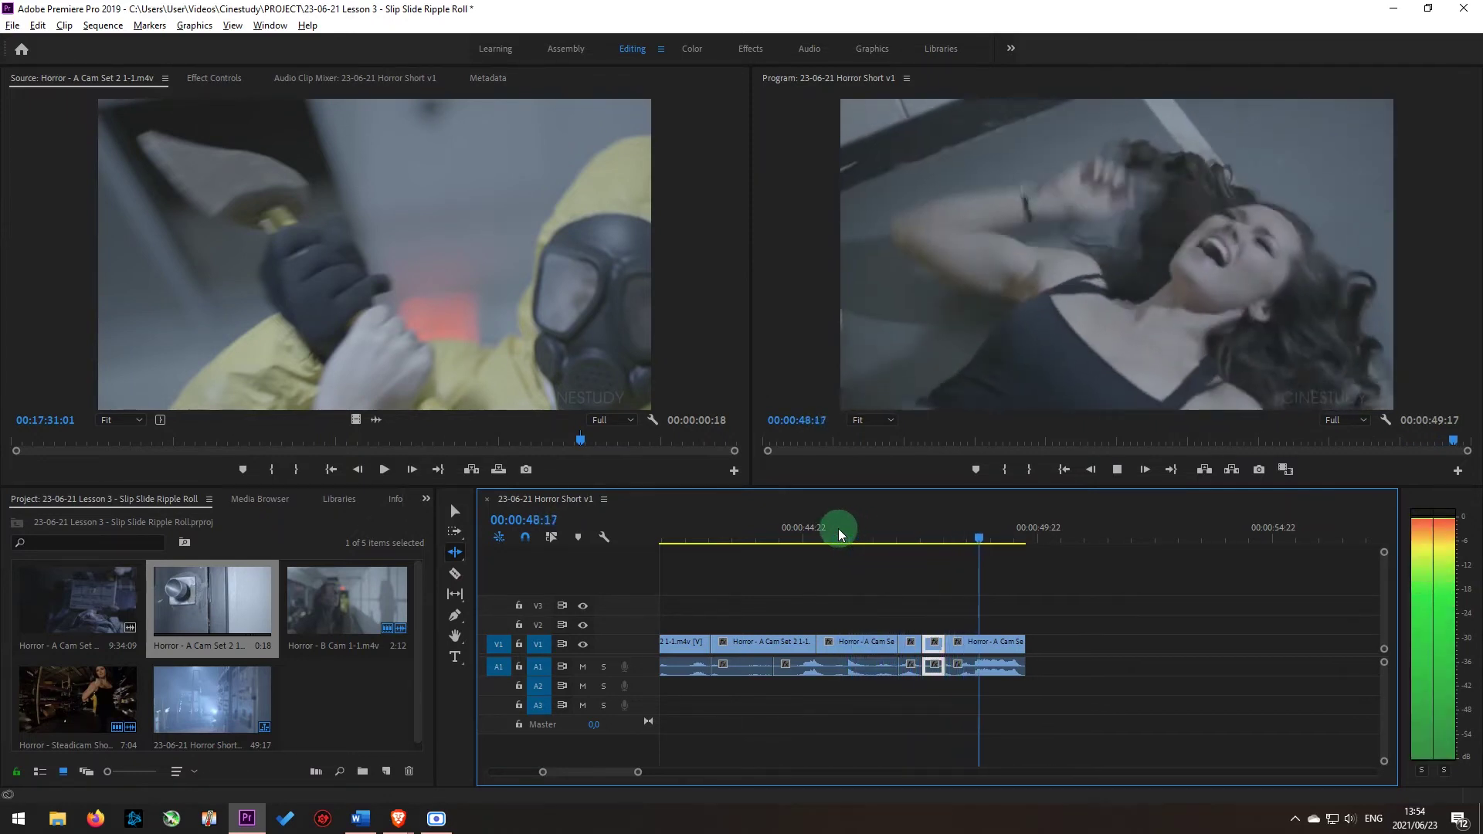
{"action": "key", "text": "space"}
{"action": "left_click", "coordinate": [970, 533]}
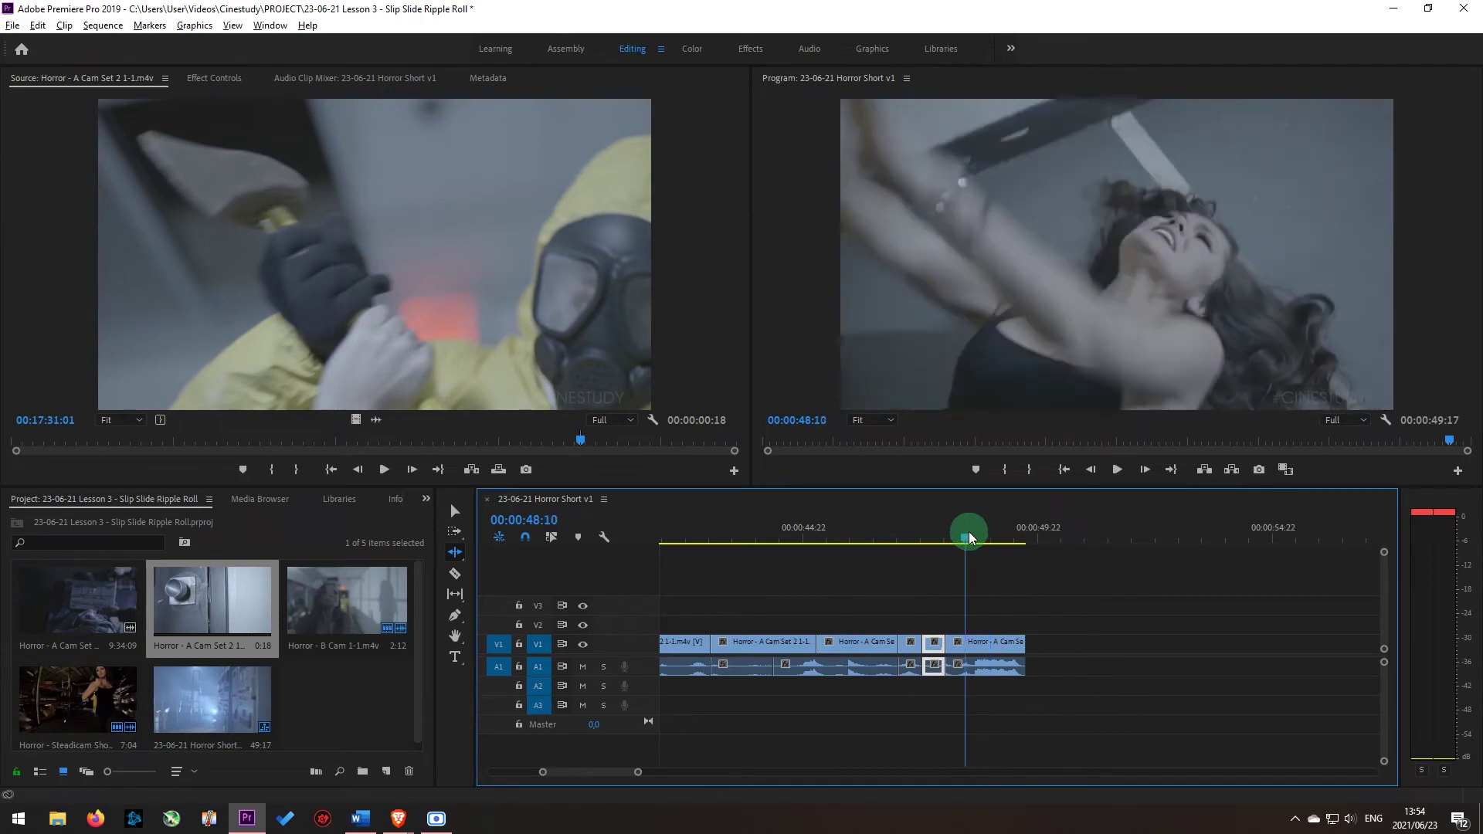
{"action": "left_click_drag", "start_coordinate": [973, 537], "coordinate": [971, 533]}
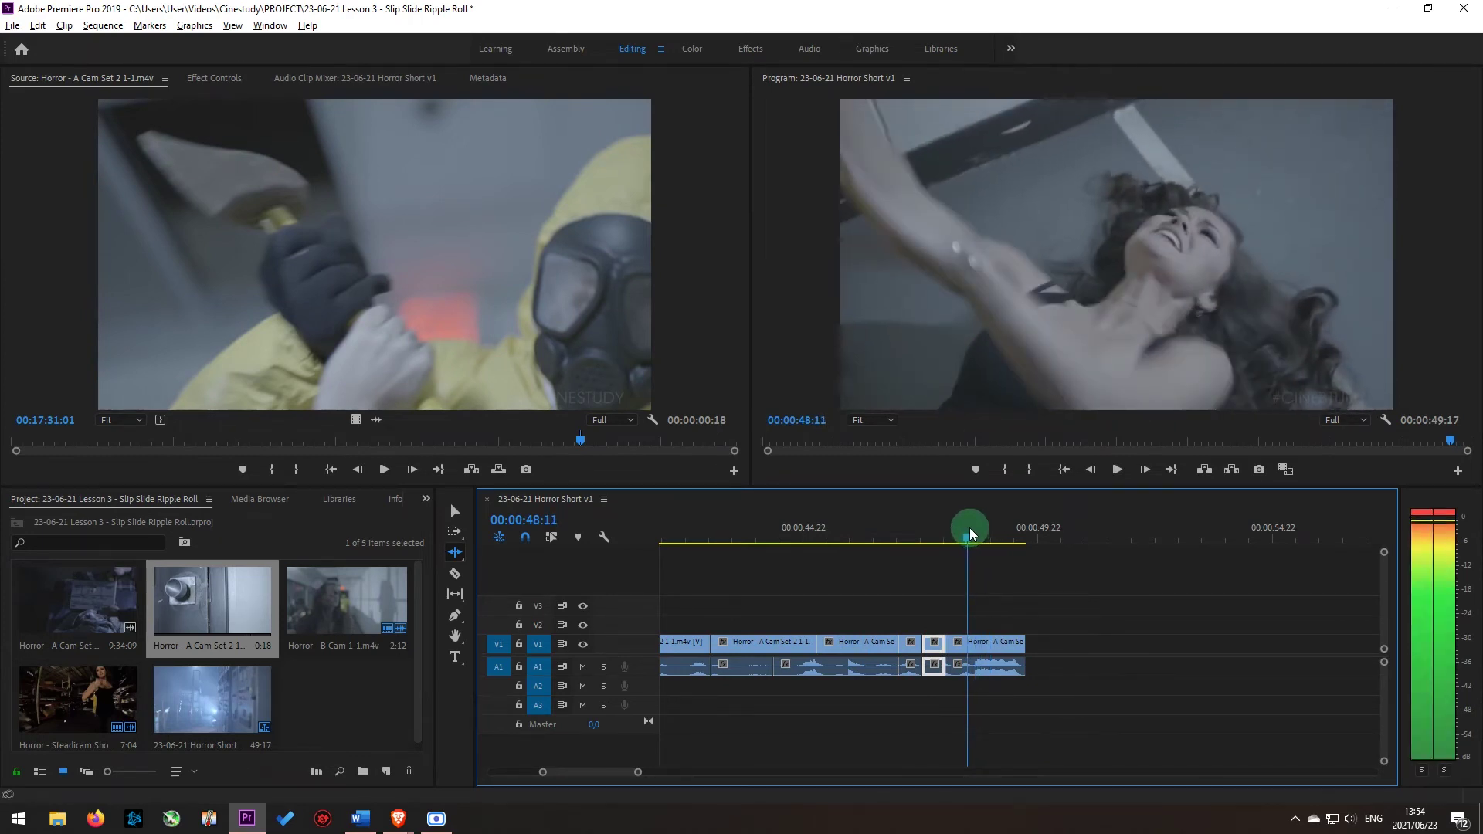
Trim the start of the last clip to 00:00:48:11 and move it back against the preceding axe shot
{"action": "key", "text": "v"}
{"action": "left_click", "coordinate": [950, 666]}
{"action": "left_click_drag", "start_coordinate": [952, 643], "coordinate": [968, 666]}
{"action": "left_click", "coordinate": [954, 666]}
{"action": "left_click_drag", "start_coordinate": [996, 618], "coordinate": [975, 646]}
Play the end of the sequence repeatedly and view the in point of the marked 00:00:01:06 source shot
{"action": "left_click", "coordinate": [856, 533]}
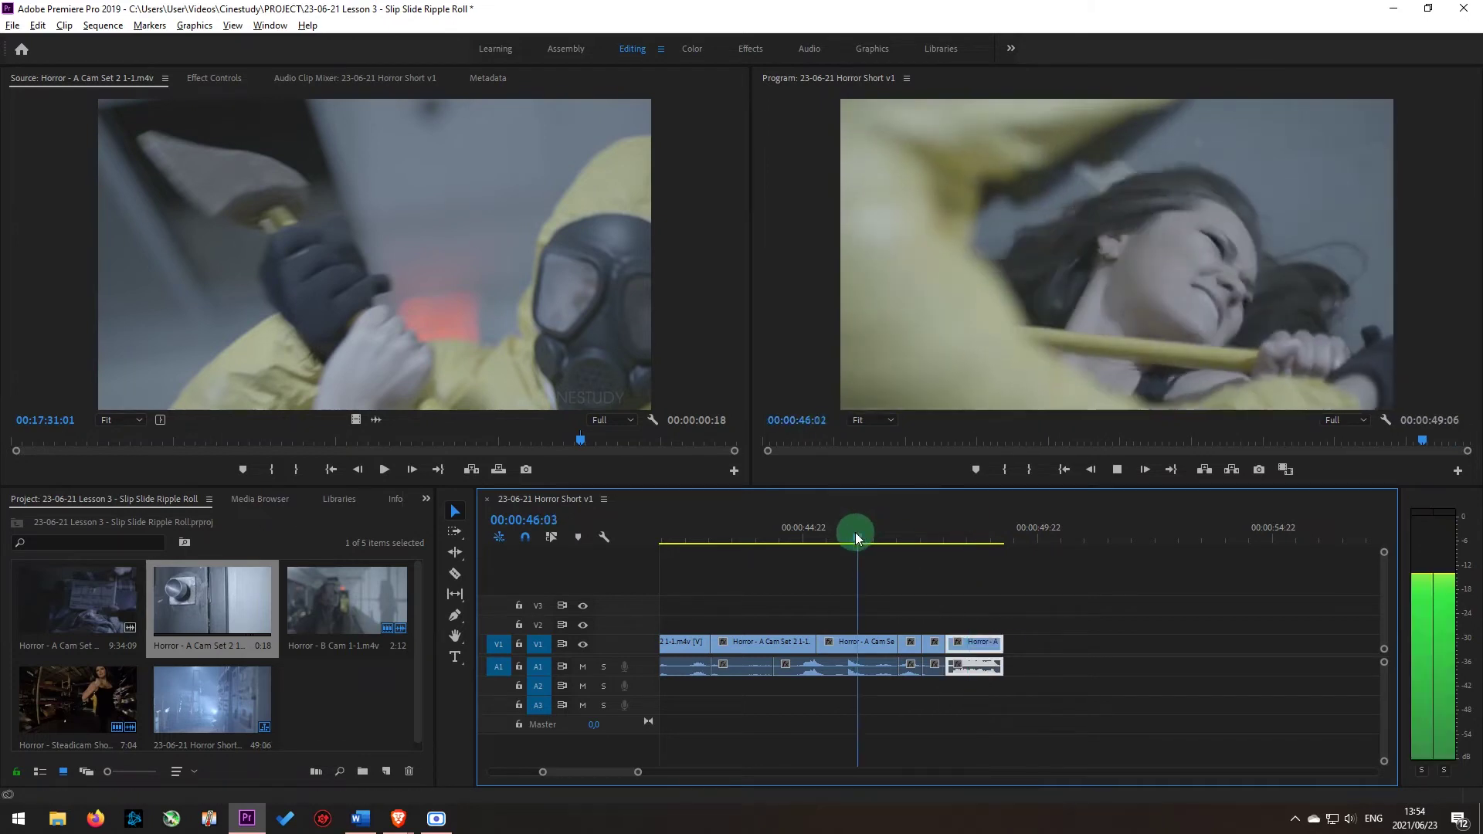
{"action": "key", "text": "space"}
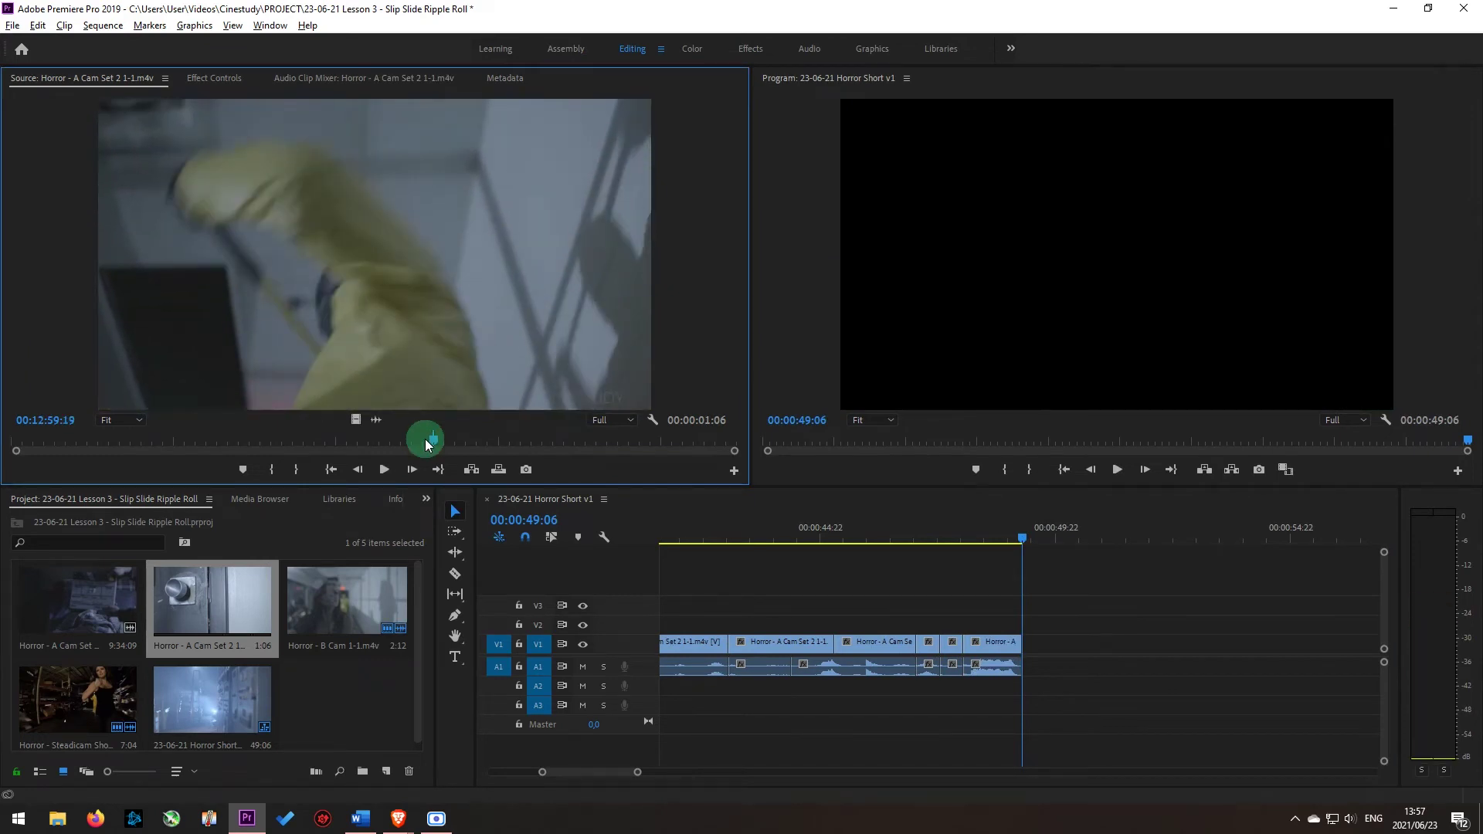
{"action": "left_click", "coordinate": [426, 443]}
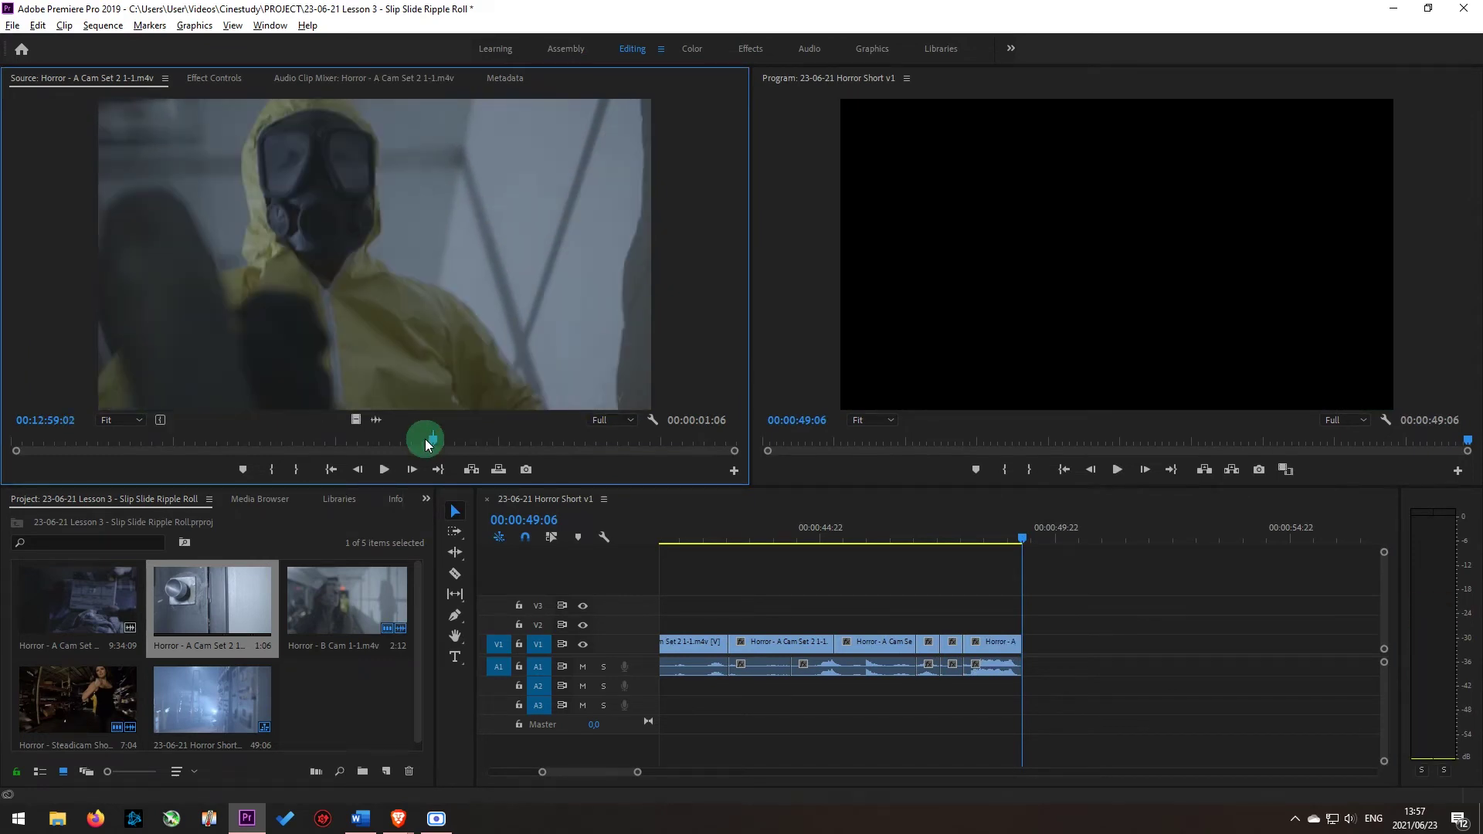
{"action": "left_click_drag", "start_coordinate": [947, 544], "coordinate": [932, 542]}
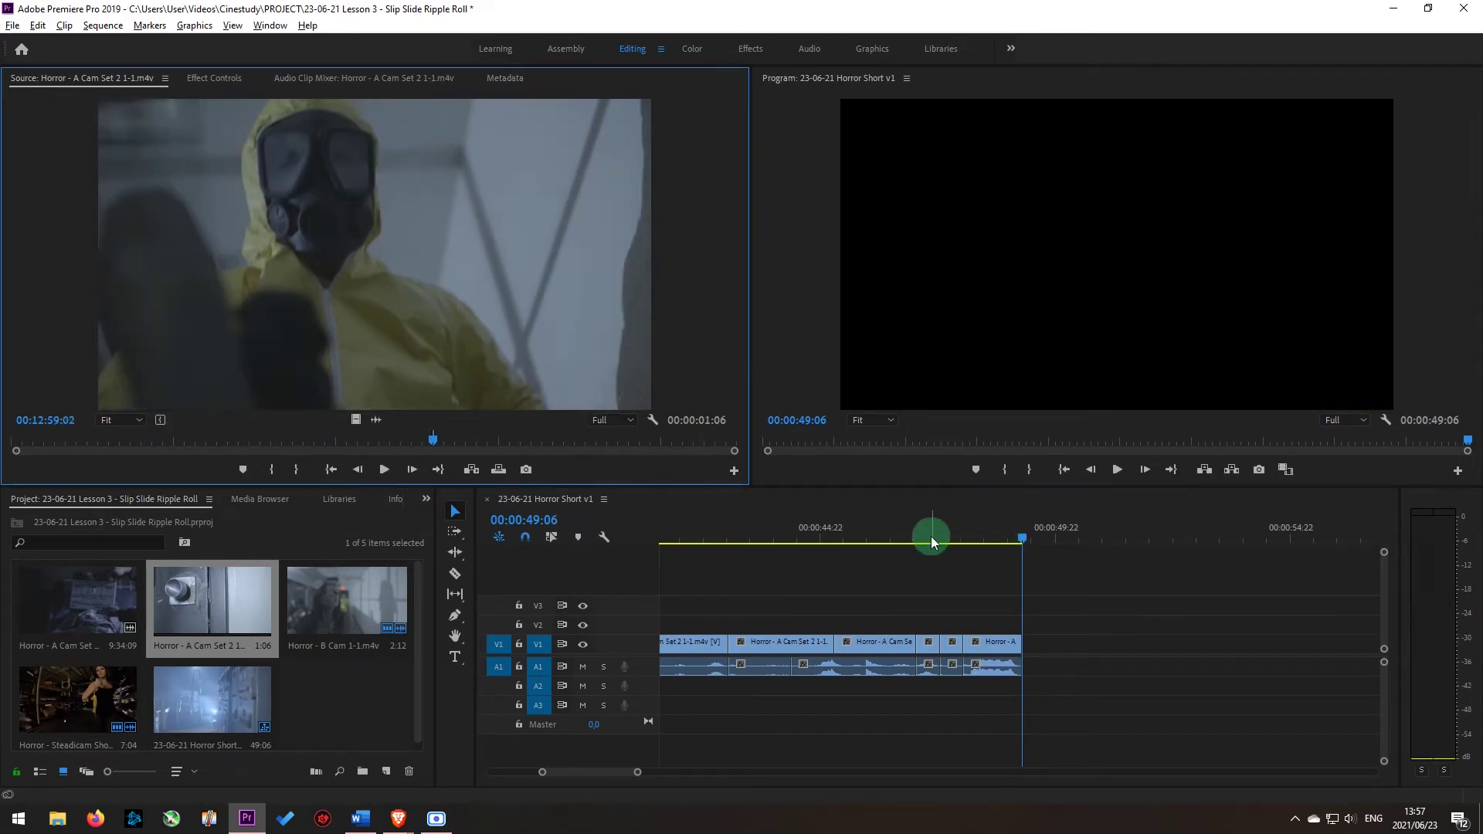
{"action": "key", "text": "space"}
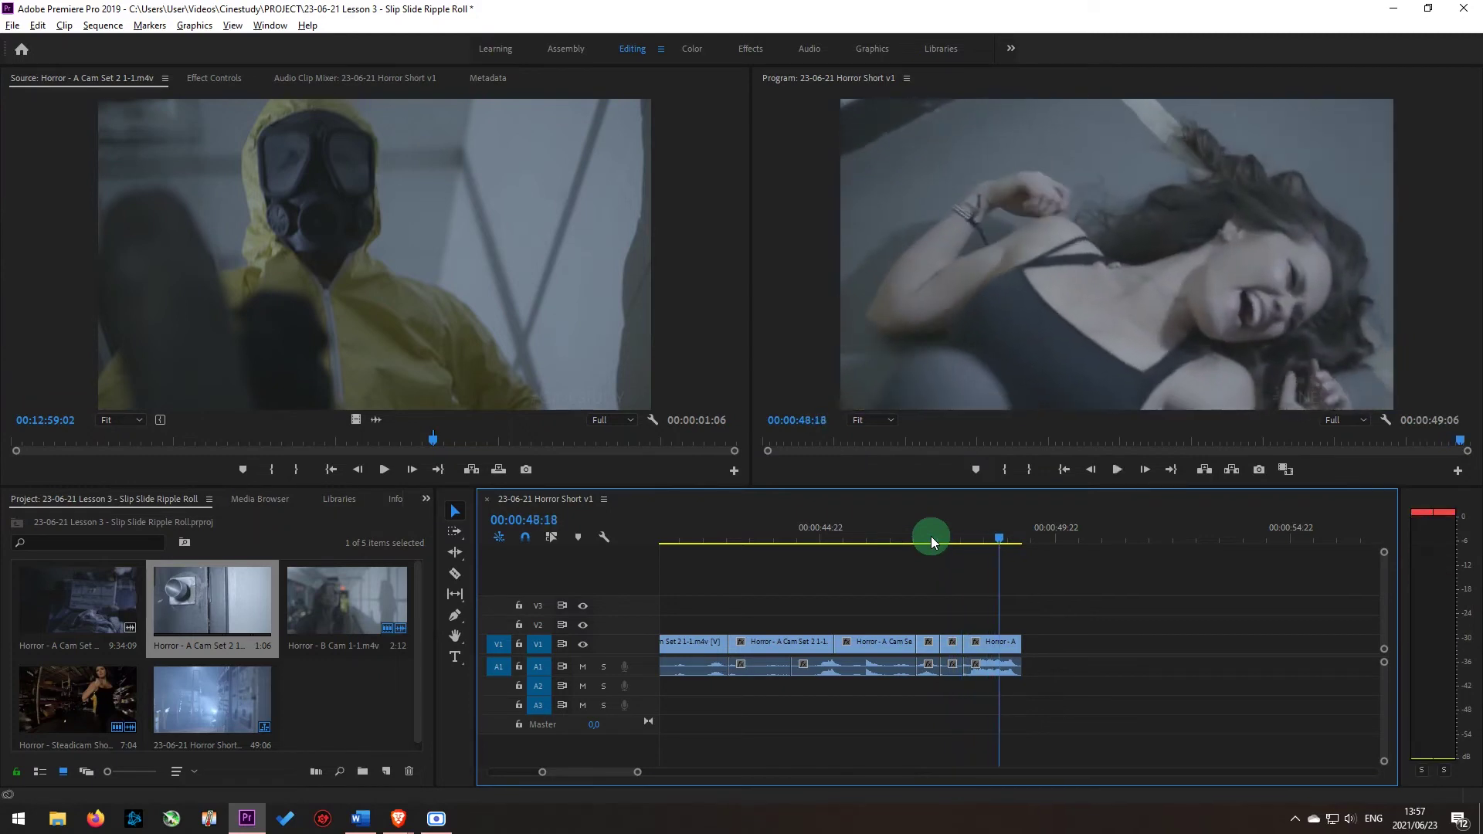
{"action": "left_click", "coordinate": [931, 536]}
{"action": "key", "text": "space"}
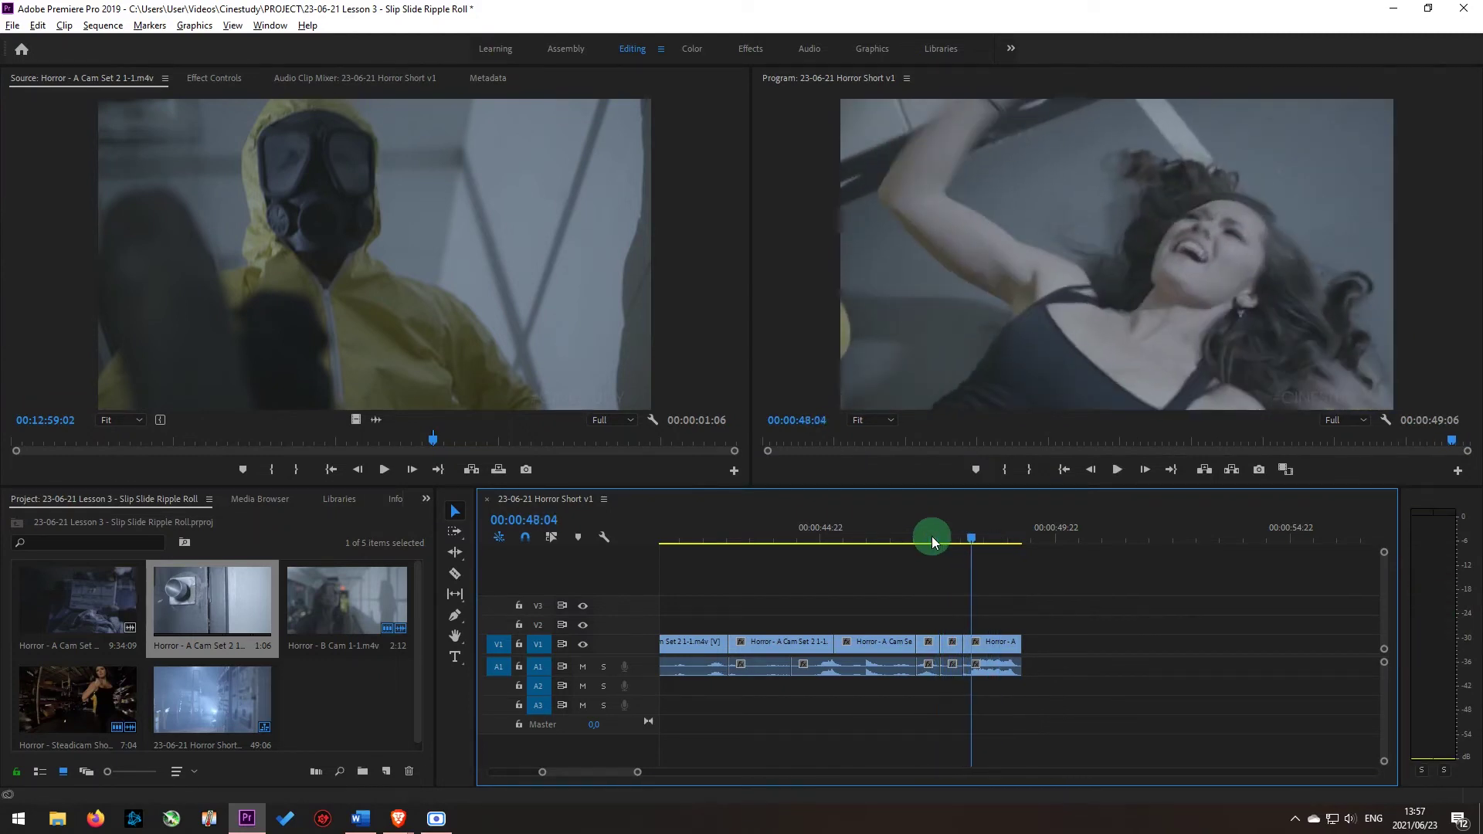
Cut the last clip and insert it before the axe shot at 00:00:47:12
{"action": "left_click", "coordinate": [932, 536]}
{"action": "left_click", "coordinate": [1004, 641]}
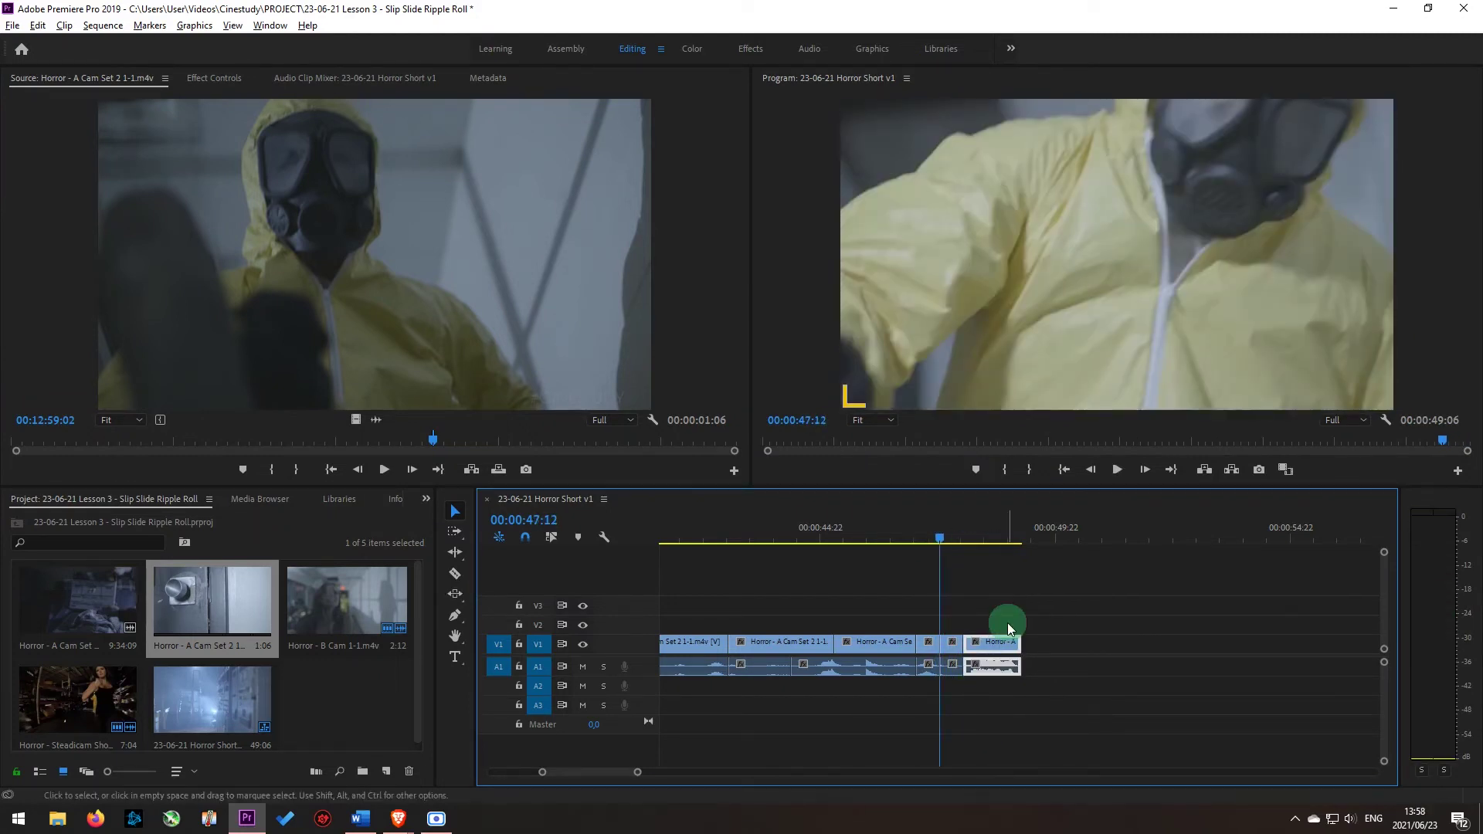
{"action": "key", "text": "Delete"}
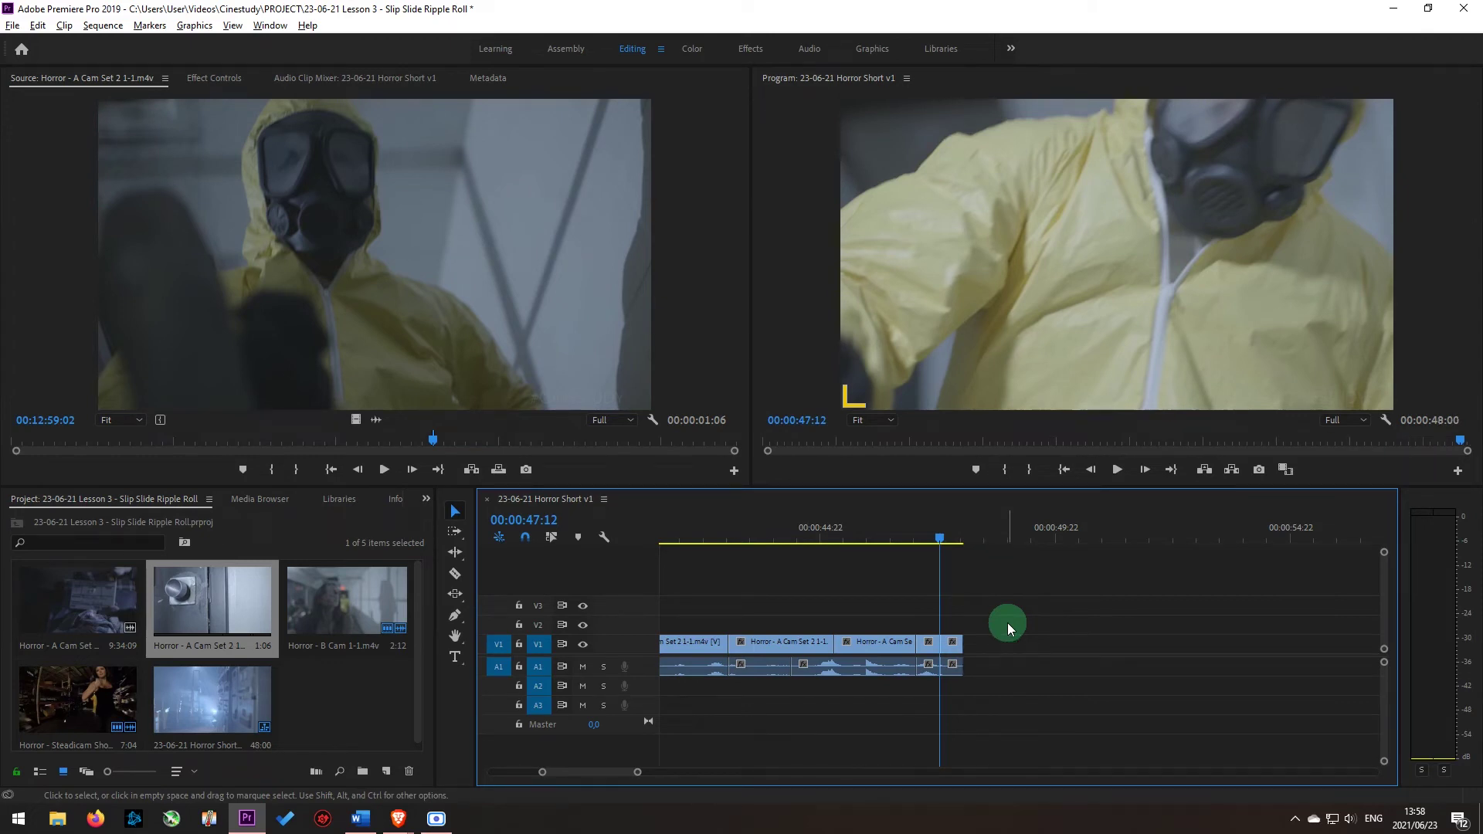
{"action": "key", "text": "ctrl+z"}
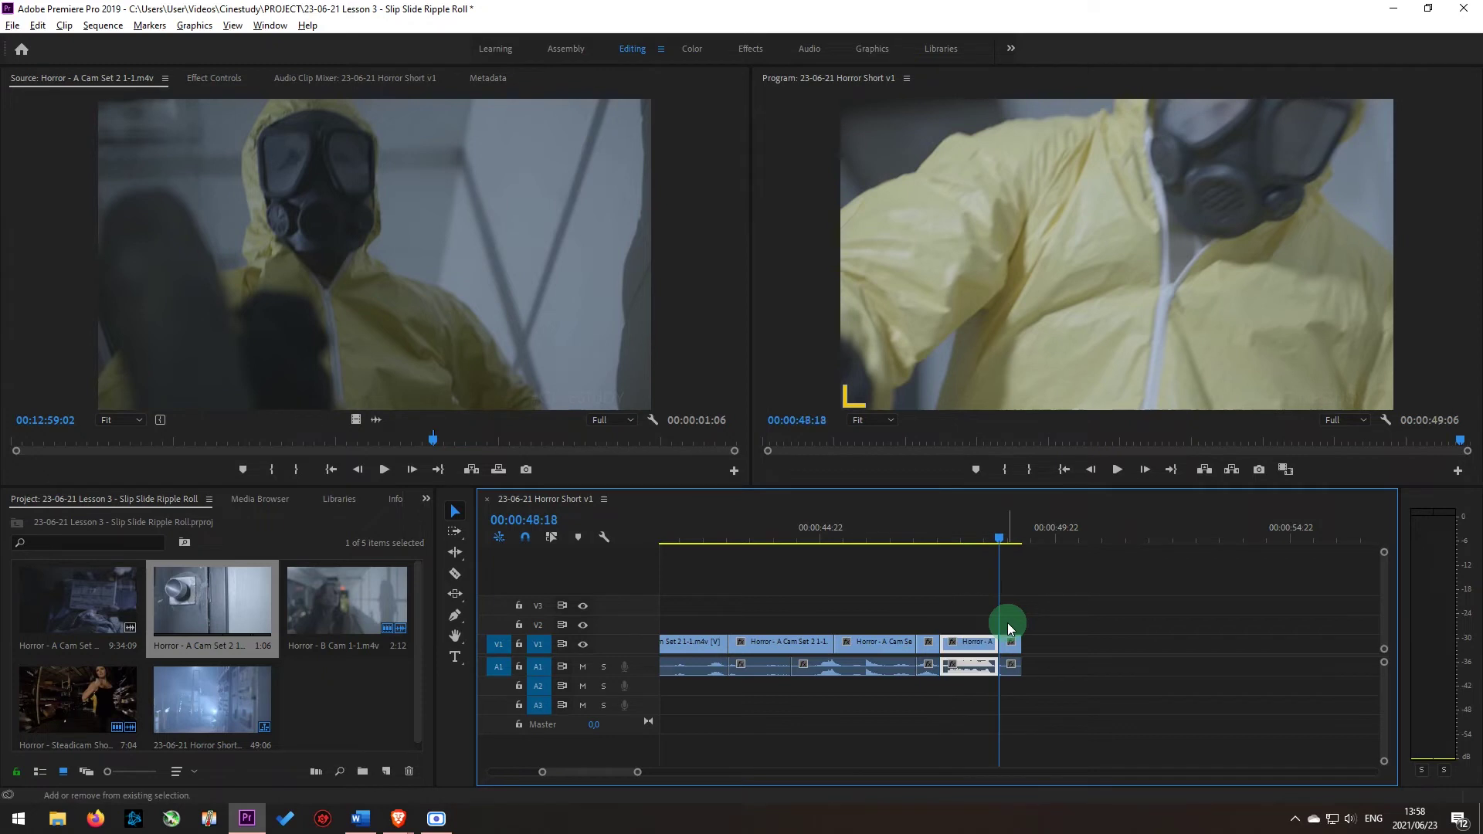
Play the sequence across the cut into the clip moved ahead of the axe shot
{"action": "left_click", "coordinate": [896, 535]}
{"action": "key", "text": "space"}
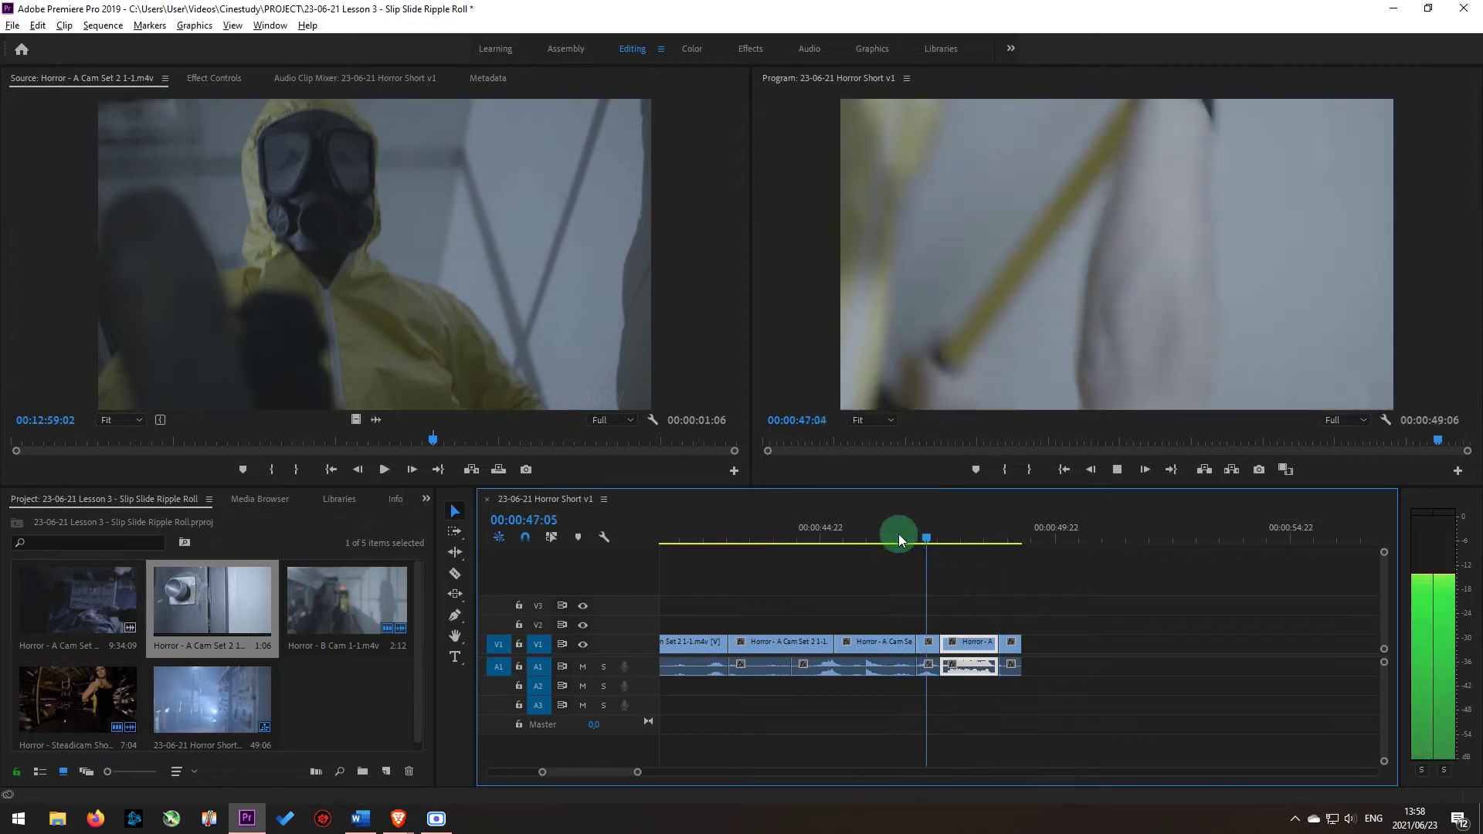
{"action": "left_click", "coordinate": [924, 539]}
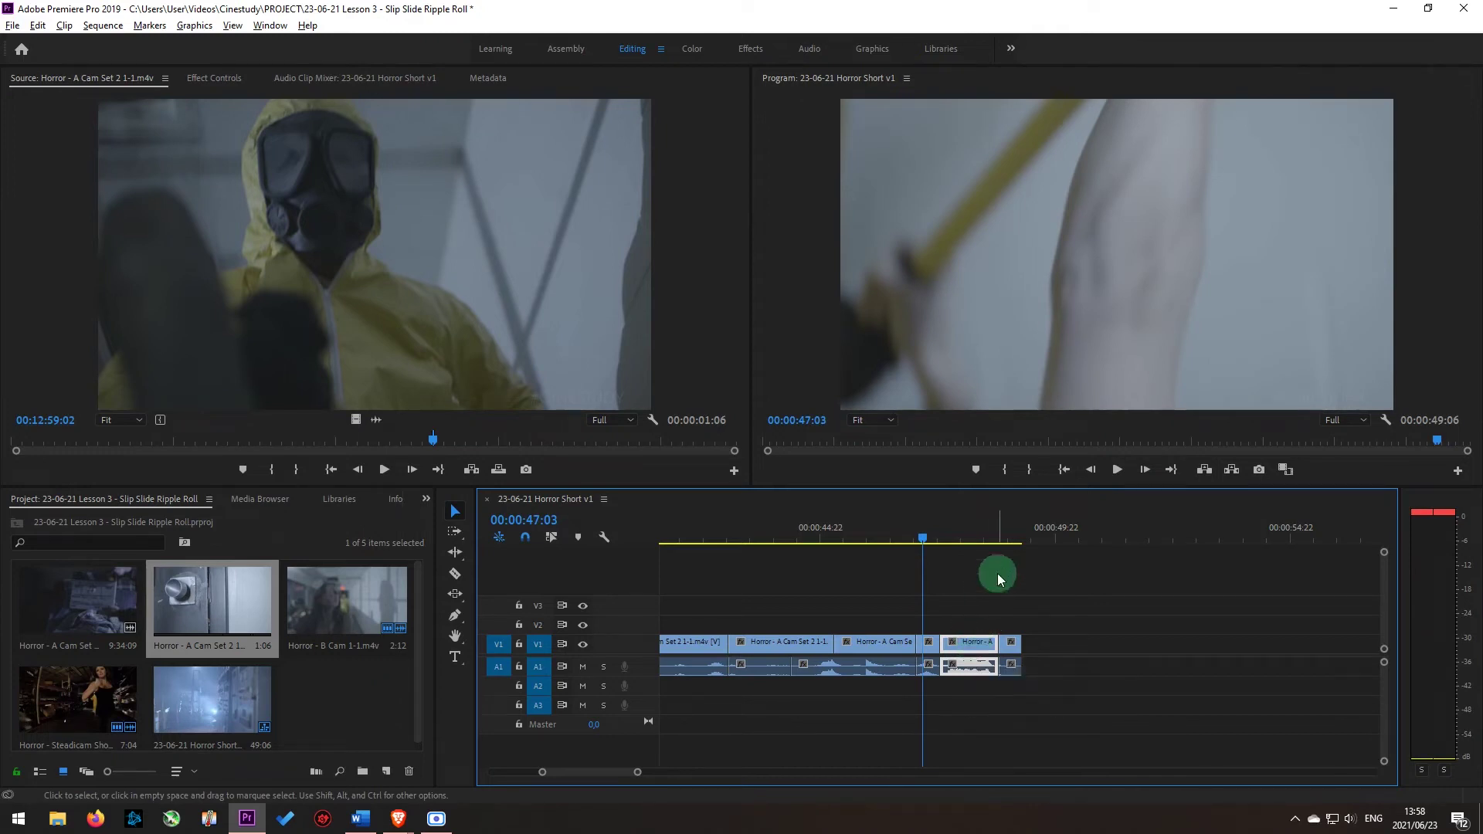
{"action": "key", "text": "space"}
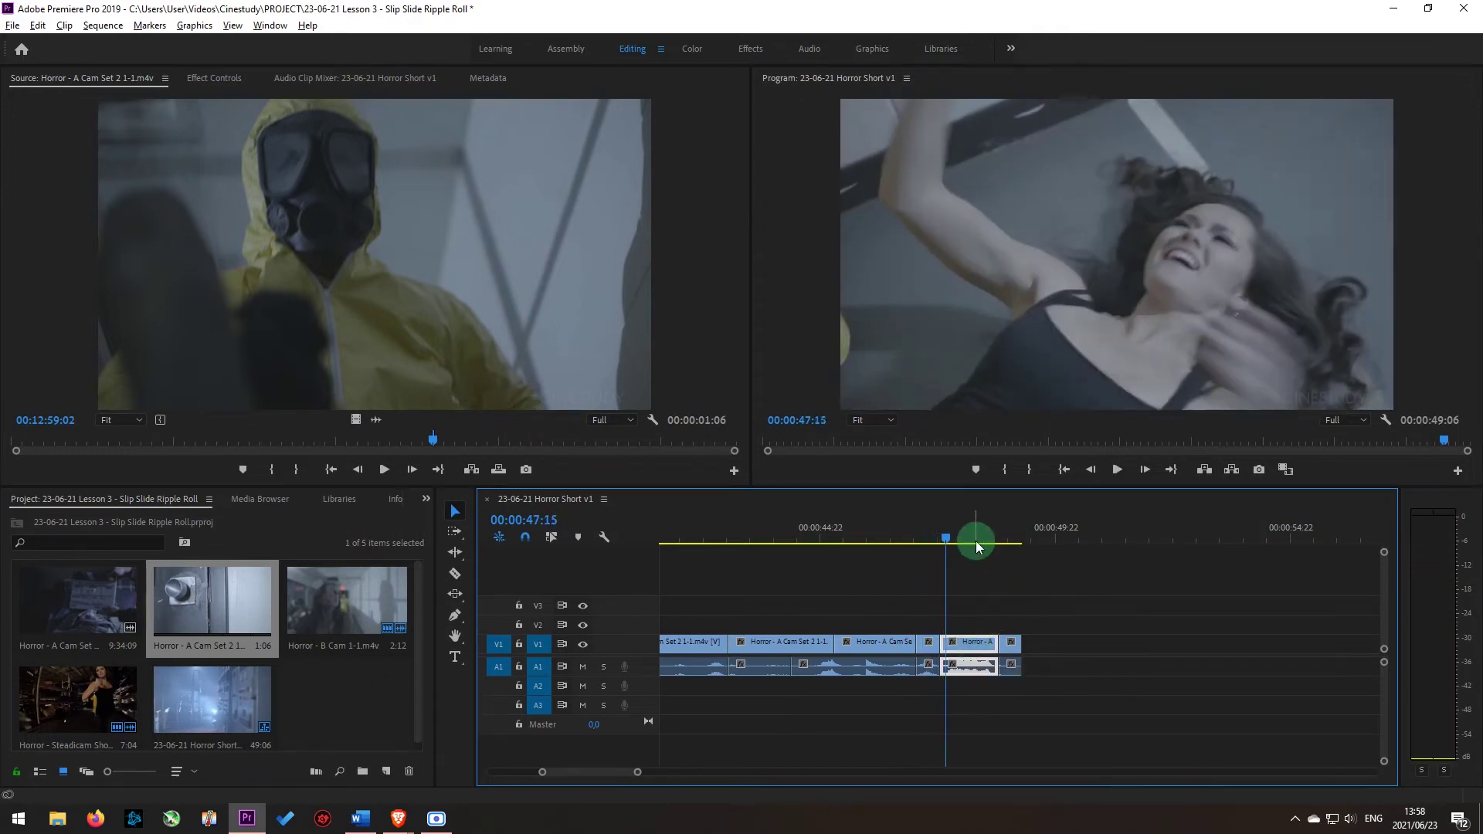
Extend the start of the moved clip by 8 frames, shifting the axe shot along, and play the sequence across it
{"action": "left_click_drag", "start_coordinate": [971, 603], "coordinate": [927, 639]}
{"action": "left_click", "coordinate": [850, 536]}
{"action": "key", "text": "space"}
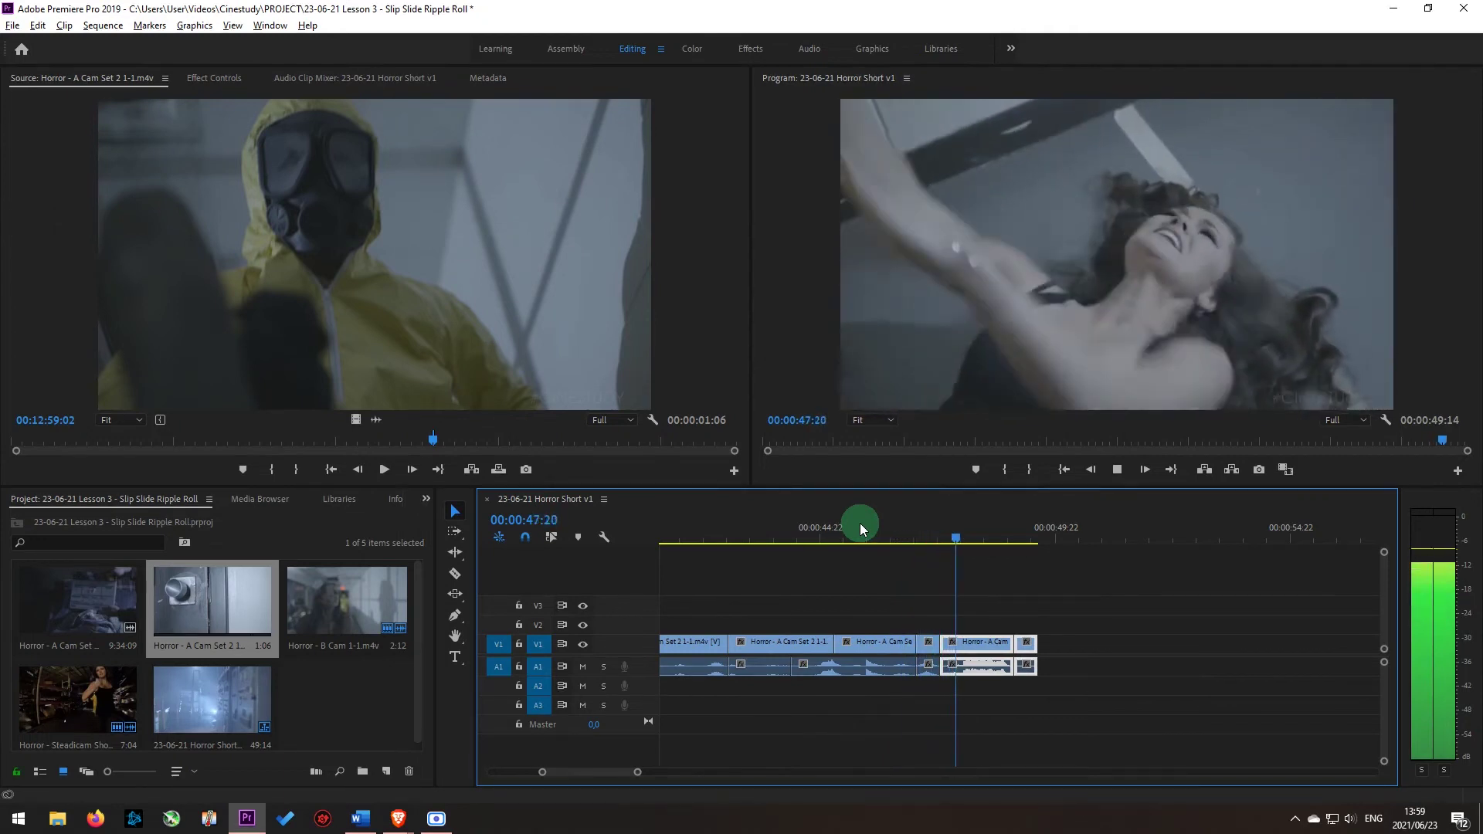
{"action": "left_click", "coordinate": [860, 526]}
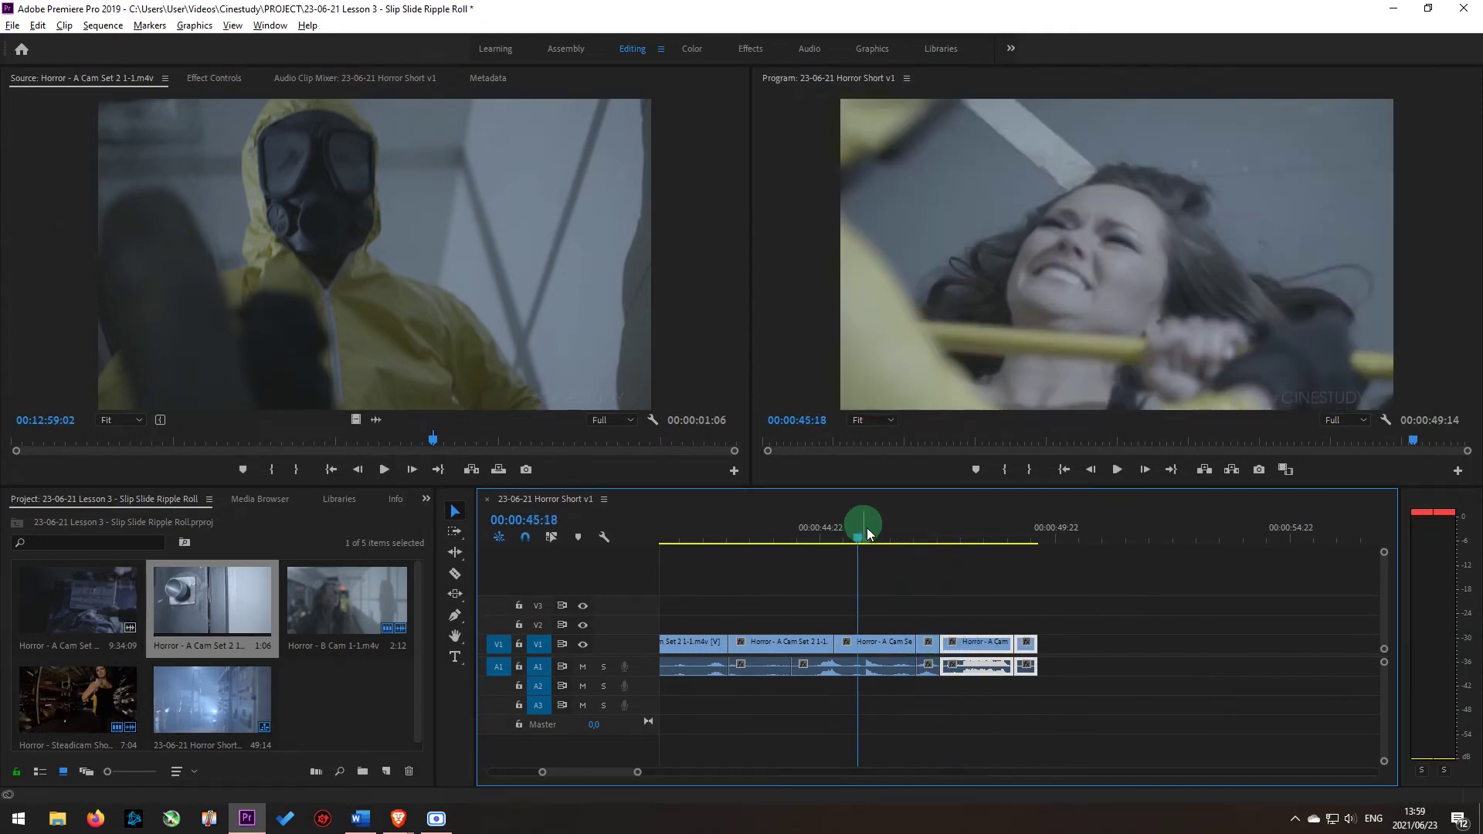
Patch the source to V2 and A2 and overwrite the marked 00:00:01:06 shot at 00:00:48:00
{"action": "left_click", "coordinate": [963, 558]}
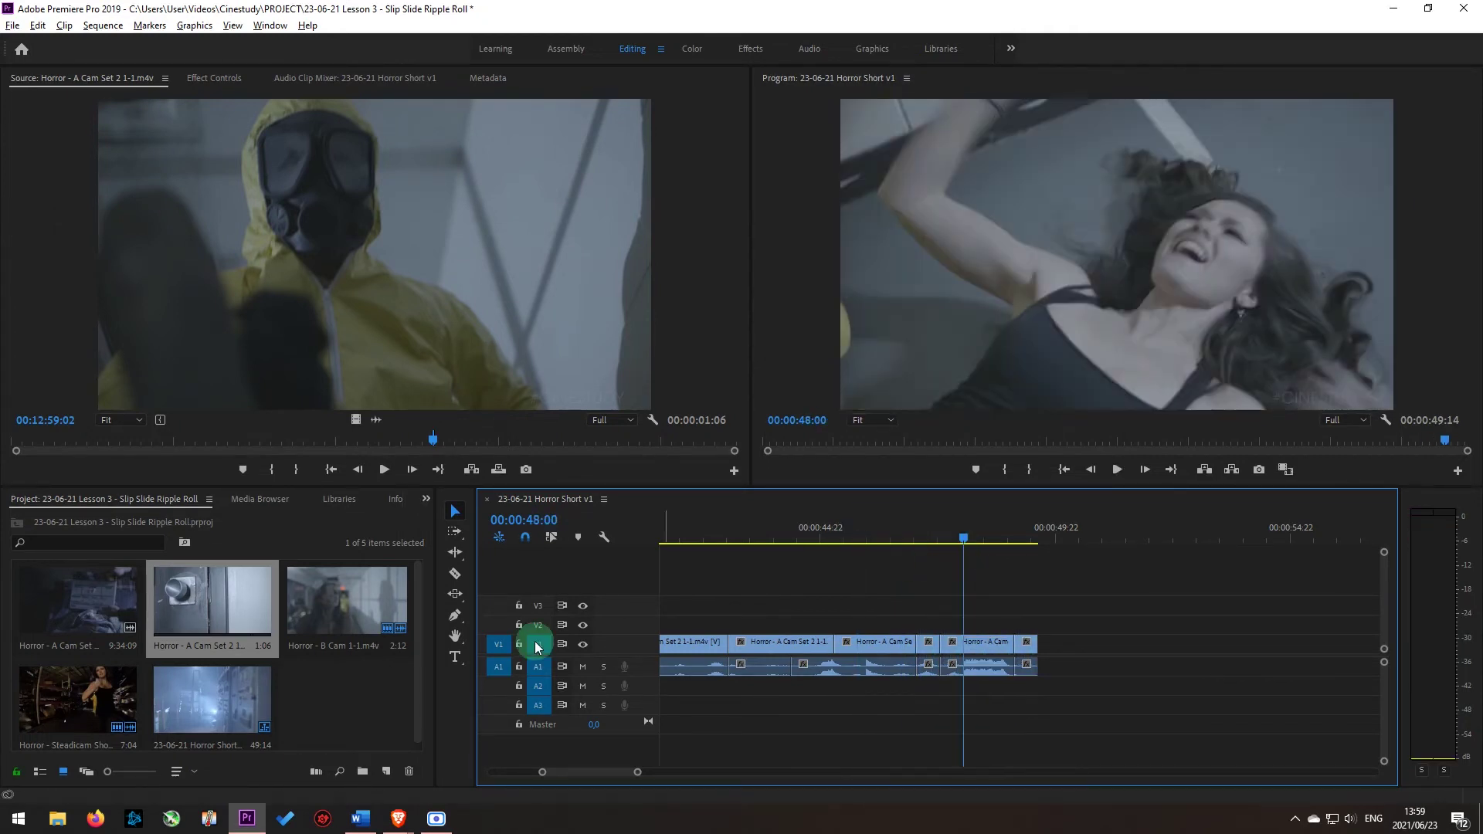
{"action": "left_click", "coordinate": [502, 646]}
{"action": "left_click", "coordinate": [501, 625]}
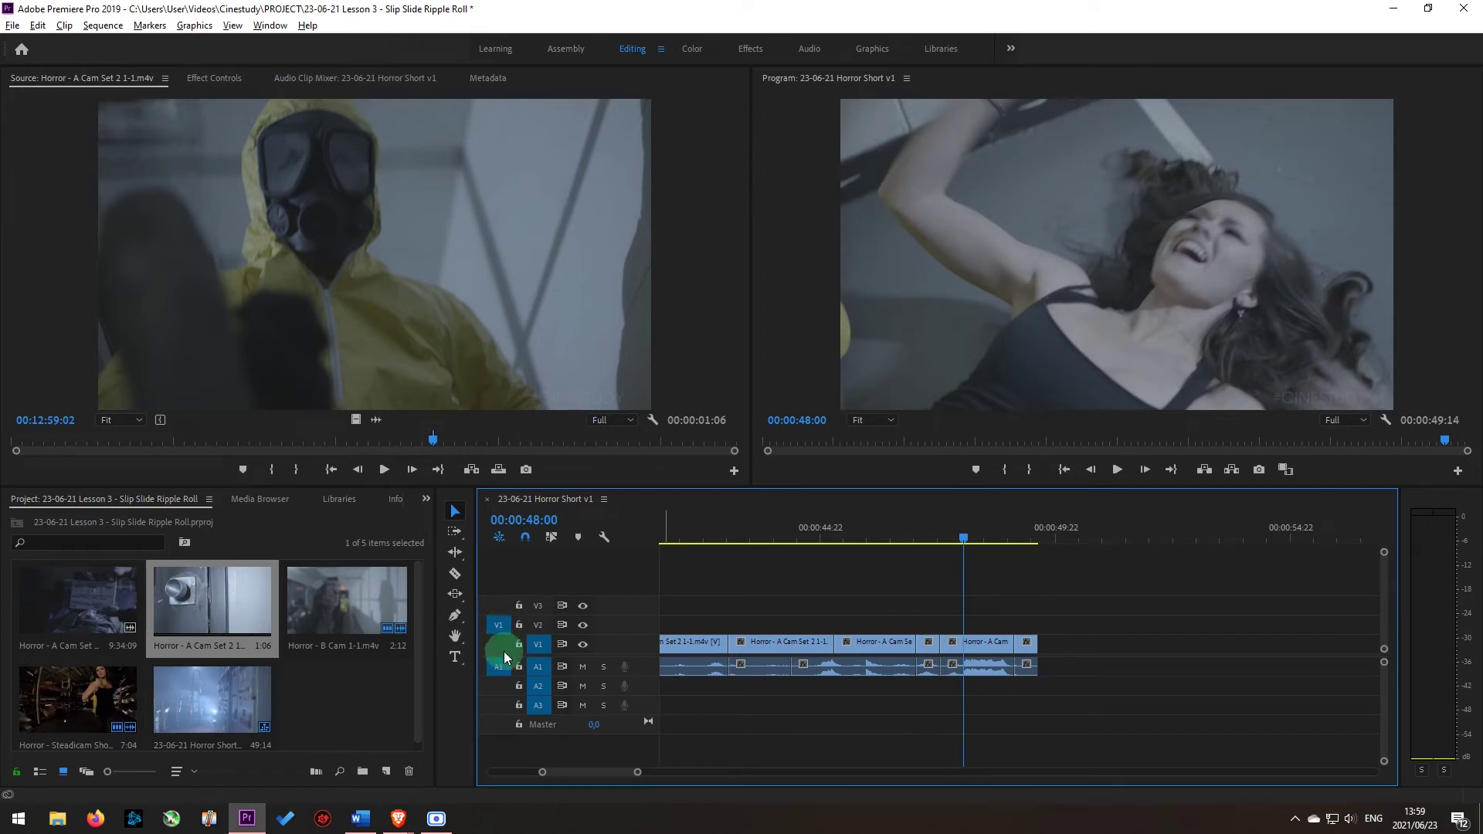
{"action": "left_click", "coordinate": [499, 666]}
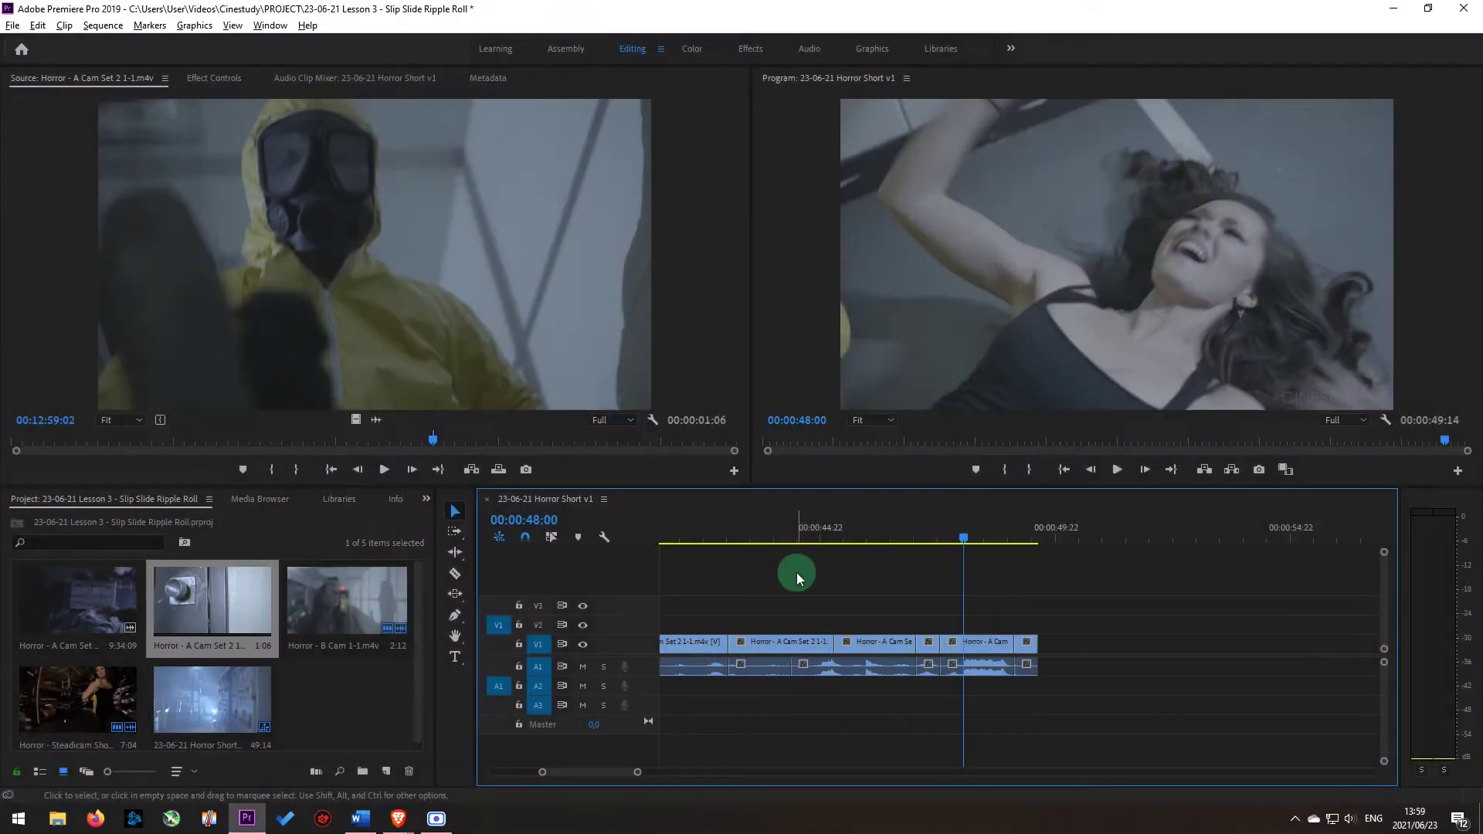
{"action": "key", "text": "period"}
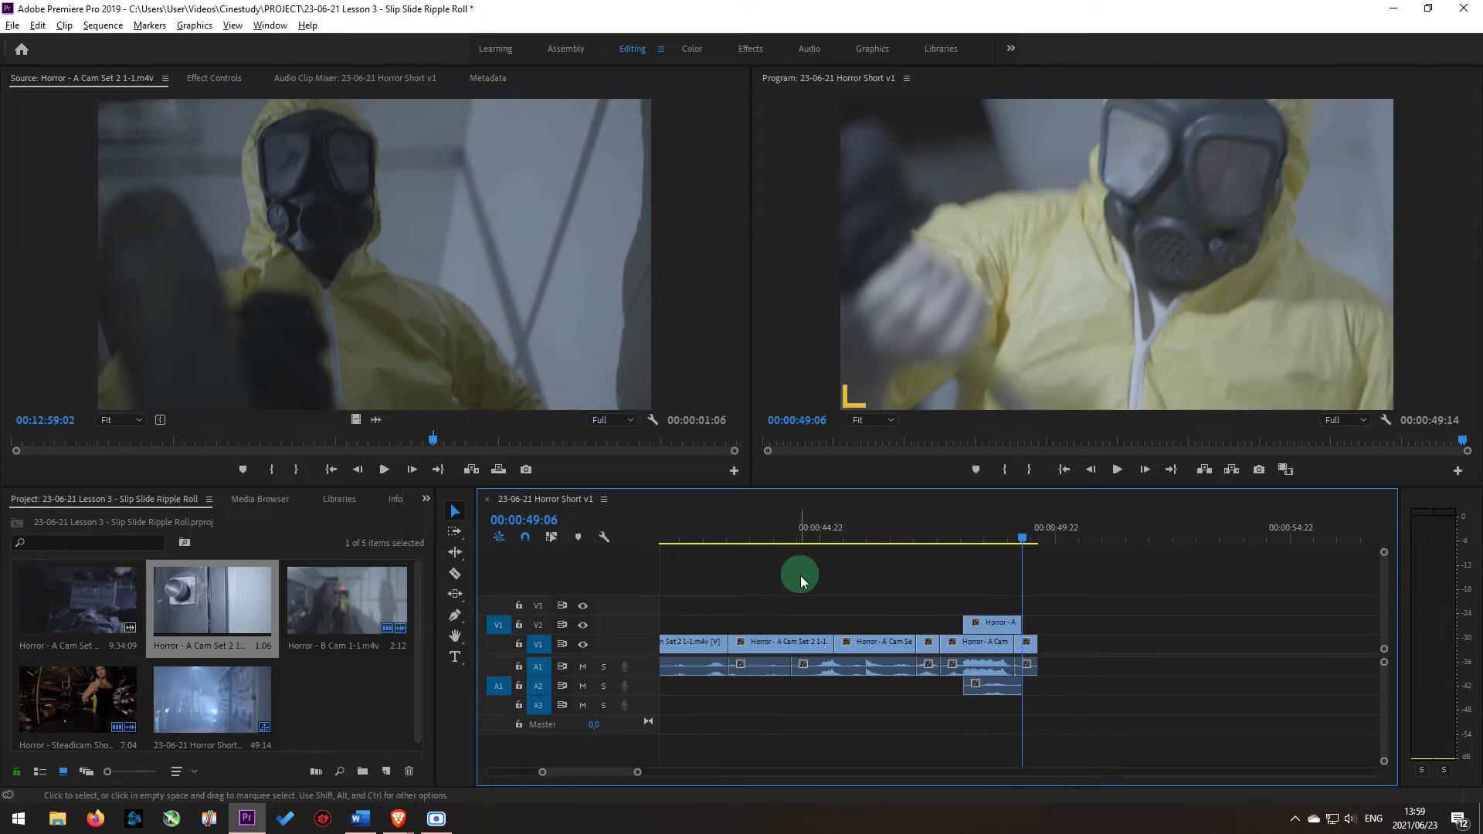
Play the sequence across the shot placed on V2
{"action": "left_click", "coordinate": [902, 531]}
{"action": "key", "text": "space"}
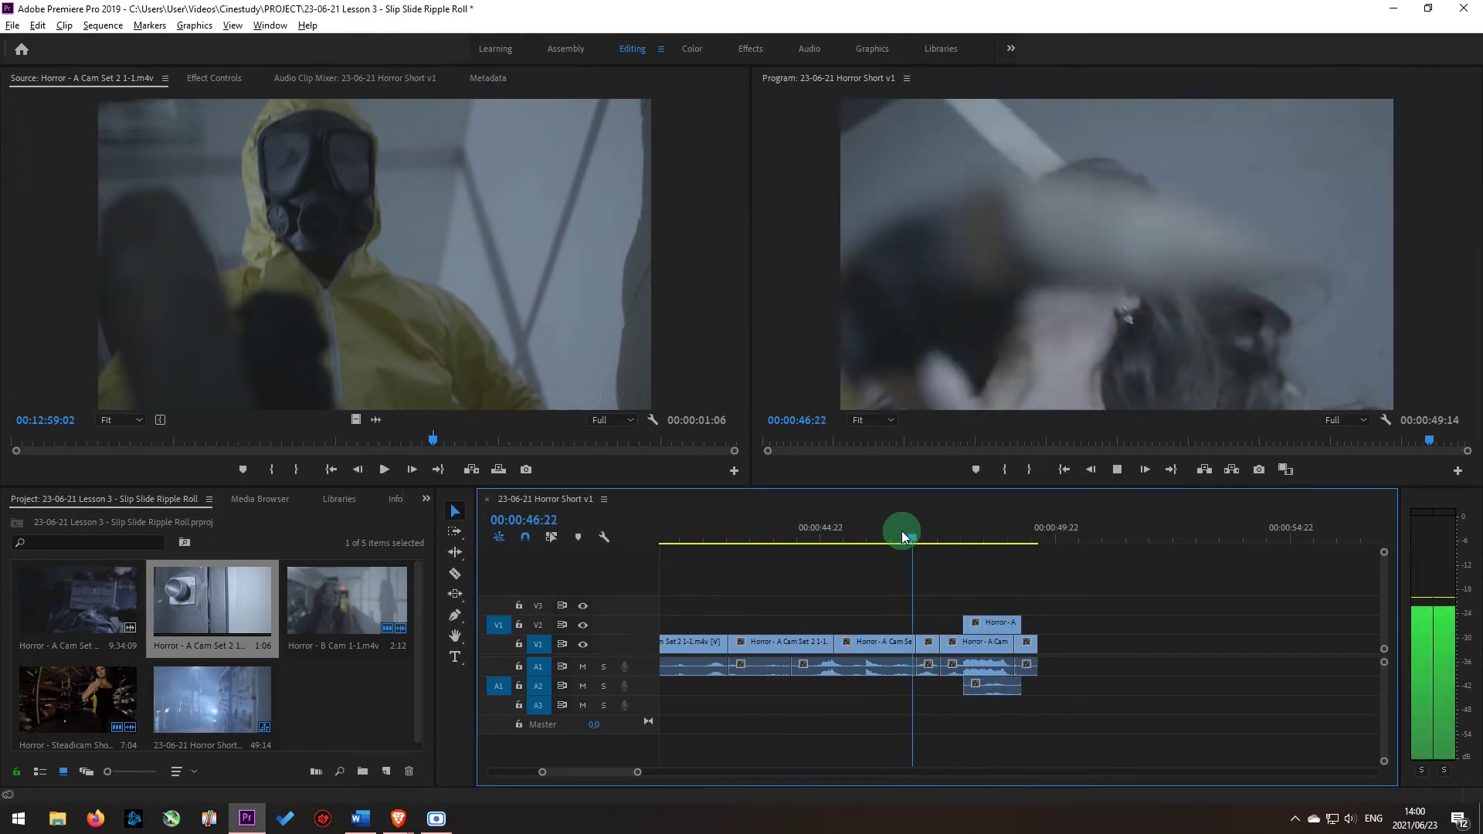
{"action": "key", "text": "space"}
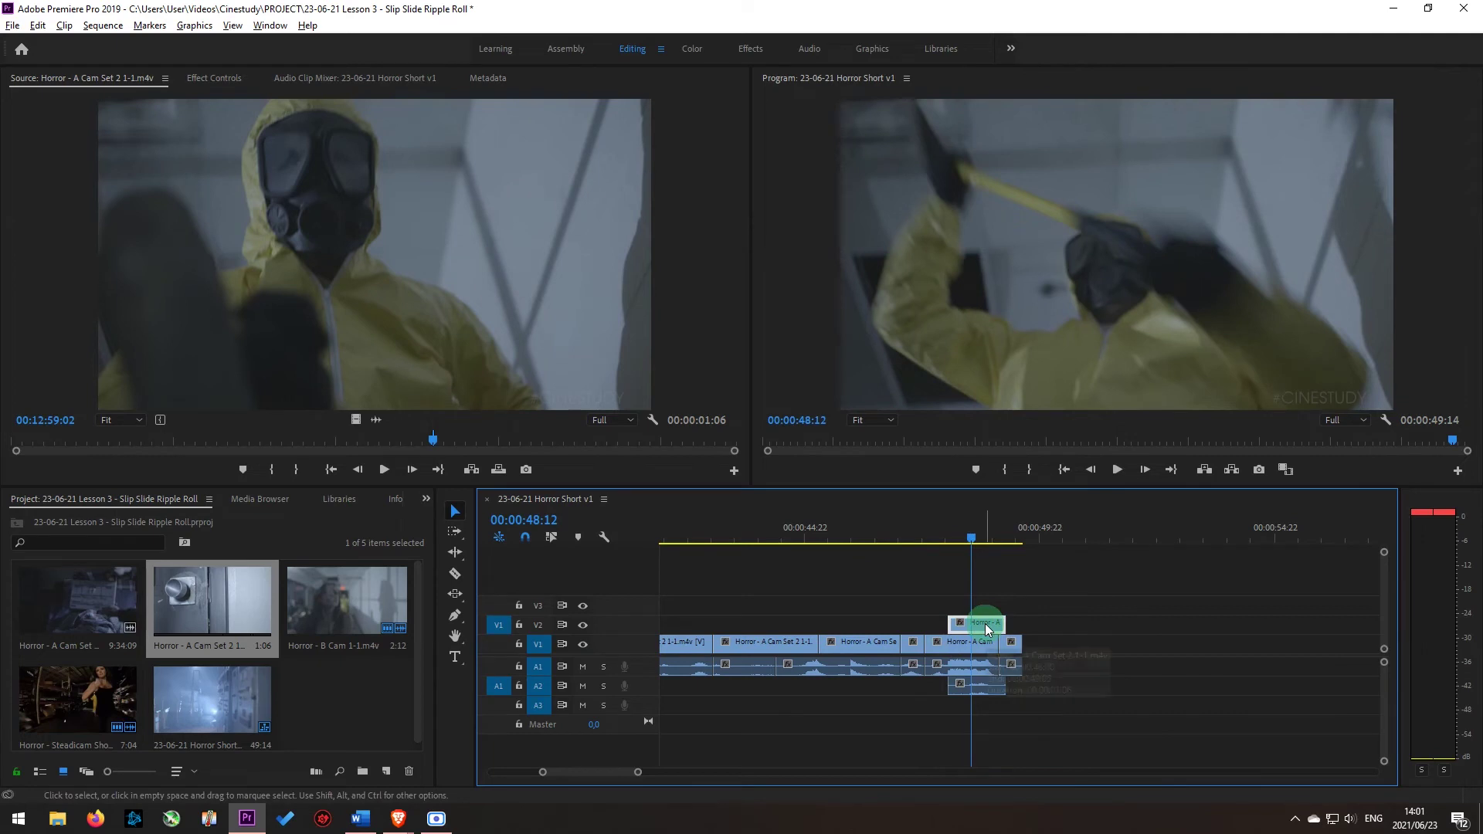
Reverse the speed of the V2 axe-swing clip
{"action": "key", "text": "ctrl+r"}
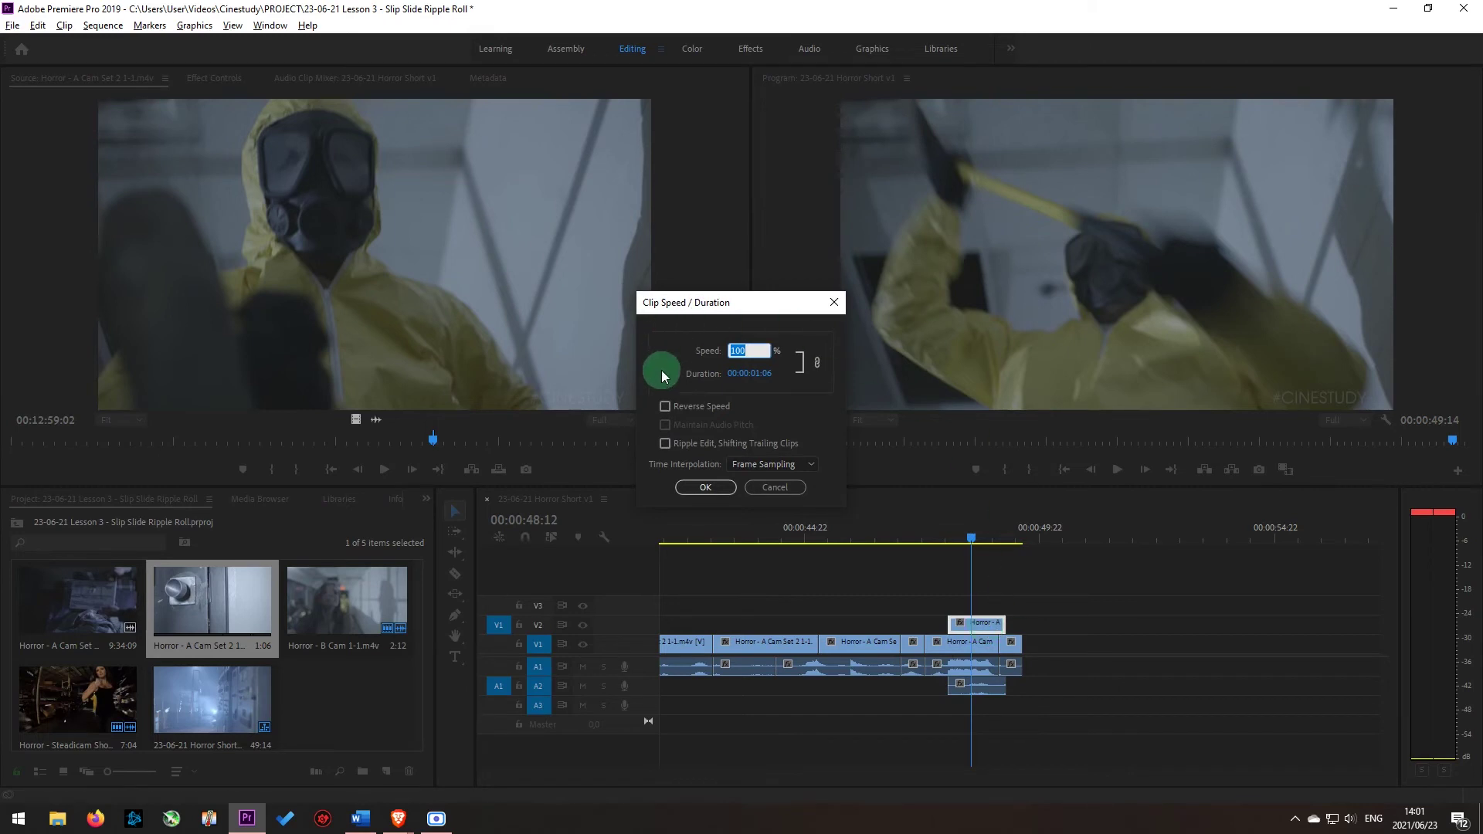
{"action": "left_click", "coordinate": [665, 406]}
{"action": "left_click", "coordinate": [705, 488]}
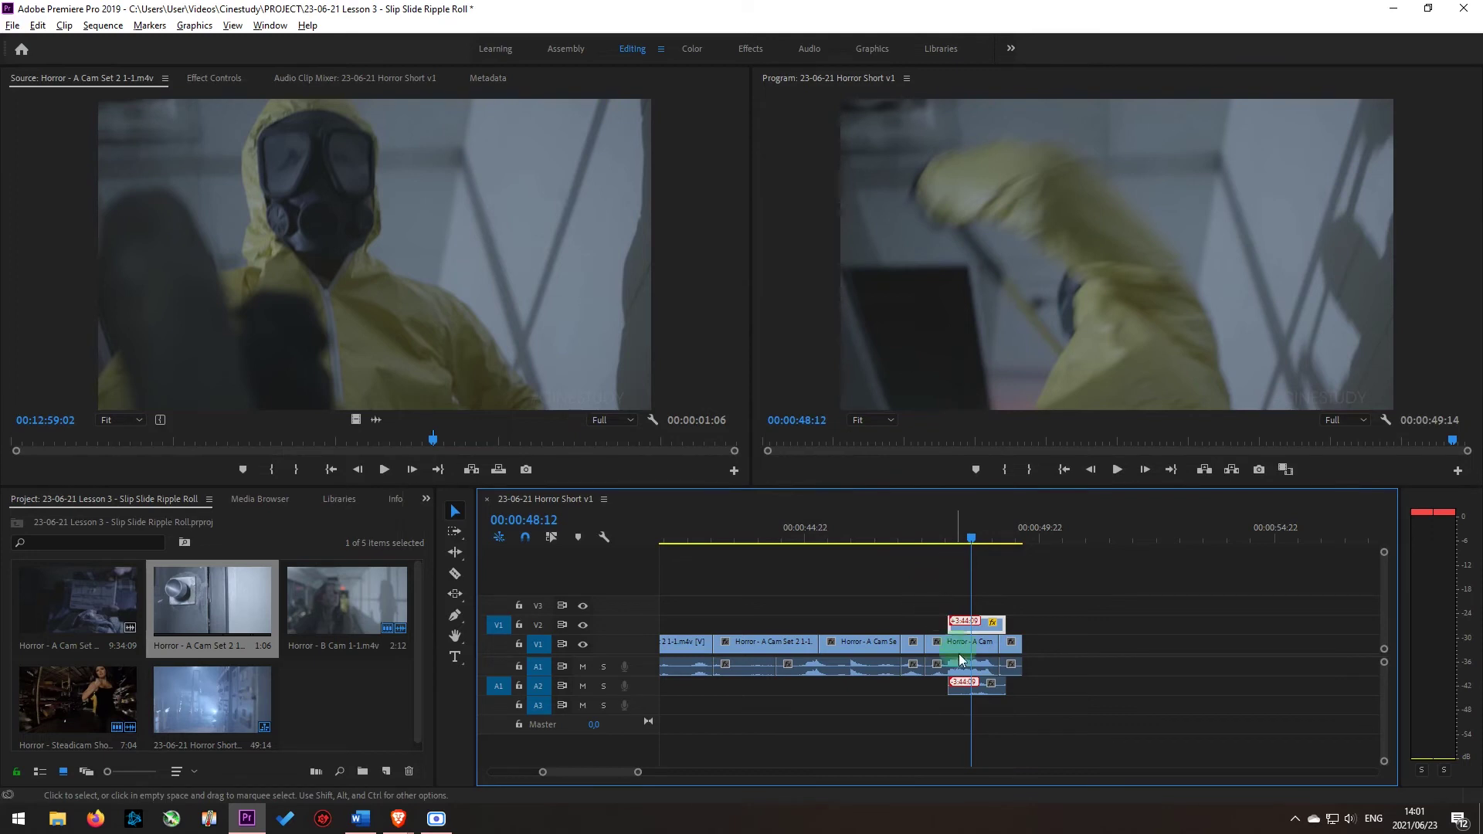
Play the sequence through the reversed clip on V2
{"action": "left_click", "coordinate": [966, 695]}
{"action": "left_click", "coordinate": [850, 533]}
{"action": "key", "text": "space"}
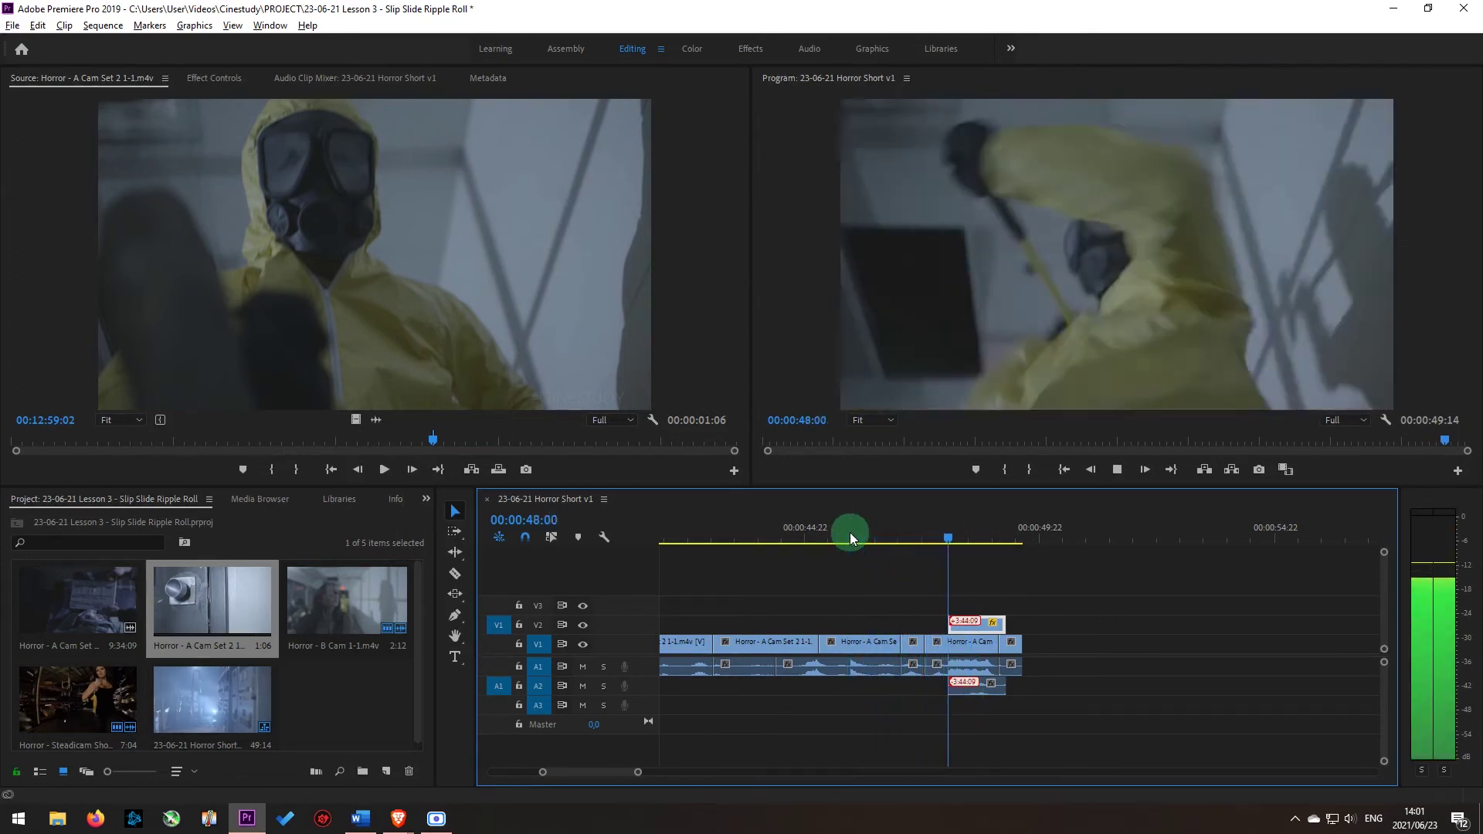
{"action": "key", "text": "space"}
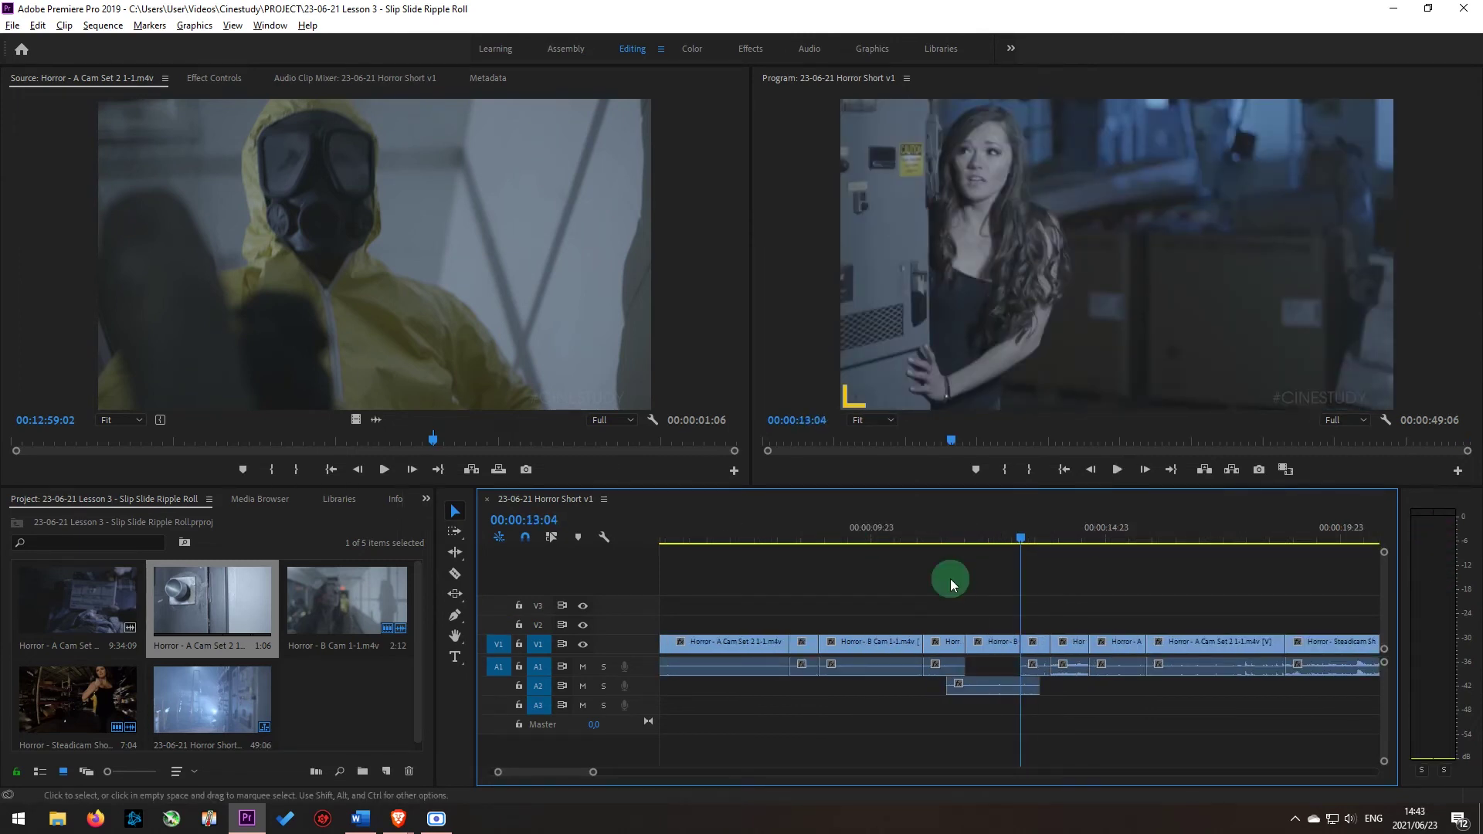
Play the sequence across the cut into the Steadicam Shots clip and return to 00:00:18:19
{"action": "key", "text": "space"}
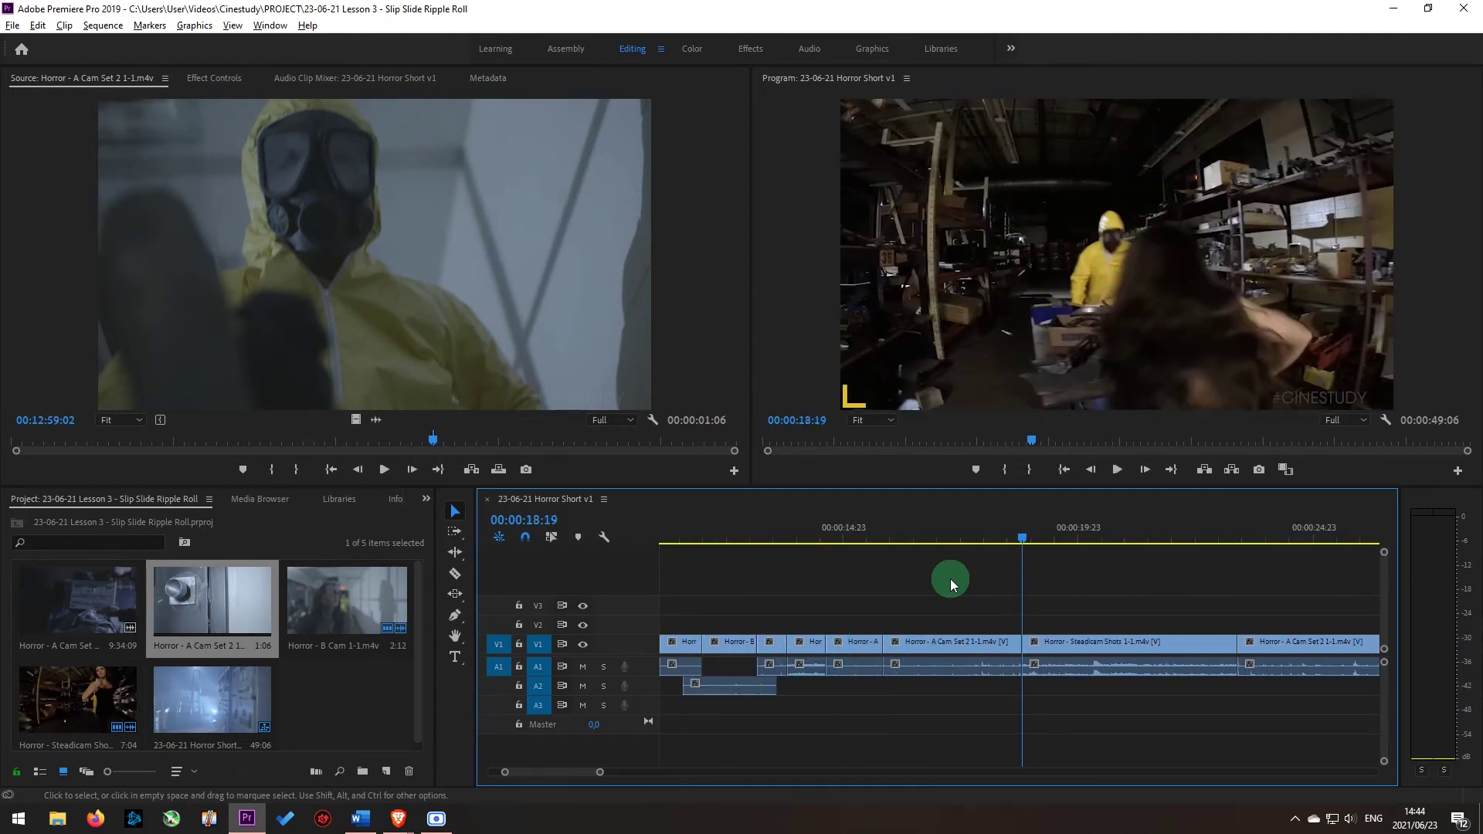
{"action": "key", "text": "Up"}
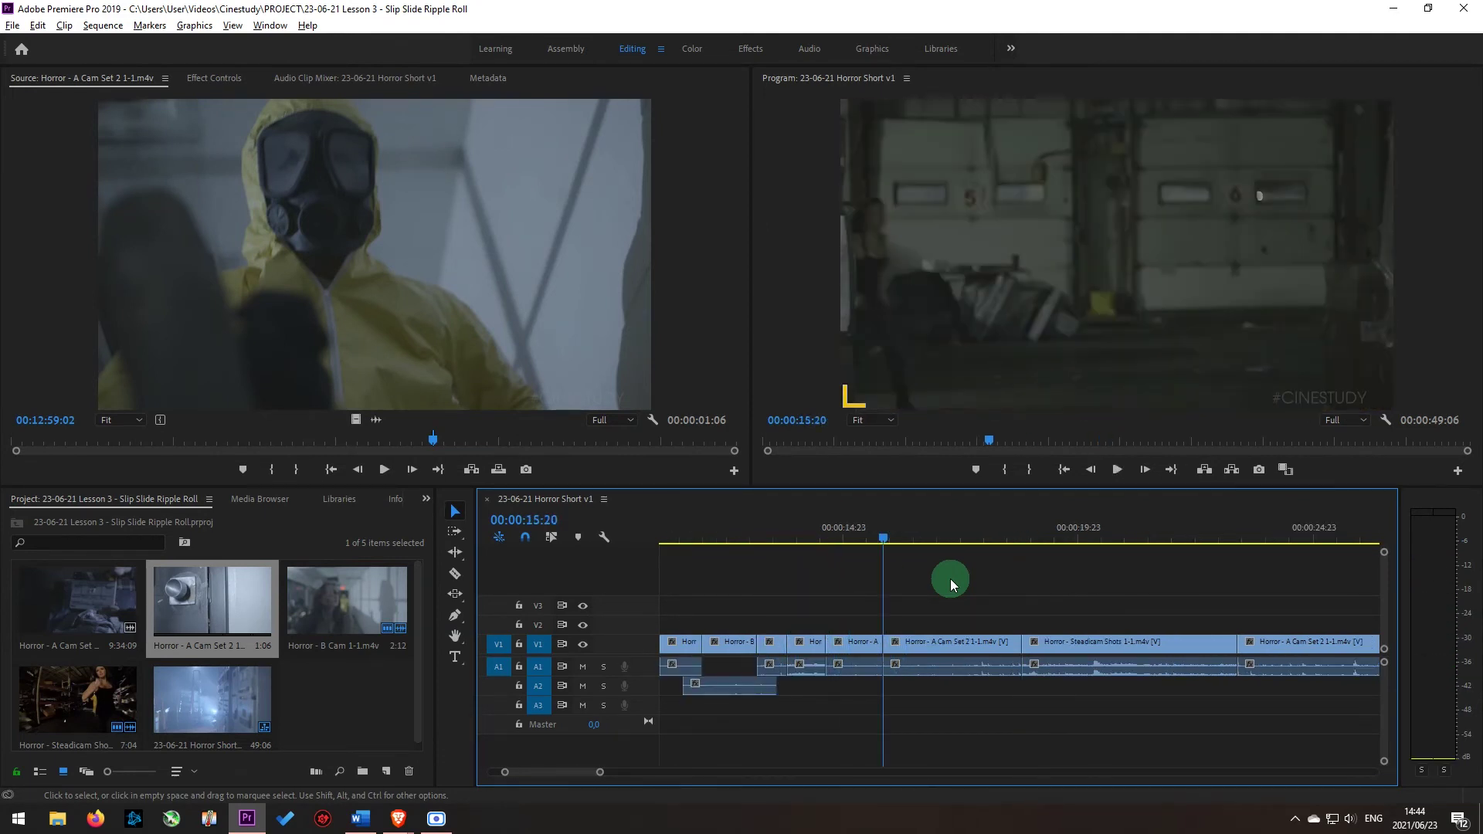
{"action": "key", "text": "space"}
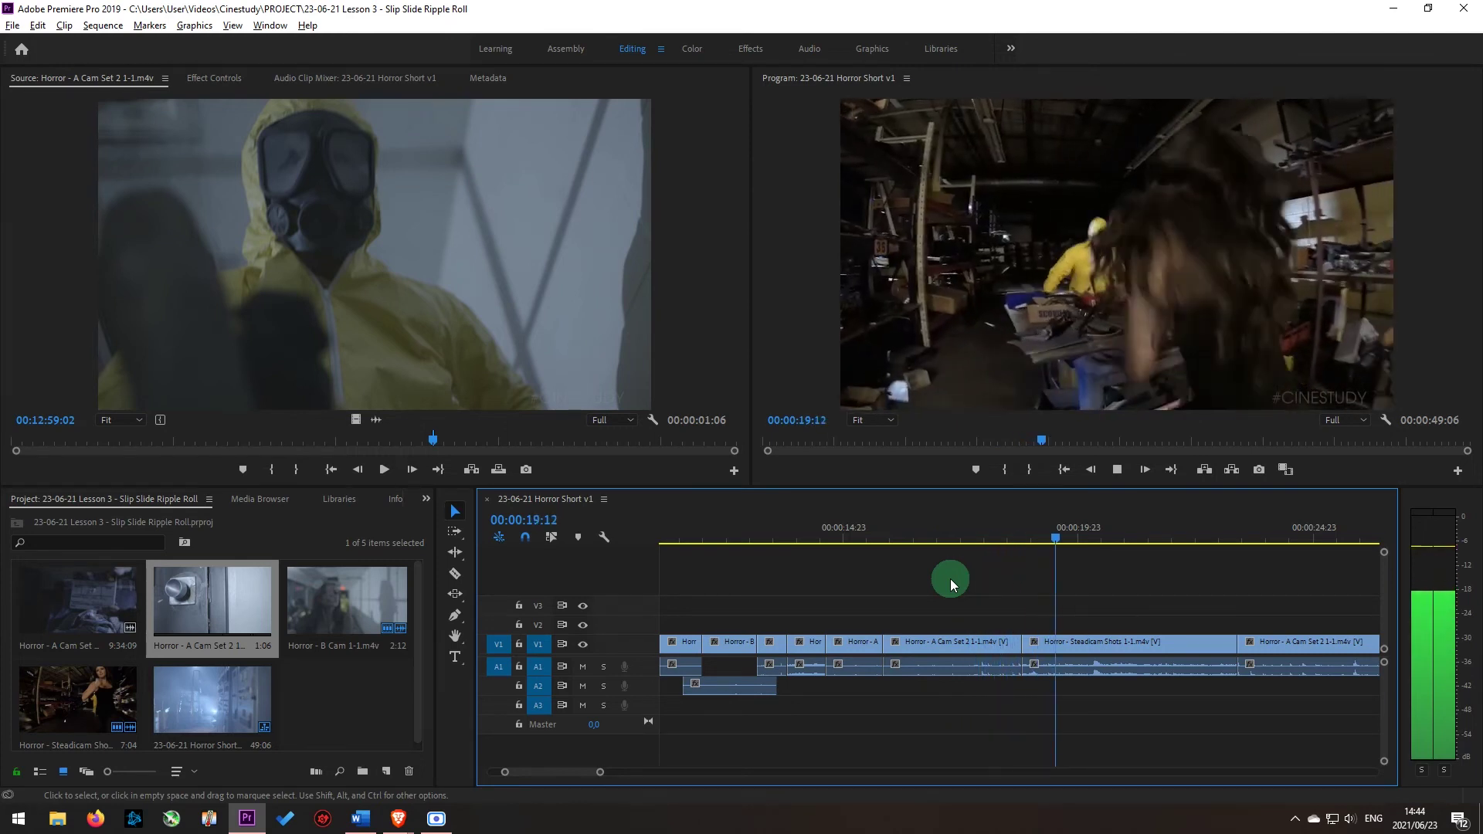
{"action": "key", "text": "Up"}
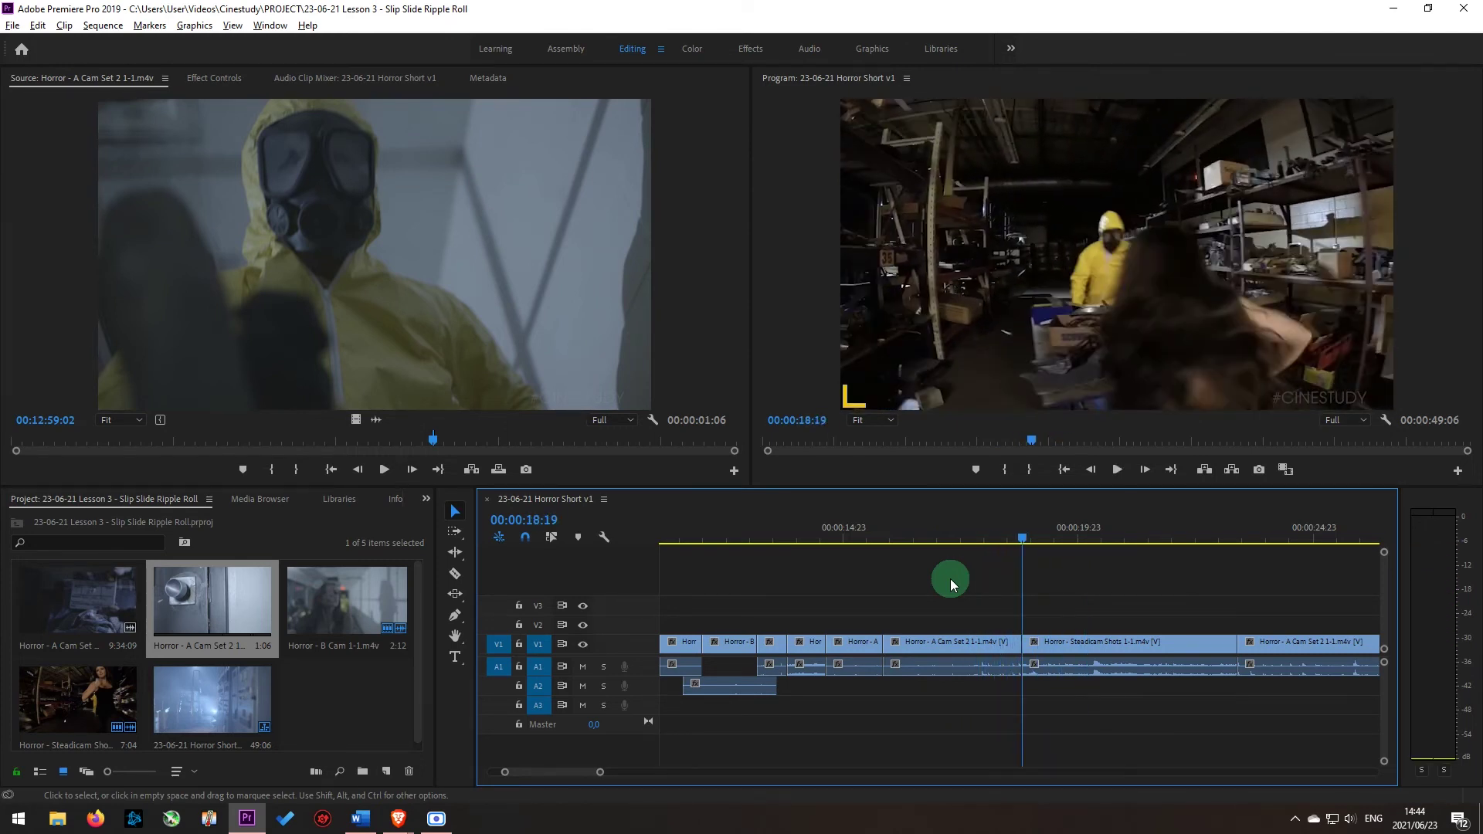
Slip the Steadicam Shots clip's video to 2:14 earlier source footage and slip its audio into sync
{"action": "key", "text": "y"}
{"action": "left_click", "coordinate": [1097, 642]}
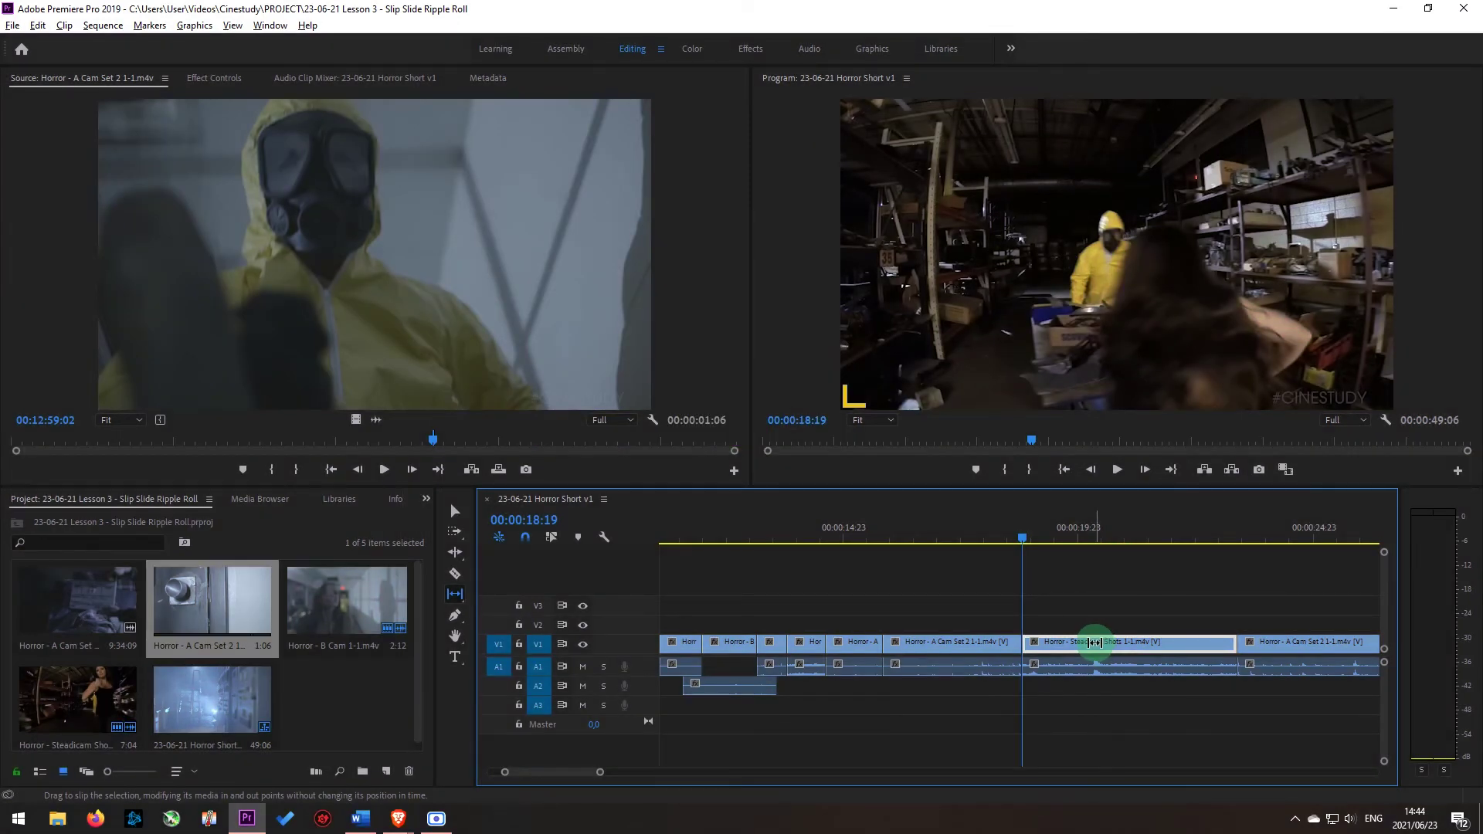
{"action": "left_click_drag", "start_coordinate": [1096, 642], "coordinate": [1219, 648]}
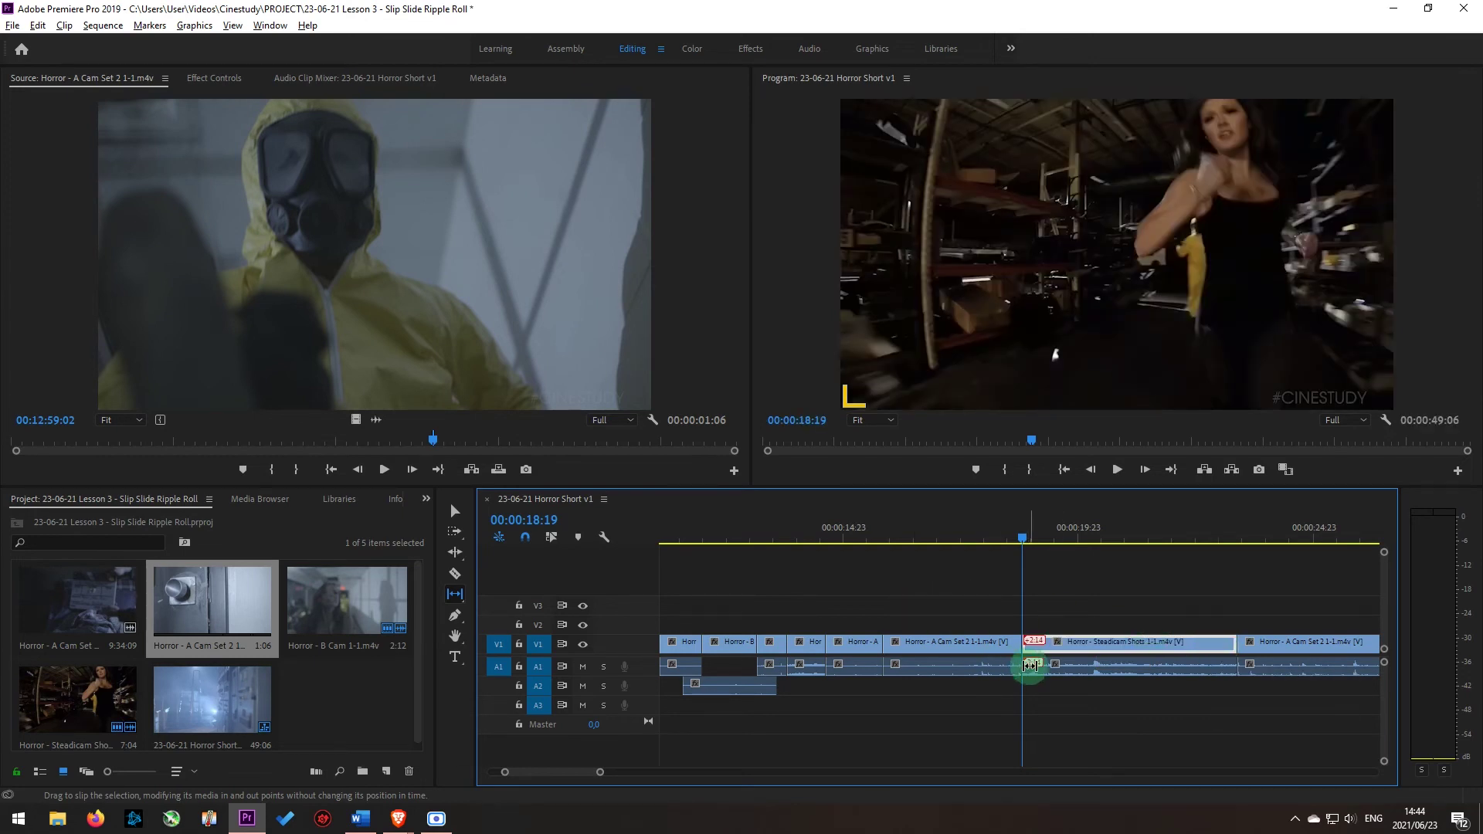
{"action": "key", "text": "v"}
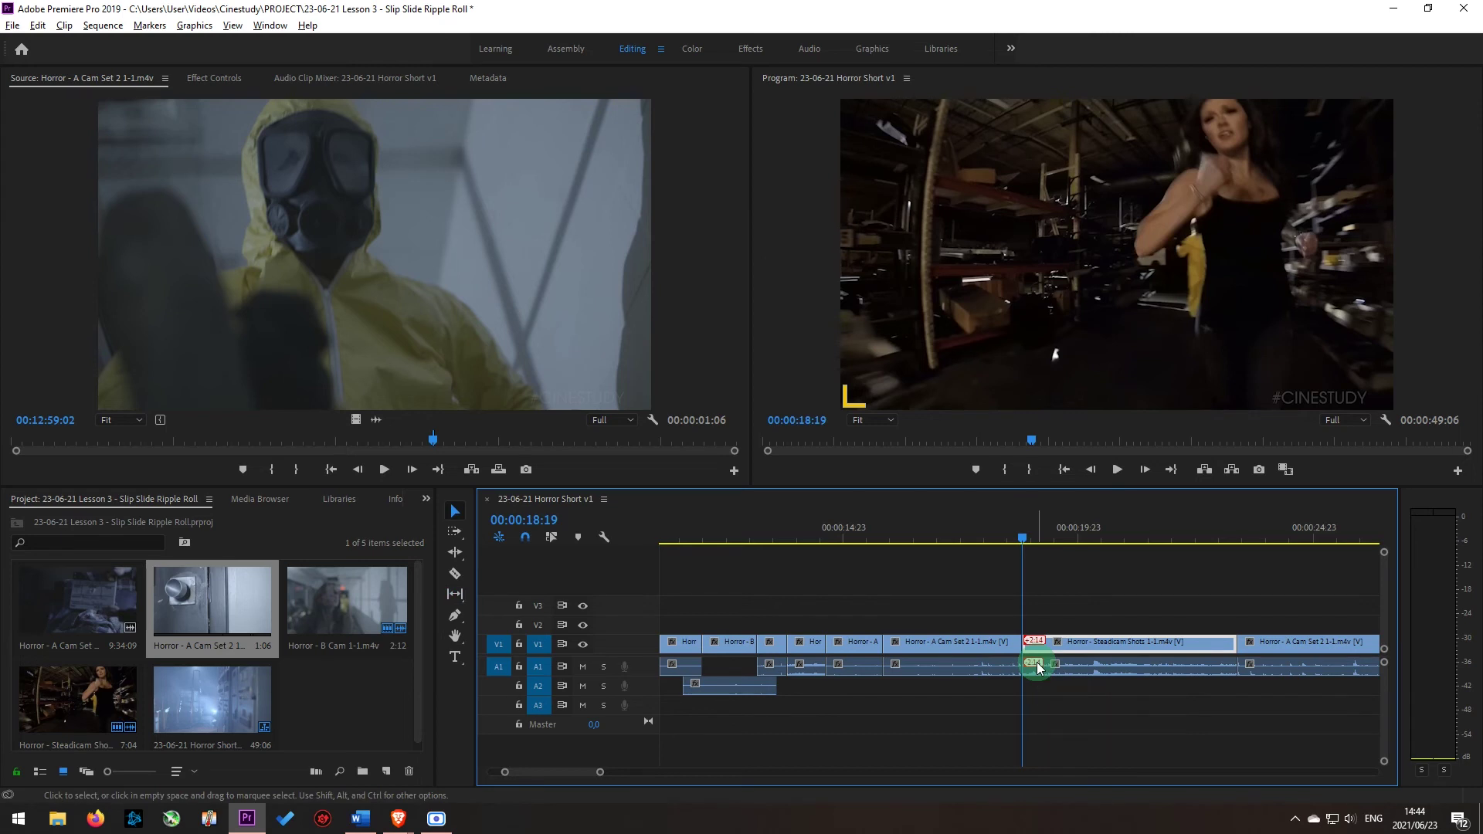
{"action": "right_click", "coordinate": [1037, 666]}
{"action": "left_click", "coordinate": [1078, 693]}
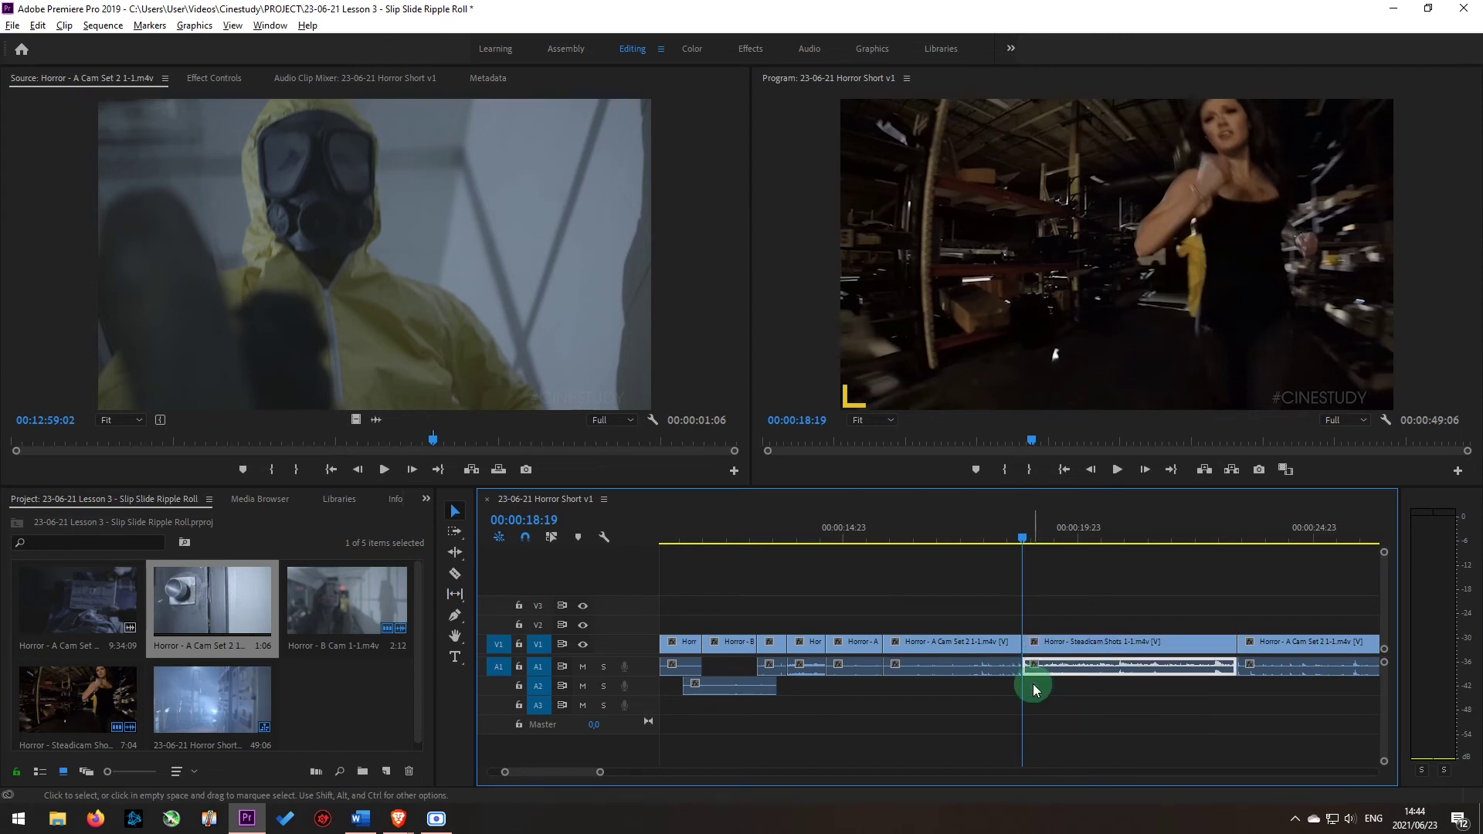
Play the sequence from before the slipped Steadicam Shots clip into the following staircase clip
{"action": "left_click", "coordinate": [853, 533]}
{"action": "key", "text": "space"}
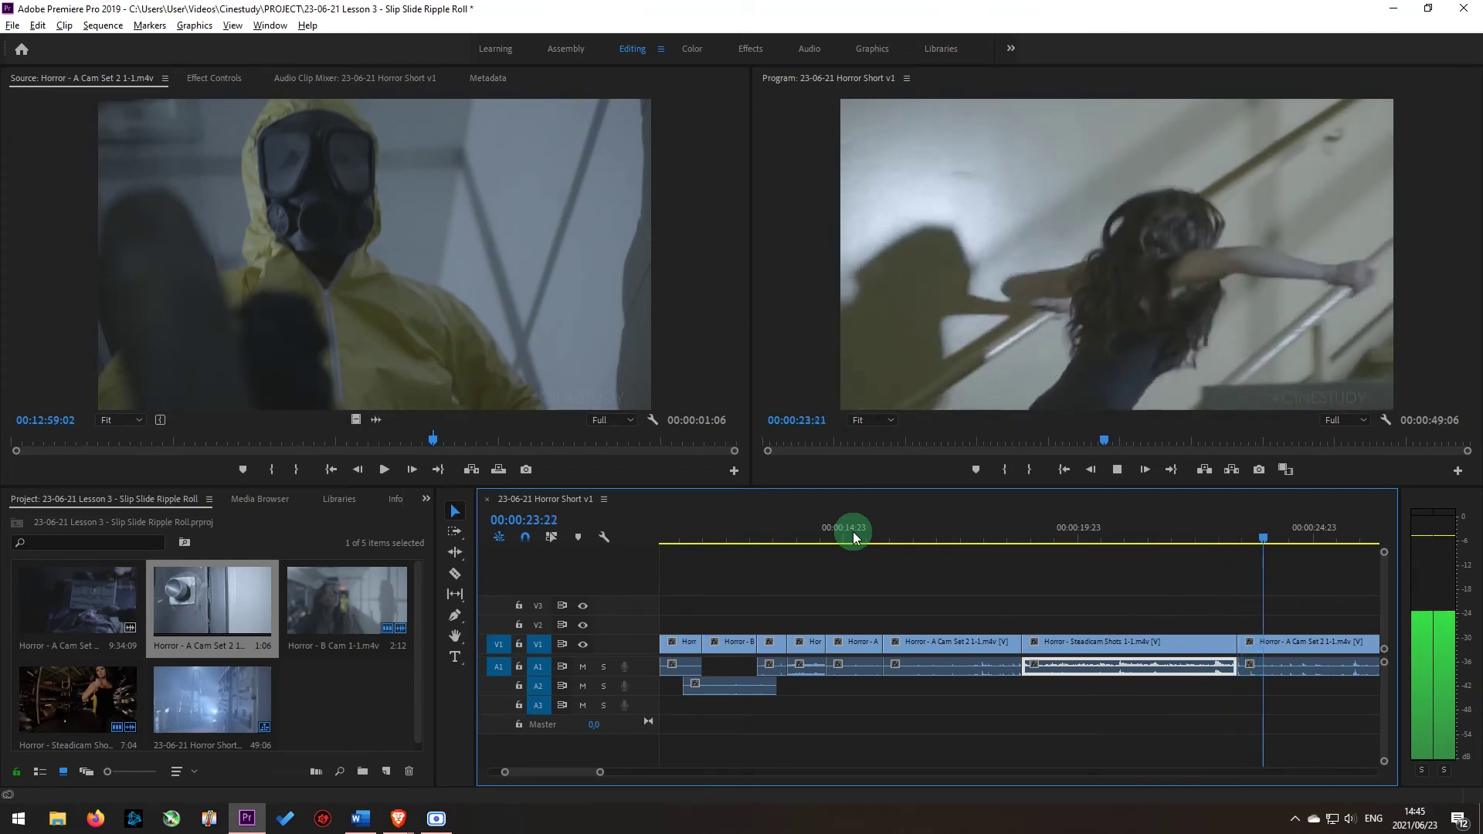
{"action": "key", "text": "space"}
Ripple-extend the end of the Steadicam Shots clip at 00:00:23:09 by about 2:15, with its audio, pushing the following clips along
{"action": "key", "text": "Up"}
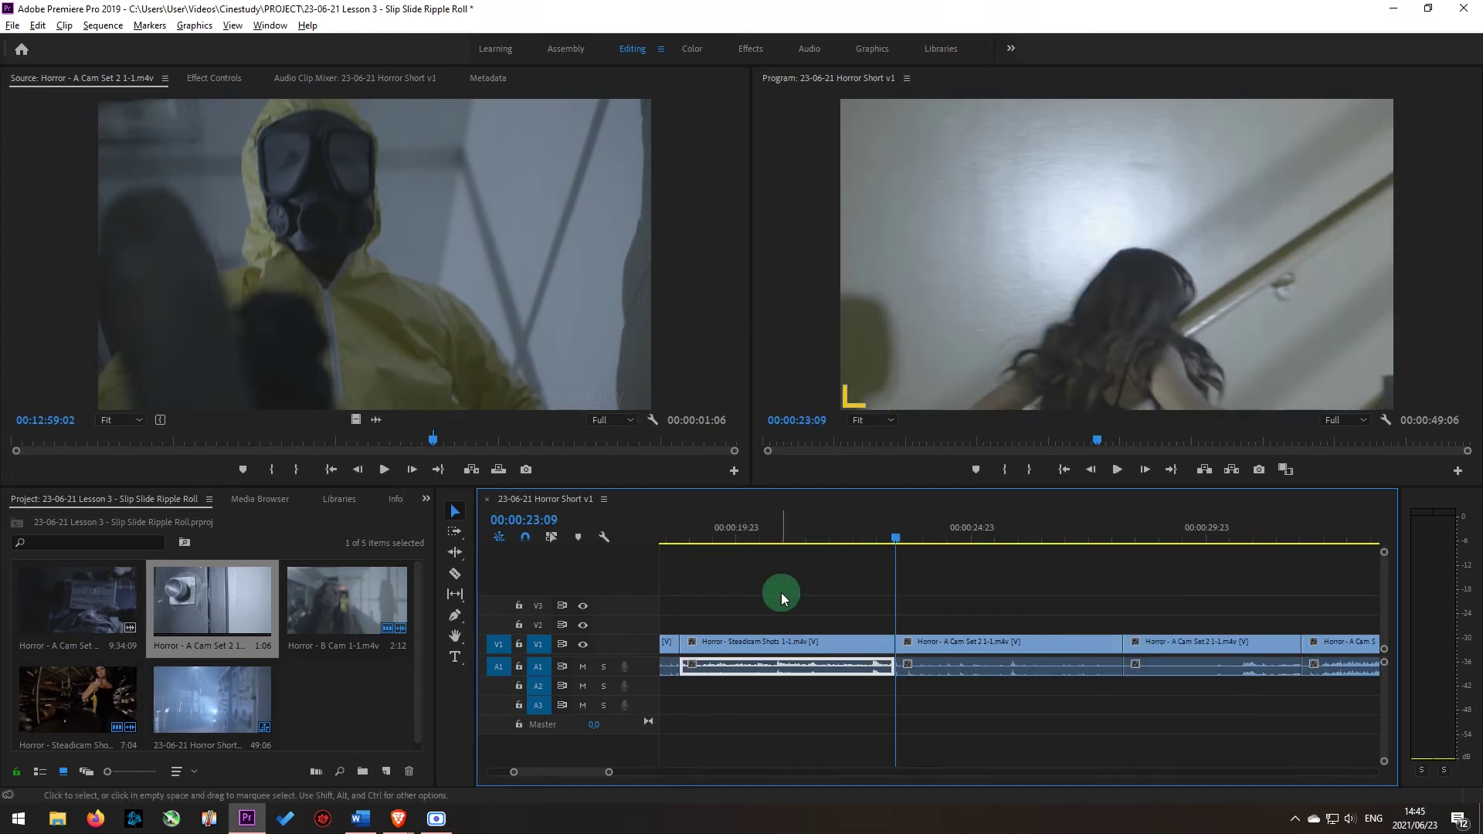
{"action": "left_click_drag", "start_coordinate": [781, 592], "coordinate": [805, 726]}
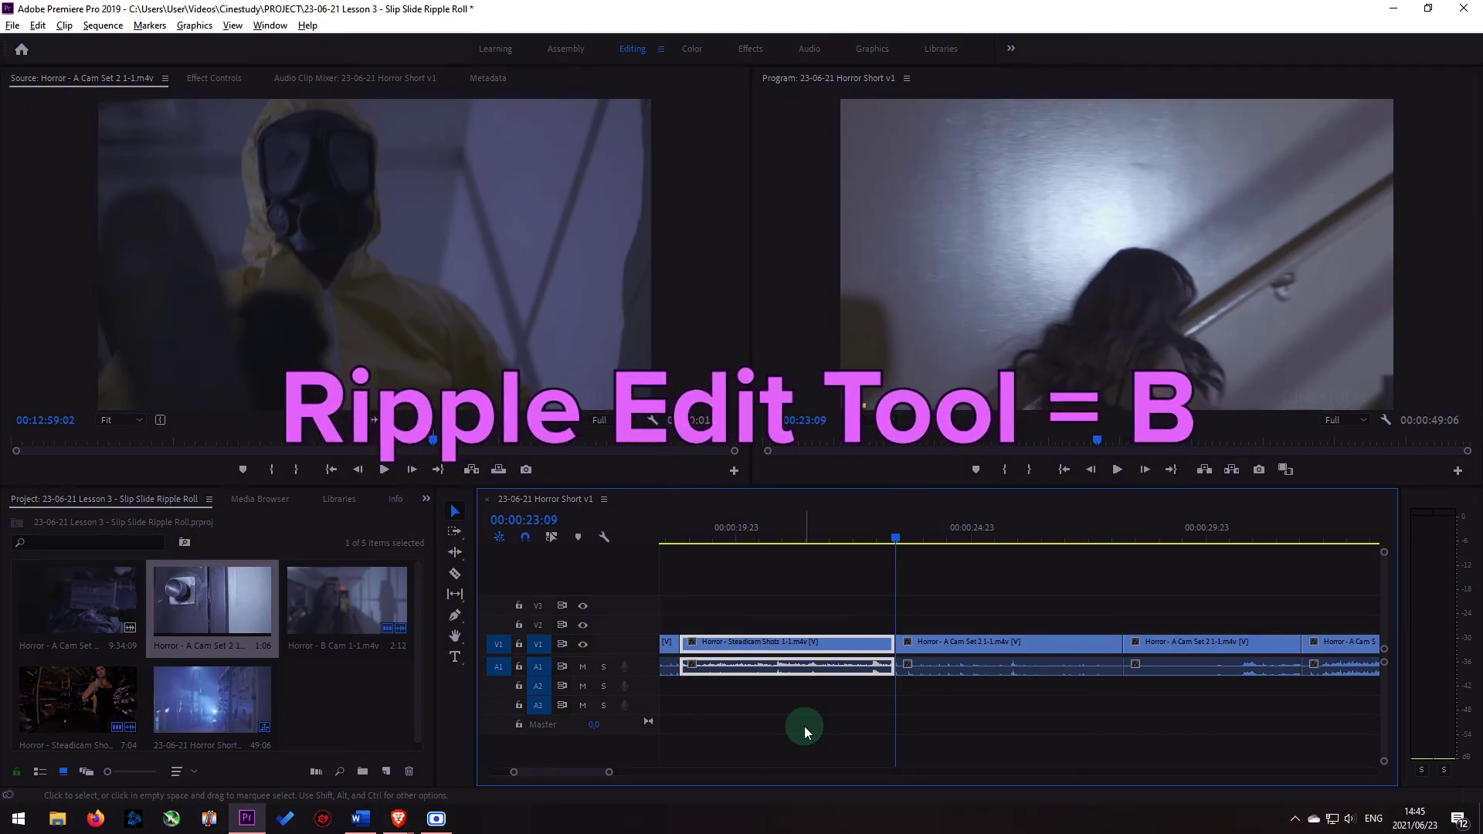
{"action": "key", "text": "b"}
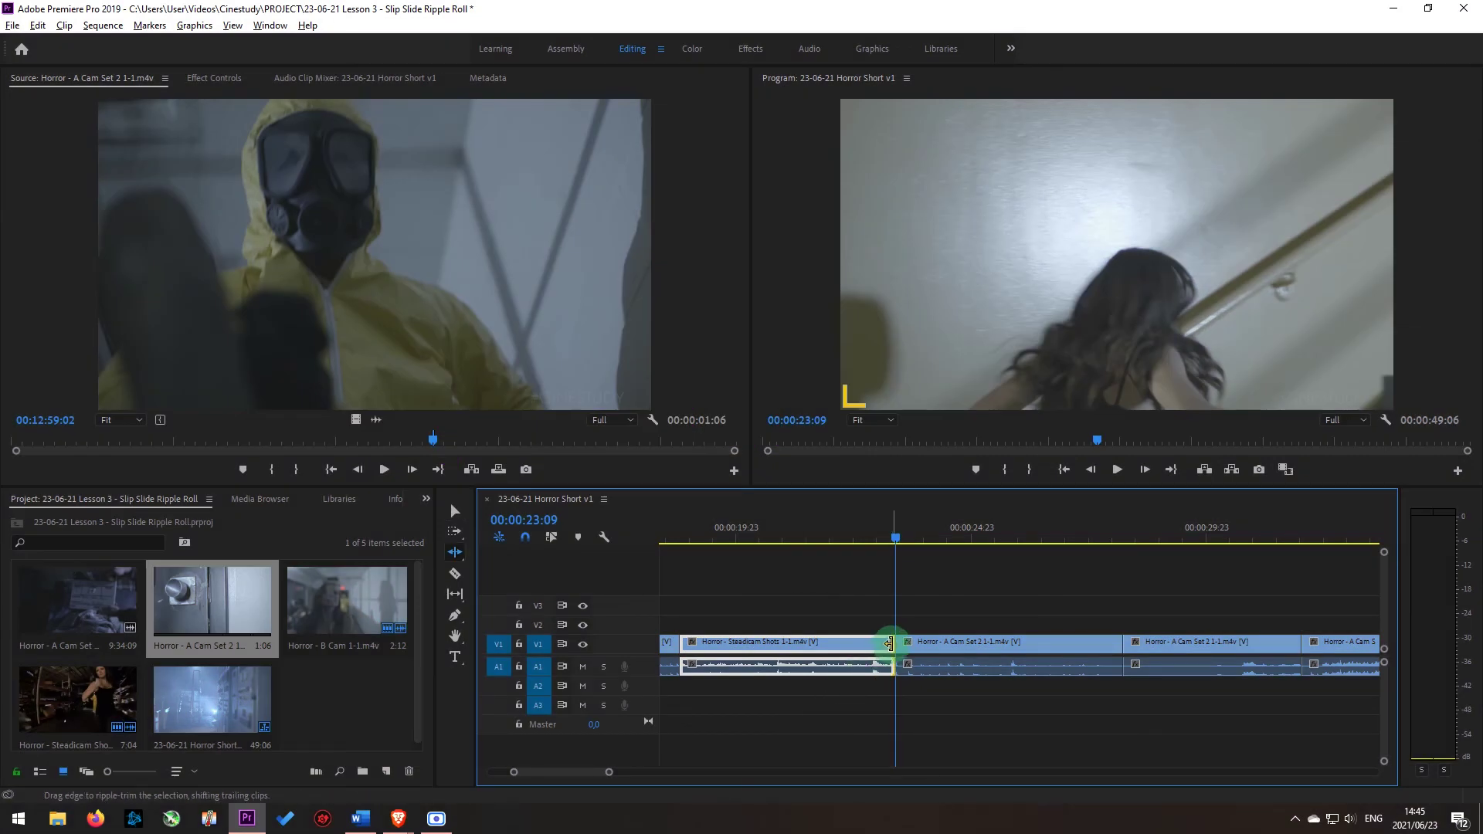
{"action": "left_click_drag", "start_coordinate": [889, 644], "coordinate": [1013, 642]}
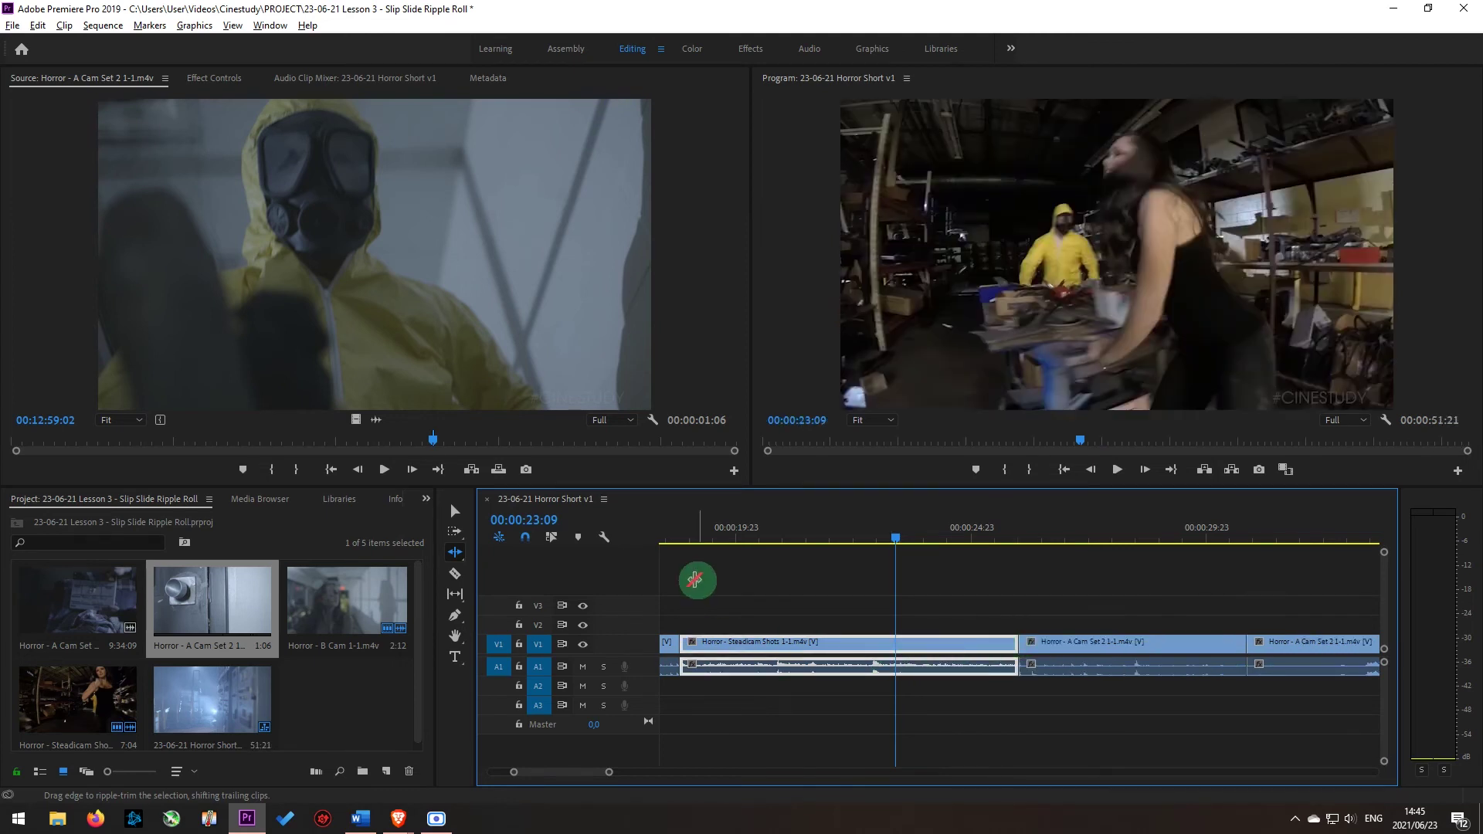
Play the sequence from 00:00:15:20 through the extended Steadicam Shots clip and the staircase clip, stopping in the door shot that follows
{"action": "key", "text": "Up"}
{"action": "key", "text": "Up"}
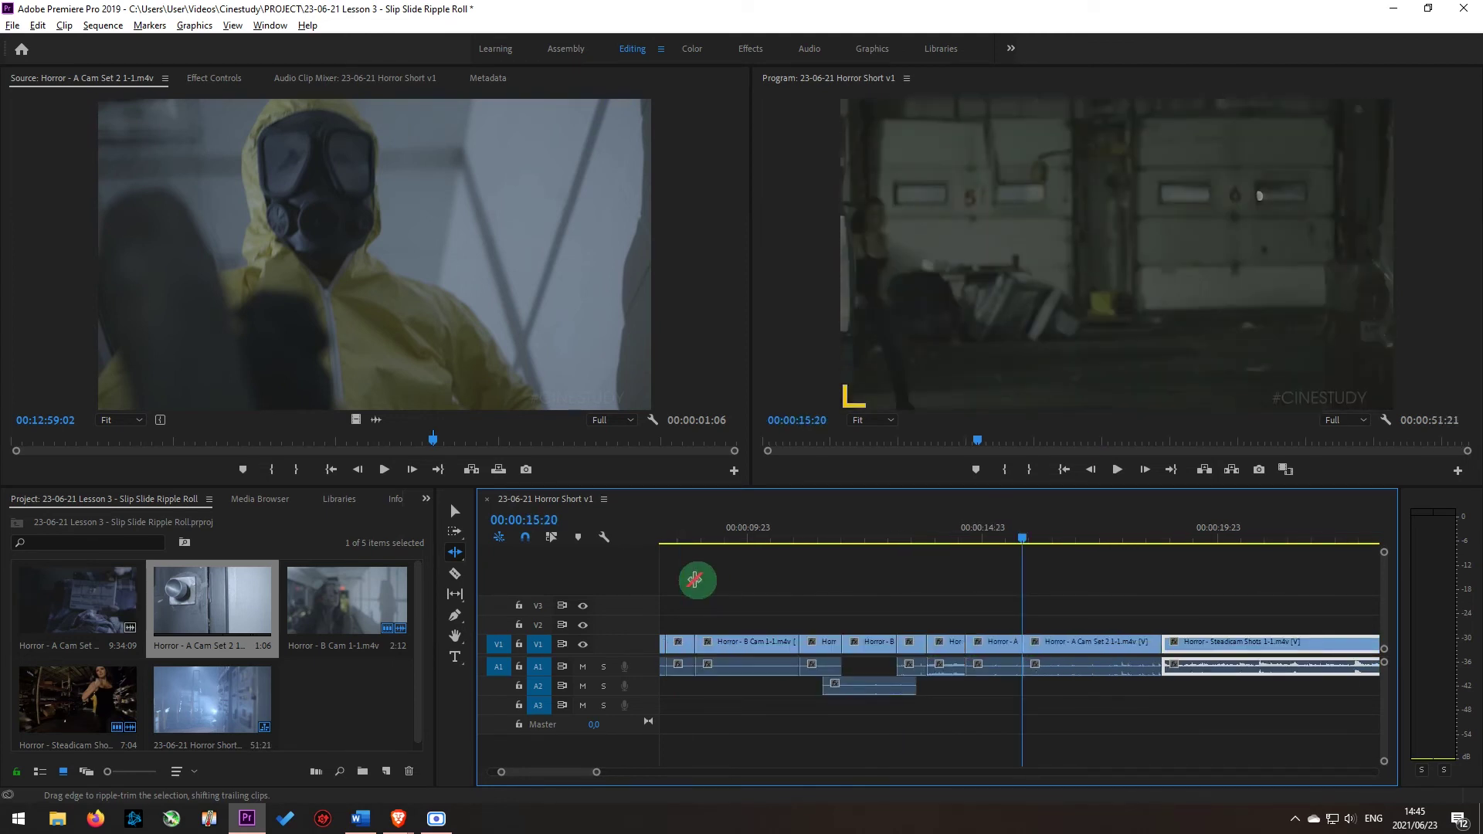
{"action": "key", "text": "v"}
{"action": "key", "text": "space"}
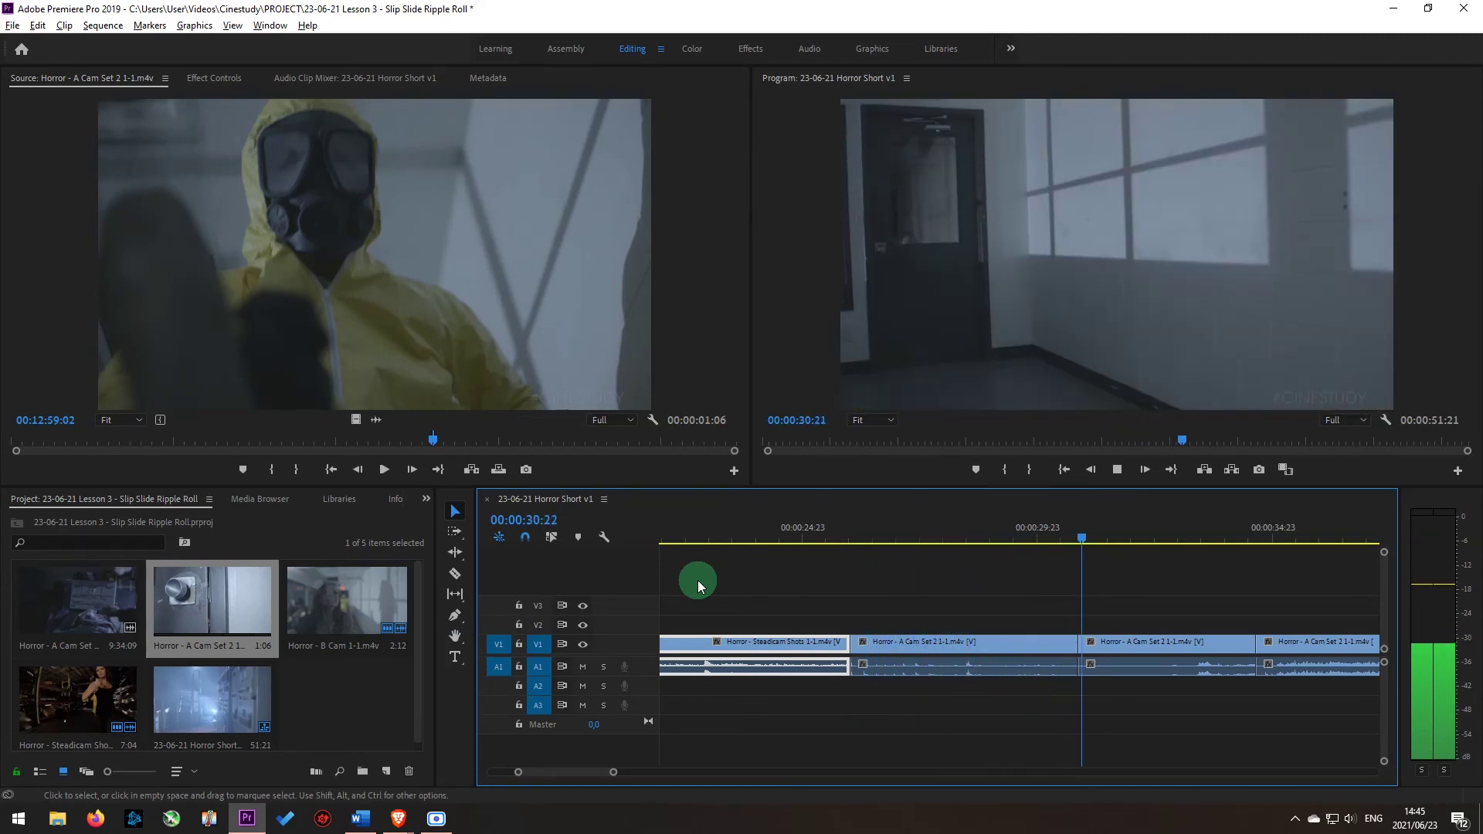
{"action": "key", "text": "space"}
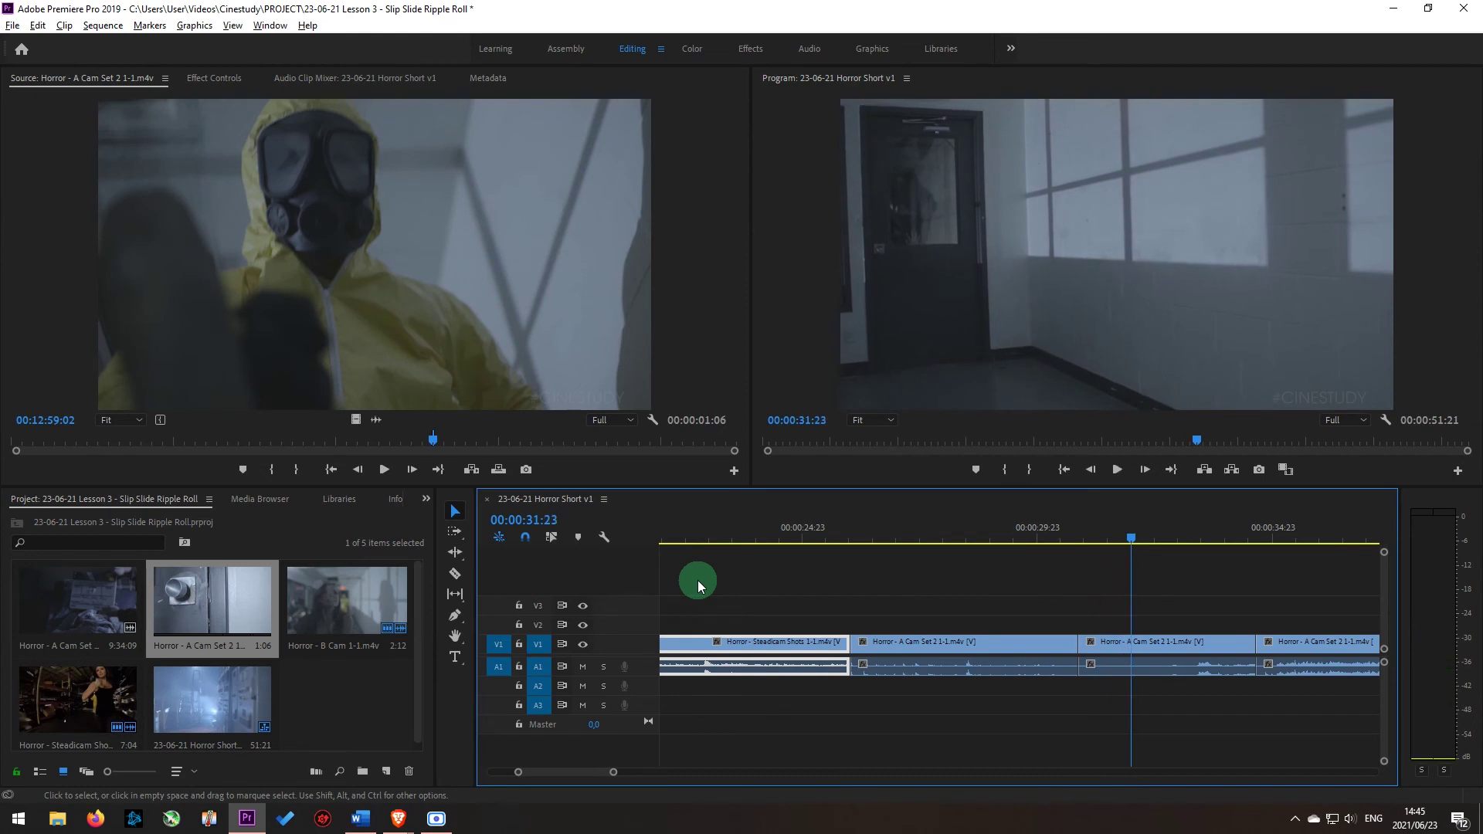
Fit the whole sequence in the timeline and play it from the beginning
{"action": "key", "text": "backslash"}
{"action": "key", "text": "Home"}
{"action": "key", "text": "space"}
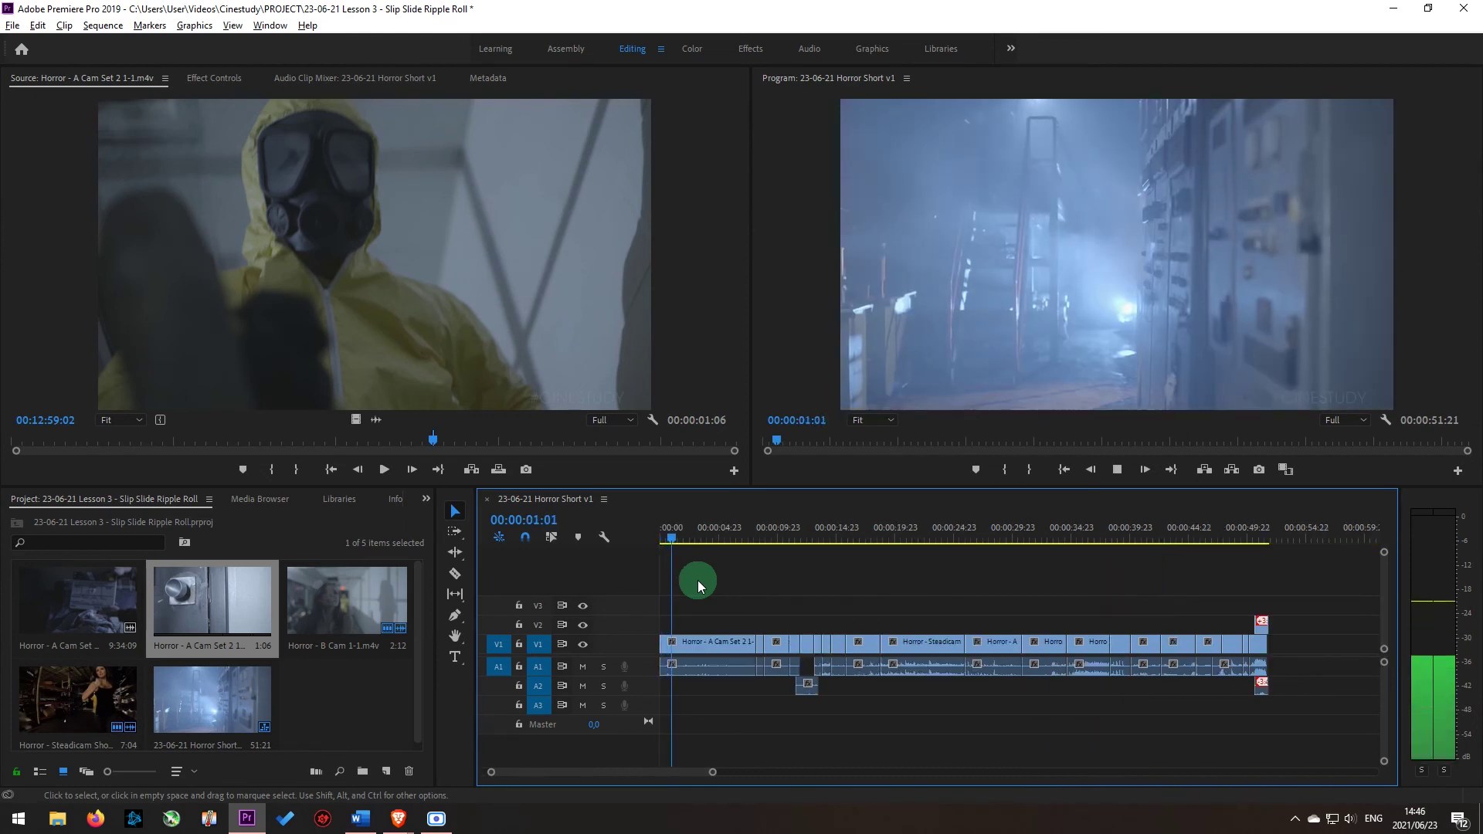